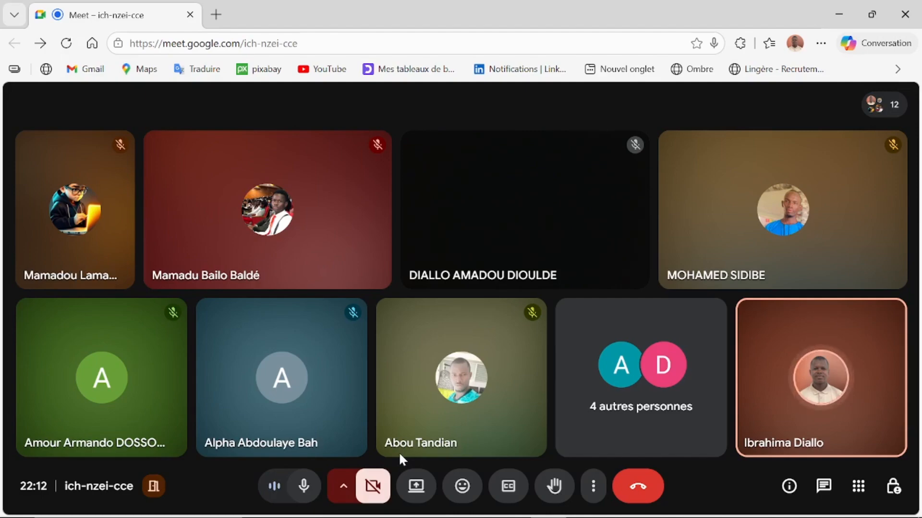
Step: Present the entire screen in Meet, hide the sharing notice, and minimize the browser
left_click(420, 487)
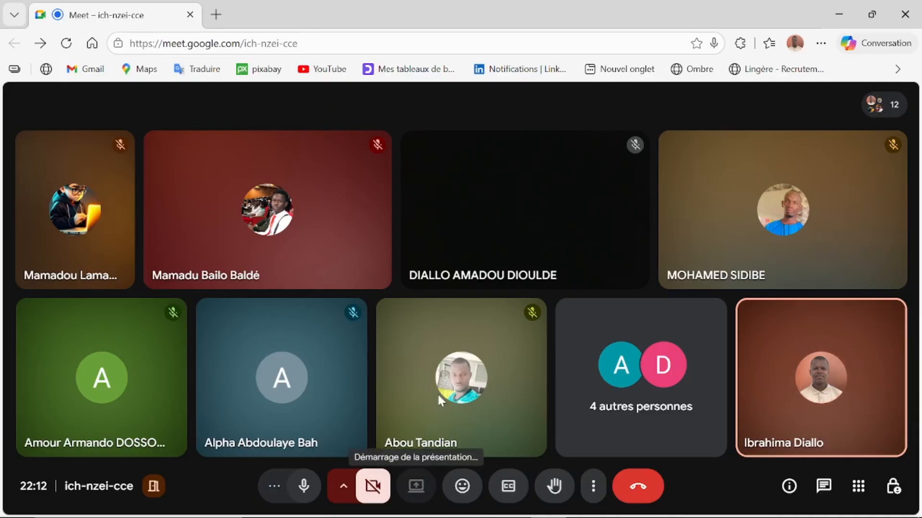
left_click(597, 123)
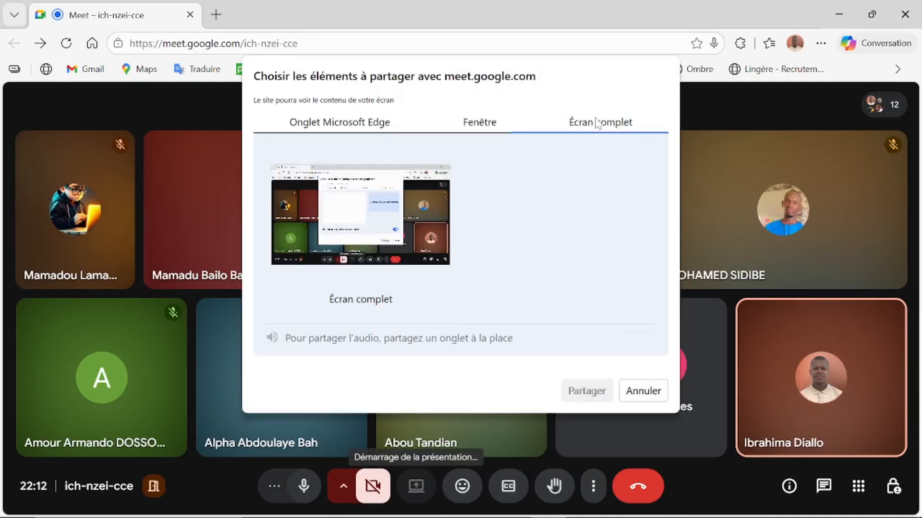
left_click(360, 221)
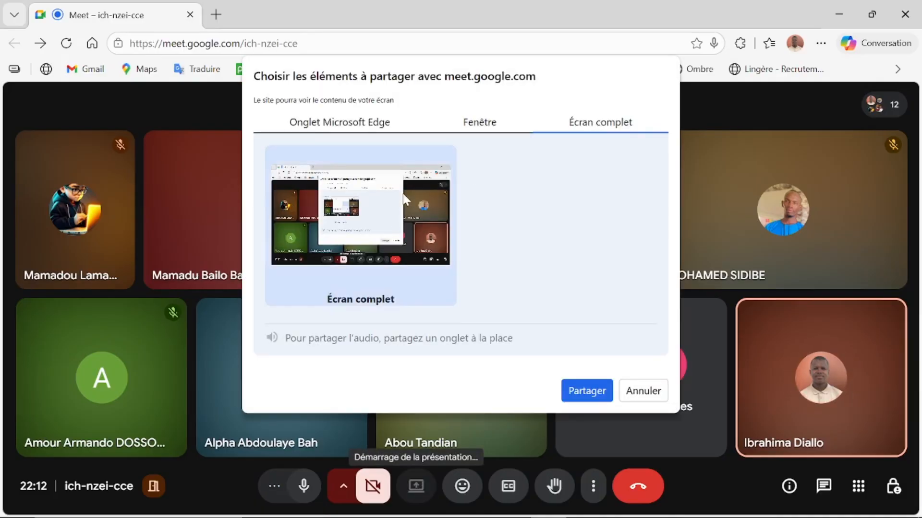
left_click(583, 391)
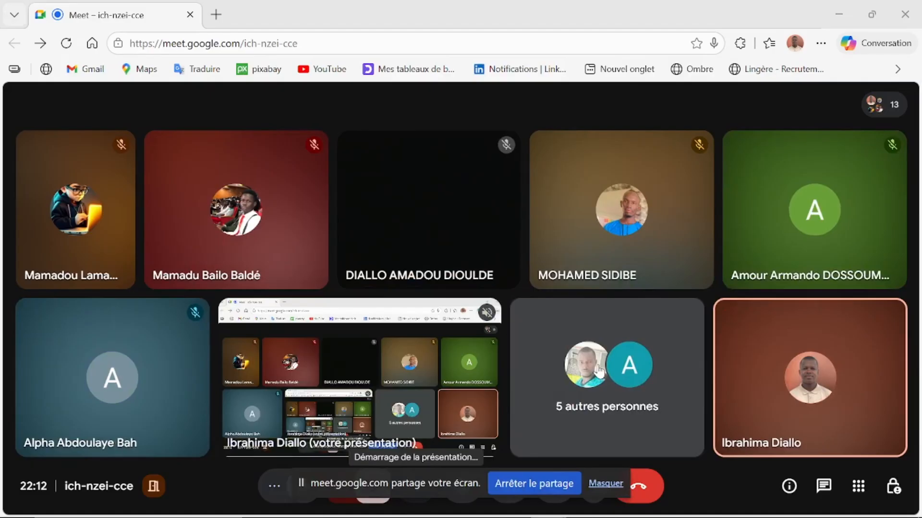
left_click(604, 485)
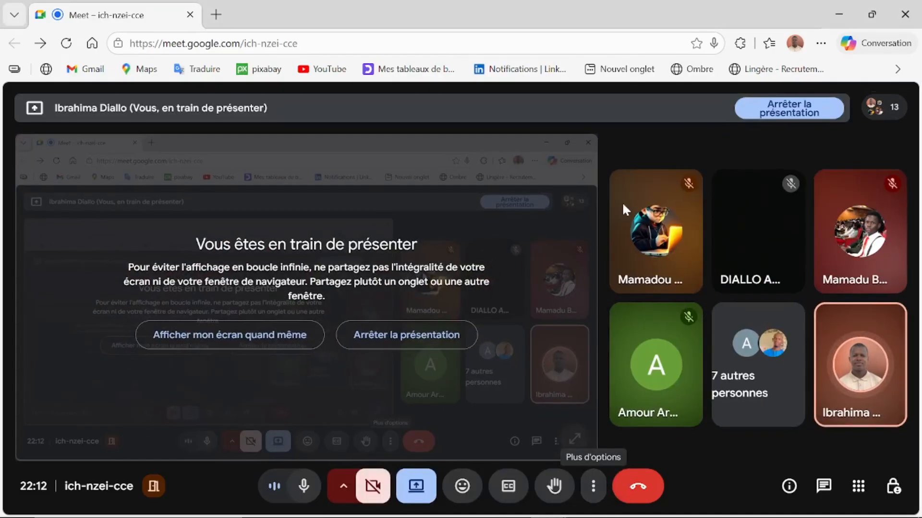
mouse_move(623, 205)
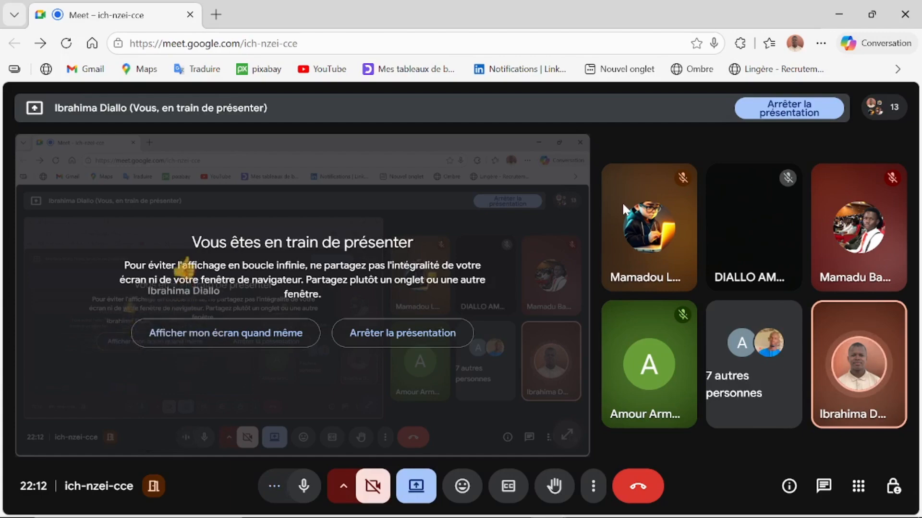
left_click(839, 15)
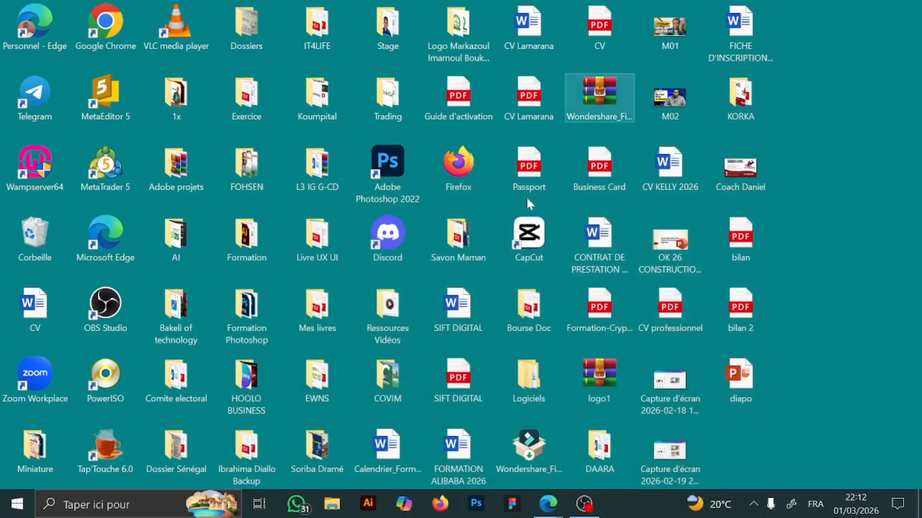
Step: Launch Firefox and load canva.com by entering 'canv' in the address bar
left_click(441, 505)
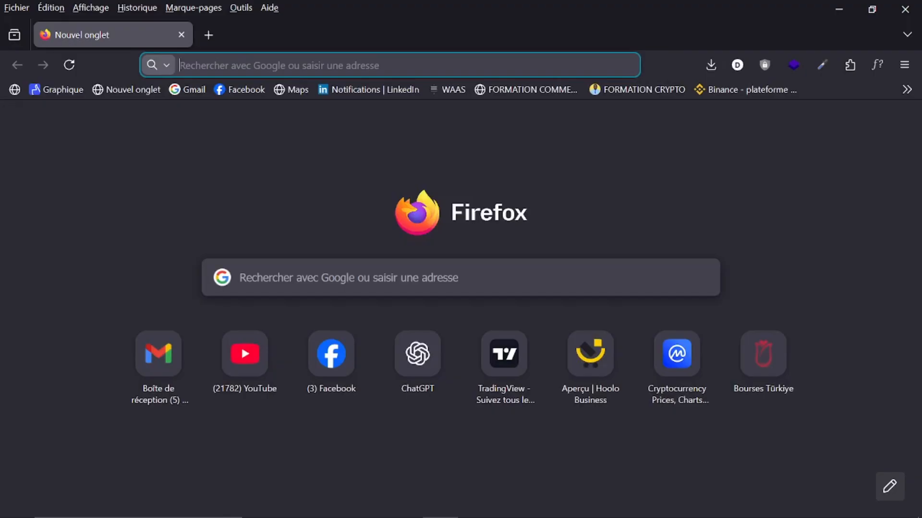
type("canva.com/")
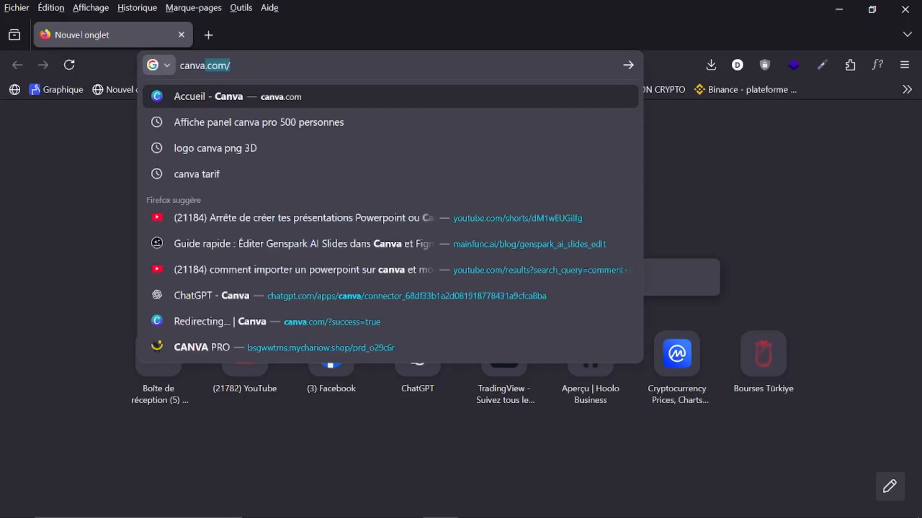
key("Return")
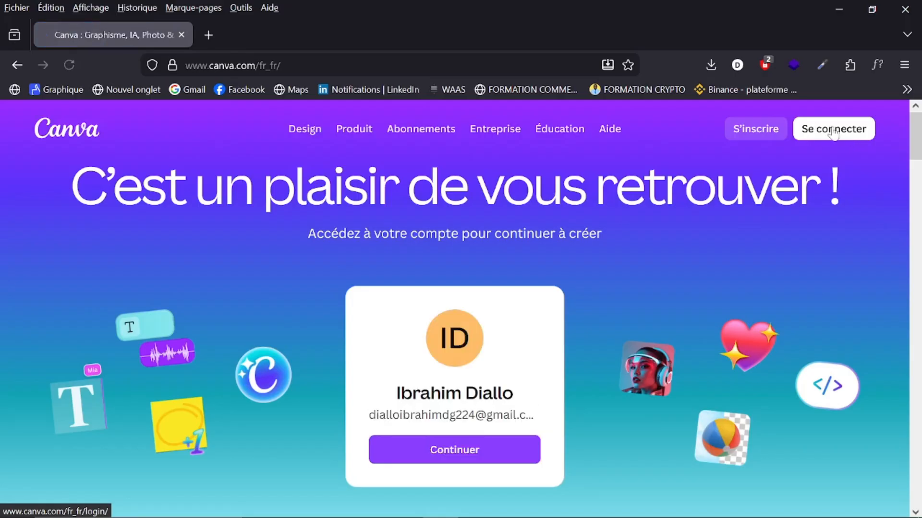
Step: Bring up Canva's resume sign-in dialog and start a new blank browser tab
left_click(834, 130)
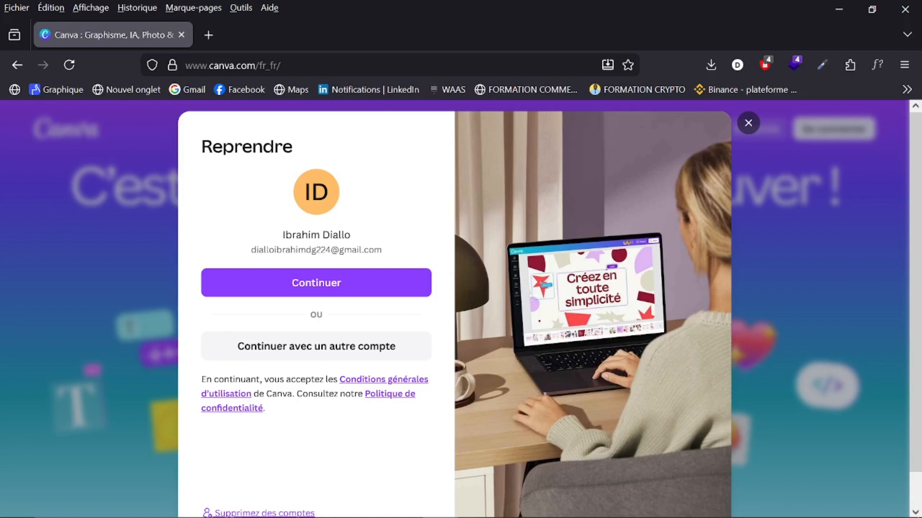
left_click(208, 37)
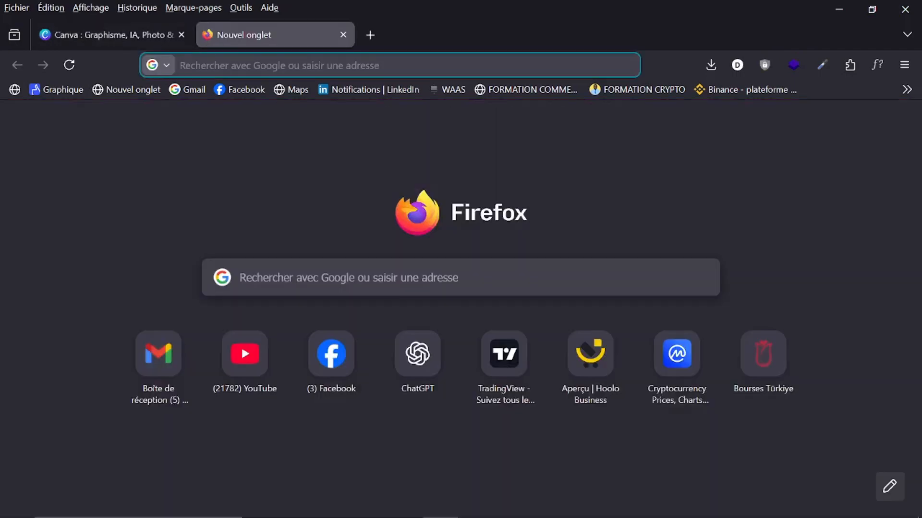
Step: Search Google for 'telecharger canva pour windows'
type("tele")
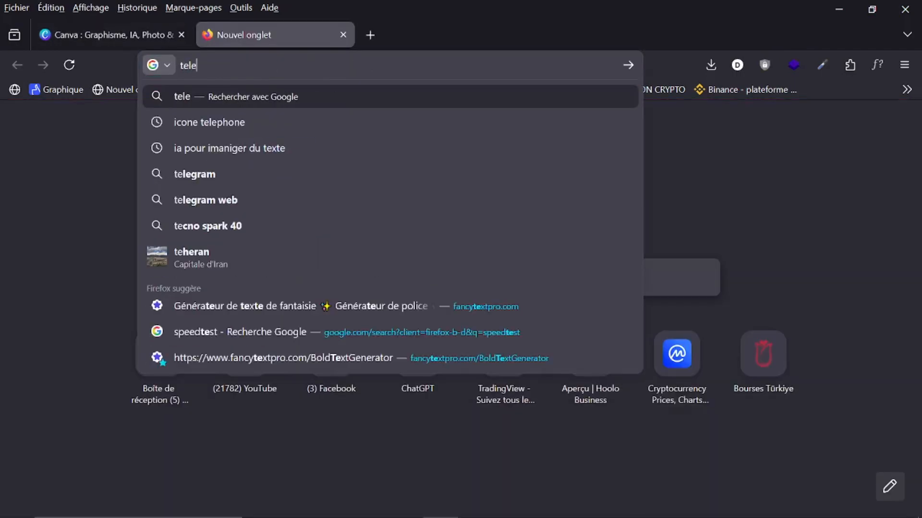
type("carger")
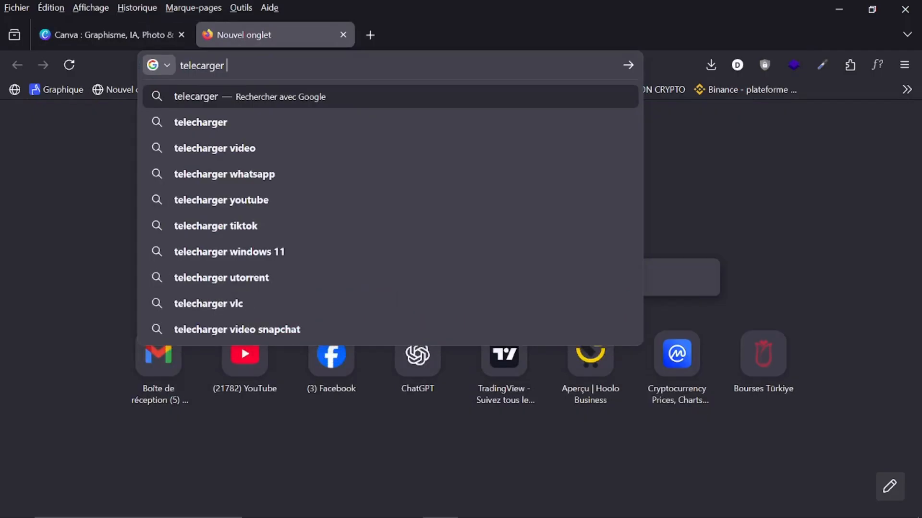
key("BackSpace")
key("BackSpace")
key("BackSpace")
key("BackSpace")
key("BackSpace")
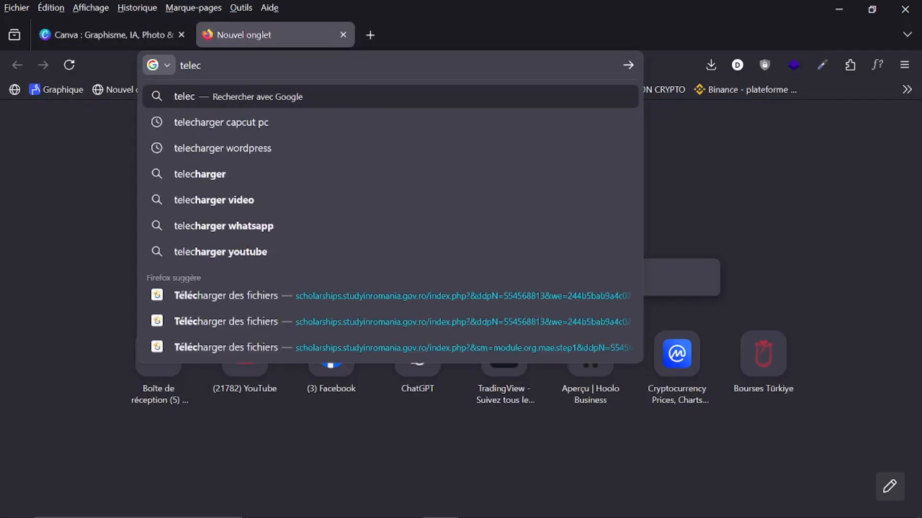
type("harger c")
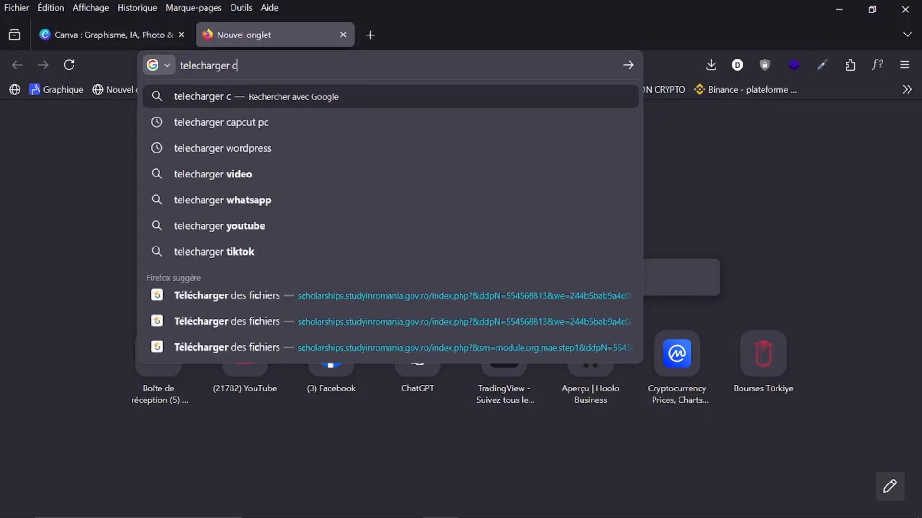
type("anva")
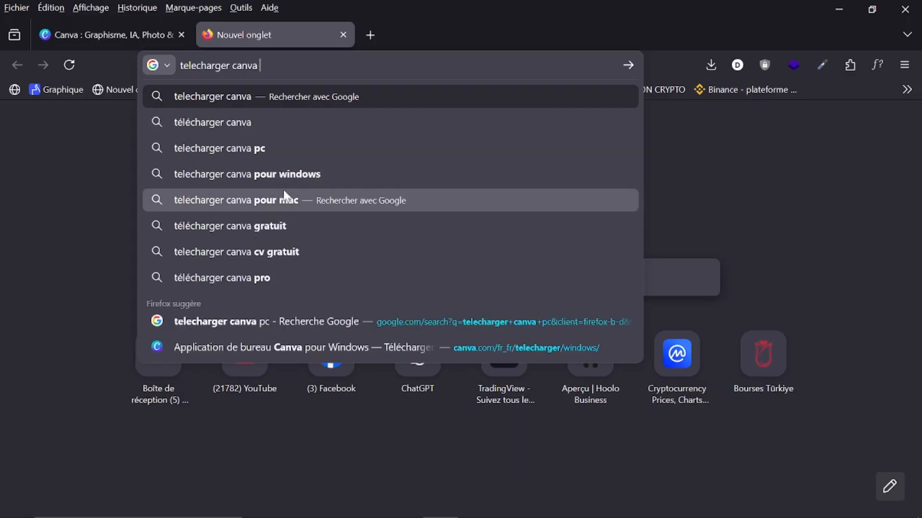
left_click(282, 173)
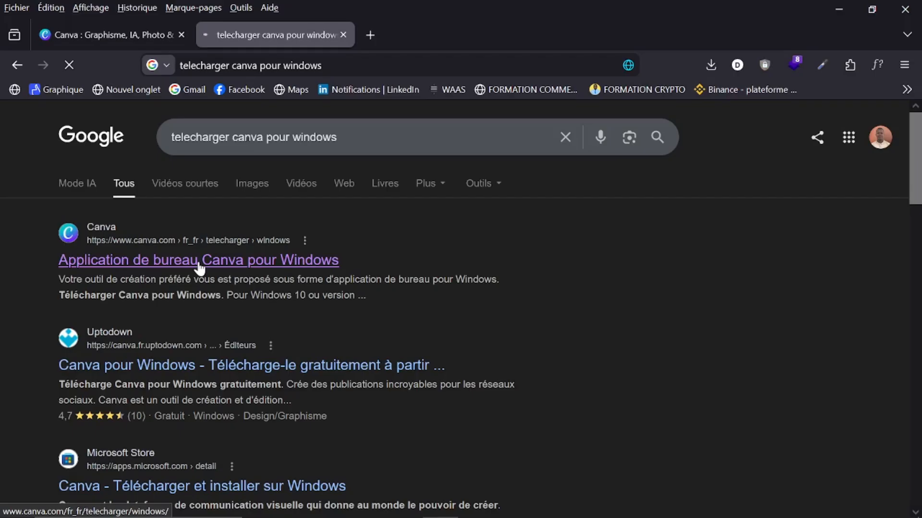
Step: Continue Canva sign-in with the saved account and dismiss Google's sign-in prompt on the download page
left_click(124, 35)
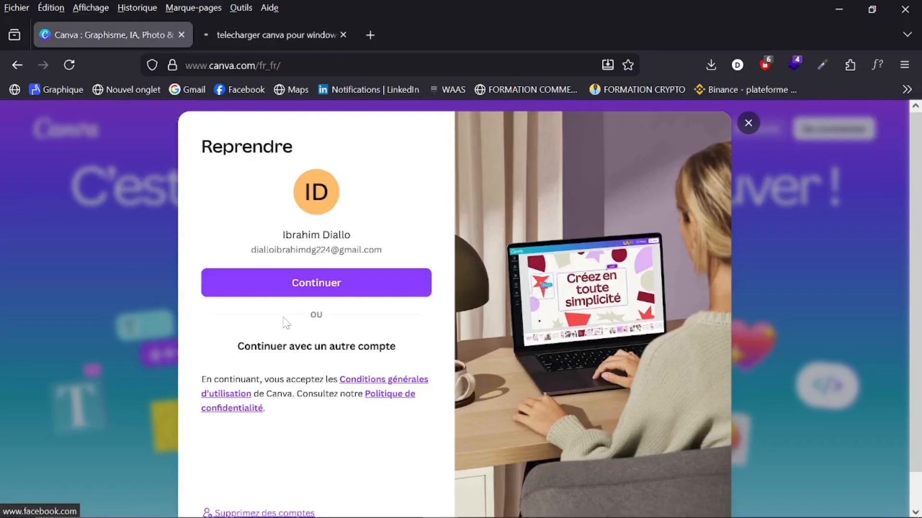
left_click(294, 288)
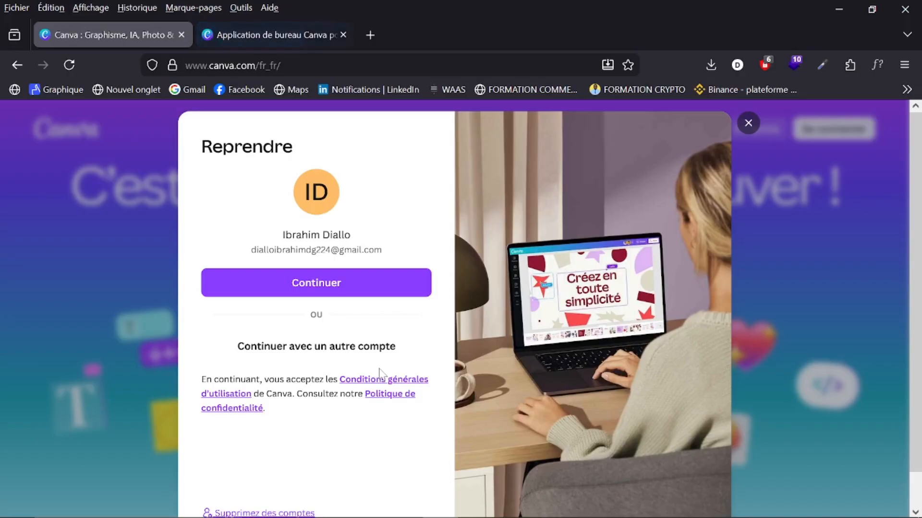
left_click(266, 36)
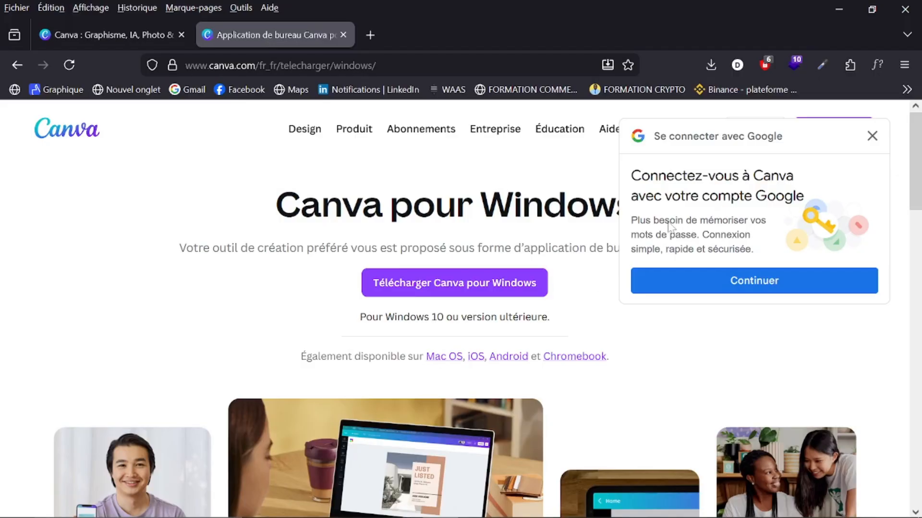
left_click(872, 137)
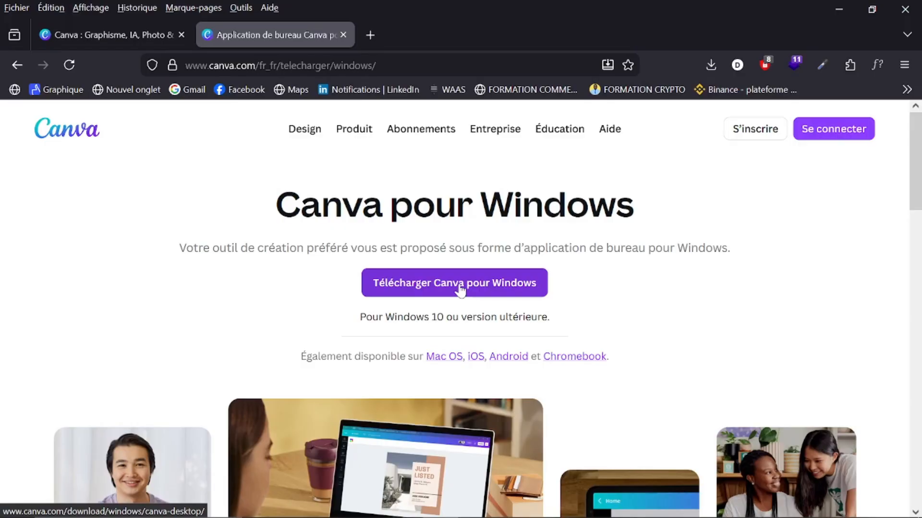
Step: Reveal the taskbar's Edge window previews to return to the Meet call
mouse_move(513, 512)
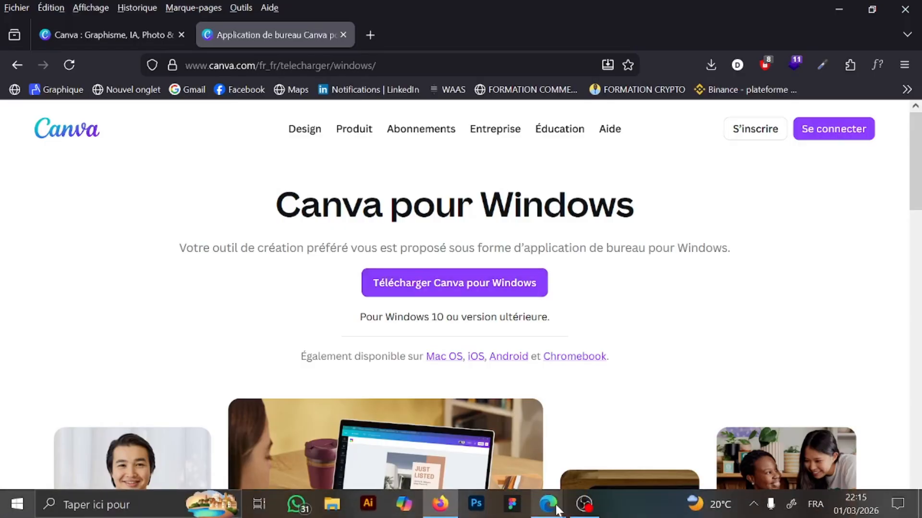
mouse_move(555, 511)
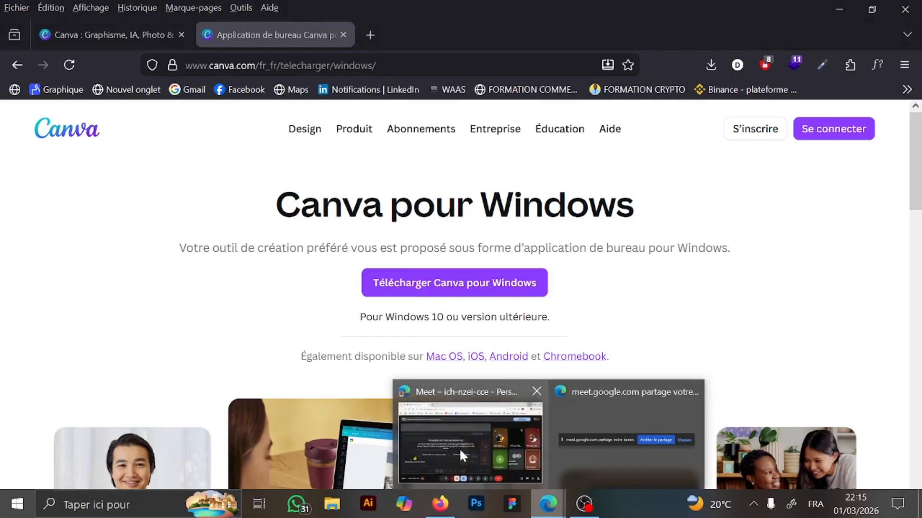
mouse_move(459, 448)
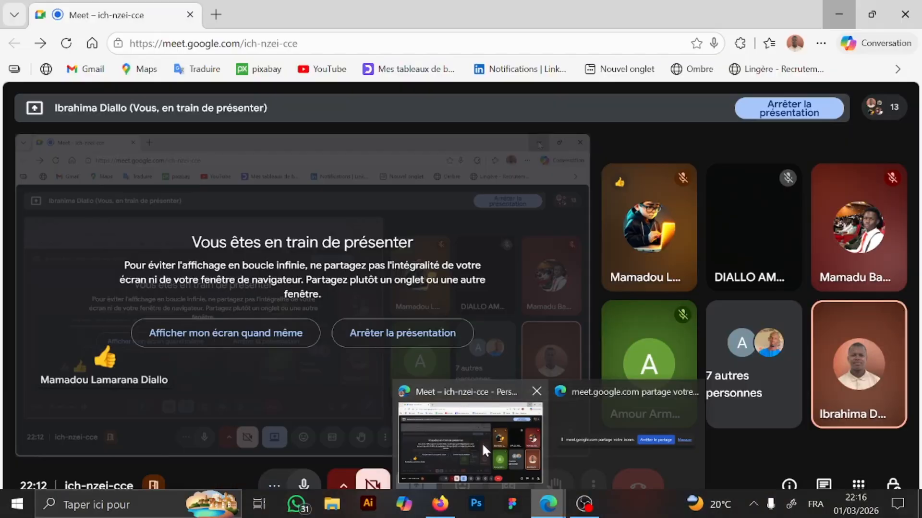
left_click(482, 442)
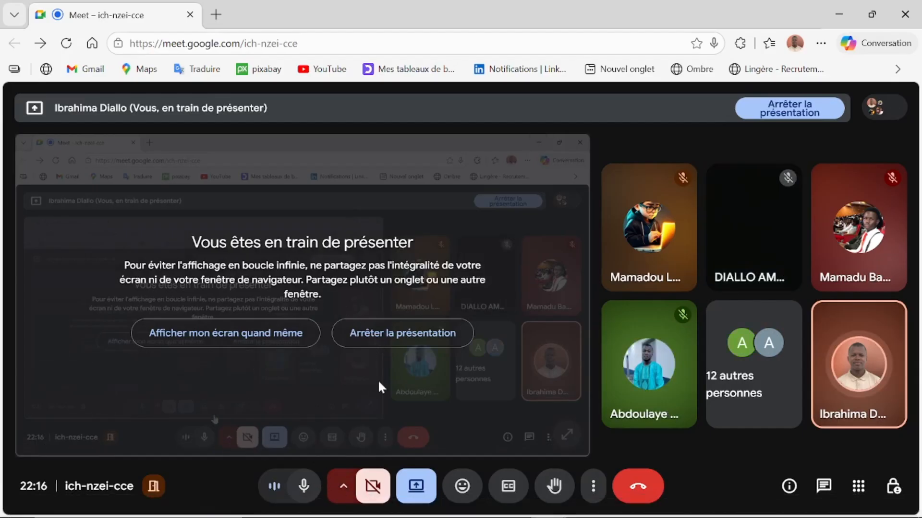
left_click(392, 340)
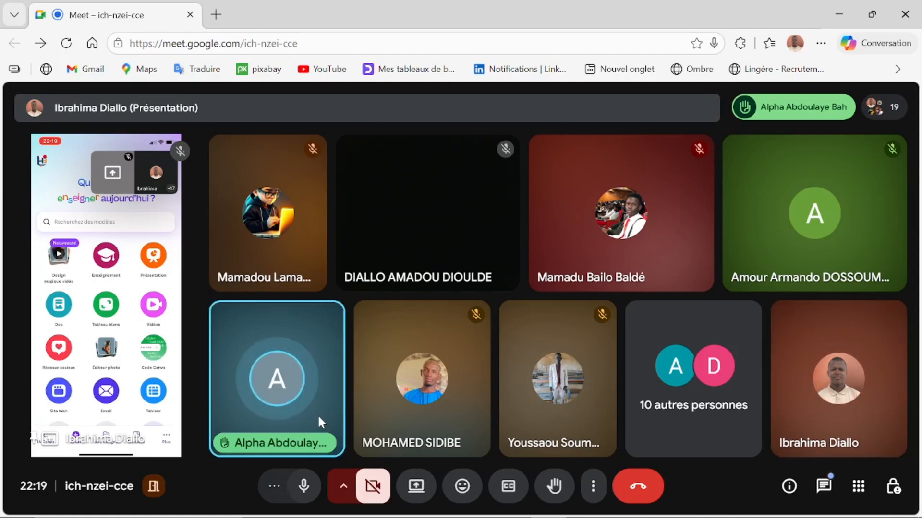
key("XF86AudioLowerVolume")
key("XF86AudioLowerVolume")
key("XF86AudioLowerVolume")
key("XF86AudioLowerVolume")
key("XF86AudioLowerVolume")
key("XF86AudioLowerVolume")
key("XF86AudioLowerVolume")
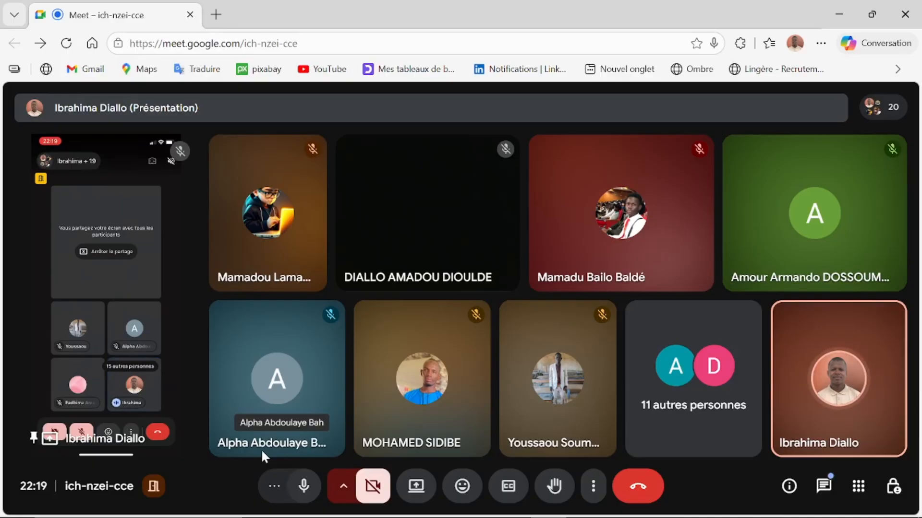
left_click(839, 18)
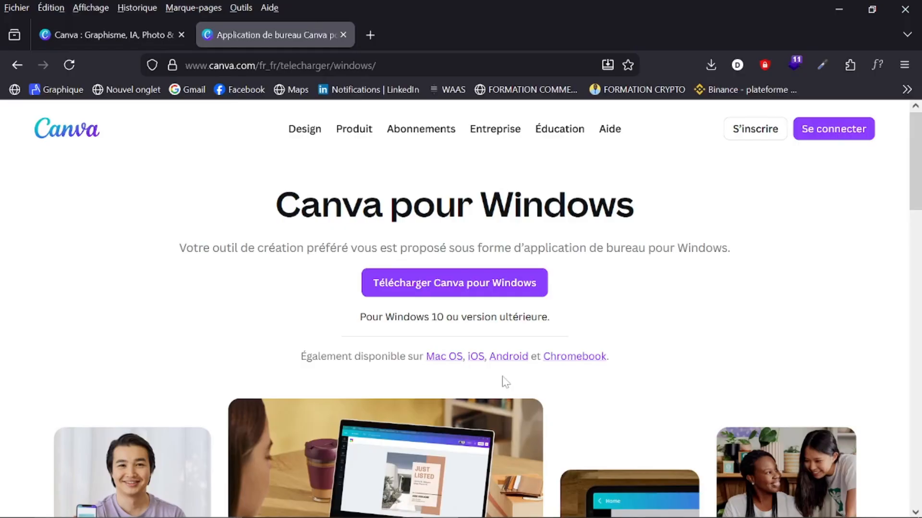
mouse_move(538, 516)
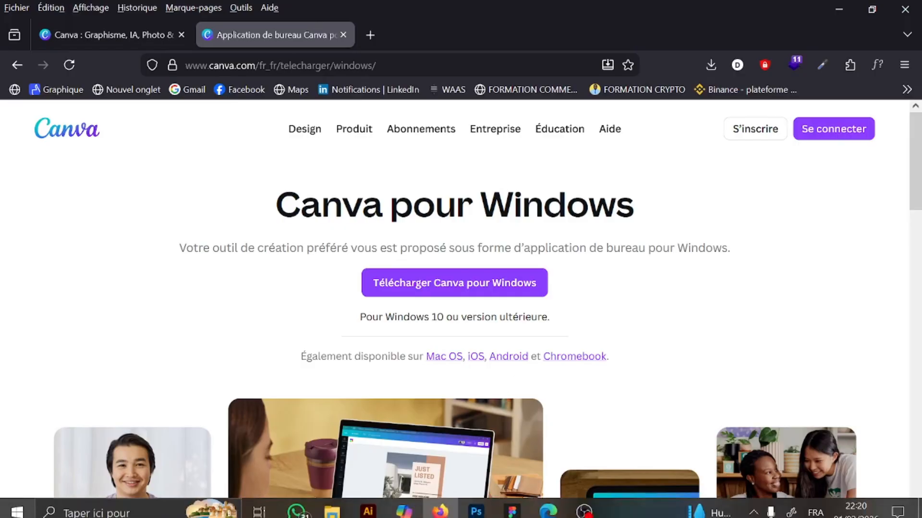
left_click(541, 510)
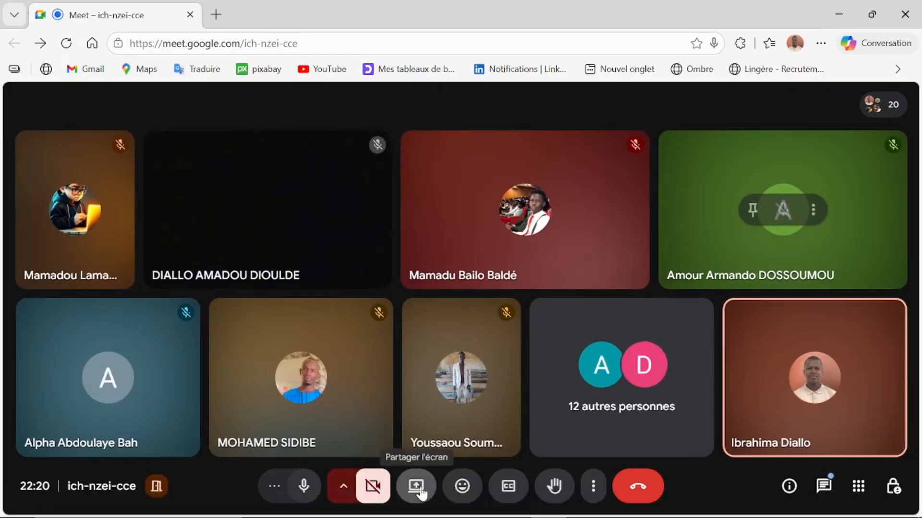
Step: Restart presenting the entire screen in Meet and hide the sharing notice
left_click(421, 493)
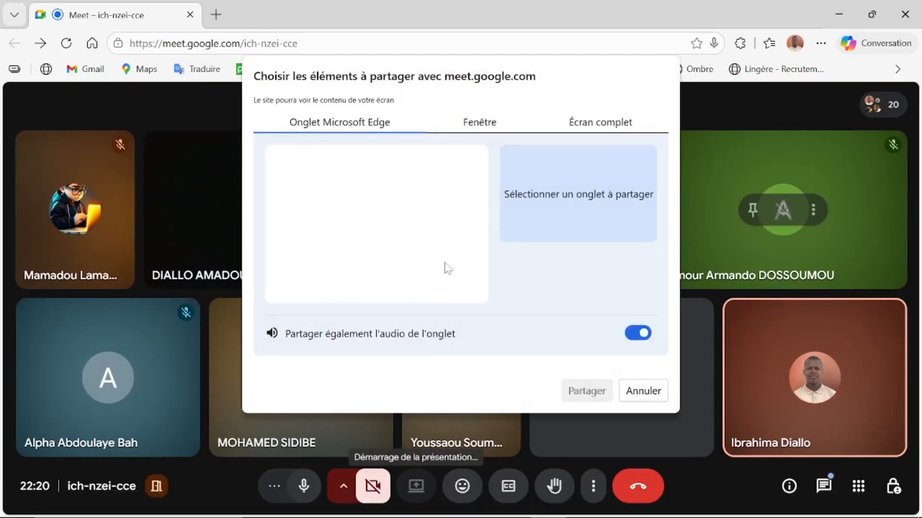
left_click(593, 120)
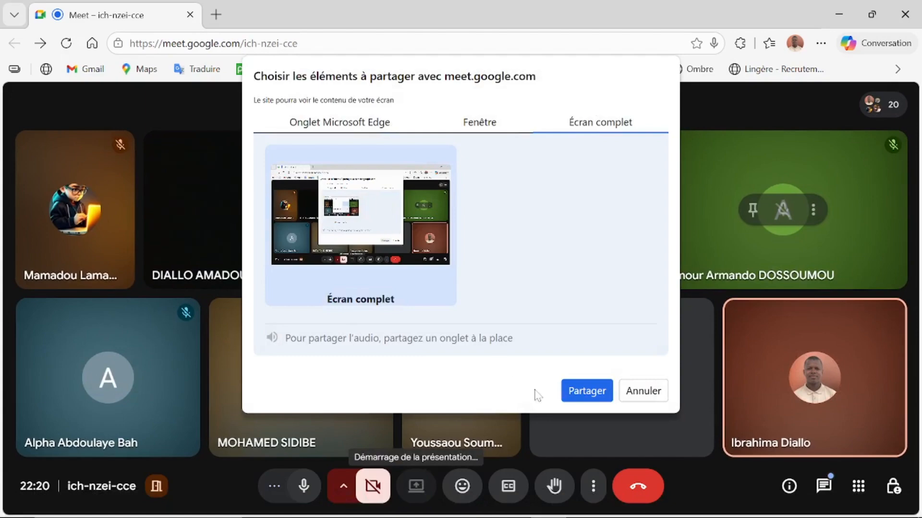
left_click(586, 390)
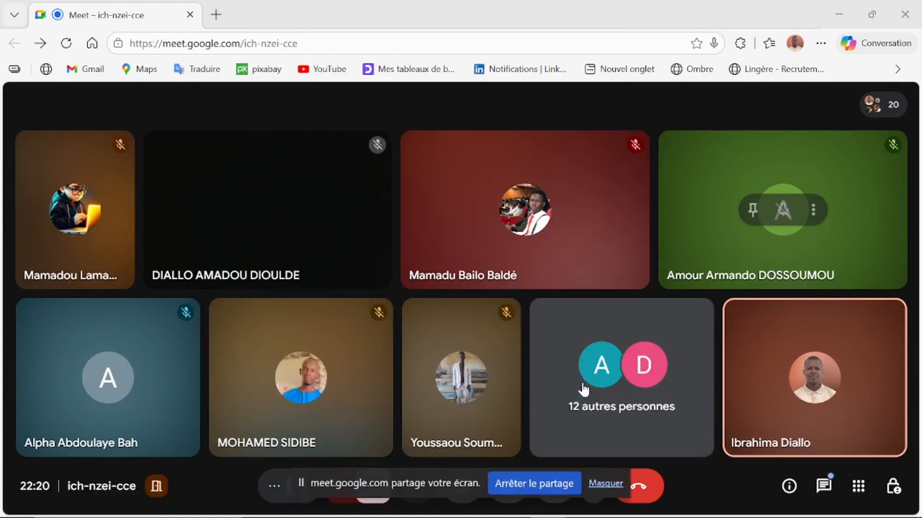
left_click(606, 484)
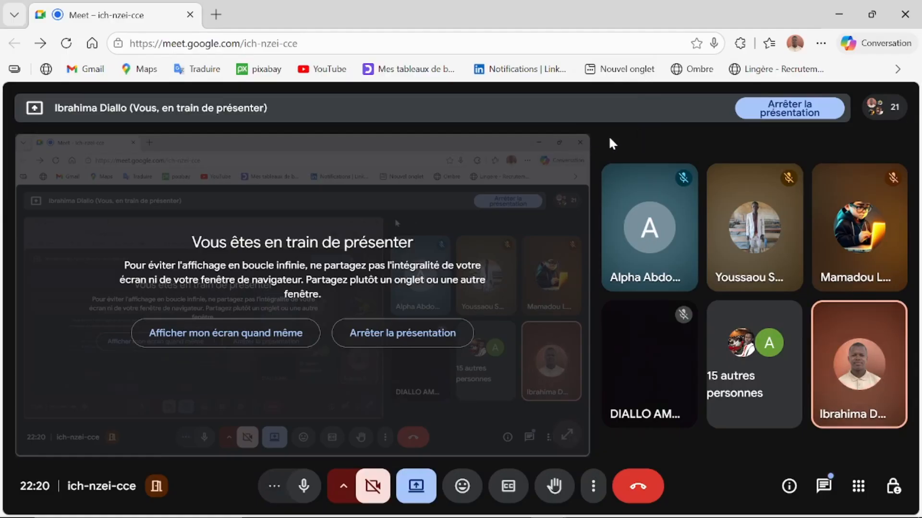
Step: Minimize Meet, review the two Canva tabs in Firefox, then close Firefox
left_click(838, 14)
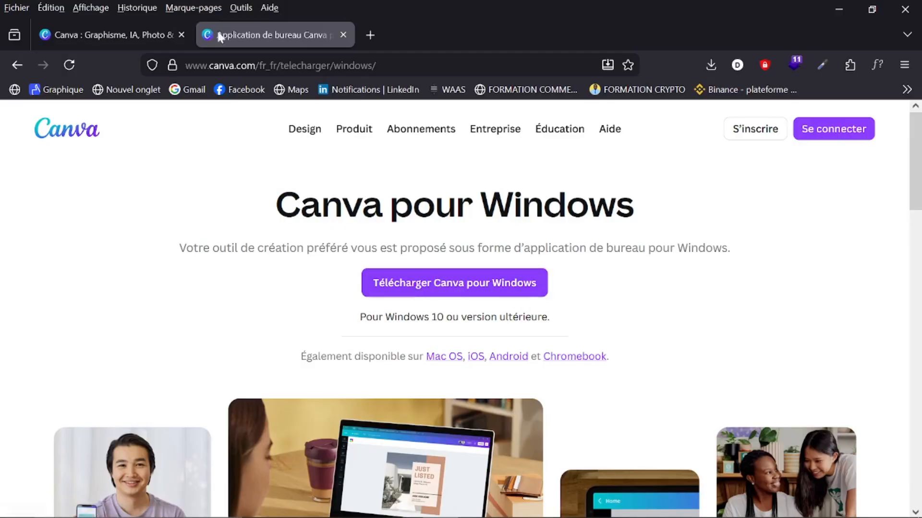
left_click(119, 30)
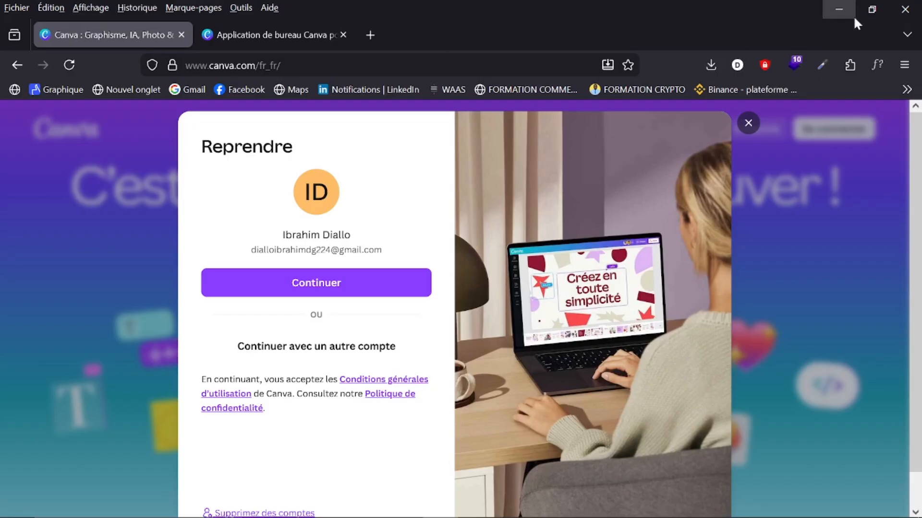
left_click(277, 36)
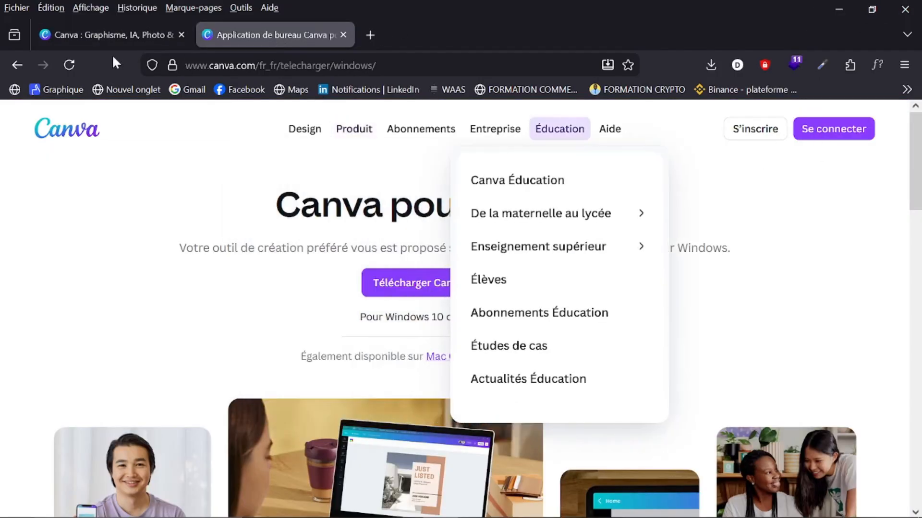
left_click(113, 34)
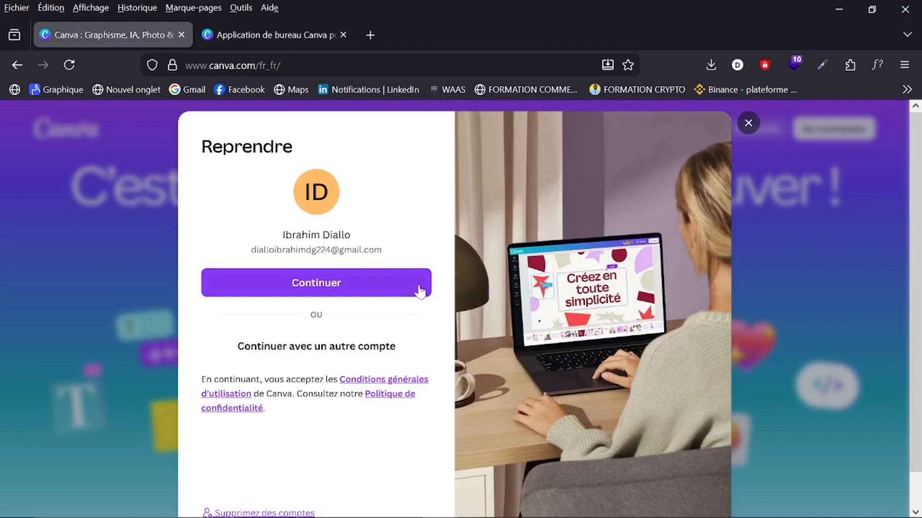
left_click(912, 10)
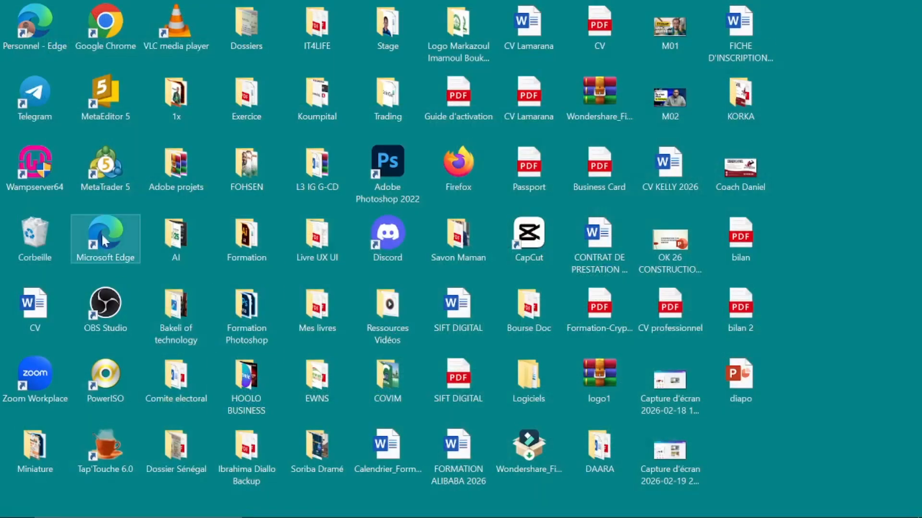
Step: Launch the Canva desktop app by searching 'canva' in Windows search
mouse_move(96, 516)
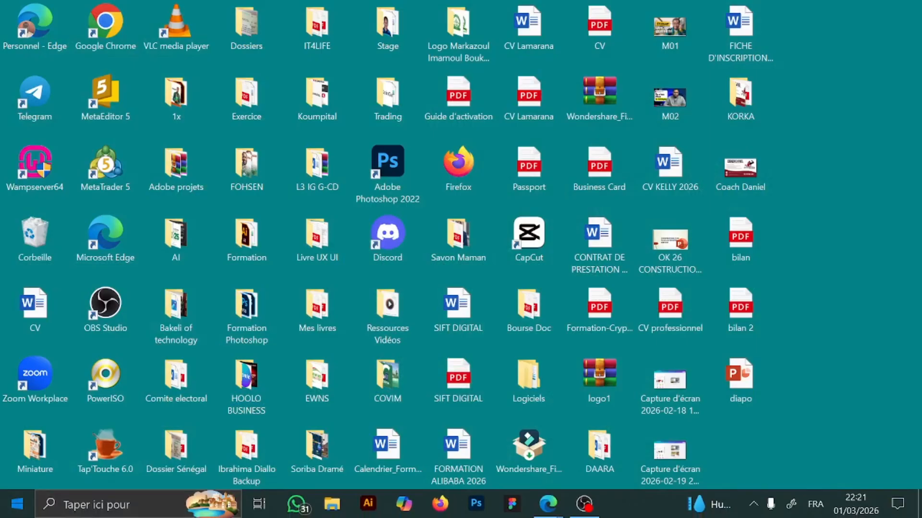
left_click(84, 512)
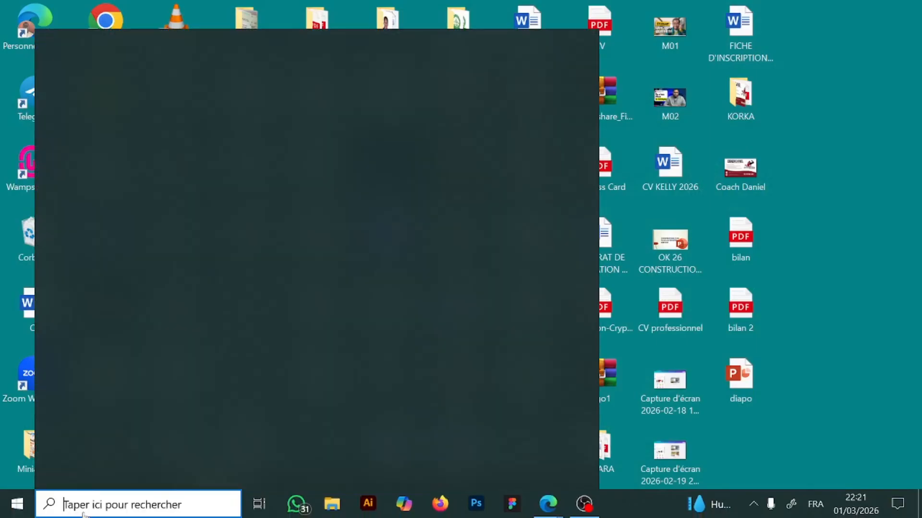
type("canva")
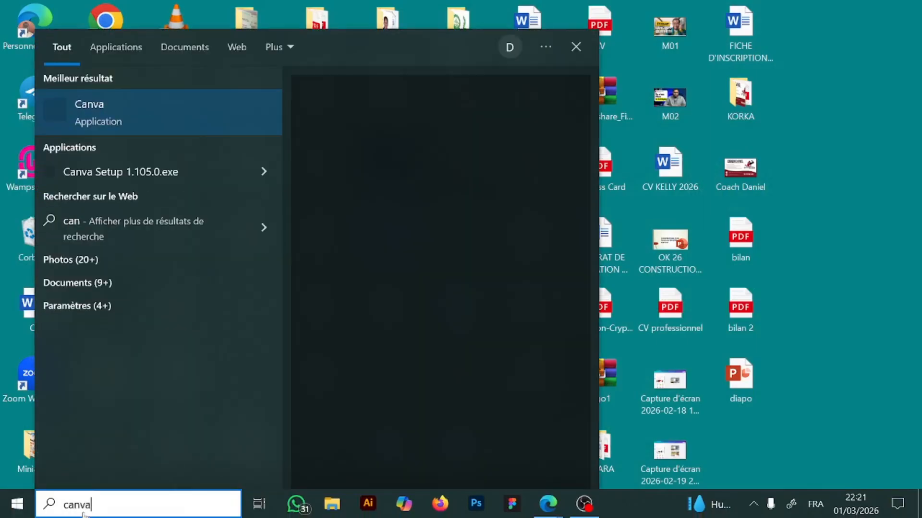
left_click(105, 117)
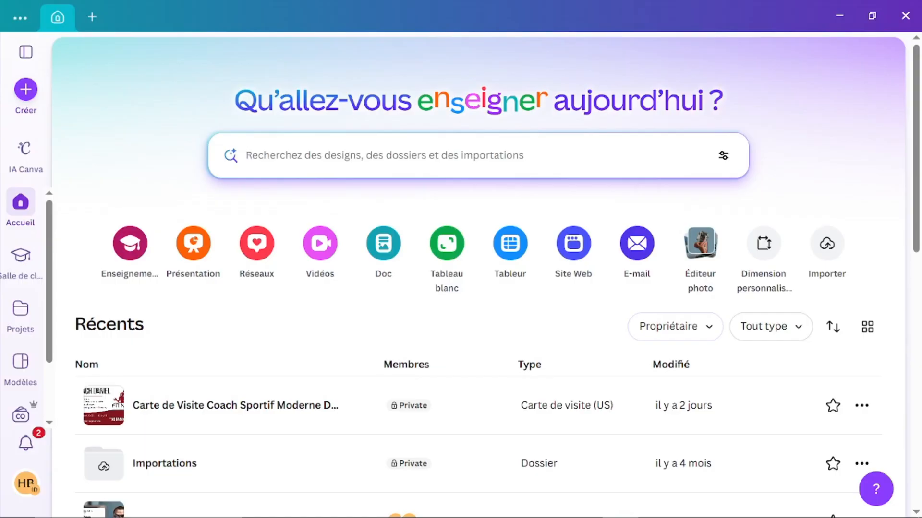
Step: Browse the recent designs on Canva's home page and expand the side navigation panel
scroll(492, 312, "down", 6)
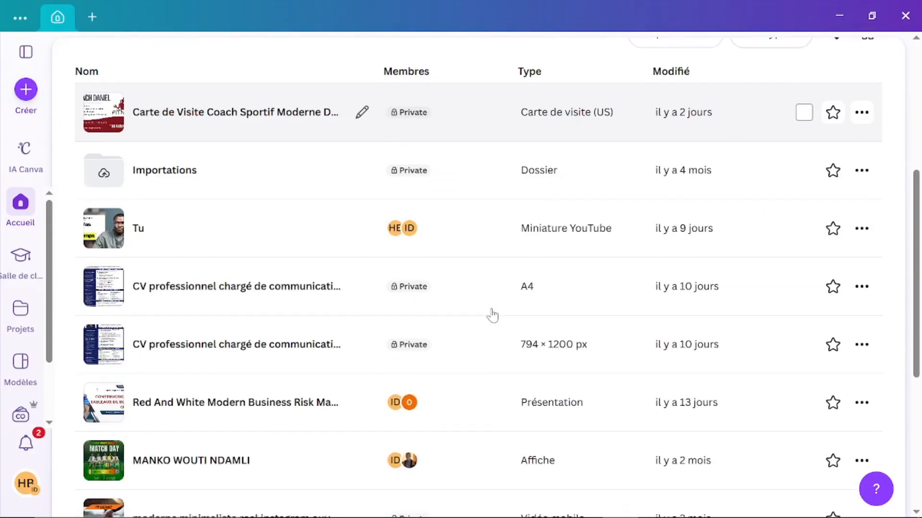
scroll(492, 314, "down", 6)
scroll(492, 314, "up", 12)
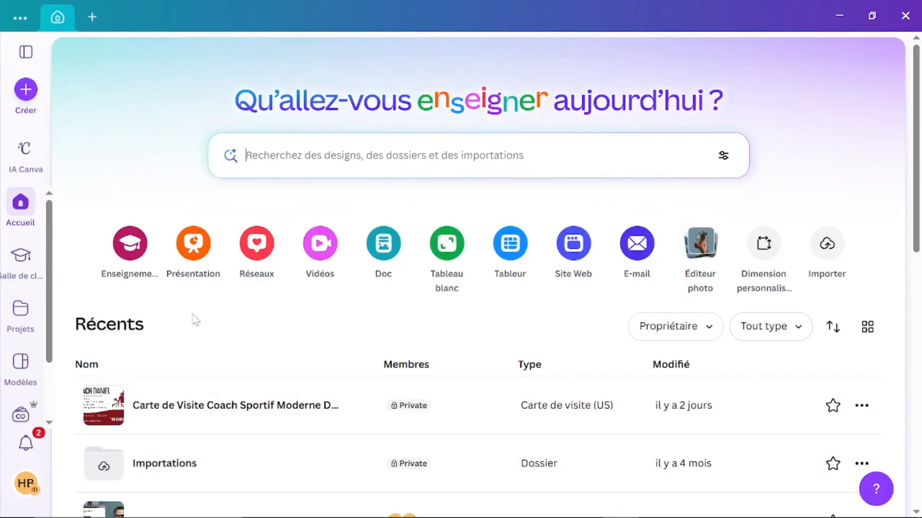
scroll(186, 426, "down", 5)
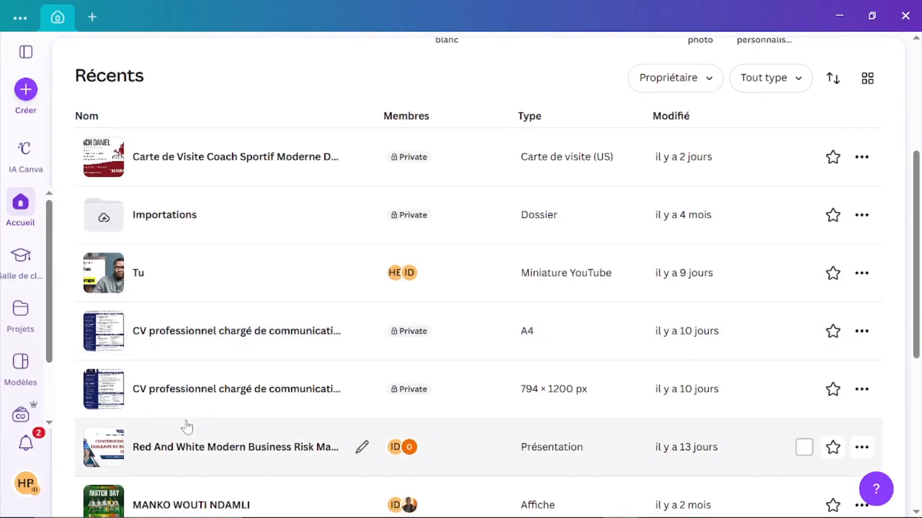
scroll(188, 426, "down", 7)
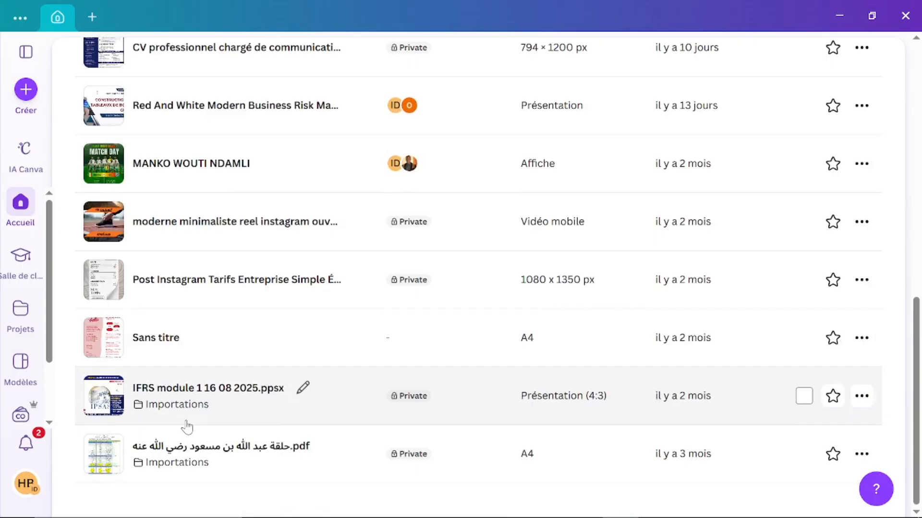
scroll(187, 427, "up", 12)
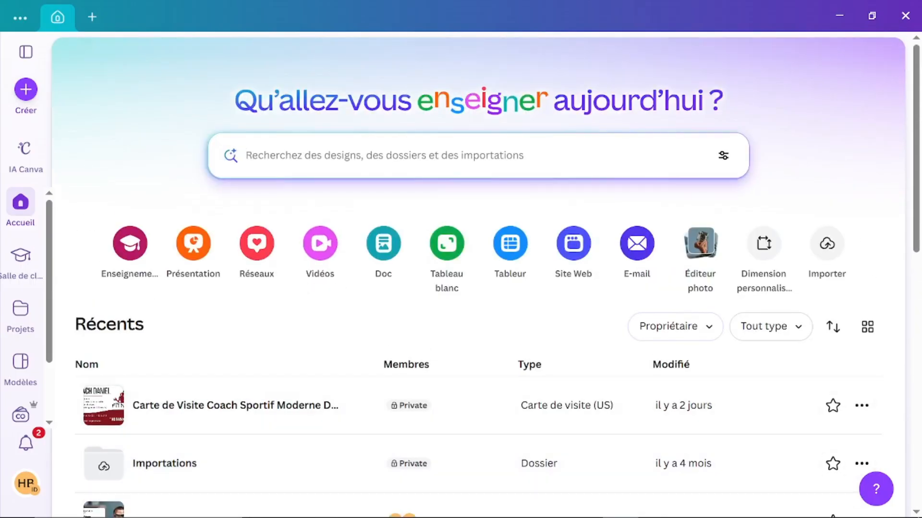
left_click(262, 155)
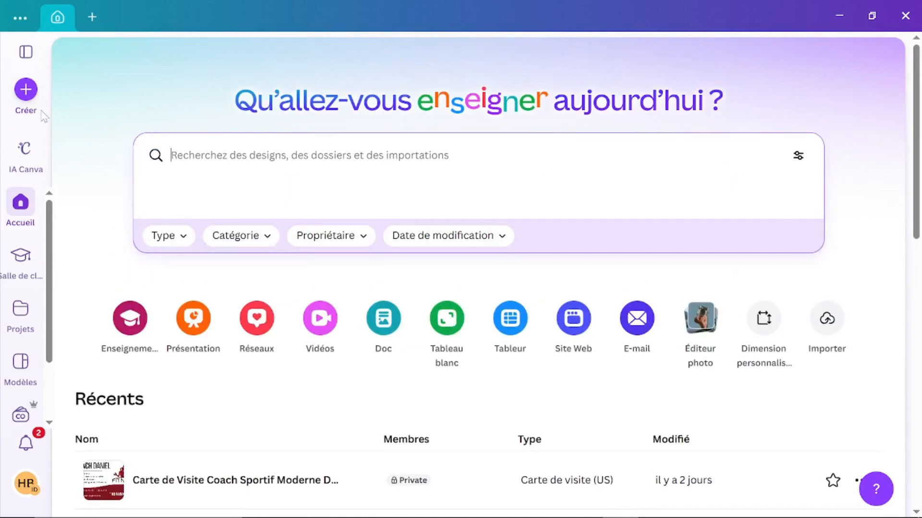
left_click(26, 53)
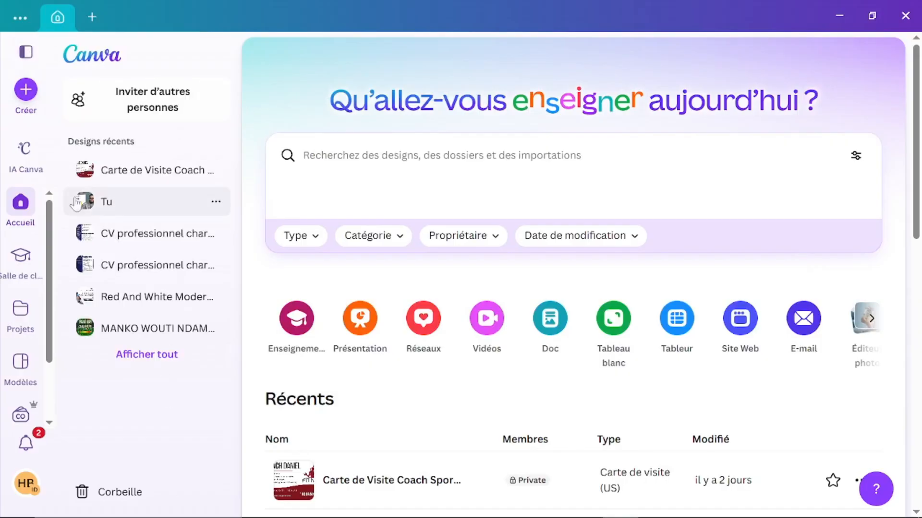
left_click(24, 150)
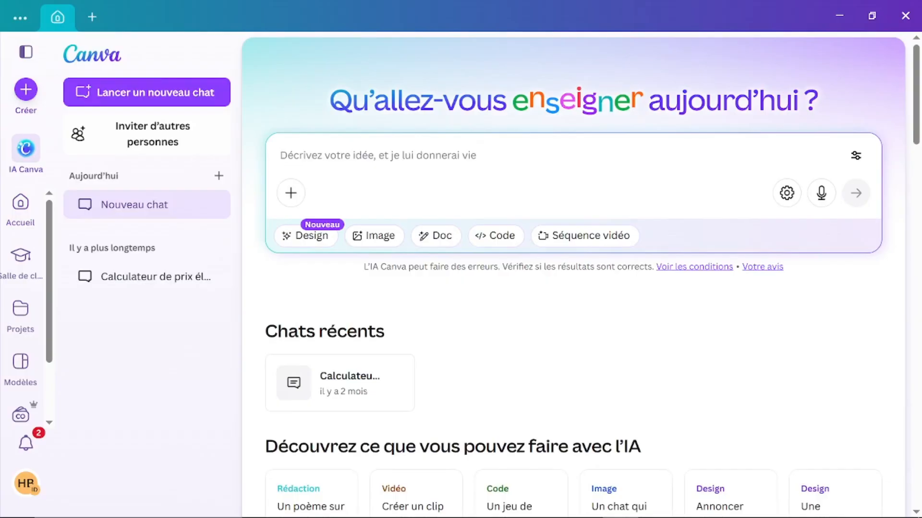
scroll(379, 367, "down", 3)
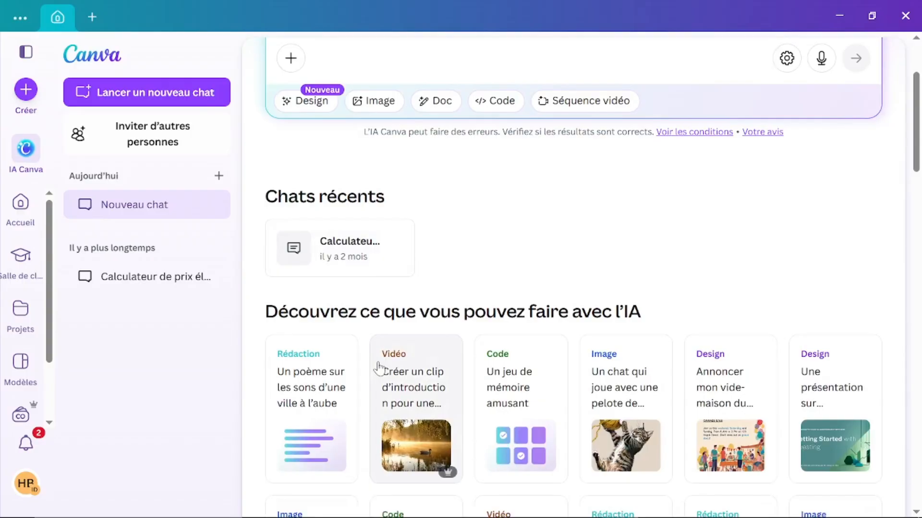
scroll(440, 312, "down", 2)
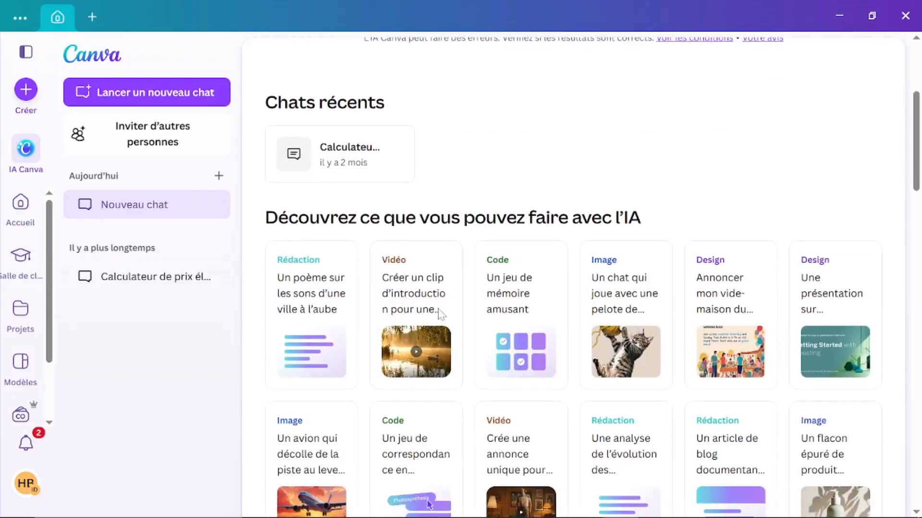
scroll(440, 315, "down", 2)
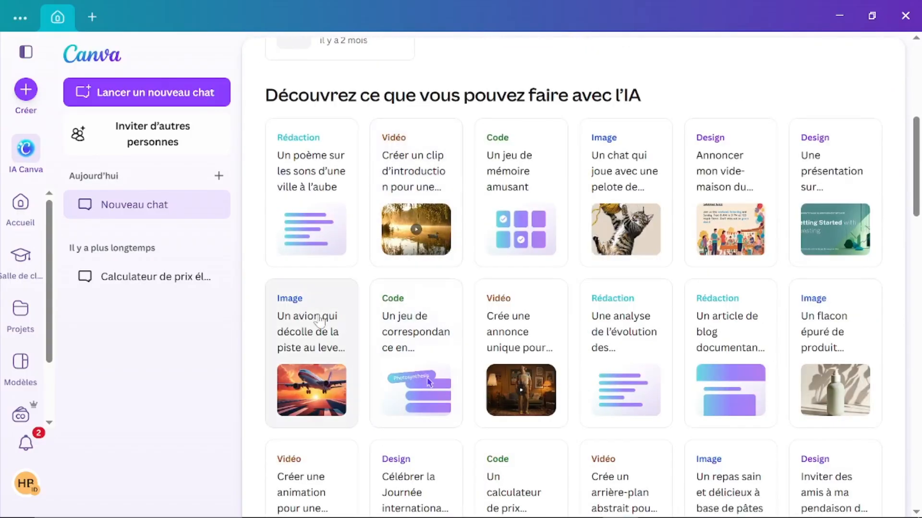
scroll(381, 257, "up", 1)
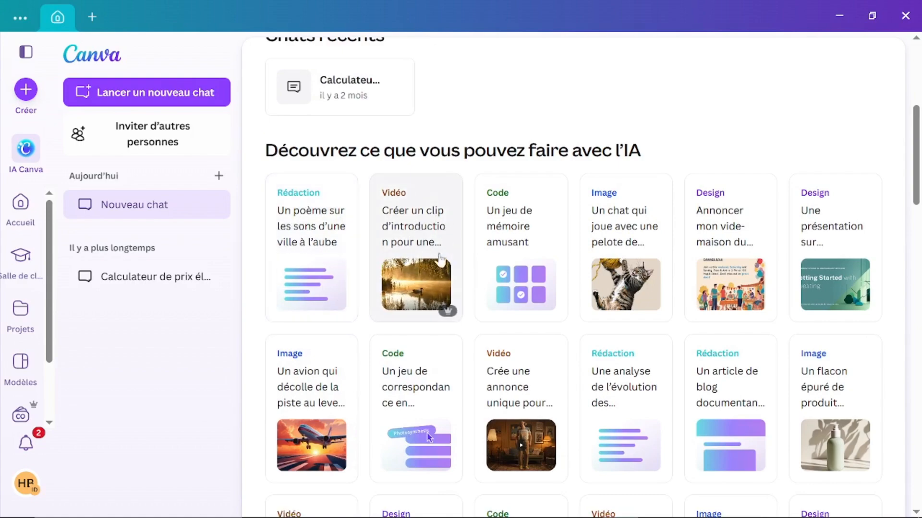
scroll(608, 329, "down", 8)
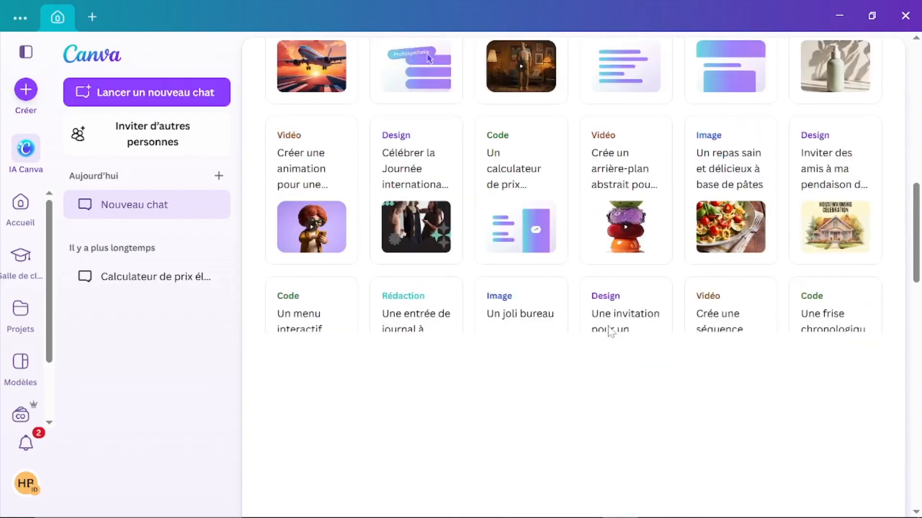
scroll(609, 331, "down", 2)
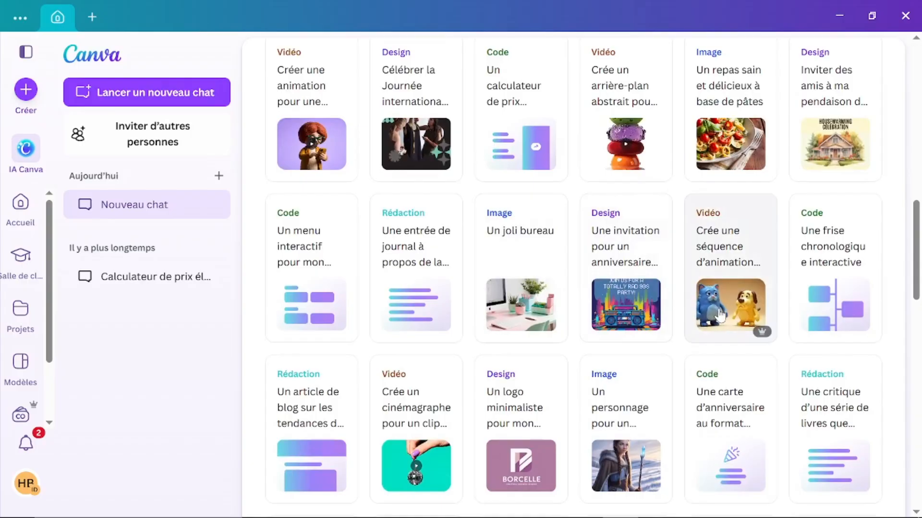
scroll(336, 307, "up", 5)
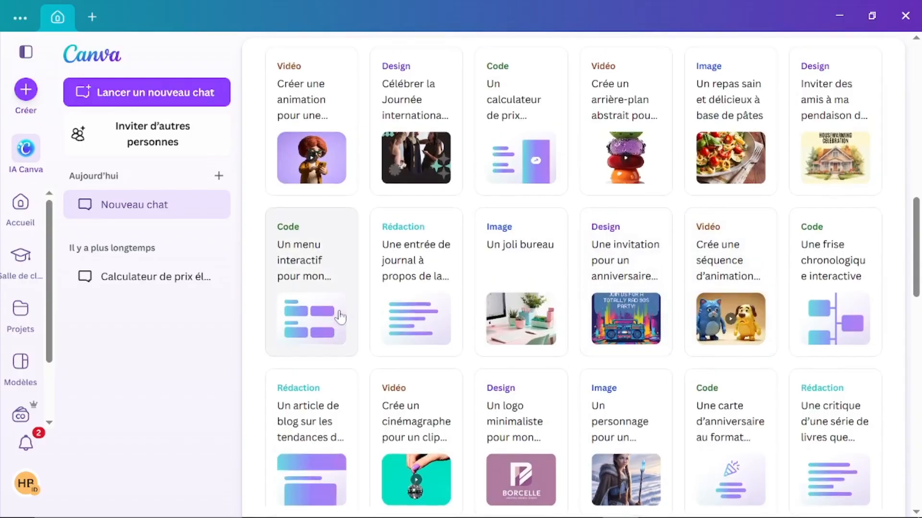
left_click(21, 204)
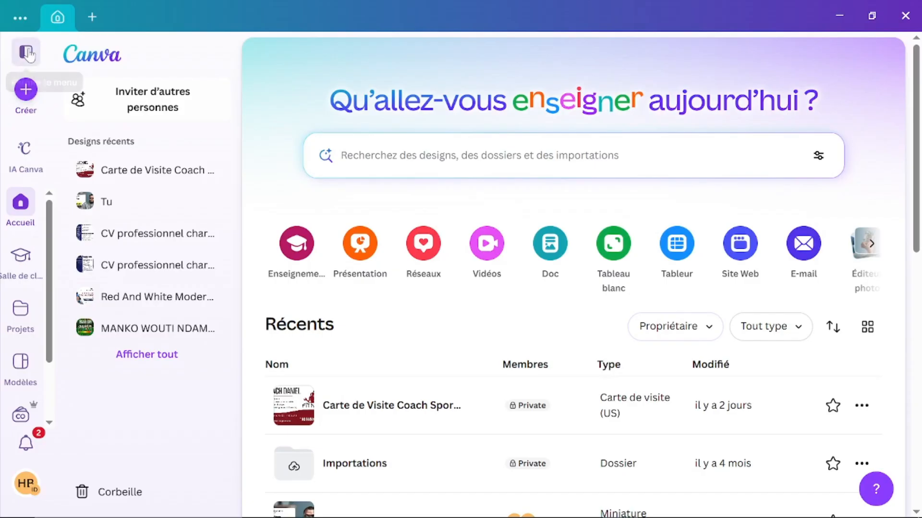
Step: Open the new-design window and browse the Enseignement templates
left_click(25, 91)
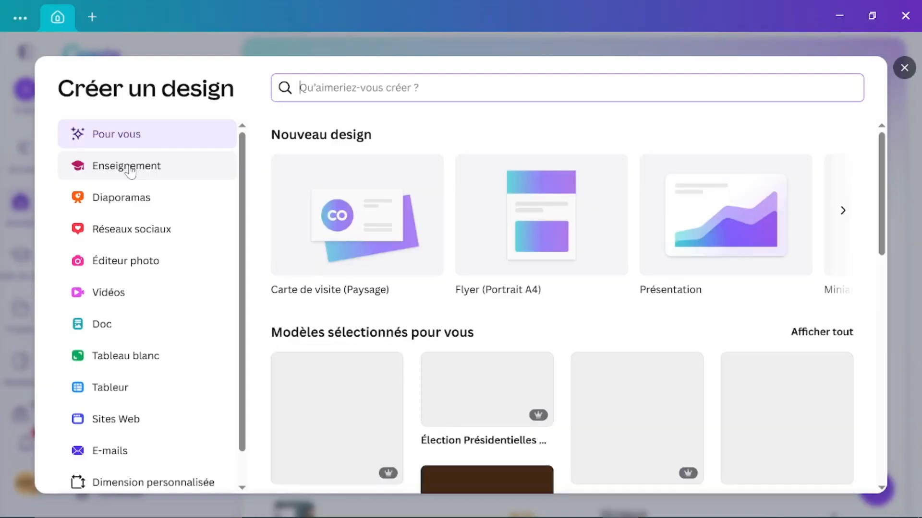
left_click(130, 170)
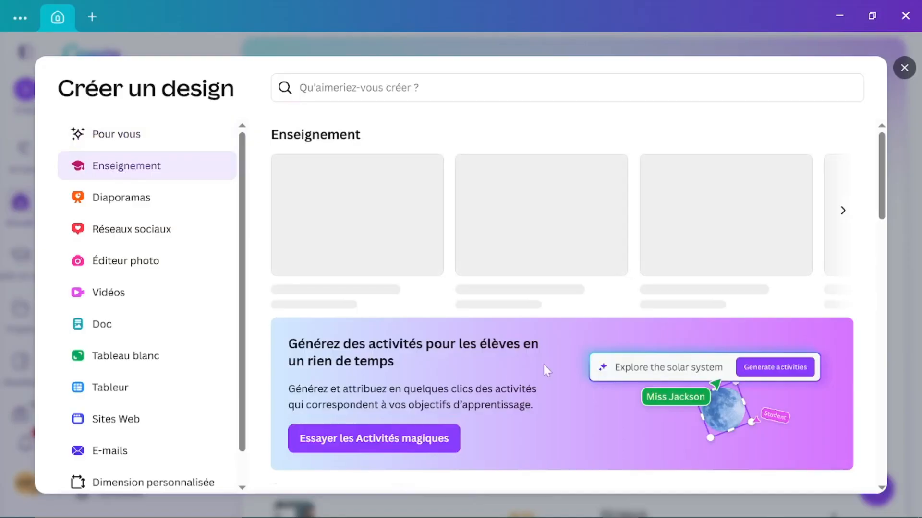
scroll(546, 371, "down", 3)
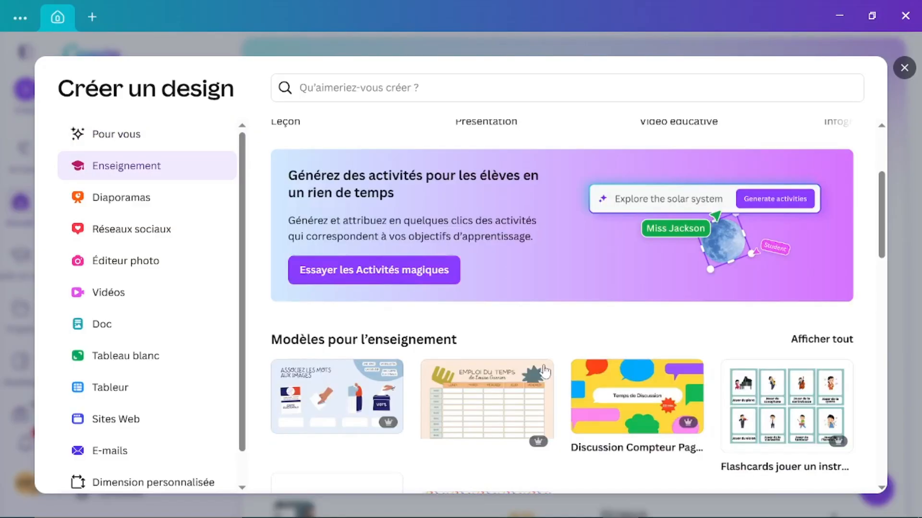
scroll(545, 371, "down", 3)
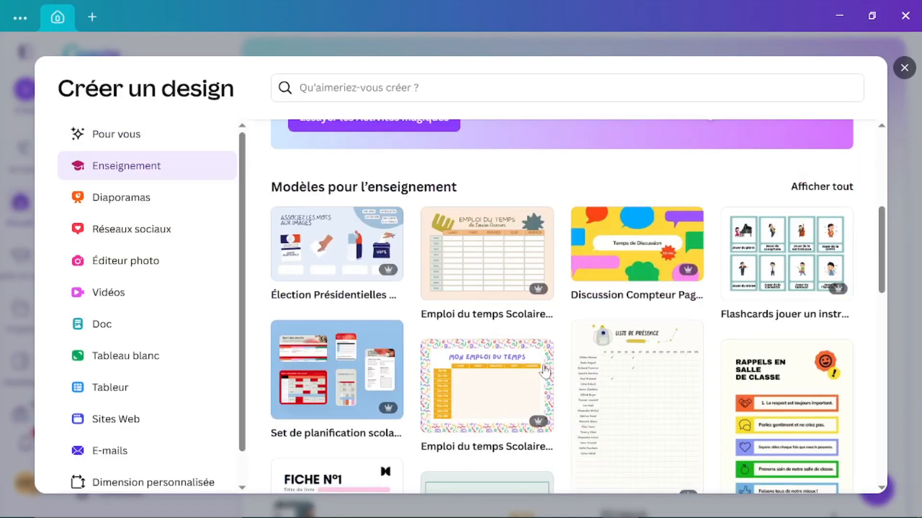
scroll(545, 371, "down", 3)
scroll(545, 371, "down", 2)
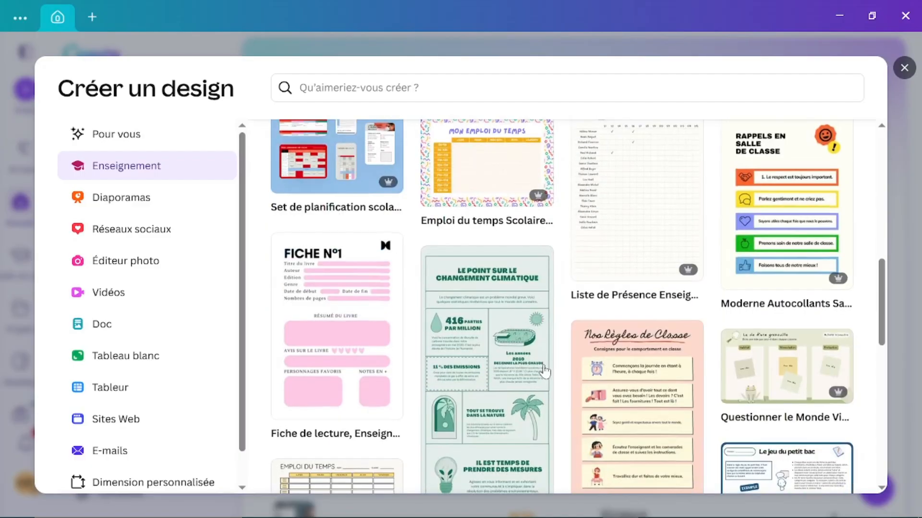
scroll(545, 371, "down", 2)
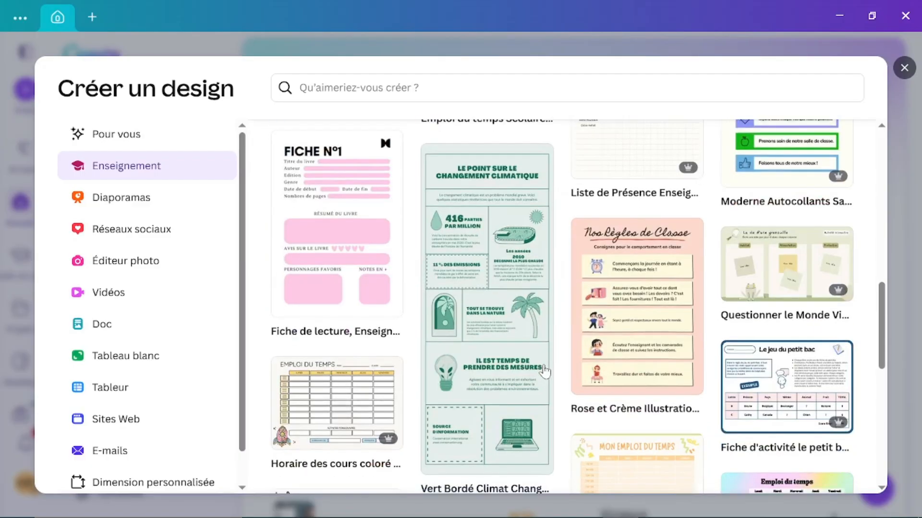
scroll(545, 371, "down", 4)
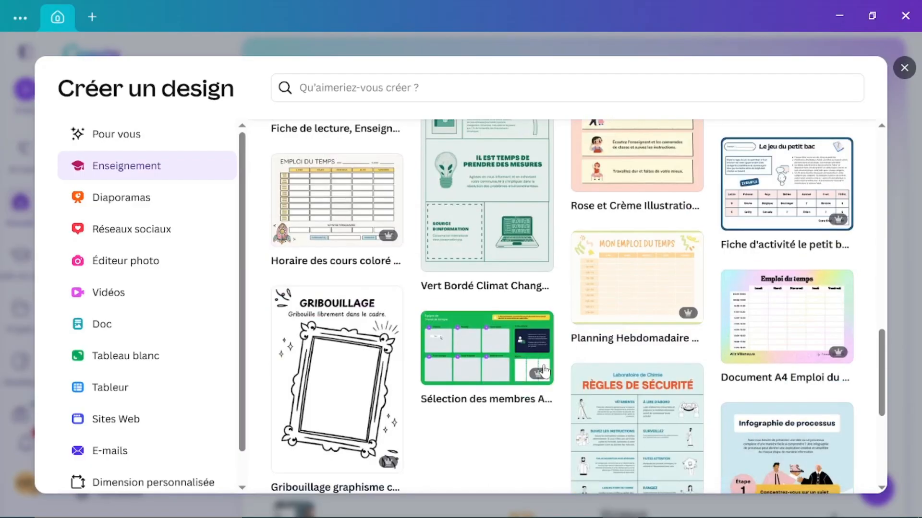
scroll(545, 371, "down", 4)
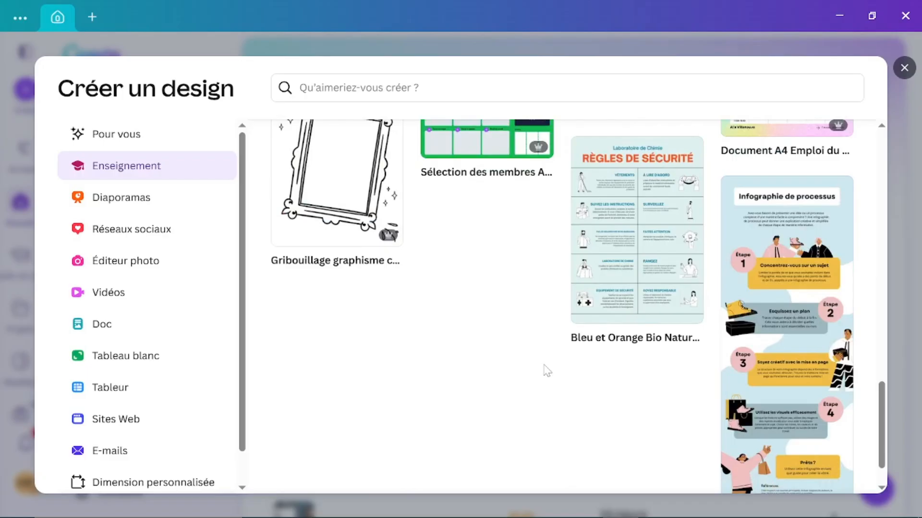
scroll(293, 273, "up", 9)
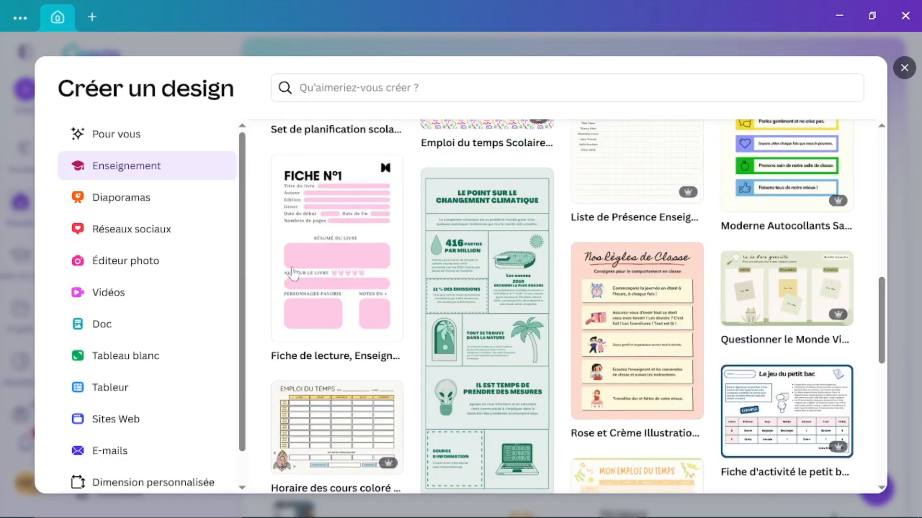
Step: Look through the Diaporamas presentation templates, then close the window
left_click(105, 206)
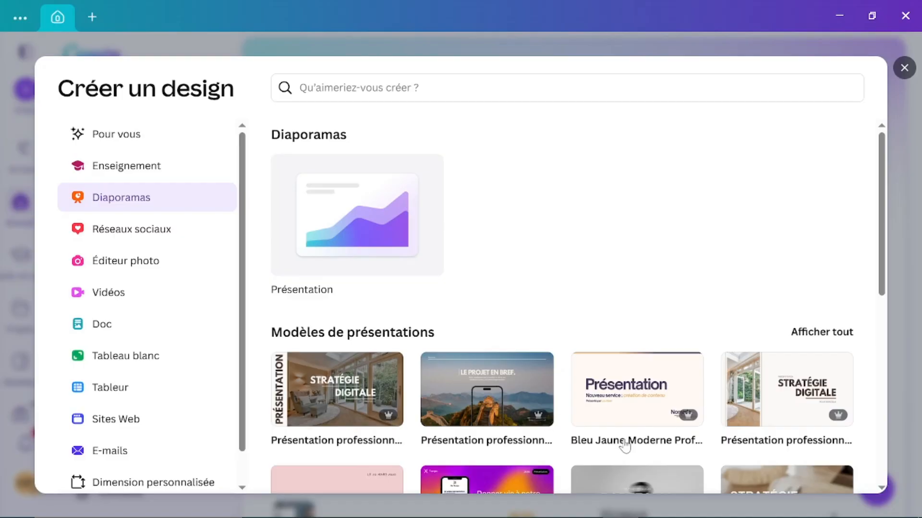
scroll(624, 444, "down", 2)
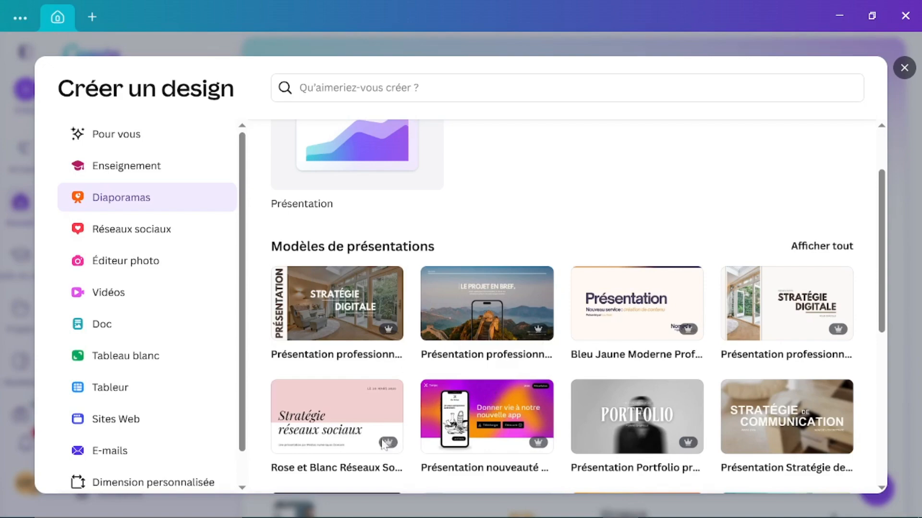
left_click(913, 69)
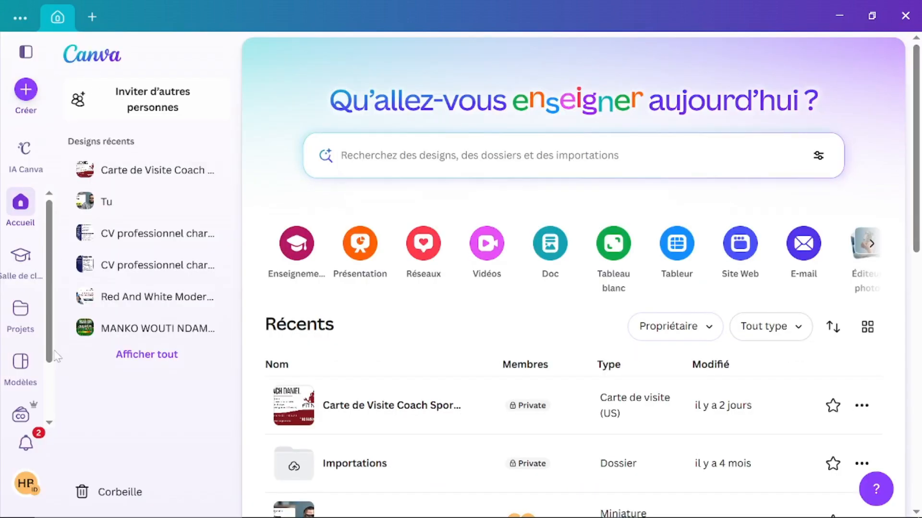
Step: Switch to another team from the account menu's Changer d'équipe list
left_click(27, 485)
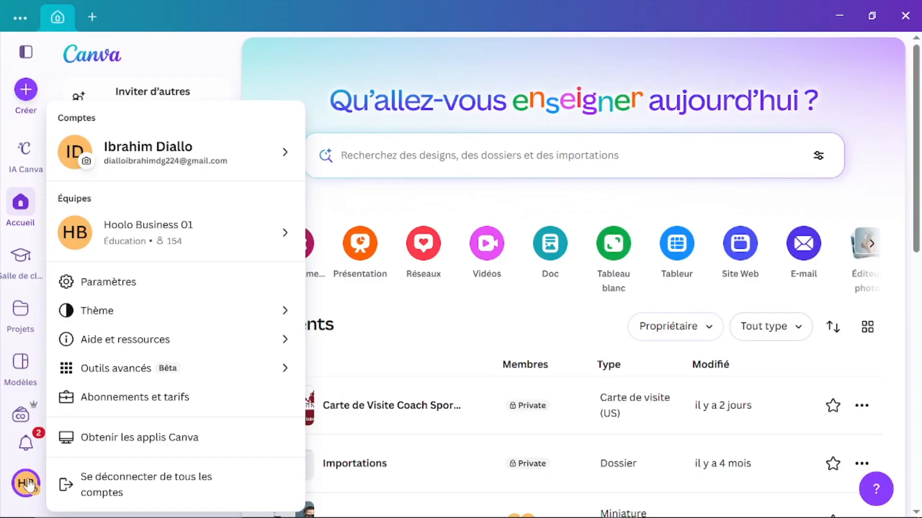
left_click(225, 168)
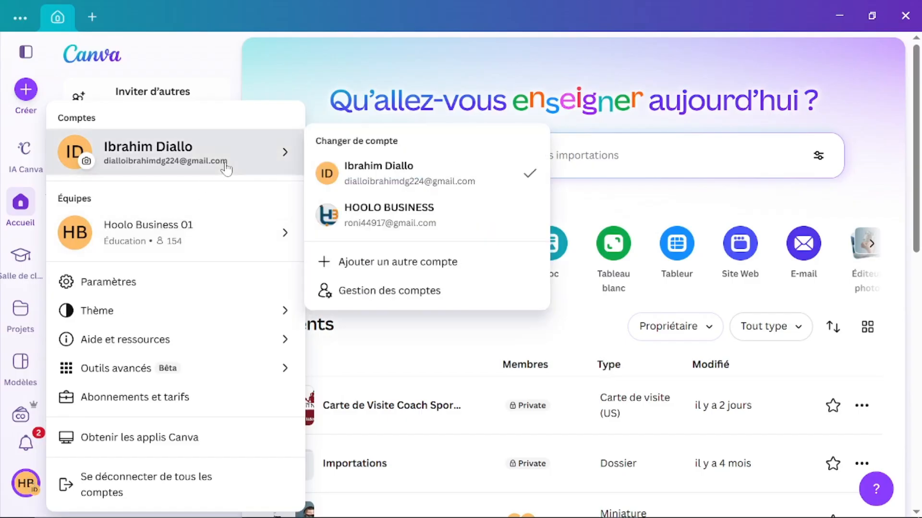
mouse_move(233, 257)
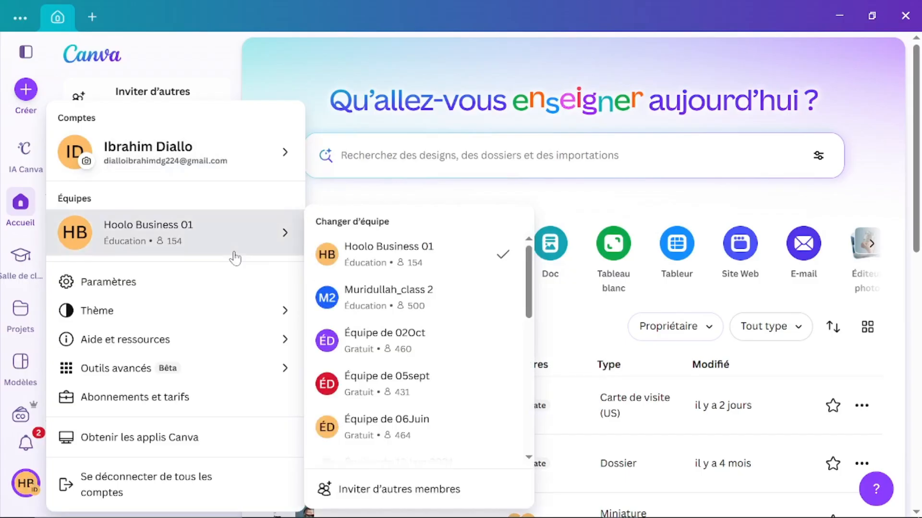
scroll(403, 394, "down", 5)
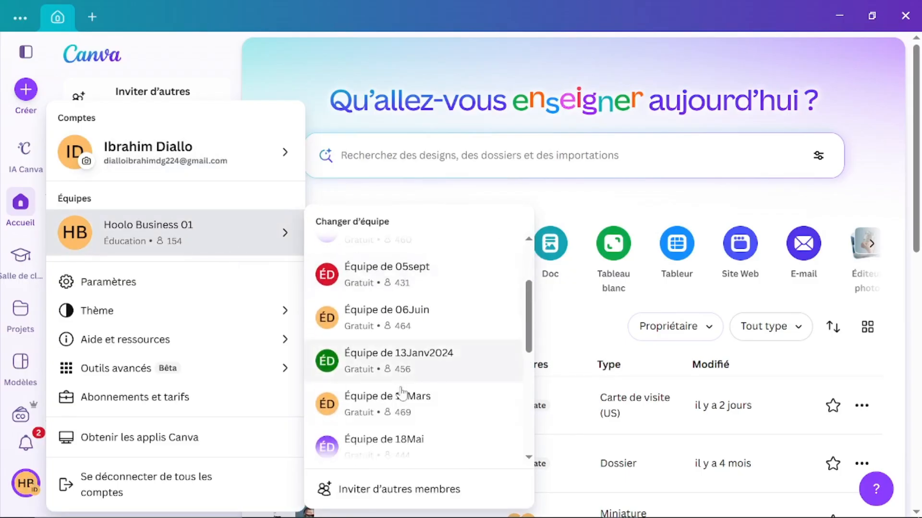
scroll(402, 394, "down", 8)
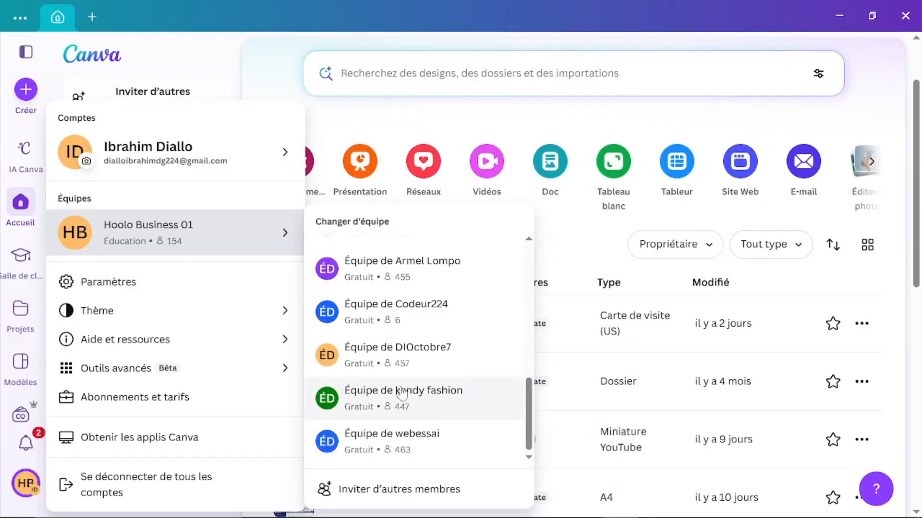
left_click(404, 307)
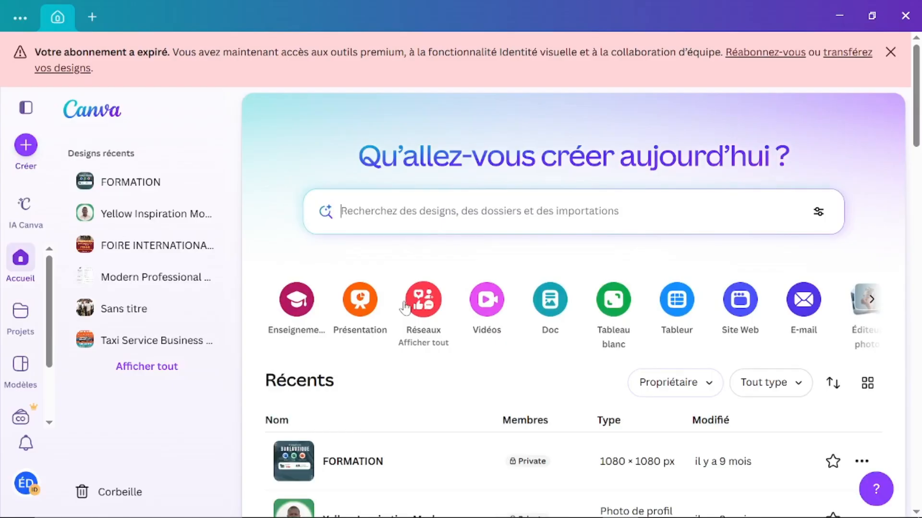
Step: Dismiss the expired-subscription banner and look over the team's Récents designs
left_click(890, 52)
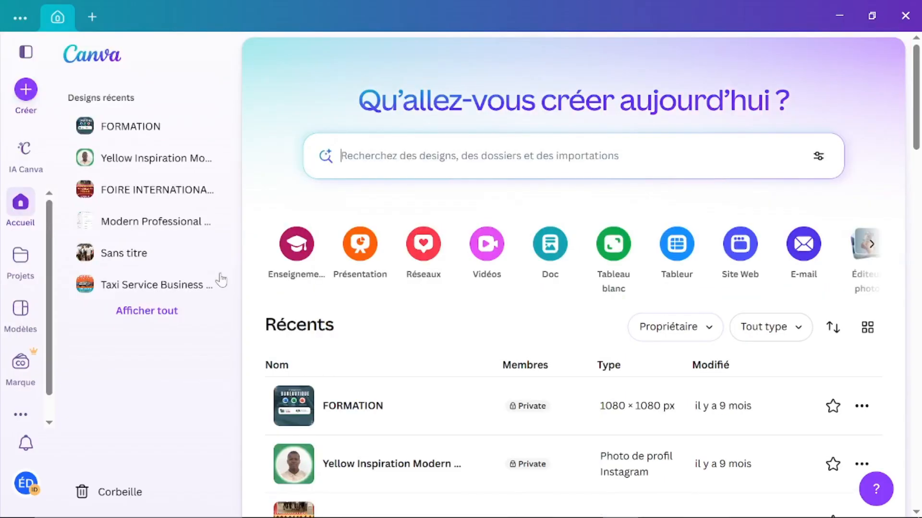
scroll(450, 381, "down", 4)
scroll(450, 382, "down", 2)
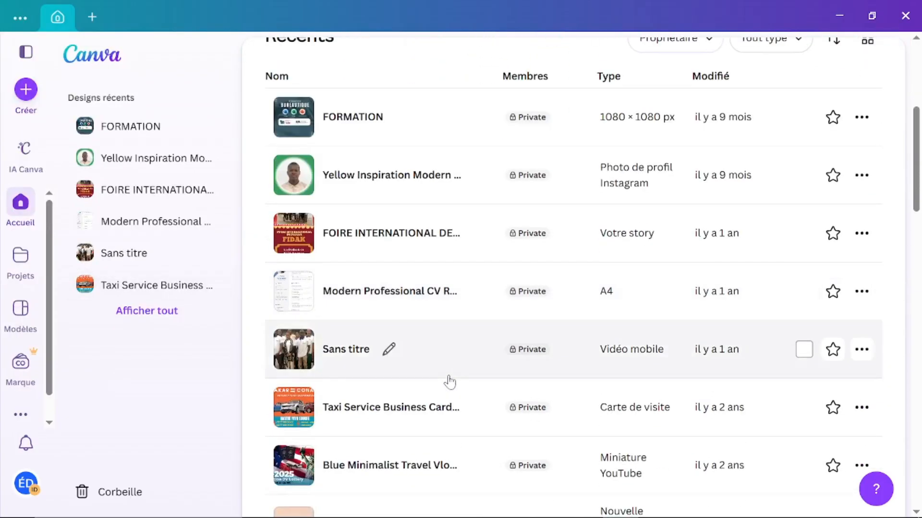
scroll(447, 381, "up", 6)
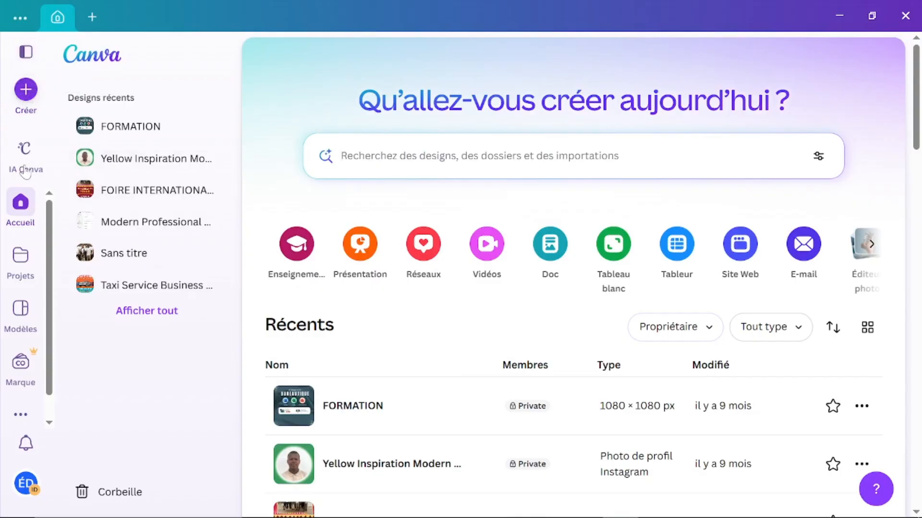
Step: Go to the Modèles page to see the template search and categories
left_click(19, 317)
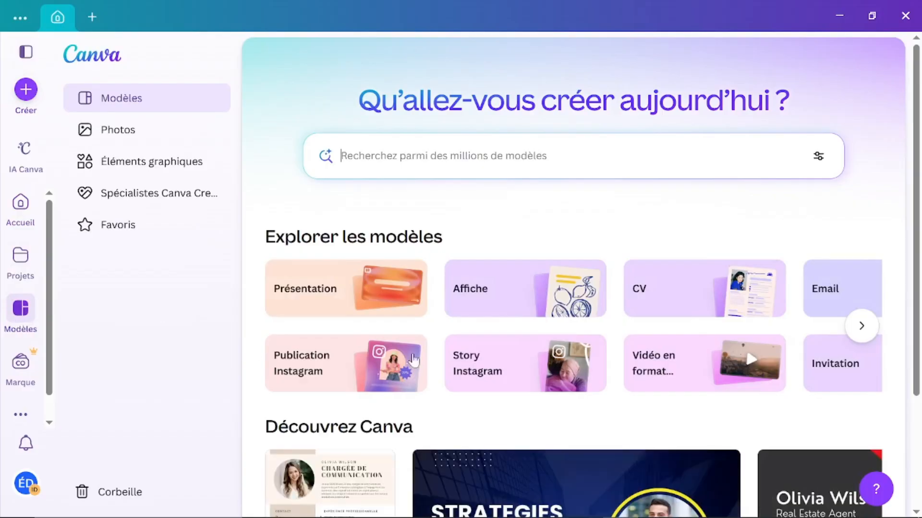
scroll(426, 373, "down", 8)
scroll(427, 375, "up", 8)
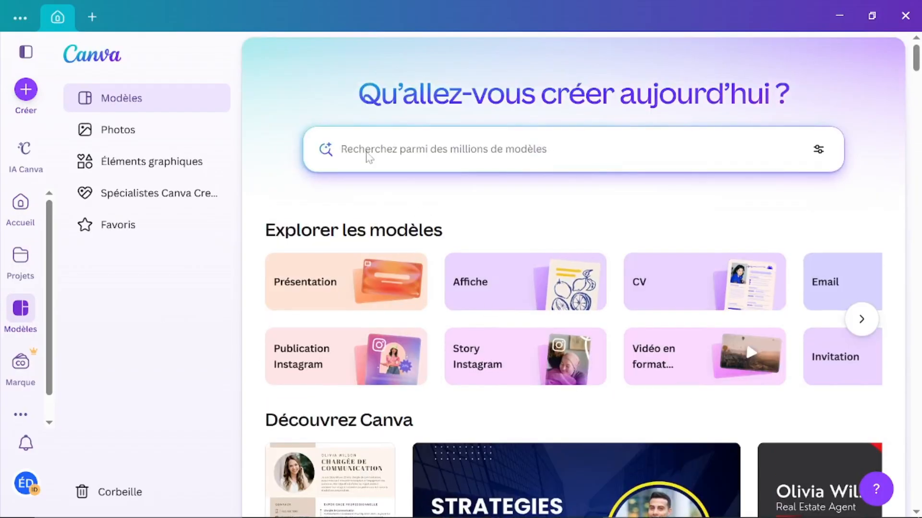
Step: Enter 'cv professionnel' in the template search box
type("cv pr")
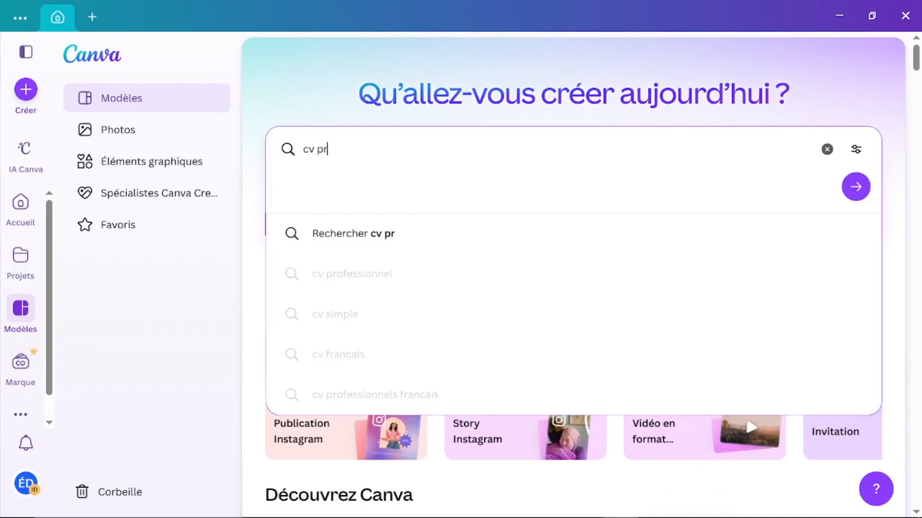
type("ofe")
type("ss")
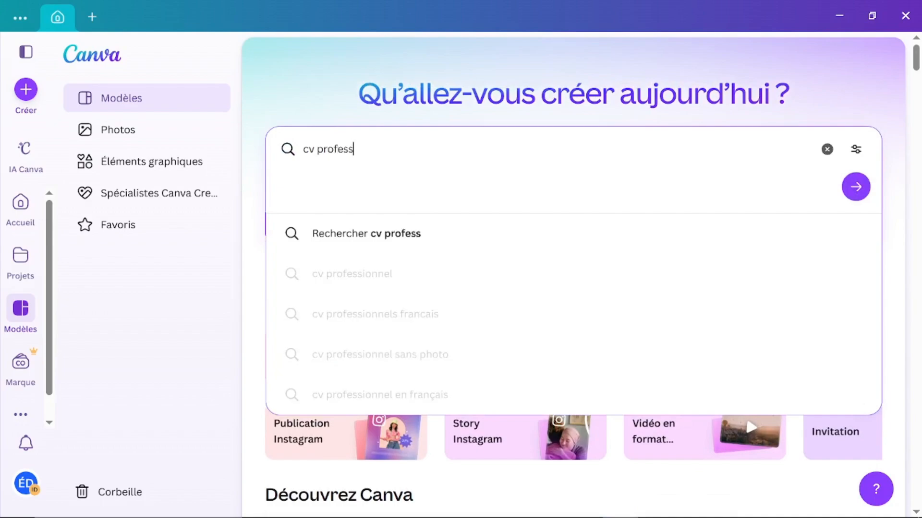
type("ionnel")
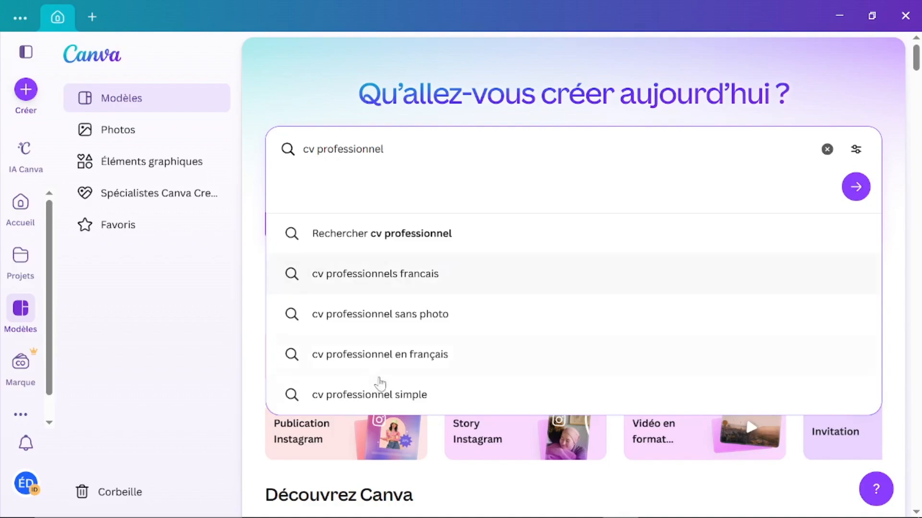
left_click(372, 401)
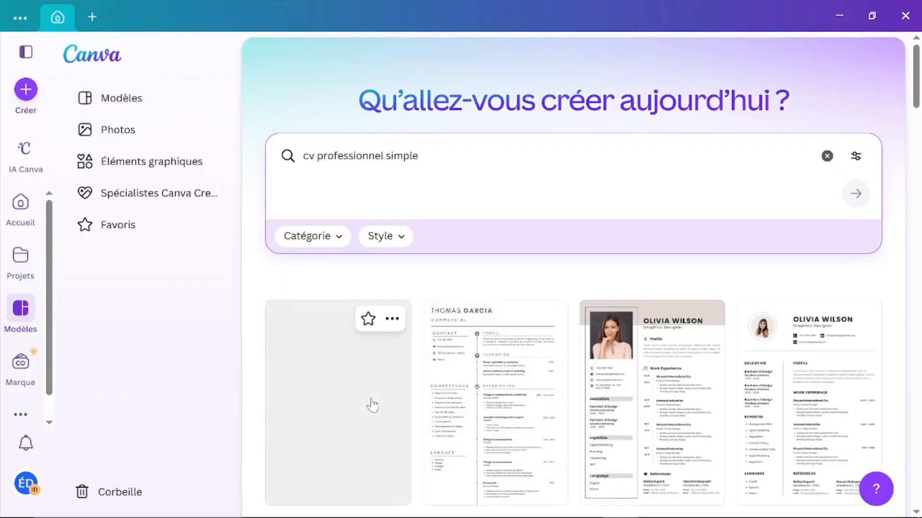
scroll(373, 405, "down", 10)
scroll(372, 406, "down", 3)
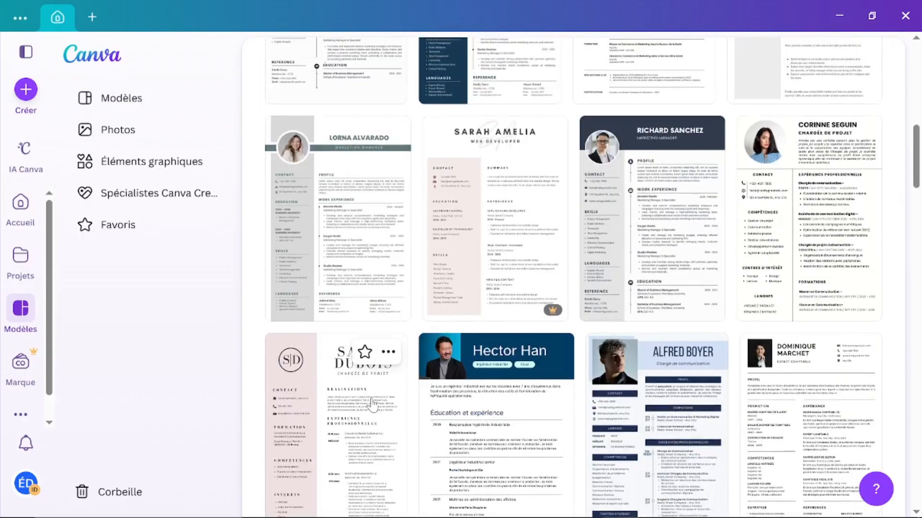
scroll(373, 406, "up", 12)
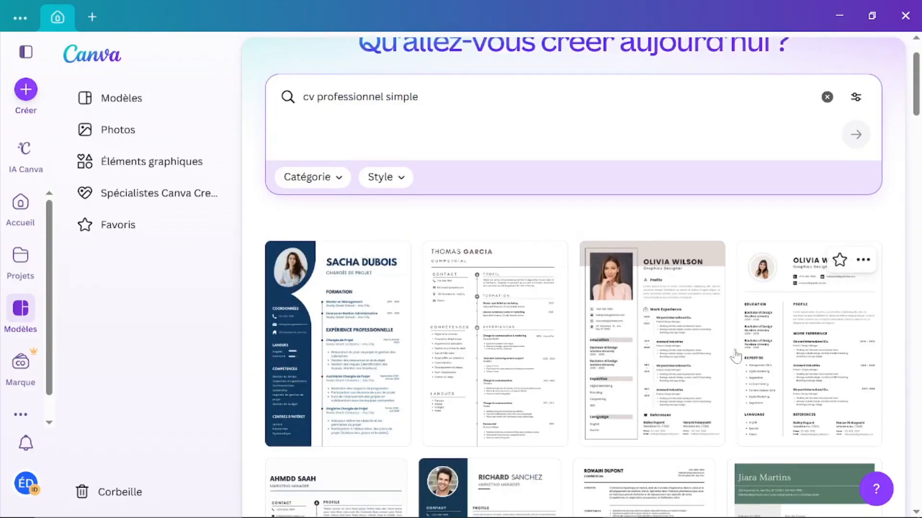
scroll(735, 356, "down", 3)
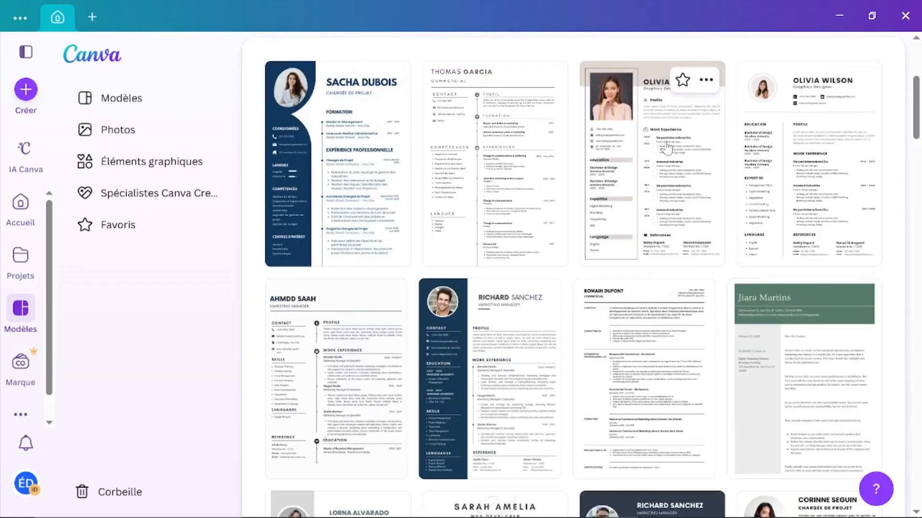
scroll(485, 297, "down", 4)
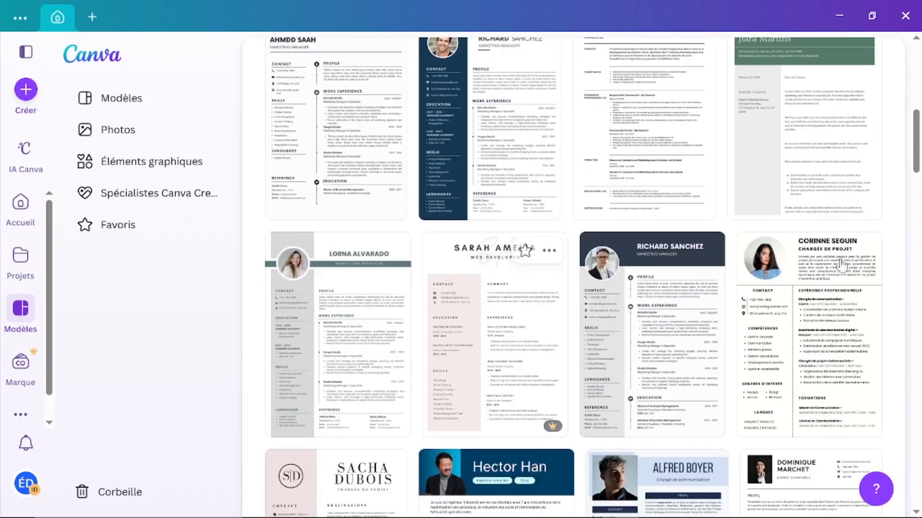
scroll(523, 346, "down", 2)
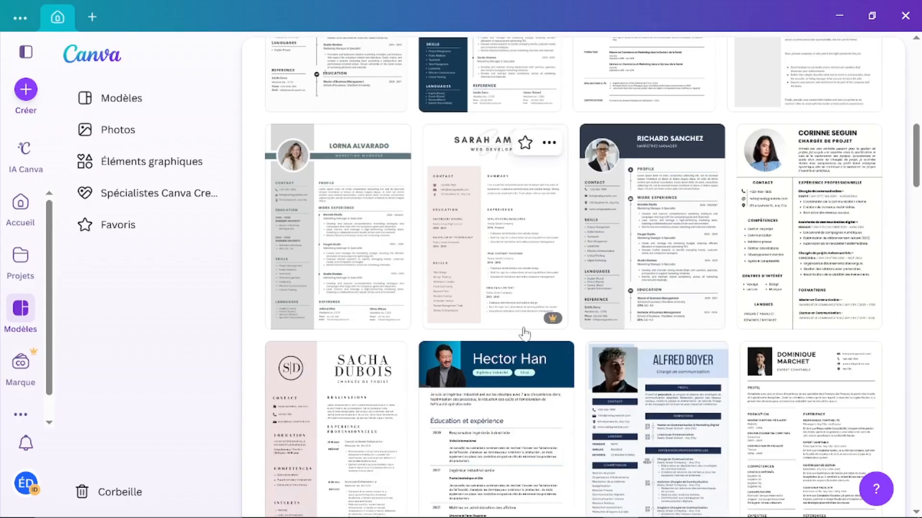
mouse_move(553, 323)
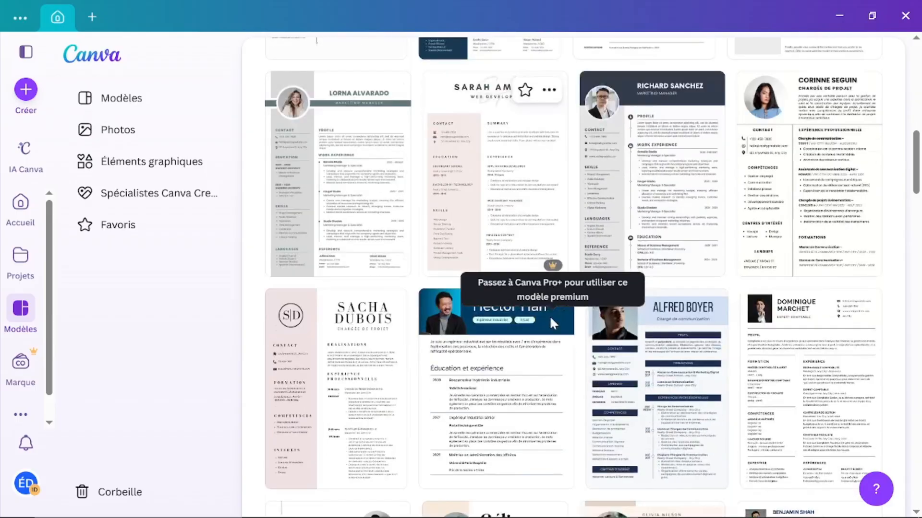
scroll(551, 319, "down", 10)
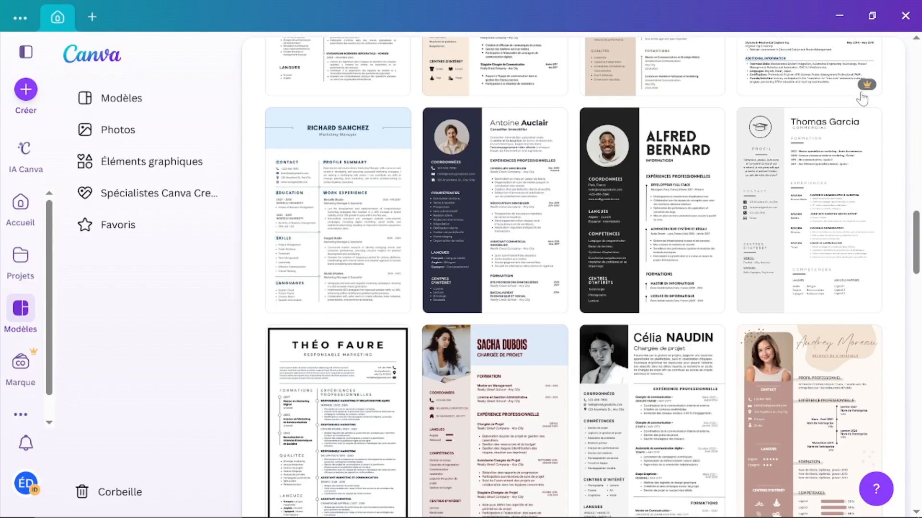
scroll(840, 96, "up", 4)
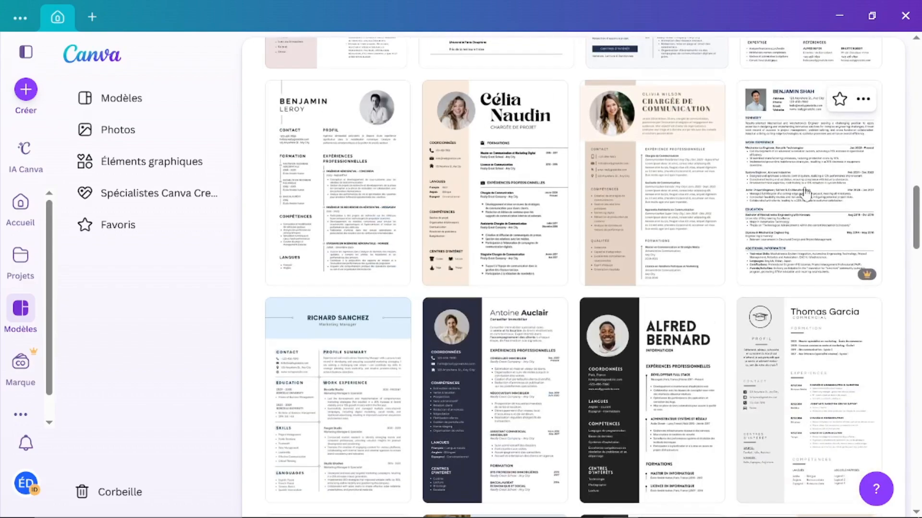
scroll(535, 300, "down", 5)
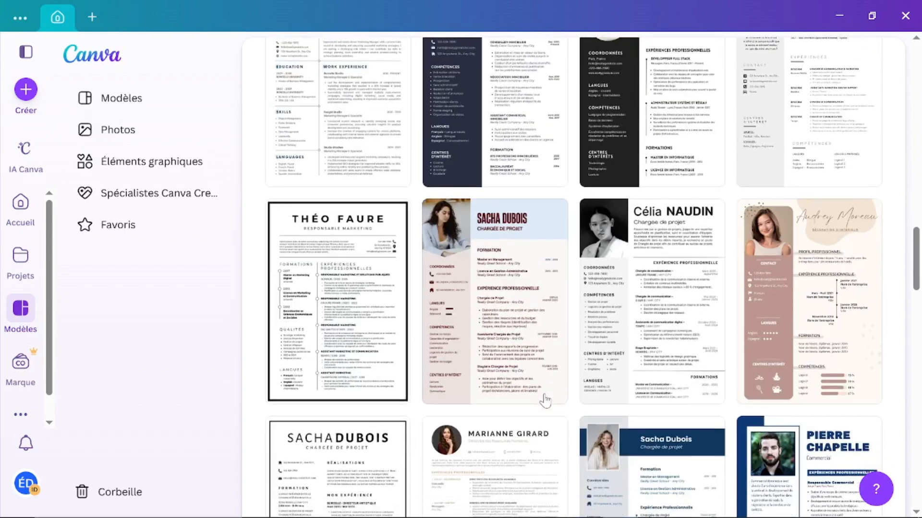
scroll(545, 400, "down", 5)
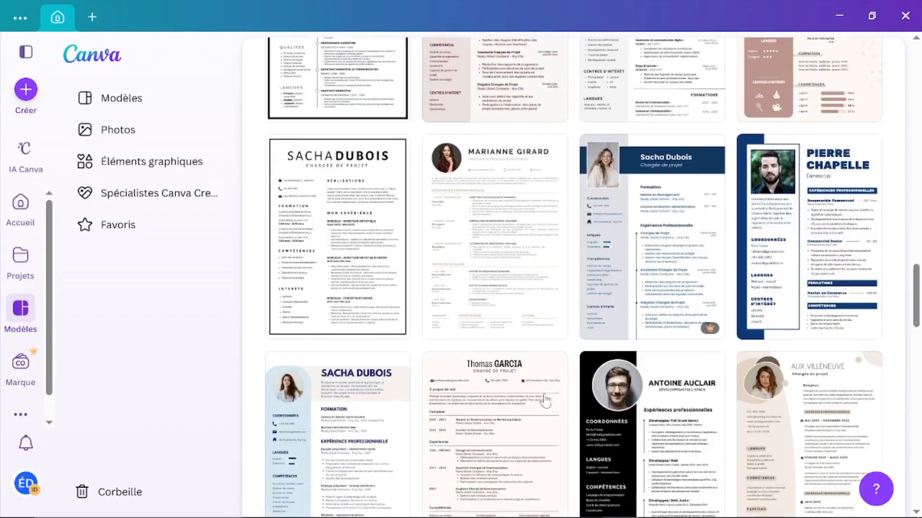
scroll(470, 381, "up", 10)
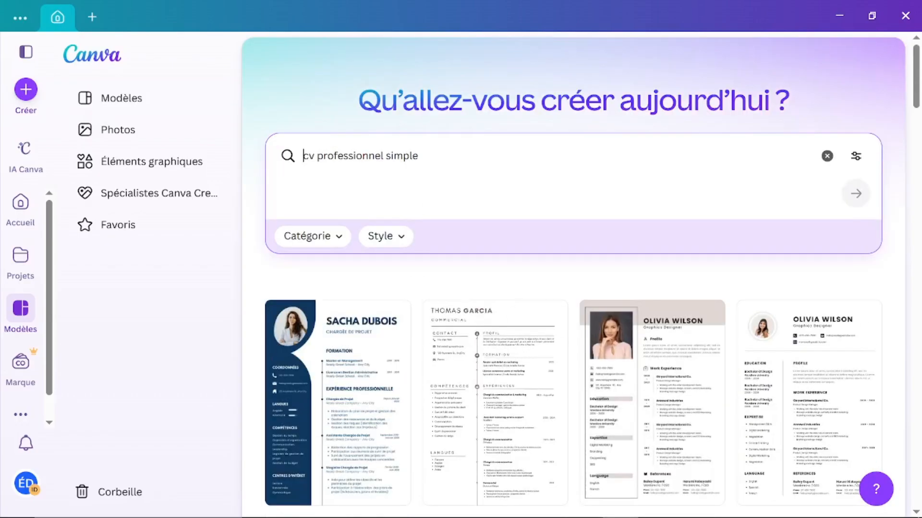
Step: Replace the CV query with 'miniature youtube trading' using the 'miniature youtube' suggestion
key("ctrl+a")
key("BackSpace")
type("m")
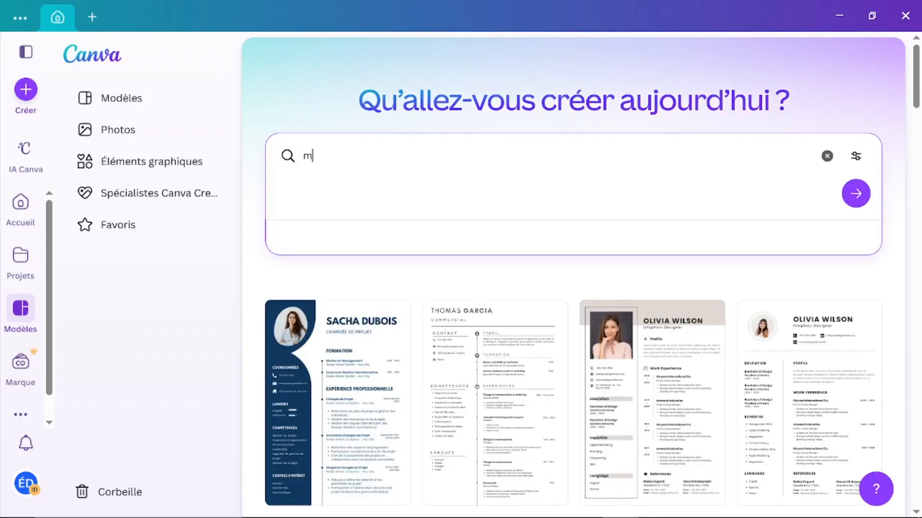
type("i")
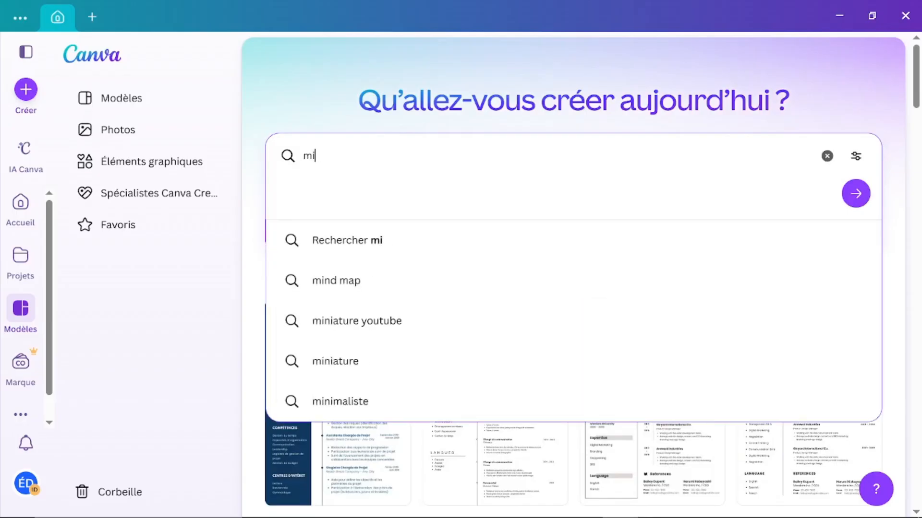
type("niature")
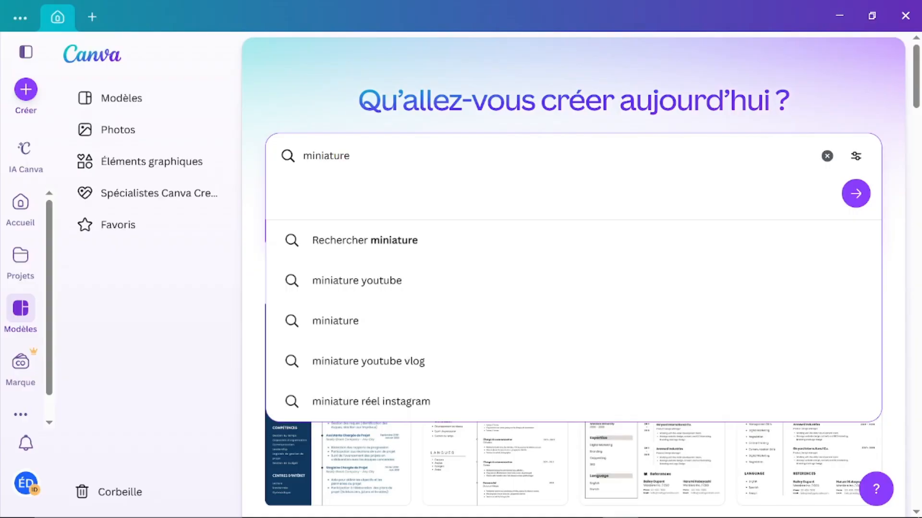
left_click(355, 284)
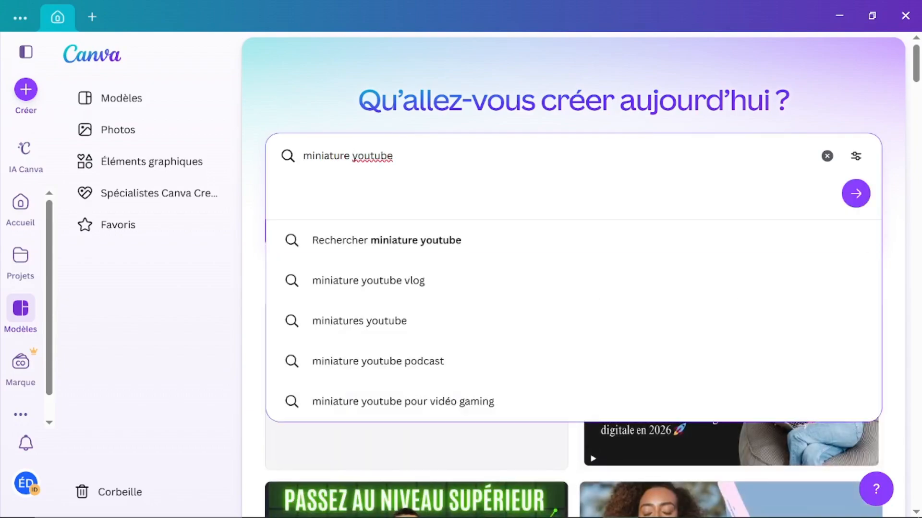
type("tradin")
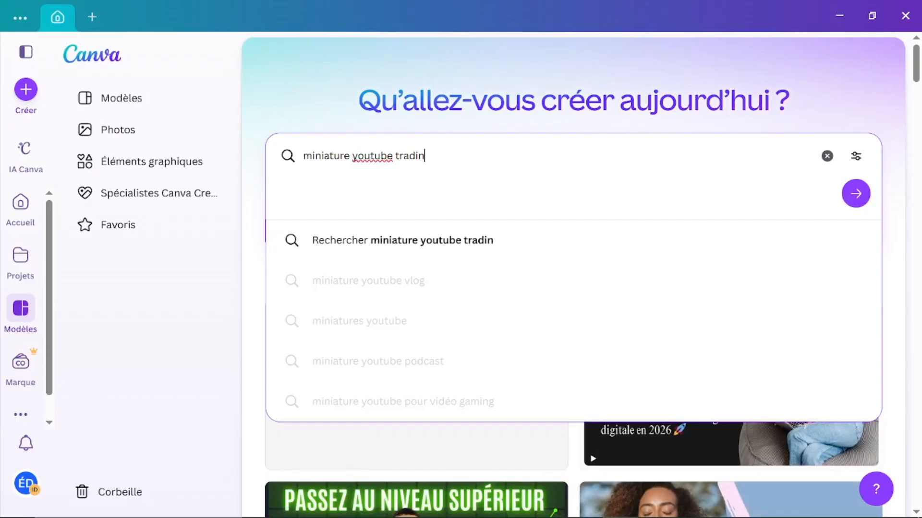
type("g")
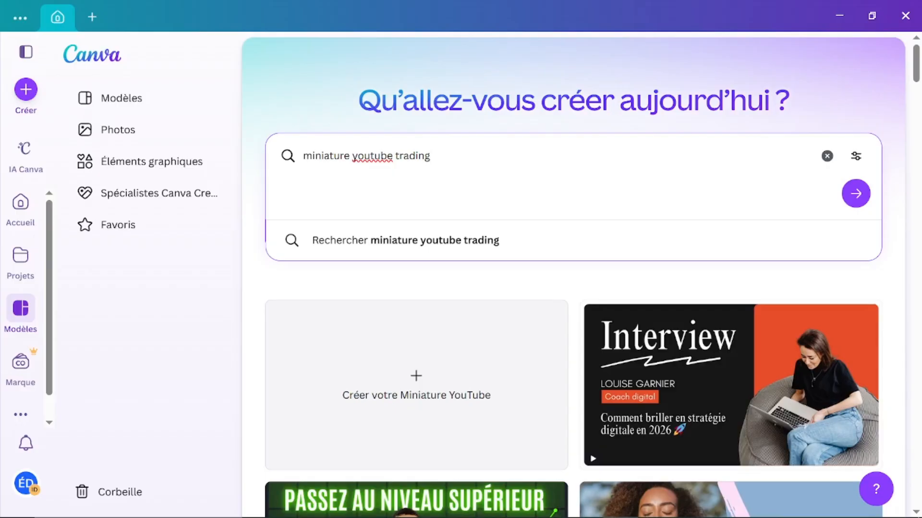
key("Return")
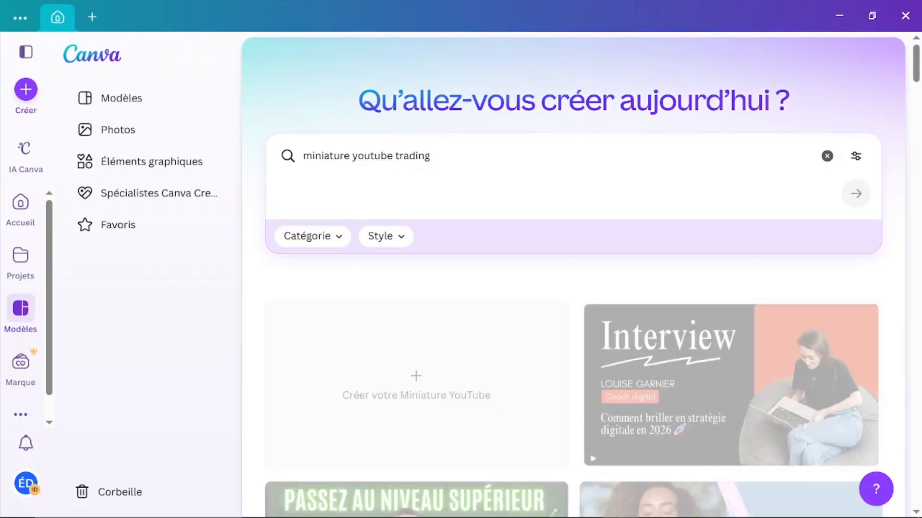
scroll(403, 379, "down", 9)
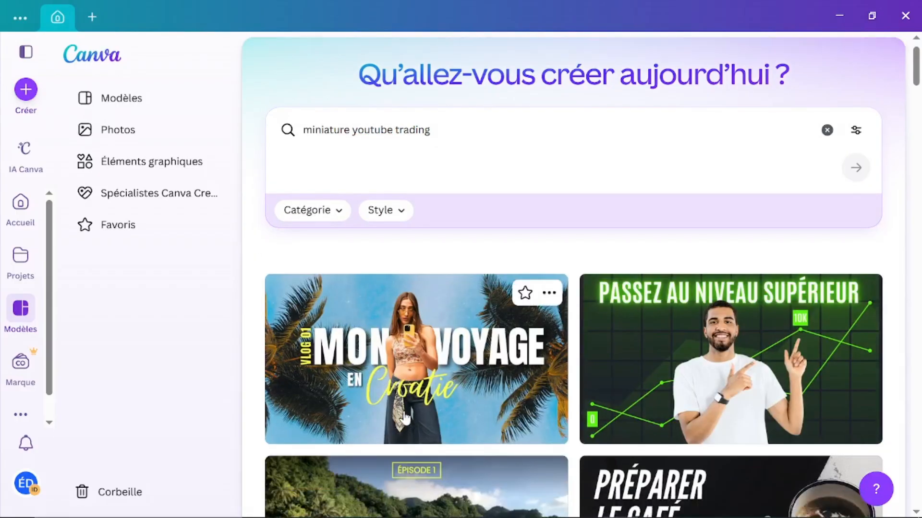
scroll(404, 418, "down", 1)
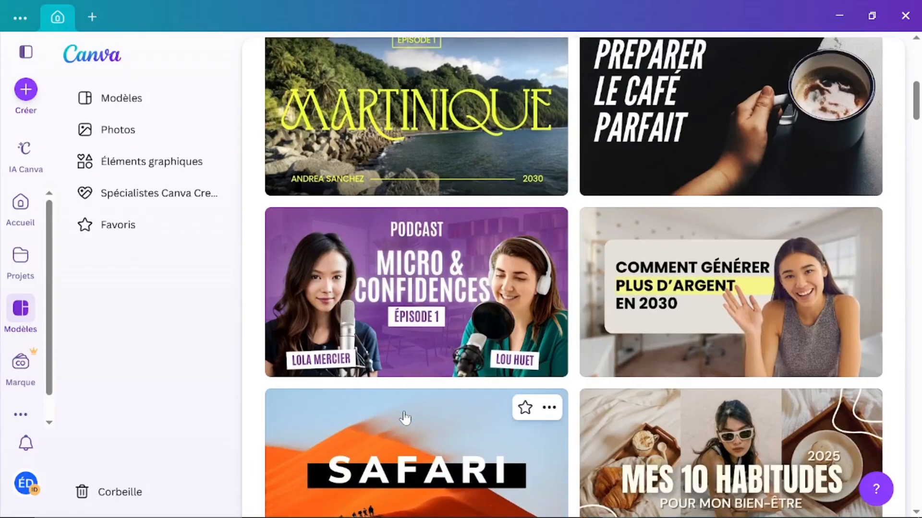
scroll(404, 417, "down", 9)
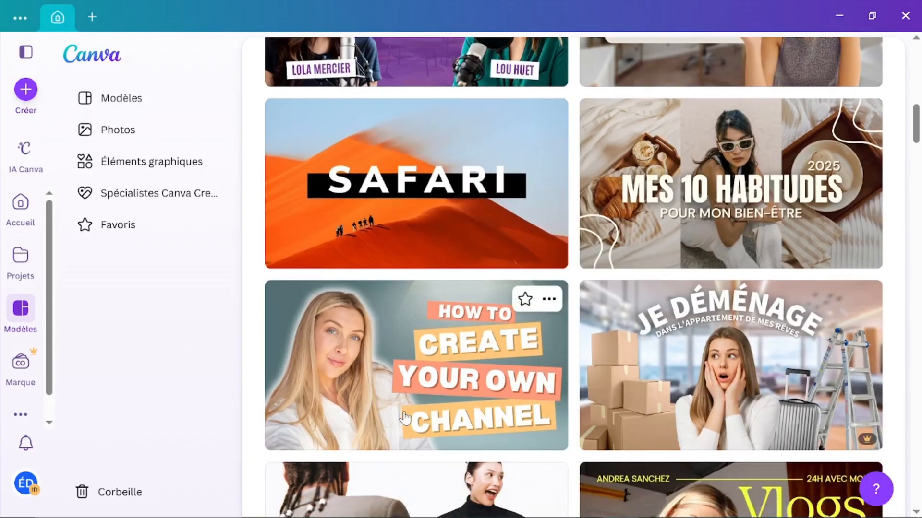
scroll(404, 417, "down", 10)
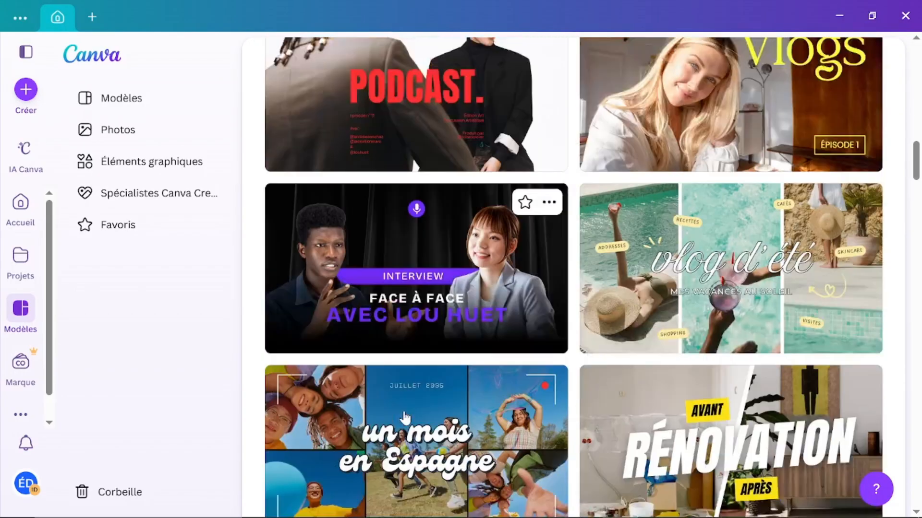
scroll(405, 418, "down", 4)
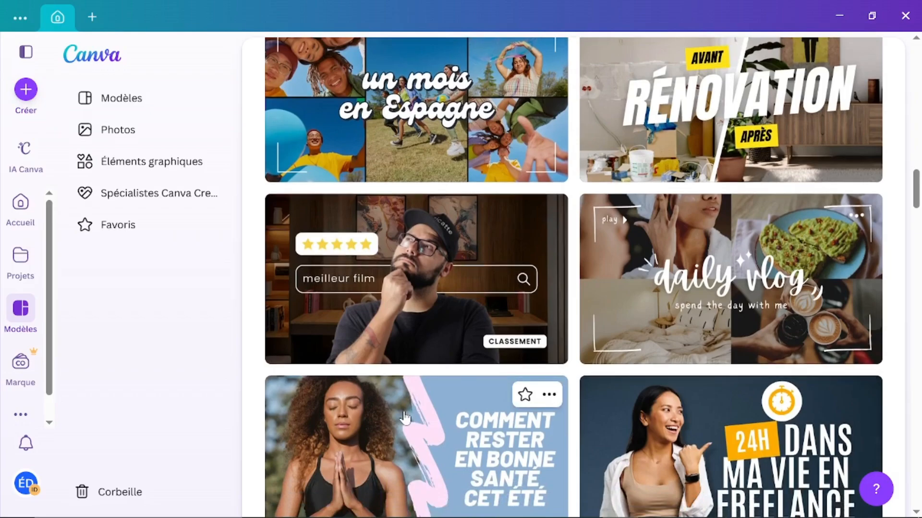
scroll(516, 431, "down", 5)
scroll(516, 430, "down", 3)
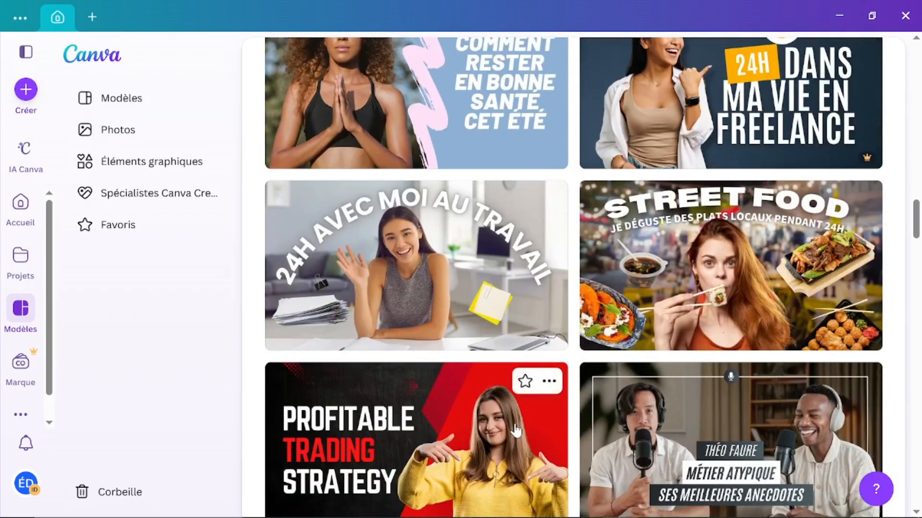
scroll(516, 431, "up", 20)
scroll(516, 431, "up", 6)
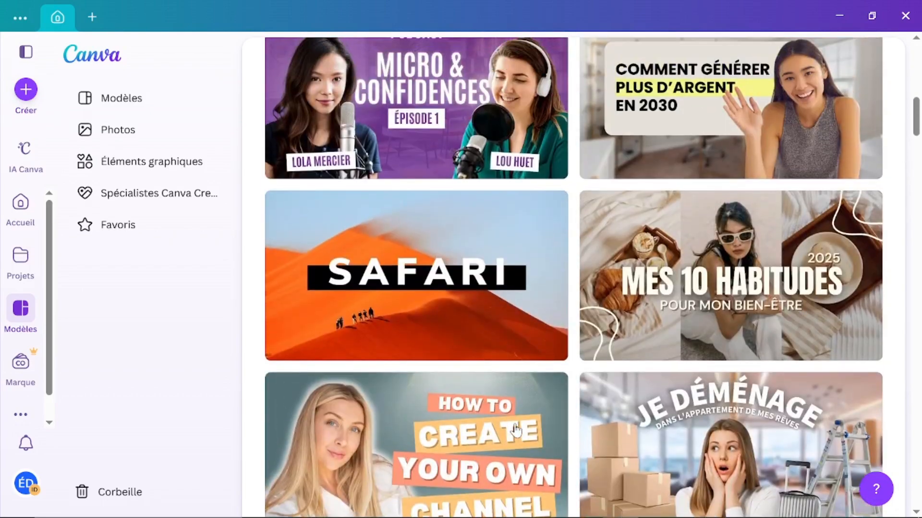
scroll(516, 431, "up", 5)
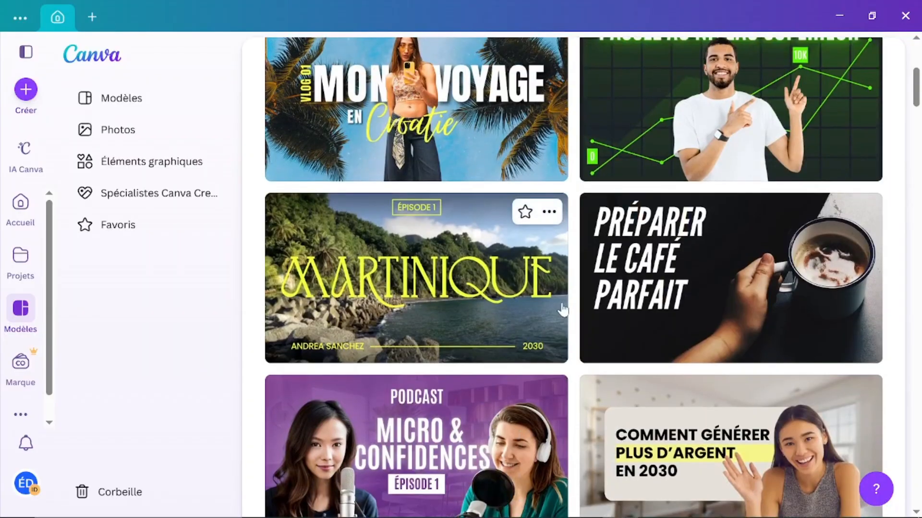
scroll(516, 276, "up", 3)
scroll(514, 276, "up", 1)
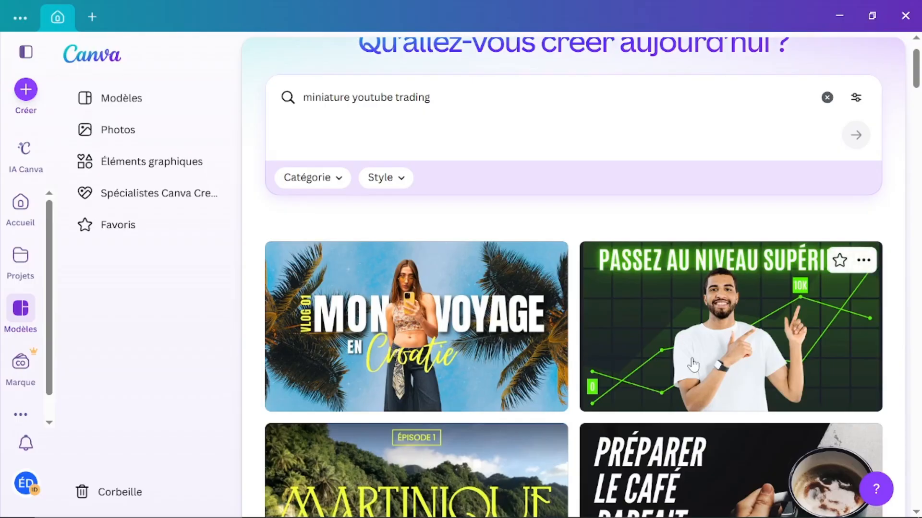
scroll(685, 355, "down", 2)
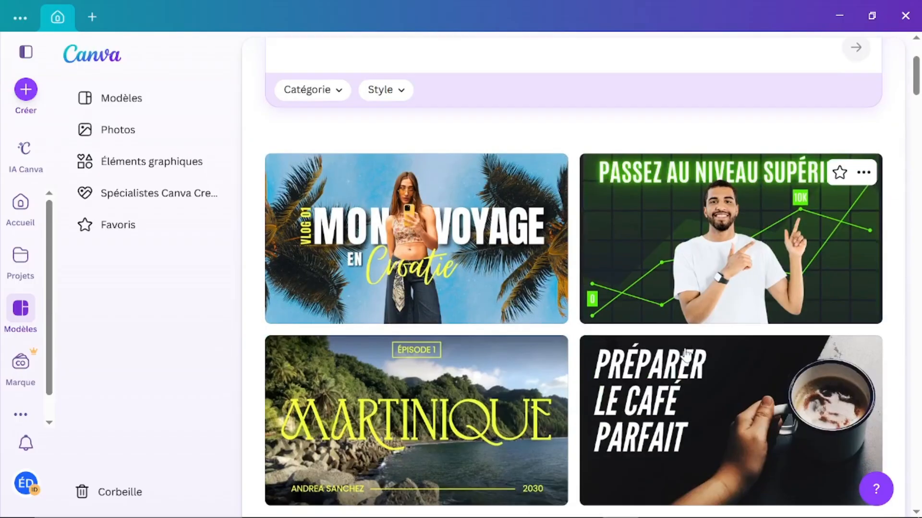
scroll(644, 361, "down", 5)
scroll(643, 360, "down", 12)
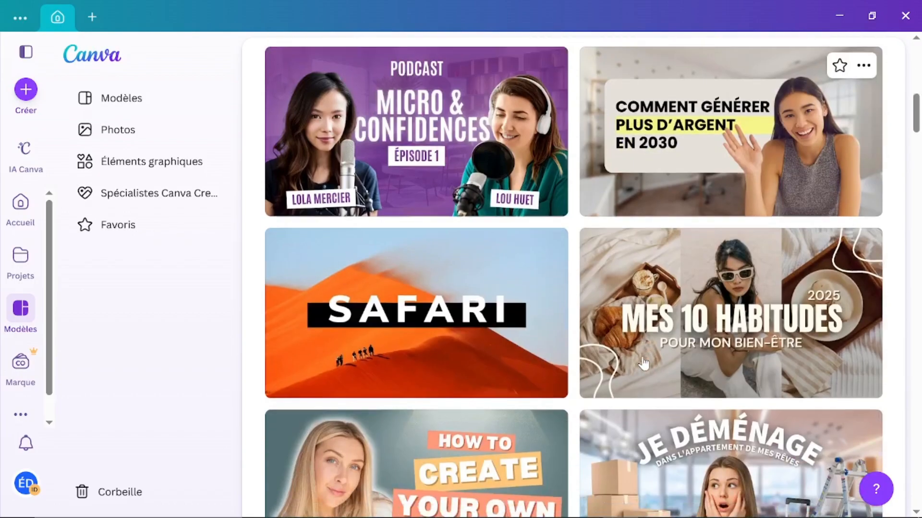
scroll(818, 134, "up", 3)
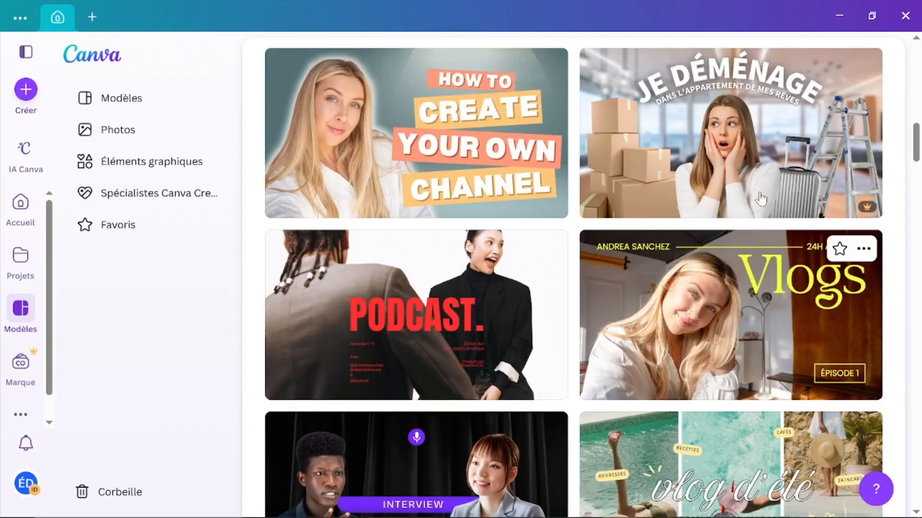
mouse_move(869, 280)
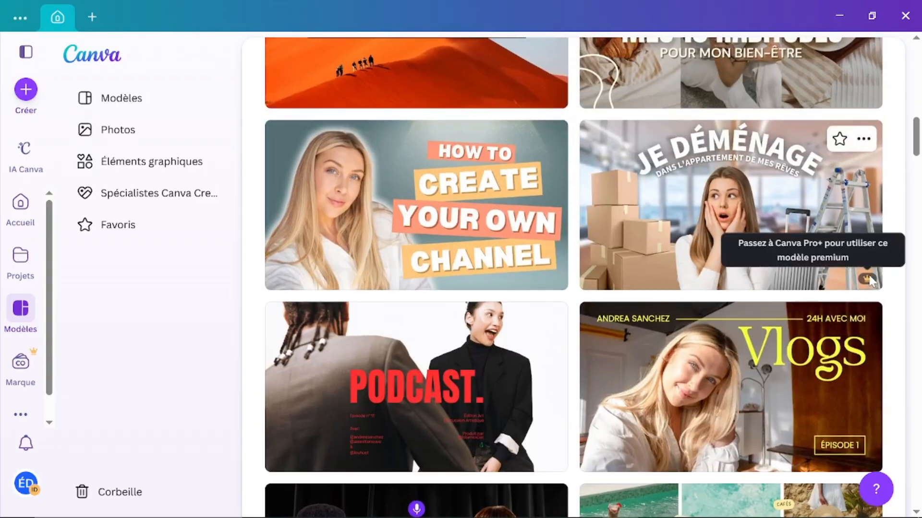
scroll(529, 360, "down", 20)
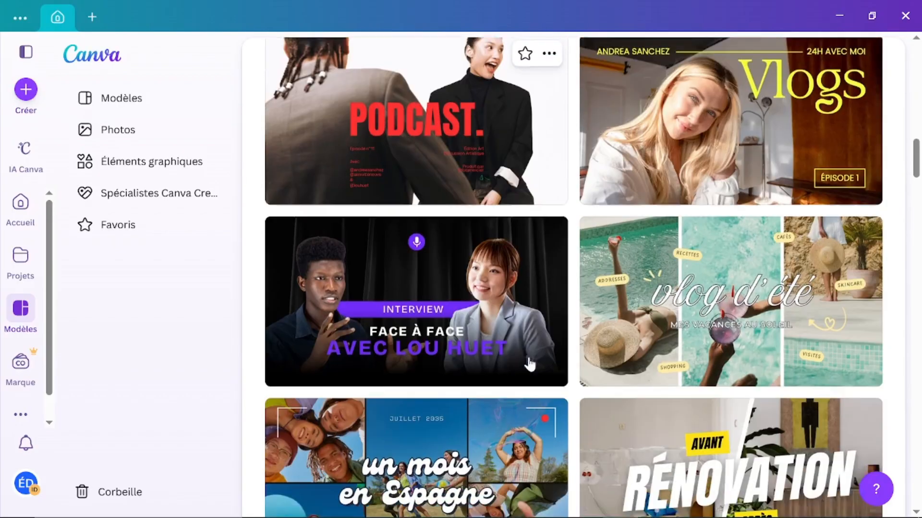
scroll(528, 365, "down", 4)
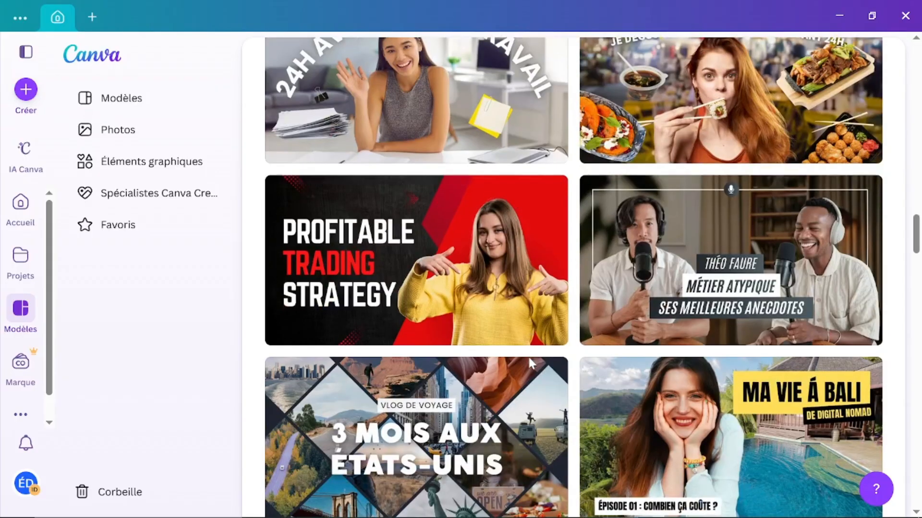
scroll(530, 364, "up", 20)
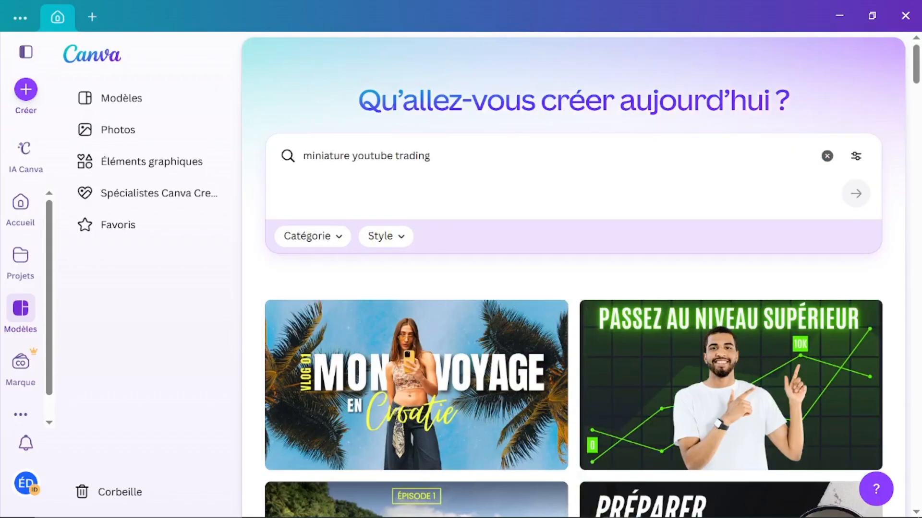
Step: Search templates for 'video tiktok' and scroll through the vertical video results
left_click(364, 156)
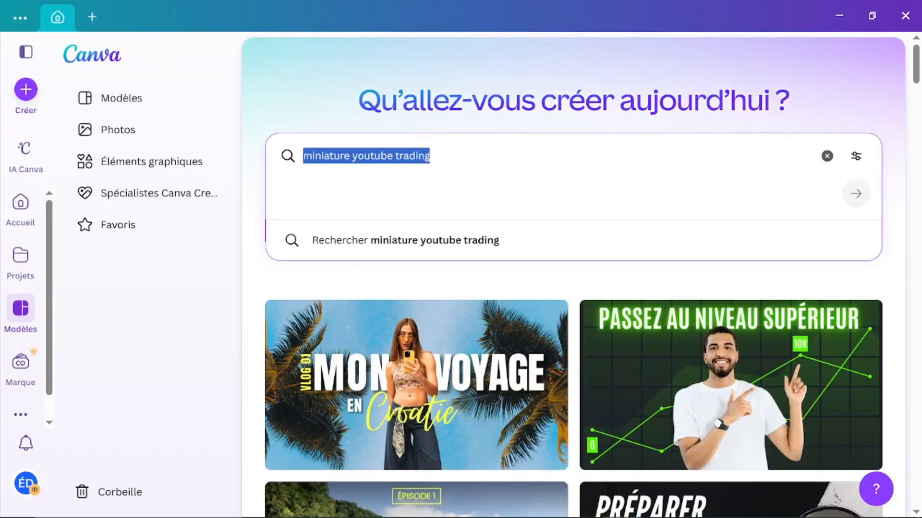
type("vi")
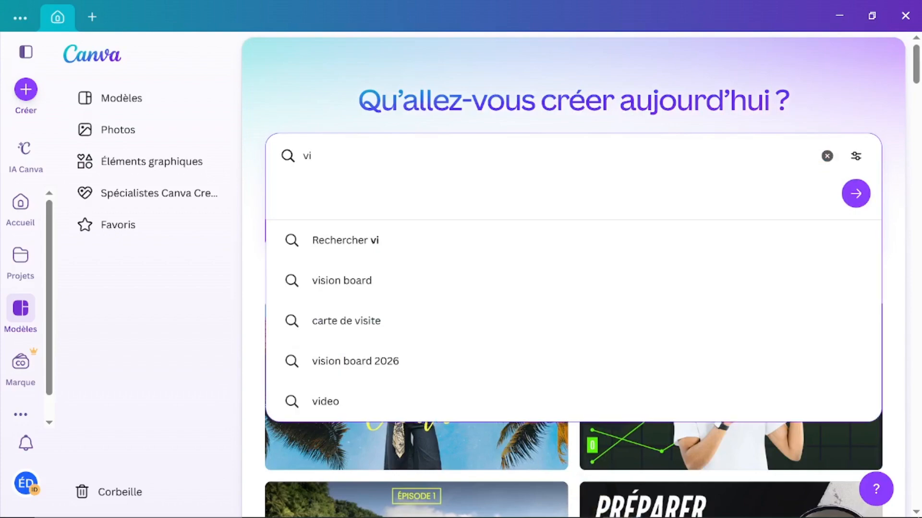
type("deo y")
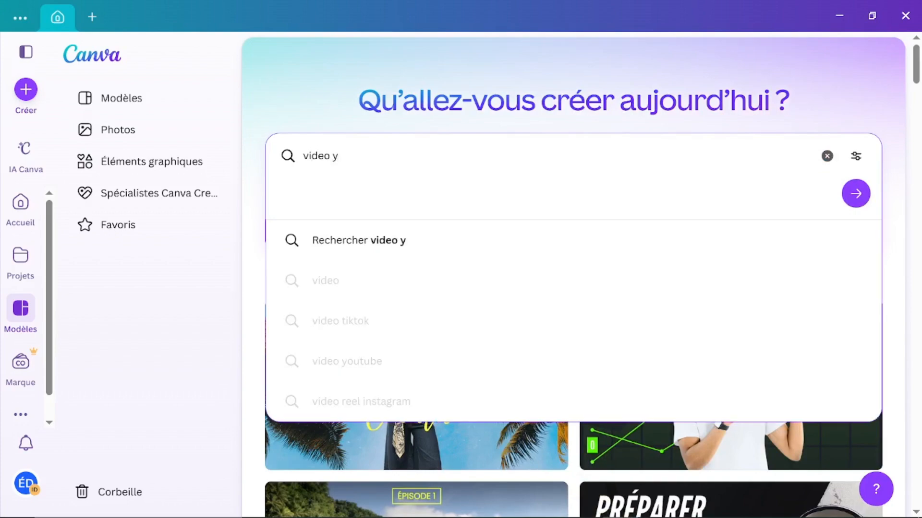
key("BackSpace")
type("ti")
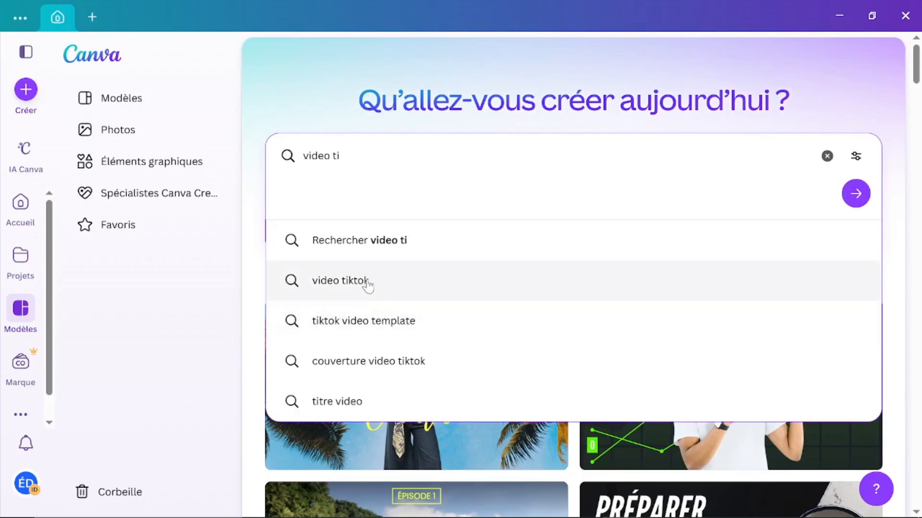
left_click(365, 283)
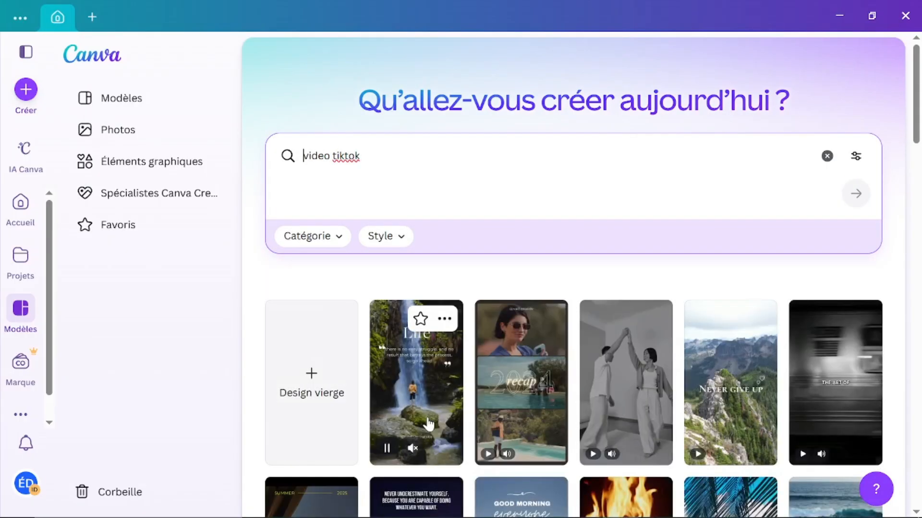
scroll(426, 422, "down", 3)
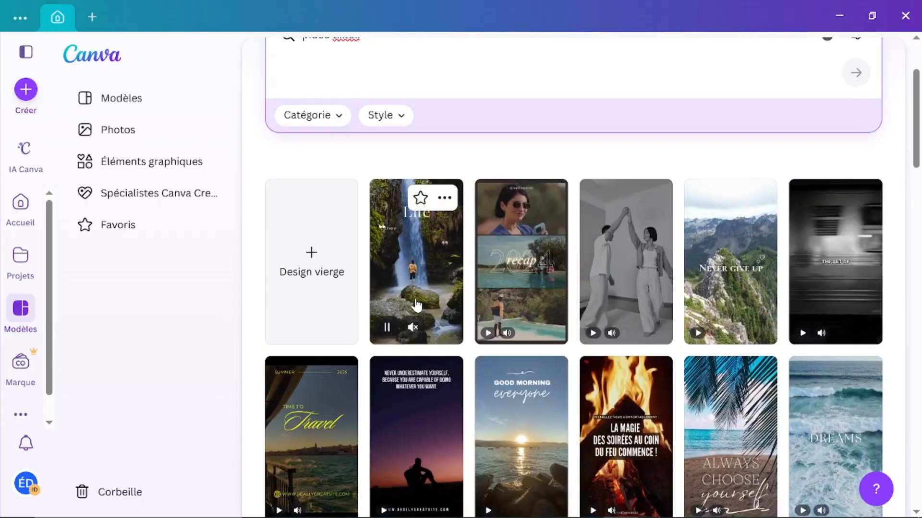
scroll(416, 304, "down", 3)
scroll(556, 354, "down", 8)
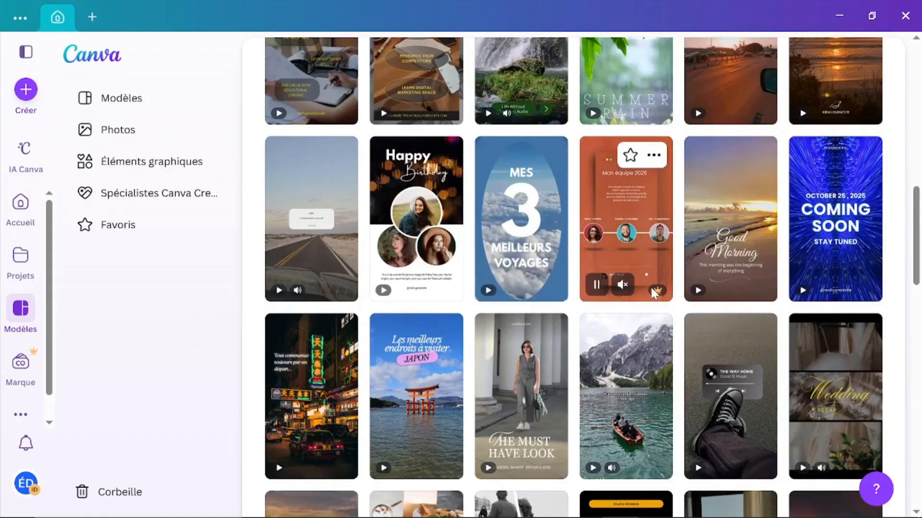
mouse_move(657, 292)
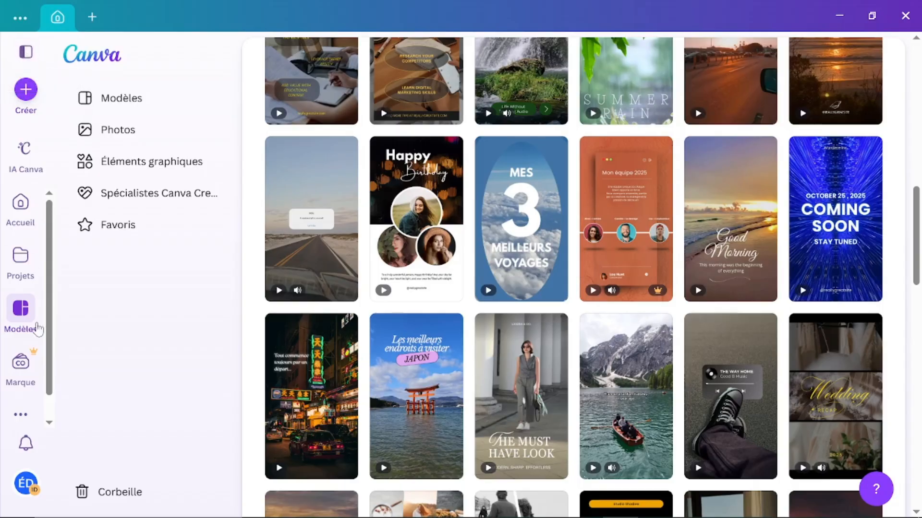
scroll(33, 251, "up", 10)
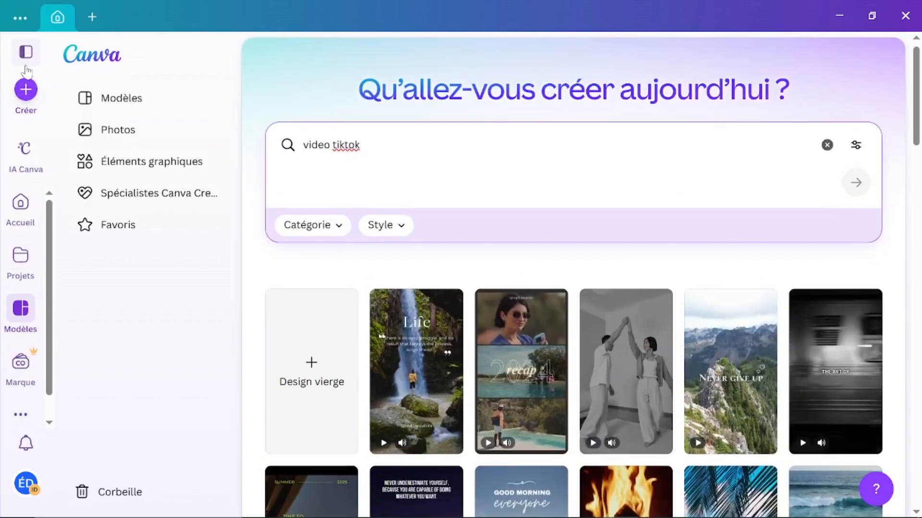
Step: Clear the 'video tiktok' search and return to the Accueil page's Récents designs
left_click(827, 145)
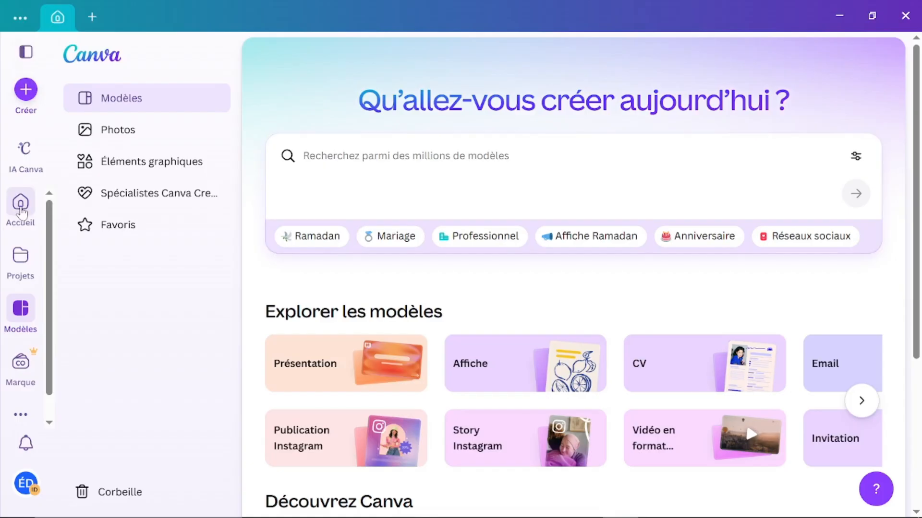
left_click(21, 204)
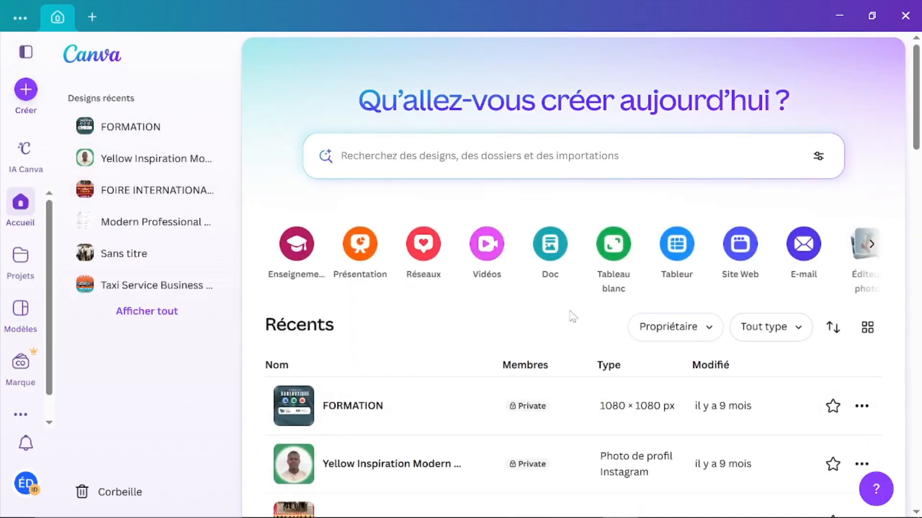
scroll(471, 383, "down", 3)
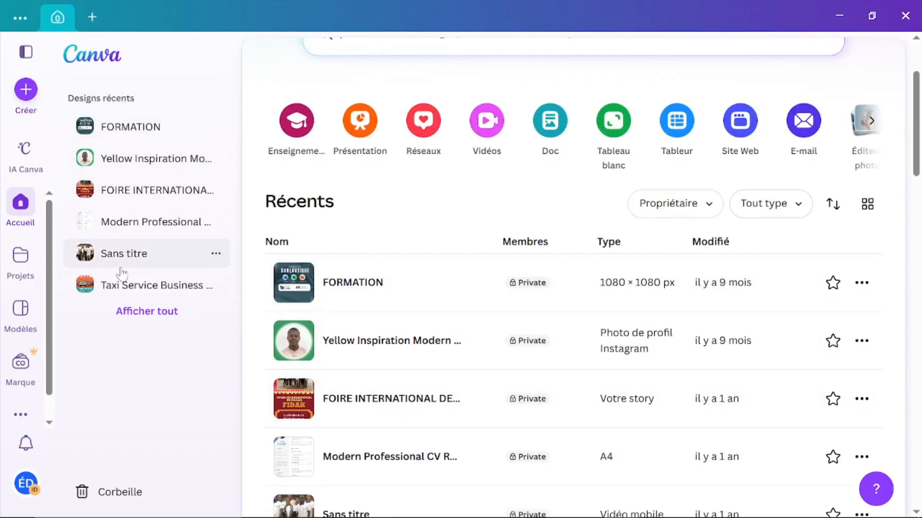
left_click(29, 157)
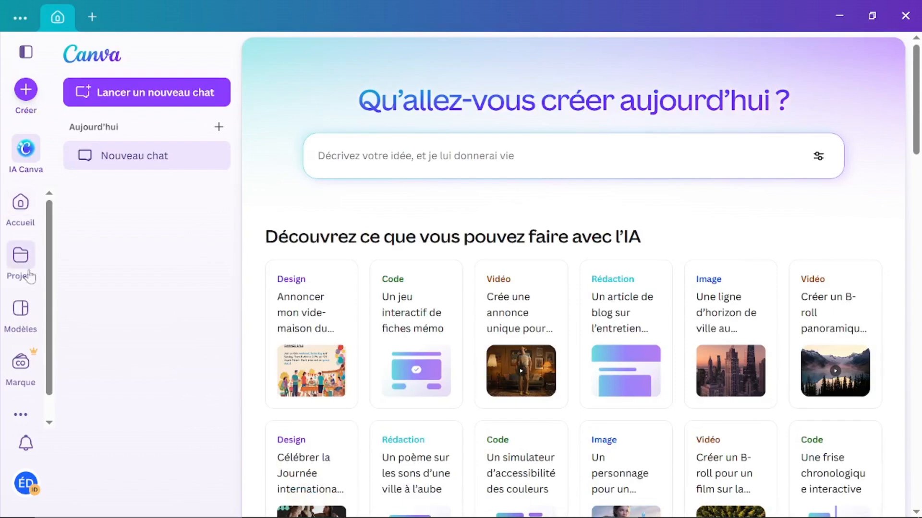
left_click(28, 231)
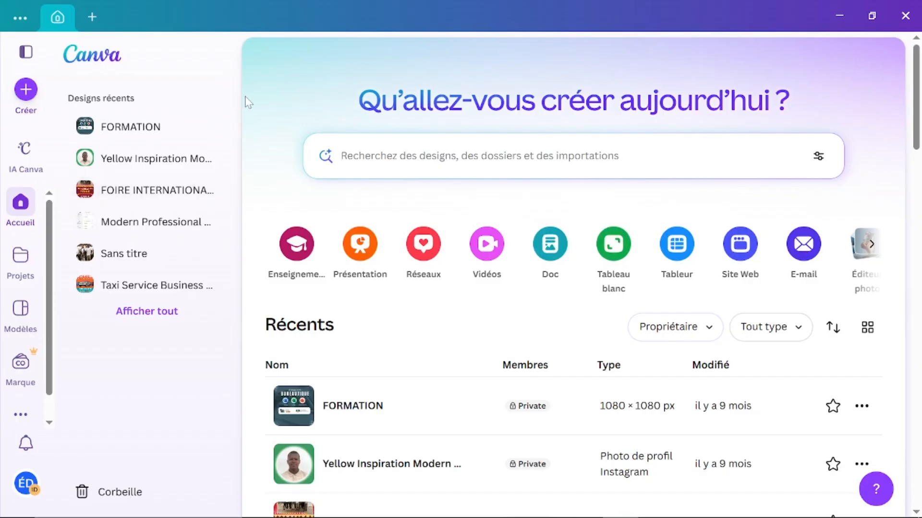
scroll(490, 341, "down", 4)
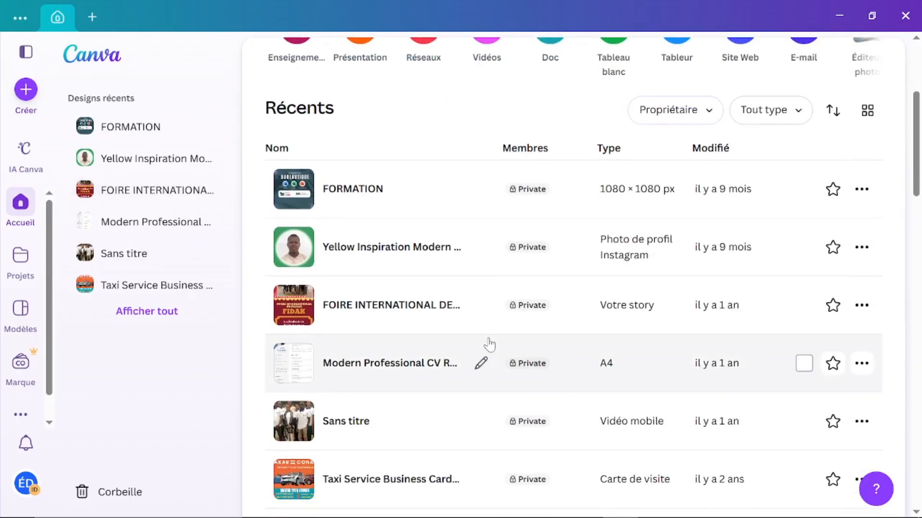
scroll(487, 345, "up", 4)
scroll(489, 342, "down", 2)
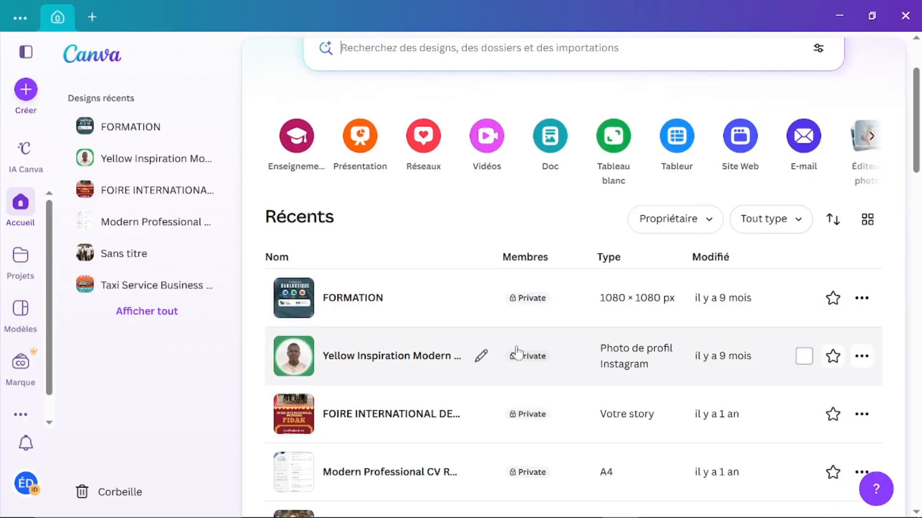
scroll(603, 426, "down", 3)
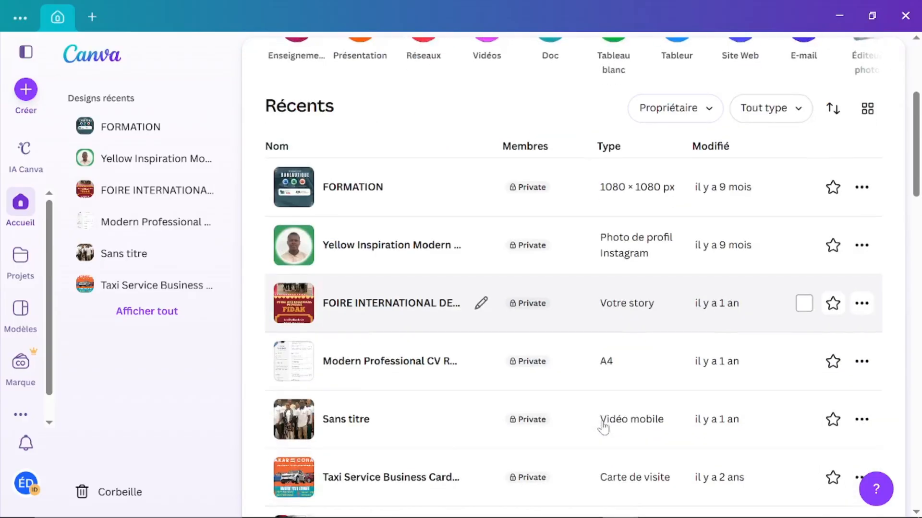
scroll(469, 447, "down", 3)
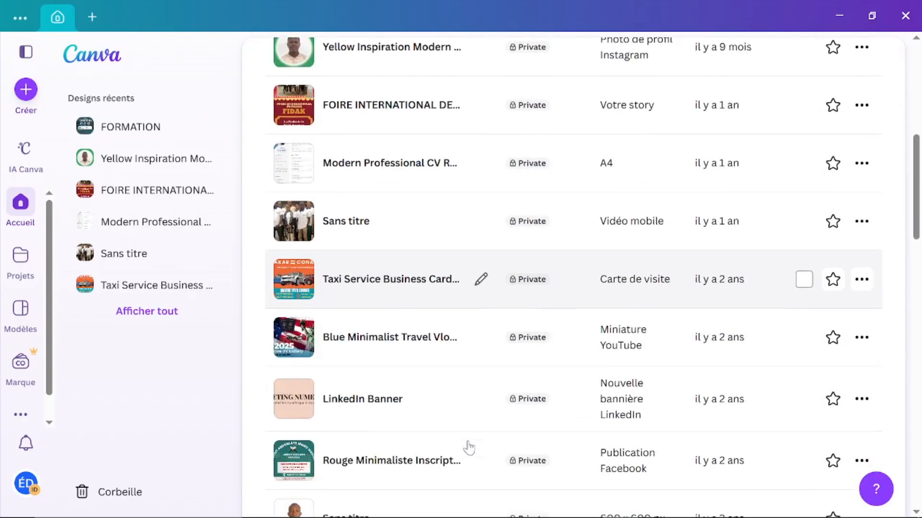
scroll(469, 446, "up", 4)
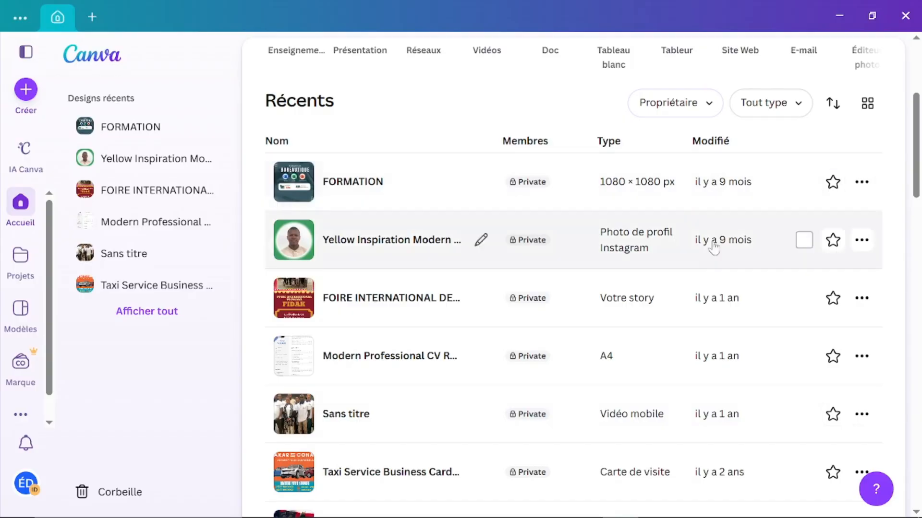
scroll(672, 417, "down", 3)
scroll(673, 418, "down", 4)
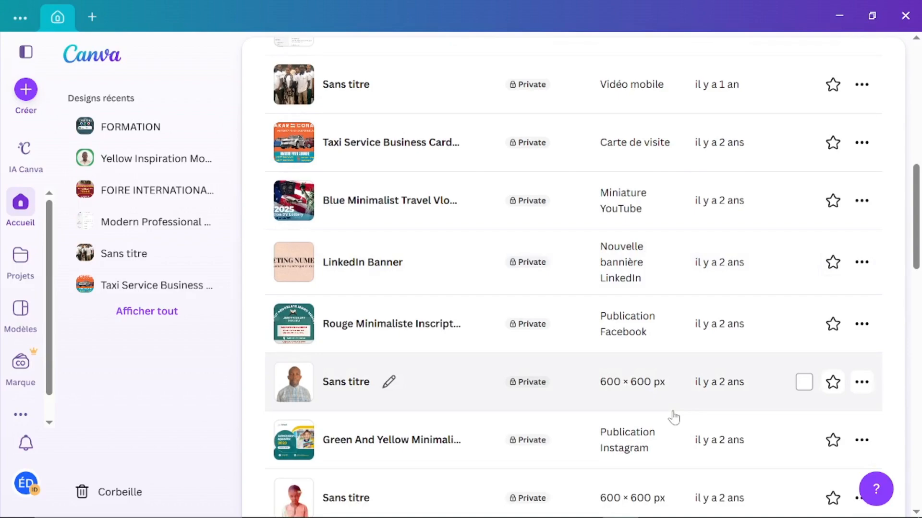
scroll(674, 418, "down", 7)
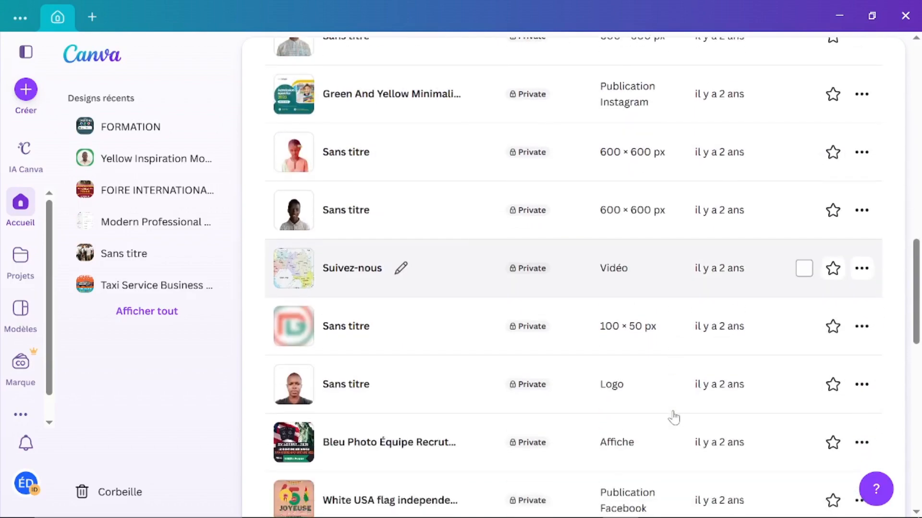
scroll(672, 417, "up", 15)
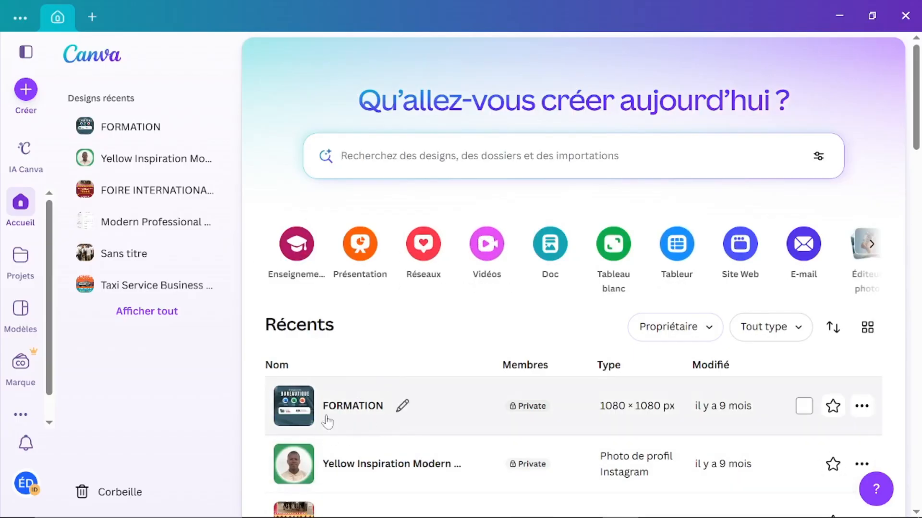
left_click(341, 156)
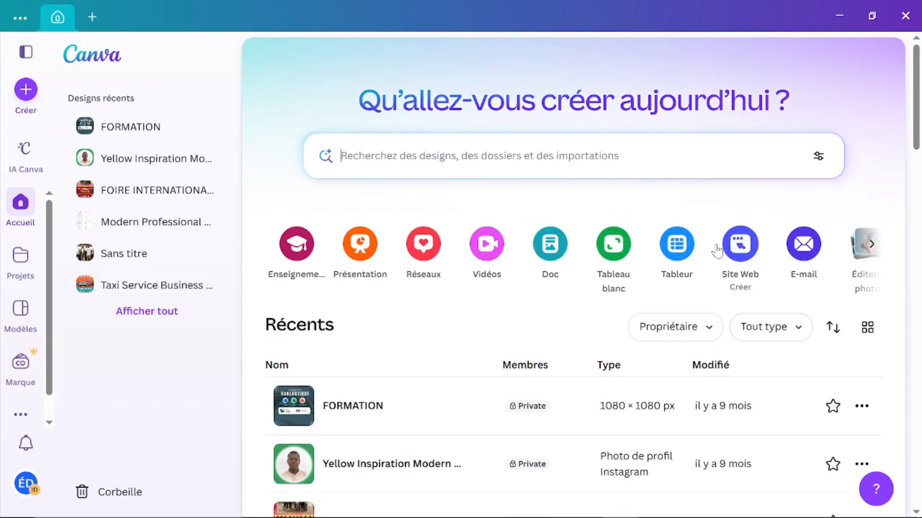
scroll(720, 247, "right", 3)
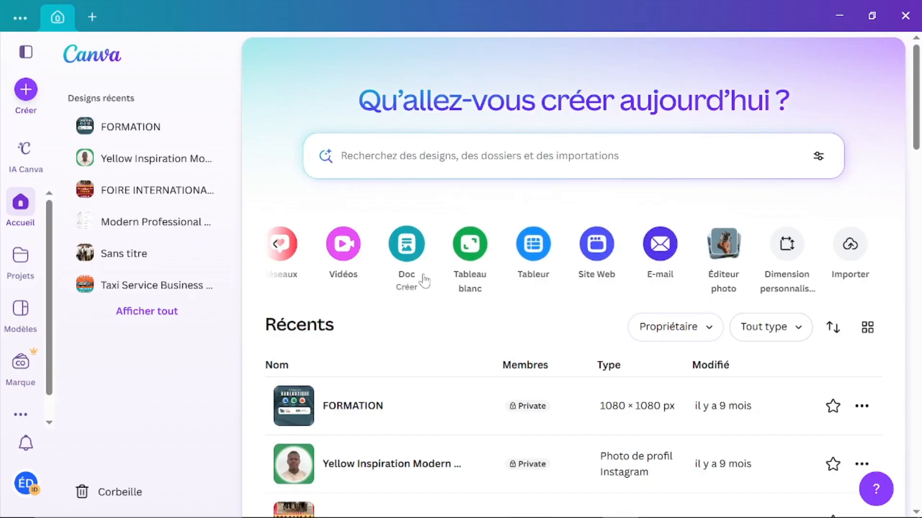
scroll(454, 288, "left", 3)
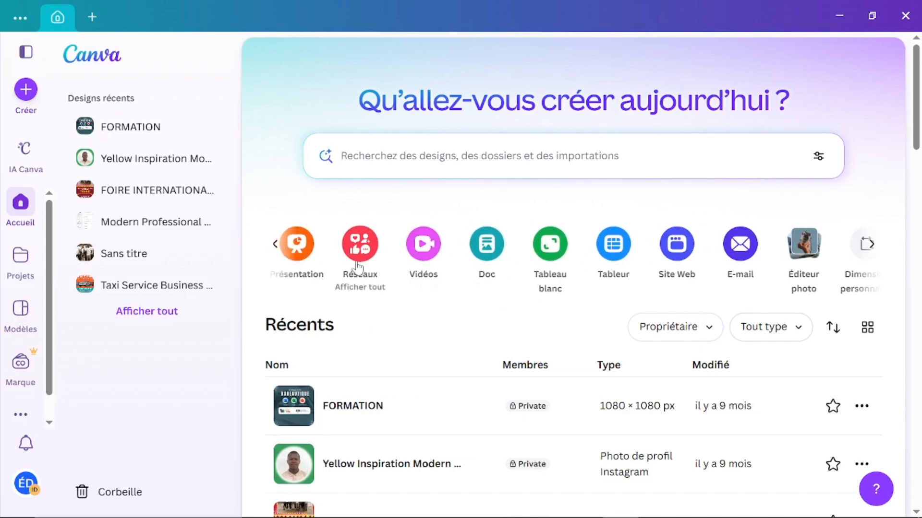
scroll(357, 266, "left", 1)
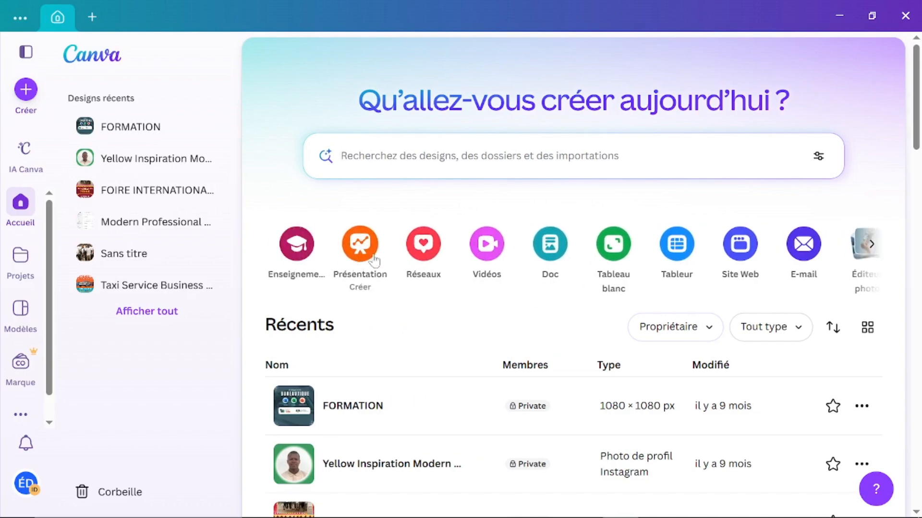
scroll(531, 290, "right", 3)
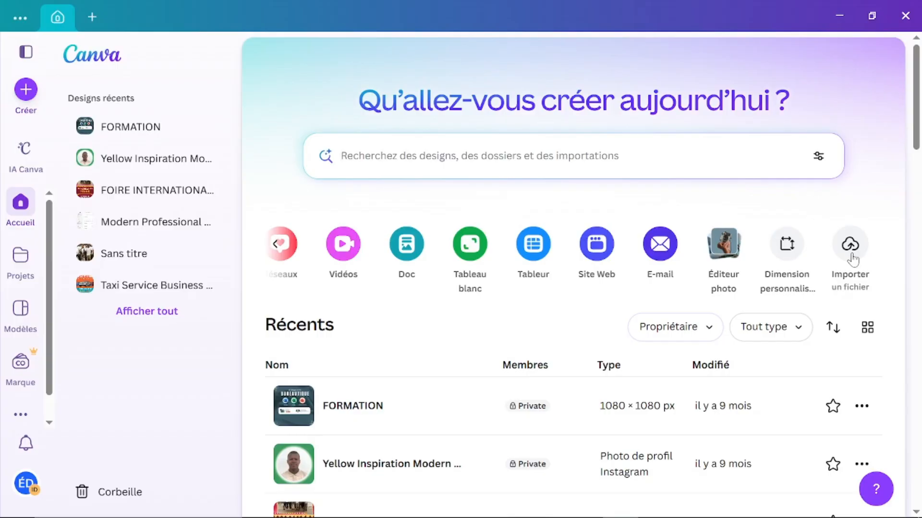
Step: Enter a custom design size of 1080 × 1080 px
left_click(784, 258)
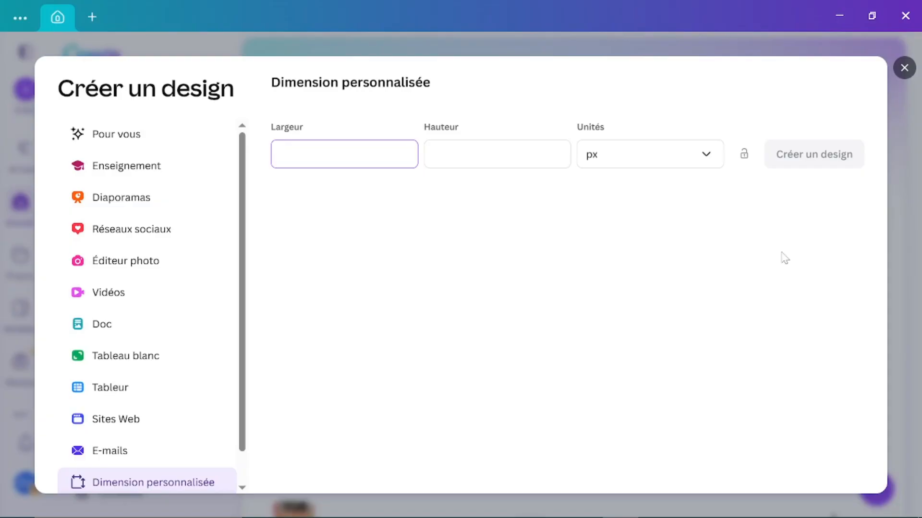
type("1080")
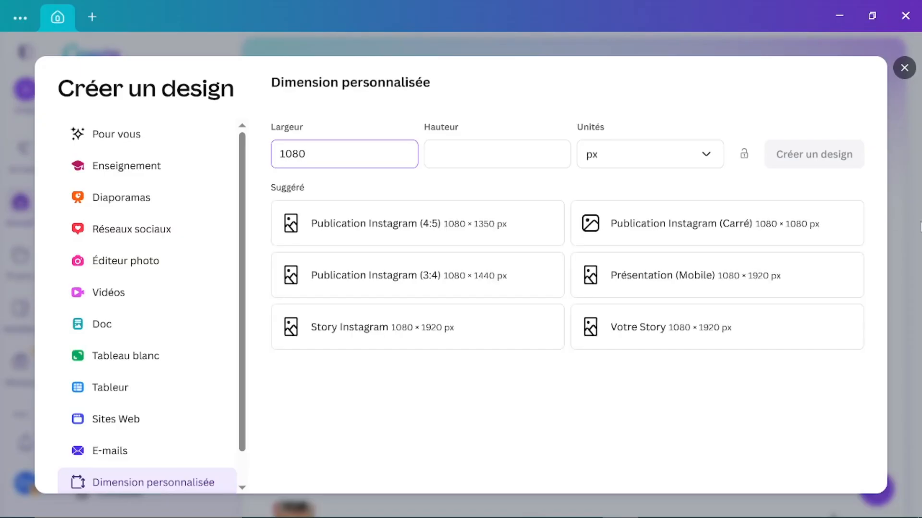
key("Tab")
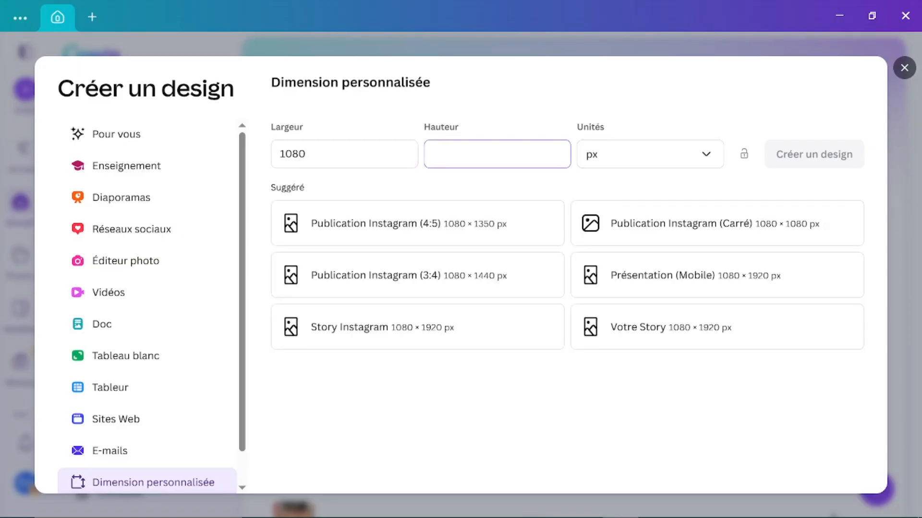
type("1080")
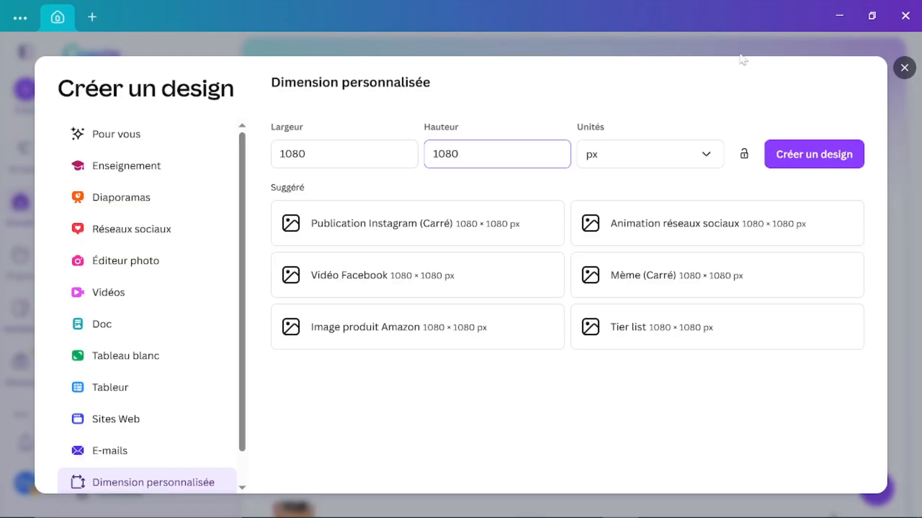
left_click(692, 161)
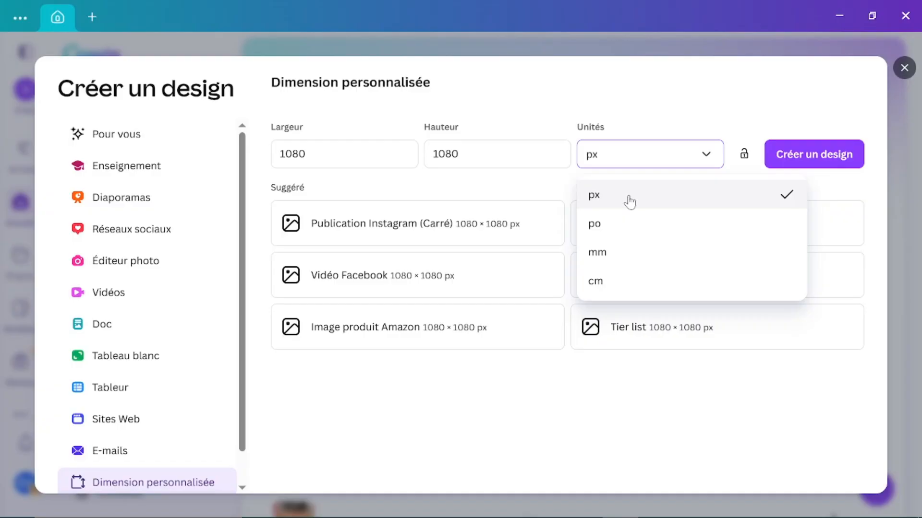
left_click(639, 160)
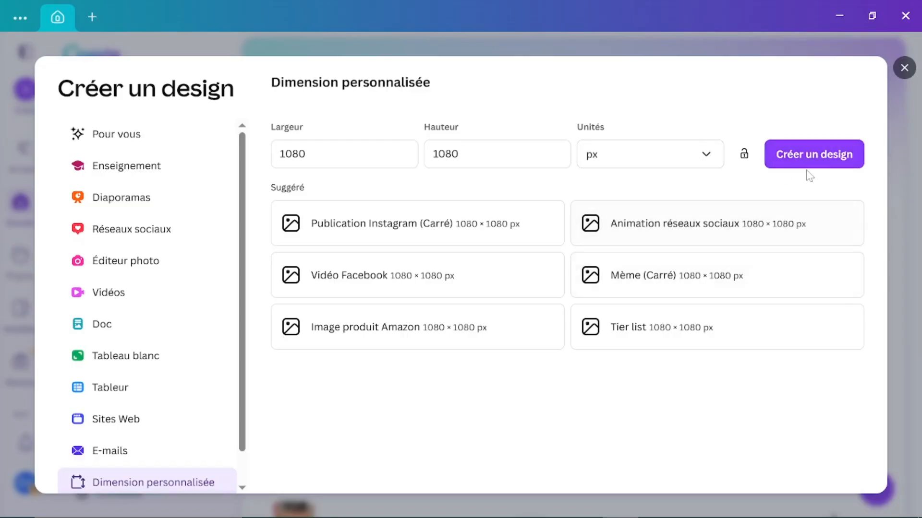
Step: Create the 1080 × 1080 px design and scroll through the suggested Instagram post templates
left_click(800, 160)
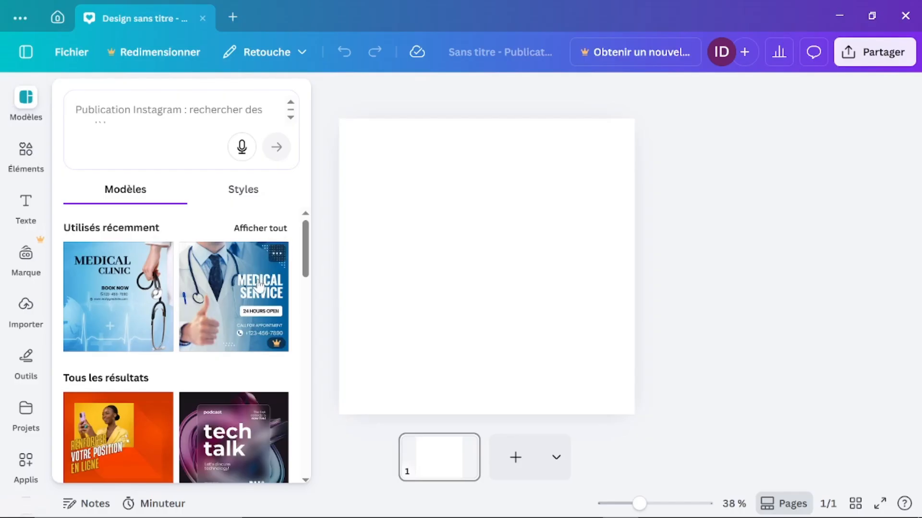
scroll(259, 286, "down", 3)
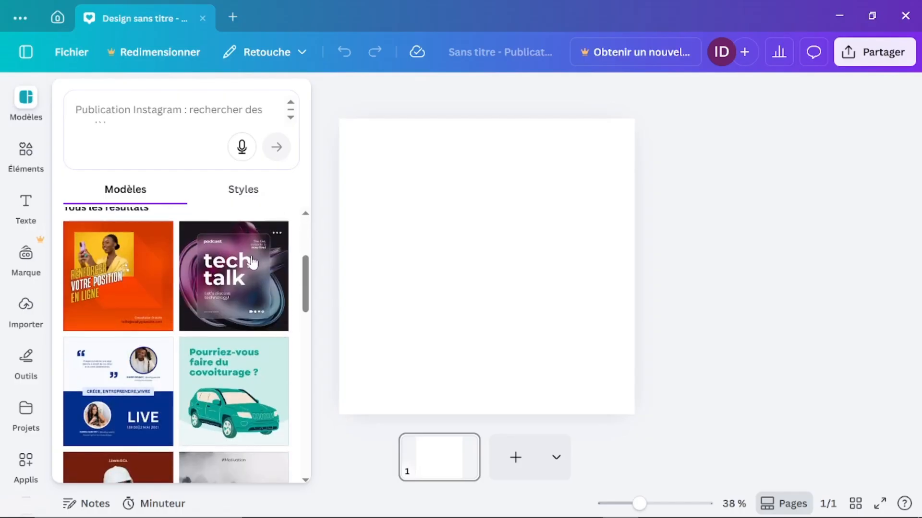
scroll(206, 340, "down", 3)
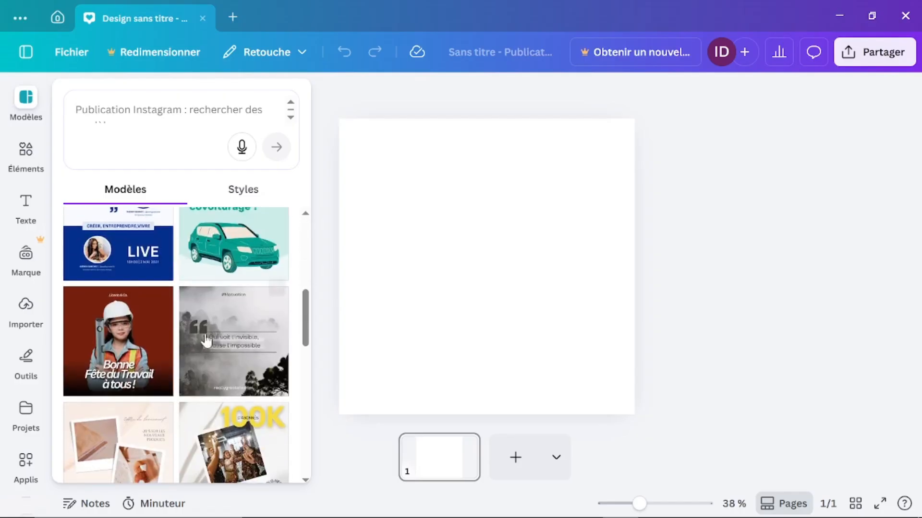
scroll(206, 340, "down", 5)
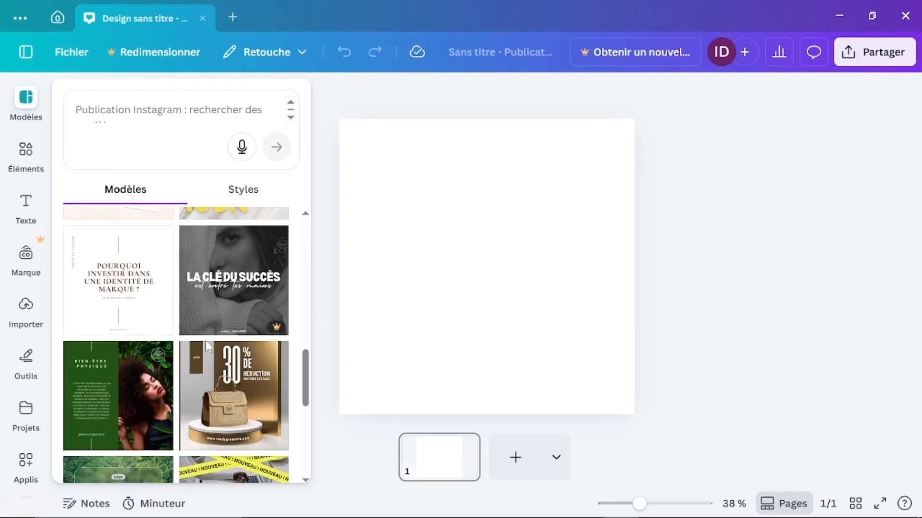
scroll(205, 341, "up", 1)
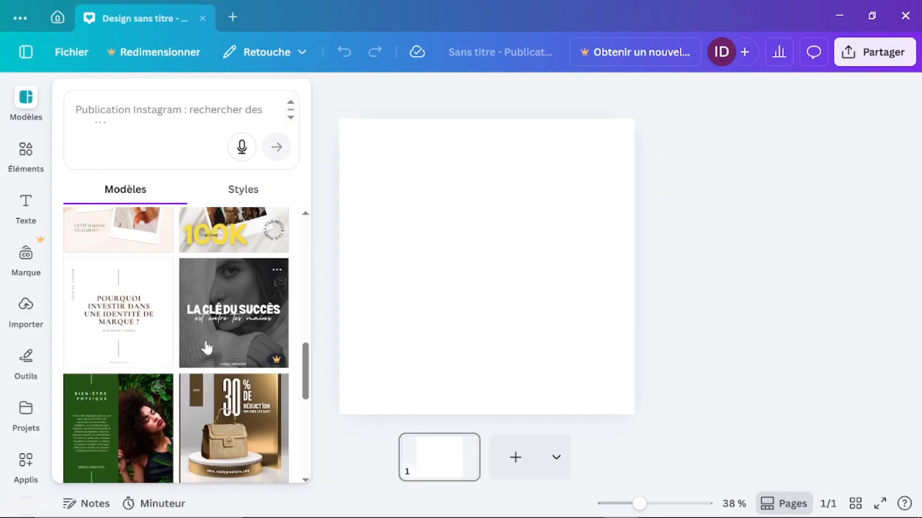
scroll(207, 347, "up", 10)
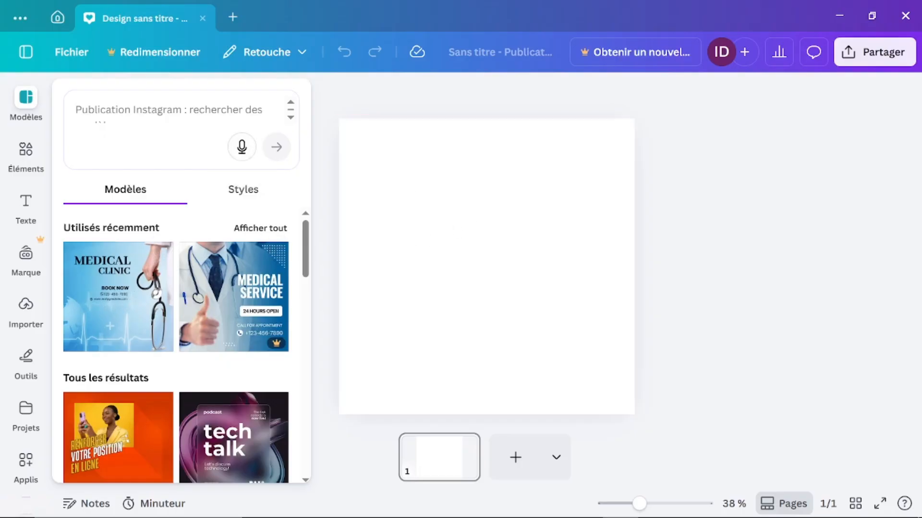
left_click(168, 110)
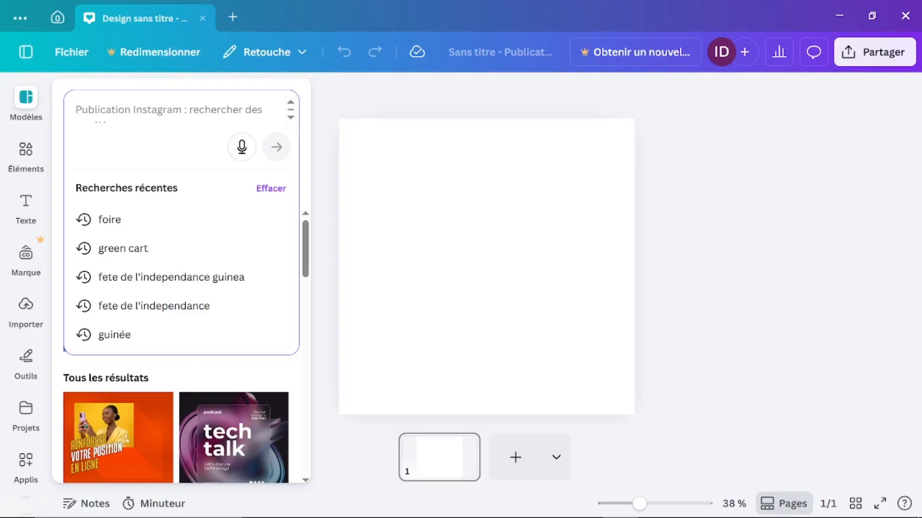
left_click(326, 344)
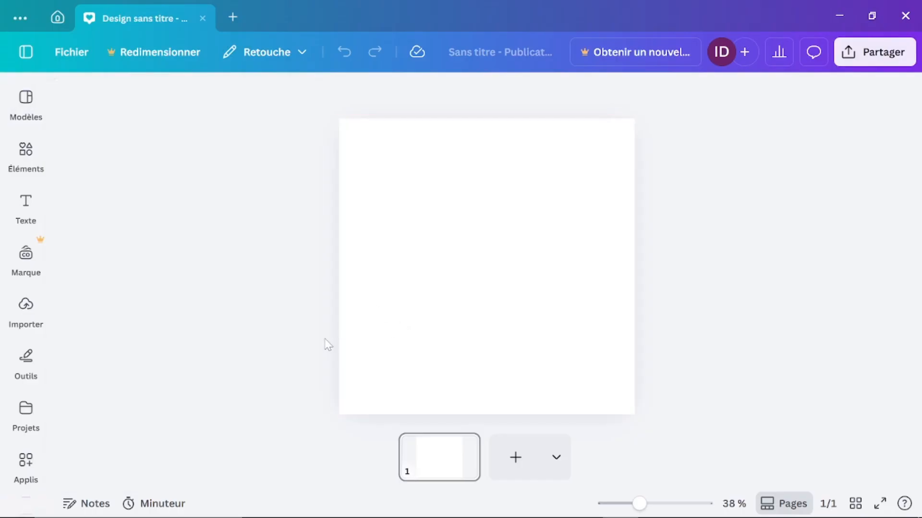
left_click(394, 254)
left_click(23, 108)
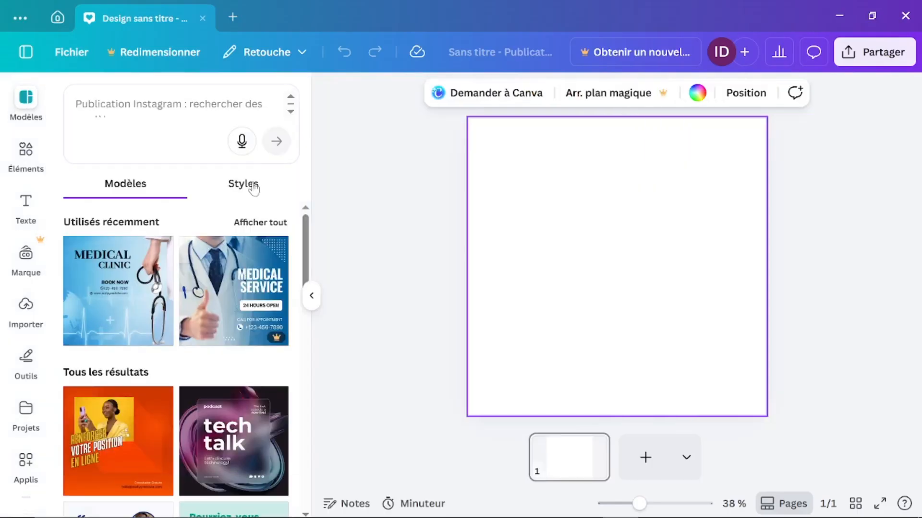
left_click(250, 194)
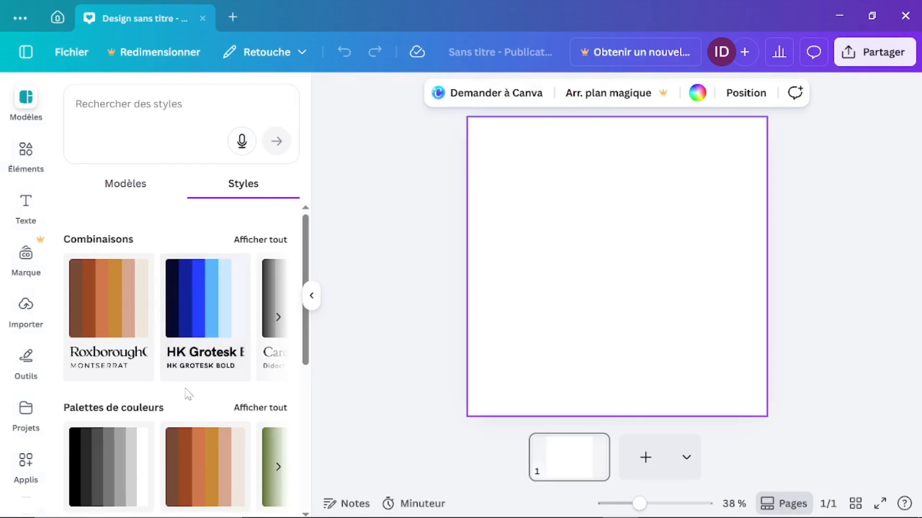
scroll(185, 390, "down", 5)
scroll(186, 391, "down", 2)
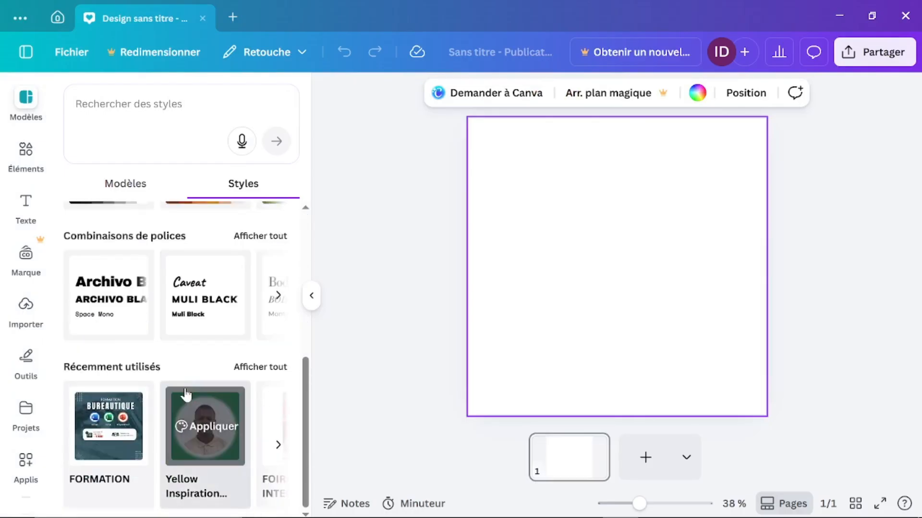
scroll(185, 393, "up", 7)
left_click(129, 195)
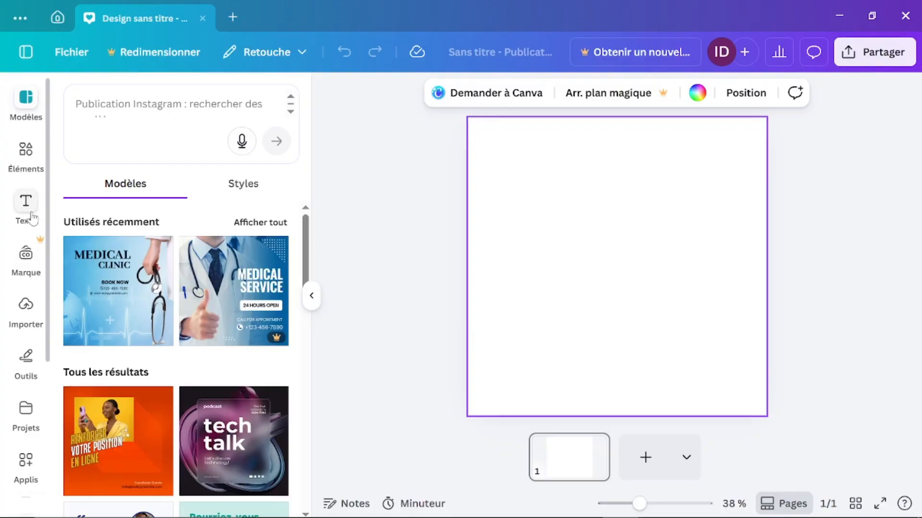
Step: Open the Formes category in Éléments and browse its lines, basic shapes, polygons and stars
left_click(34, 177)
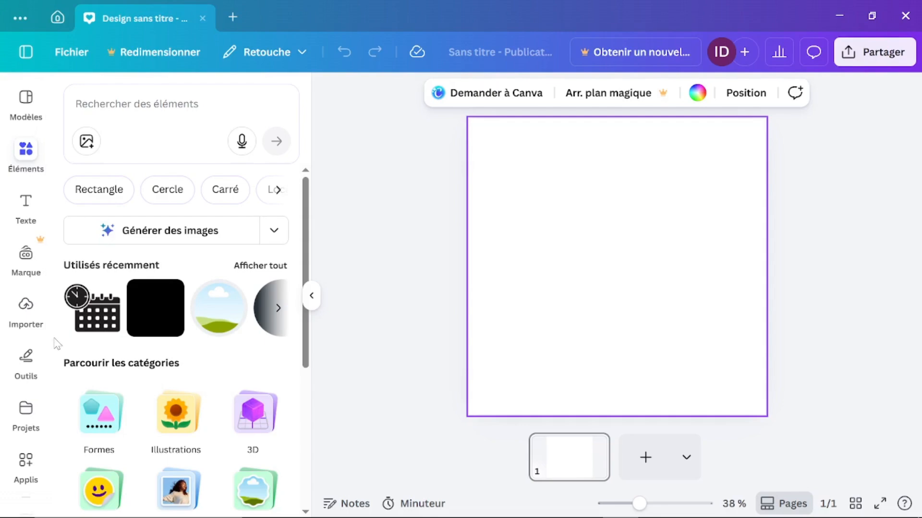
scroll(196, 426, "down", 3)
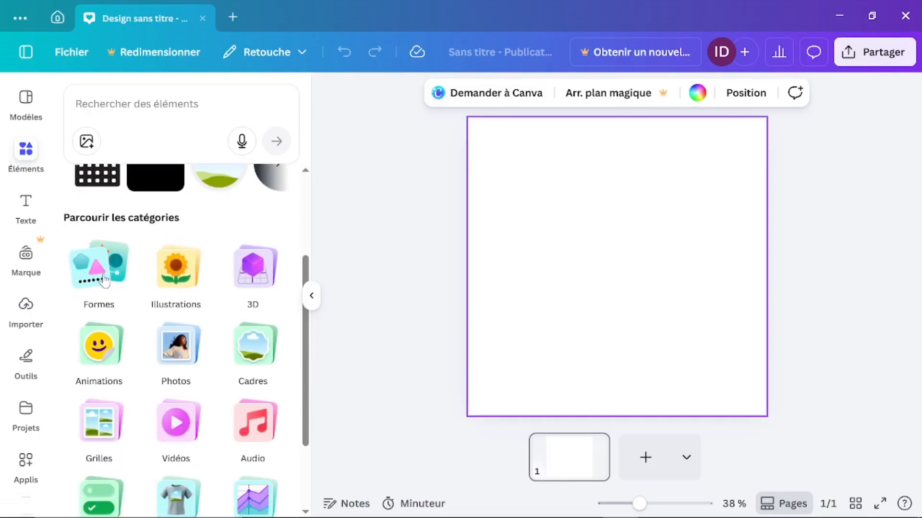
left_click(104, 279)
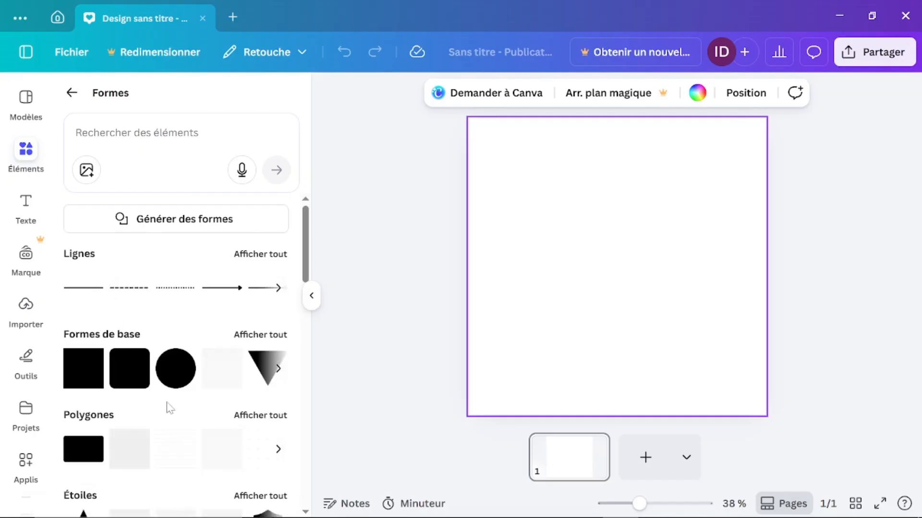
scroll(167, 408, "down", 2)
scroll(168, 408, "down", 7)
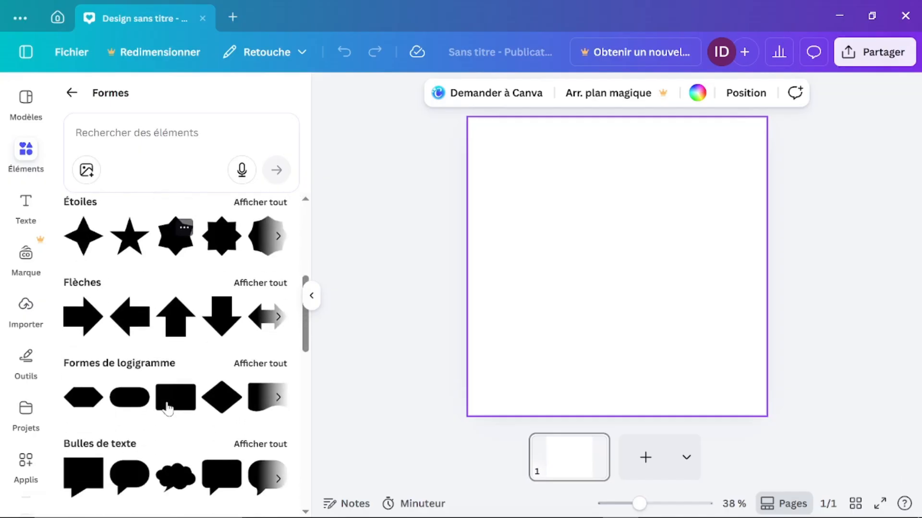
scroll(170, 408, "down", 4)
scroll(170, 408, "up", 8)
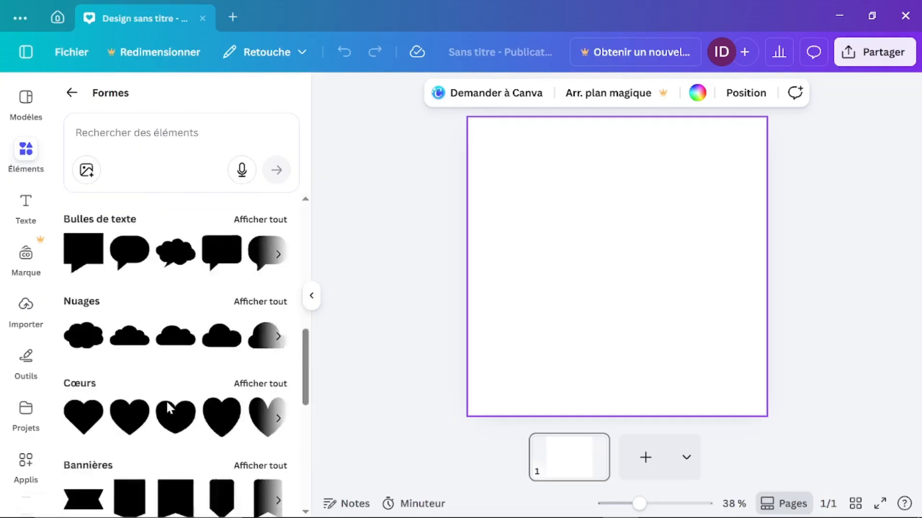
scroll(170, 408, "down", 8)
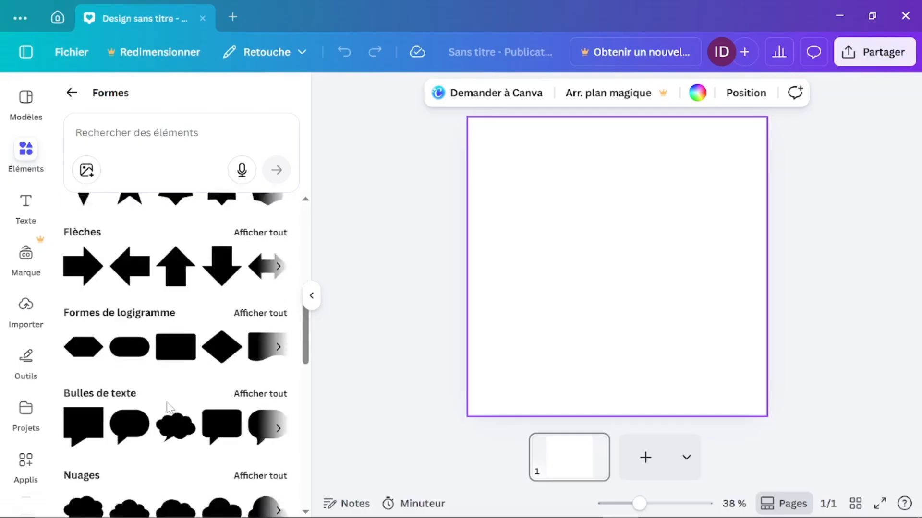
scroll(167, 408, "down", 5)
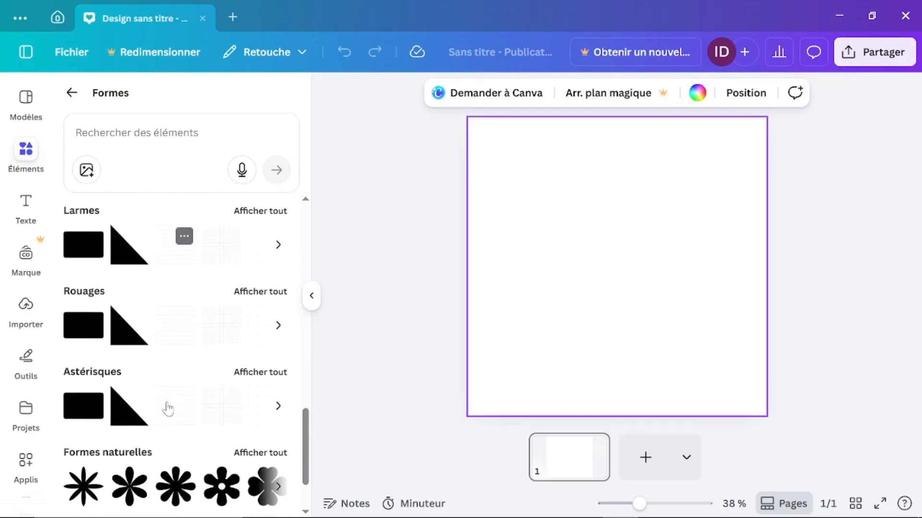
scroll(167, 408, "up", 15)
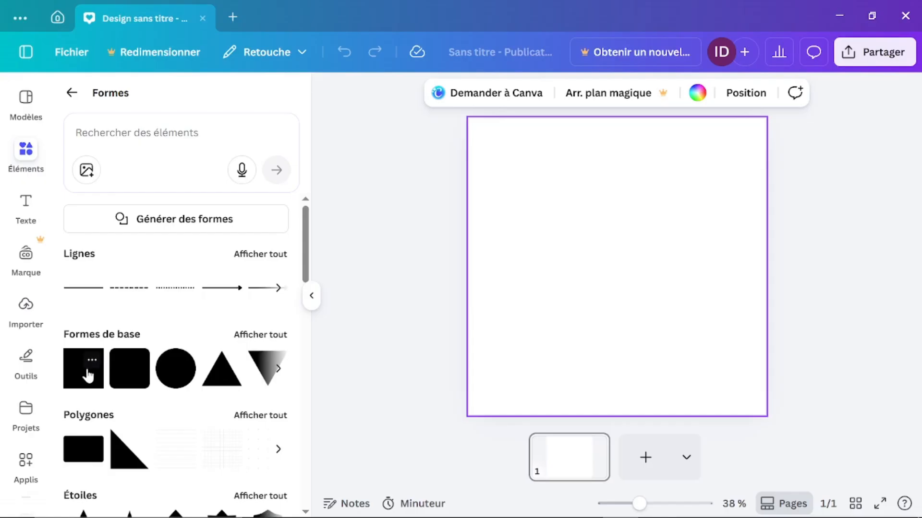
Step: Add a grey square and stretch it into a wide rectangle extending past the left page edge
left_click(88, 376)
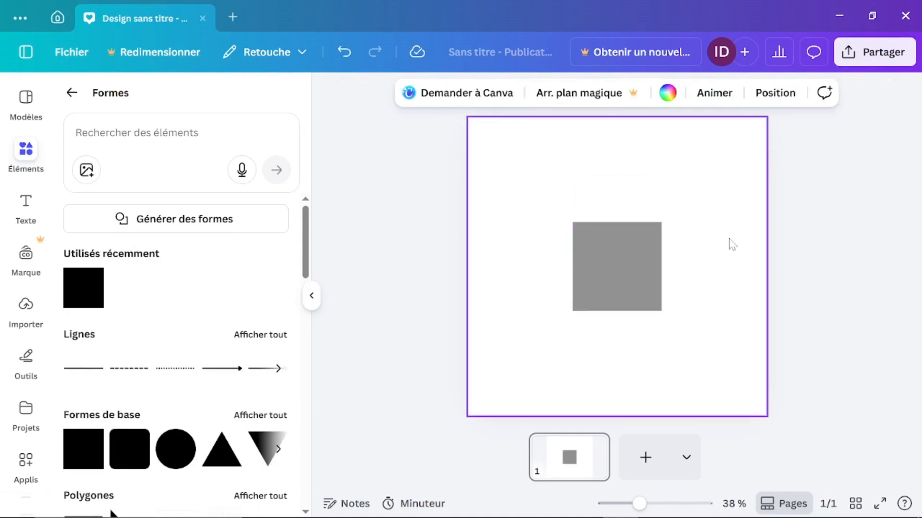
left_click(623, 274)
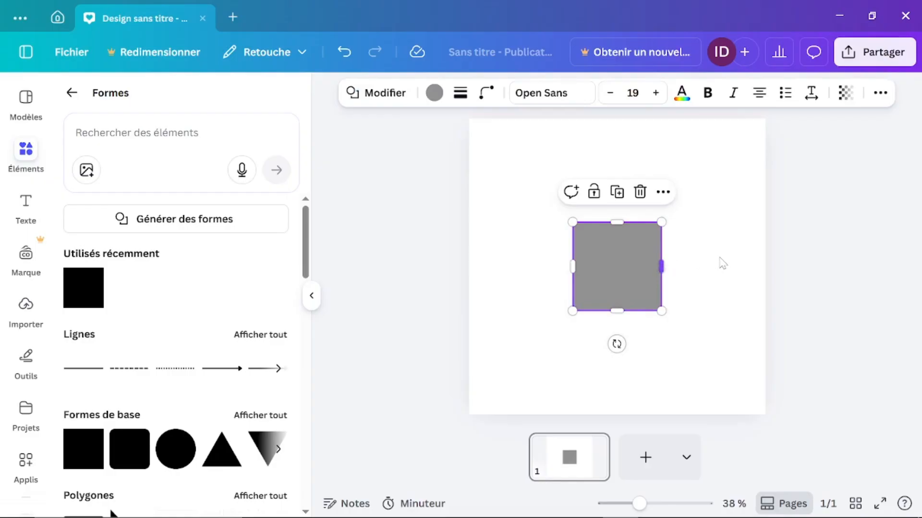
left_click_drag(661, 266, 793, 264)
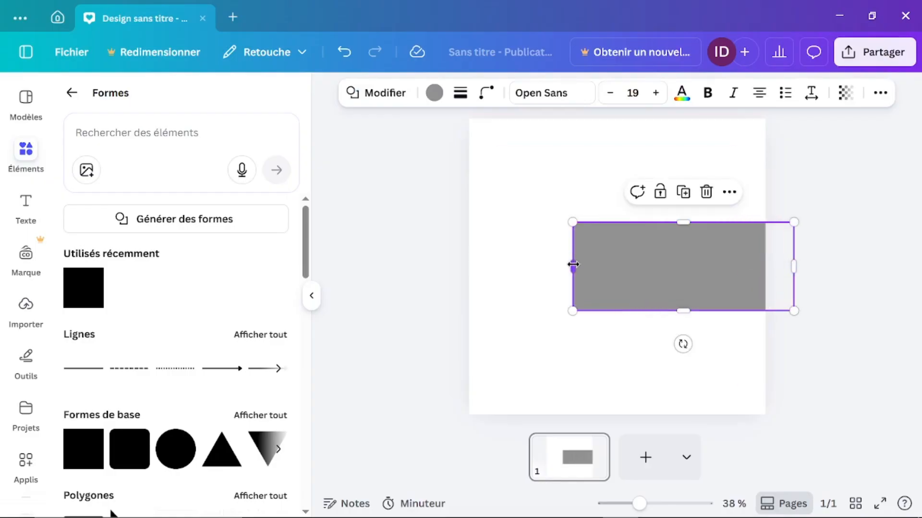
left_click_drag(546, 265, 420, 263)
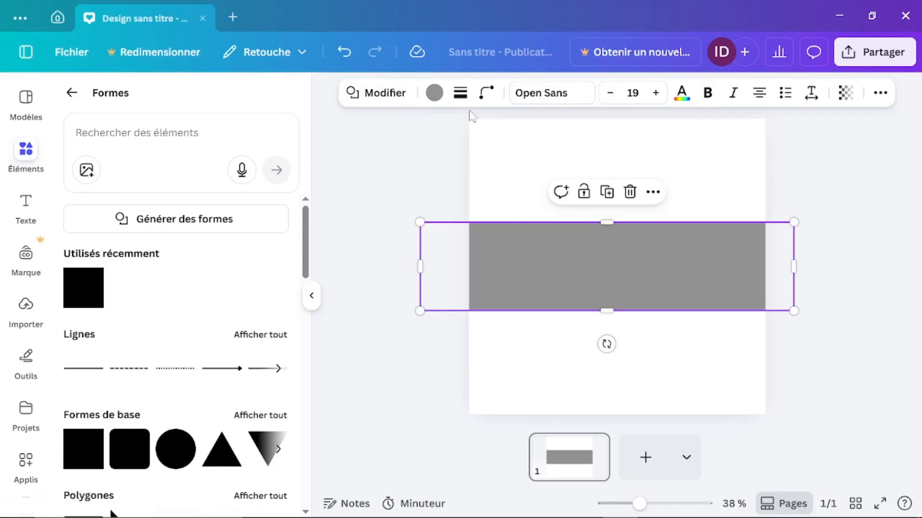
Step: Swap the rectangle's shape type to a triangle, then to a circle
left_click(378, 94)
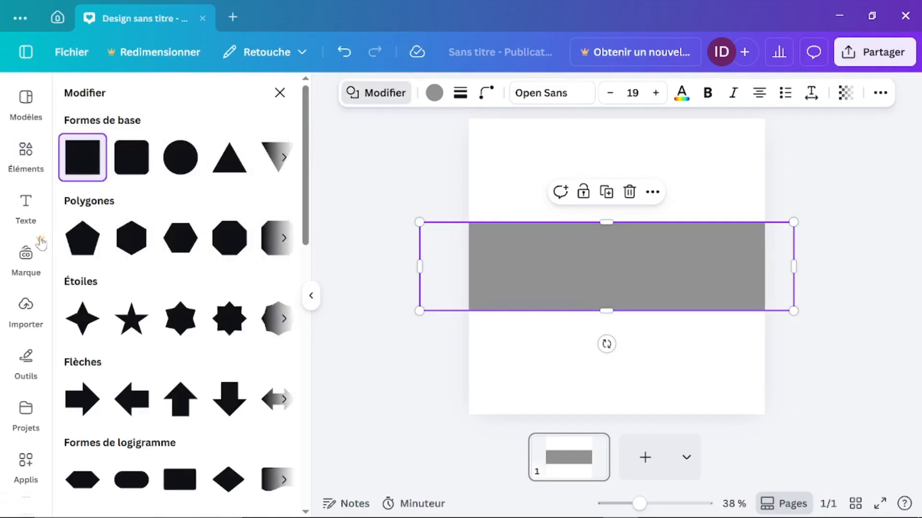
left_click(230, 158)
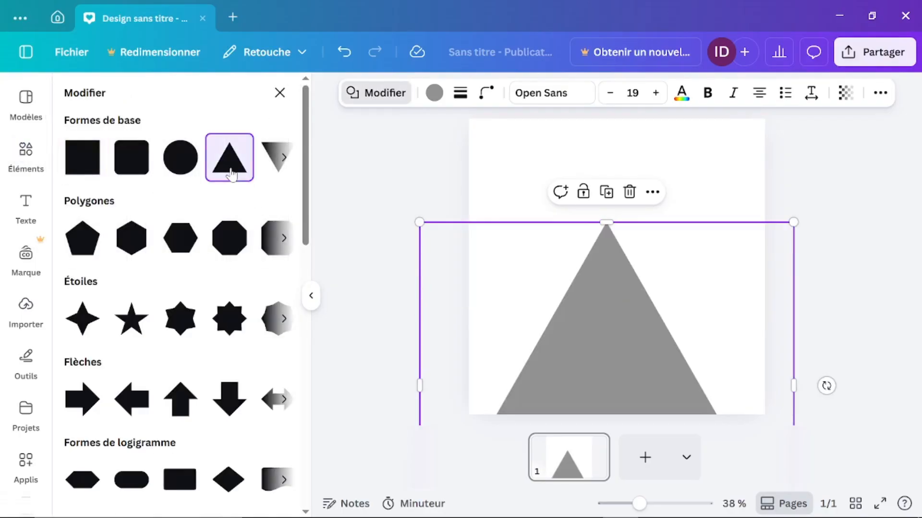
left_click(181, 156)
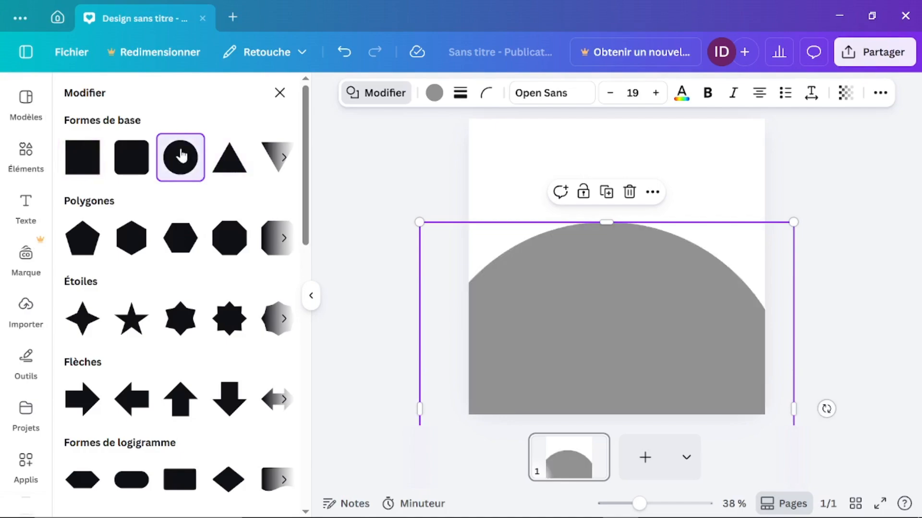
left_click(377, 92)
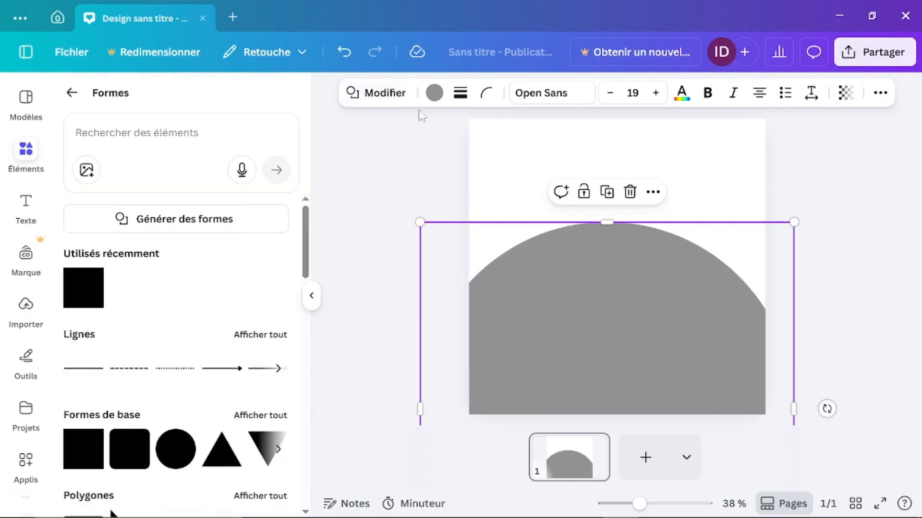
Step: Fill the half-circle dark blue and give it a solid outline of thickness 10
left_click(439, 95)
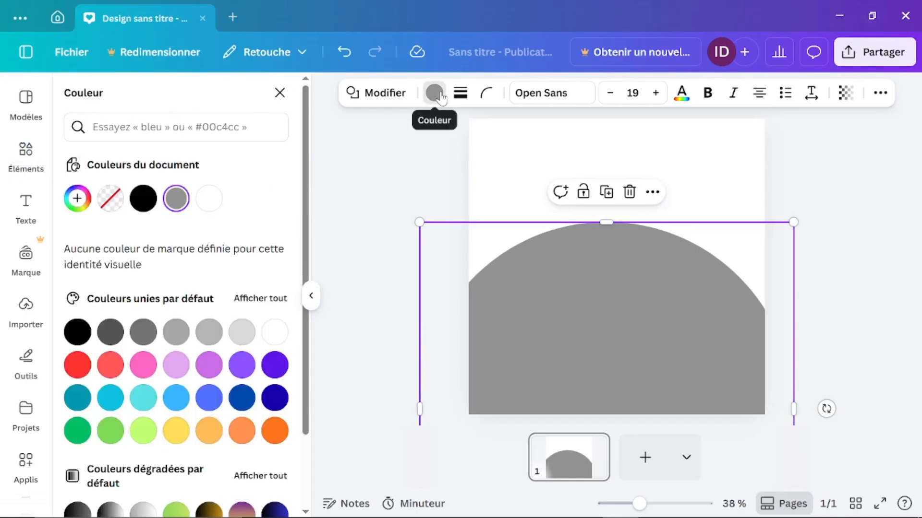
left_click(241, 399)
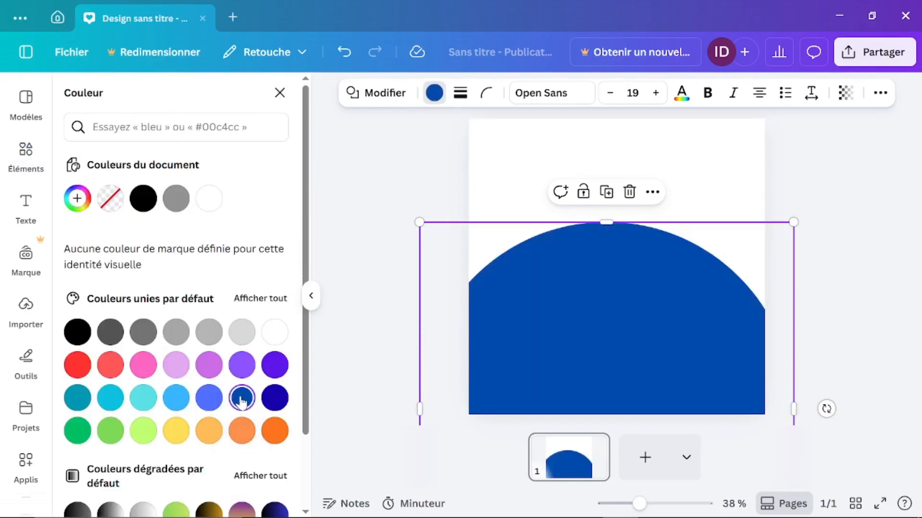
left_click(470, 97)
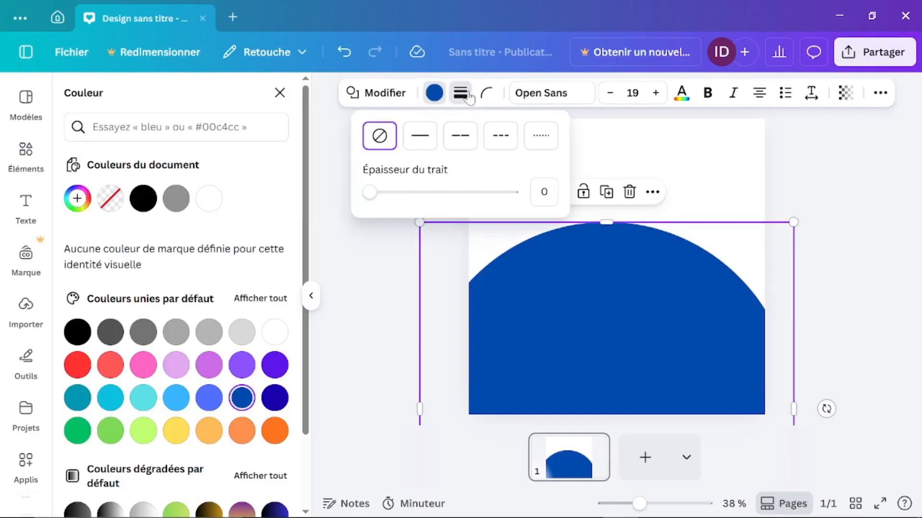
left_click_drag(372, 195, 386, 197)
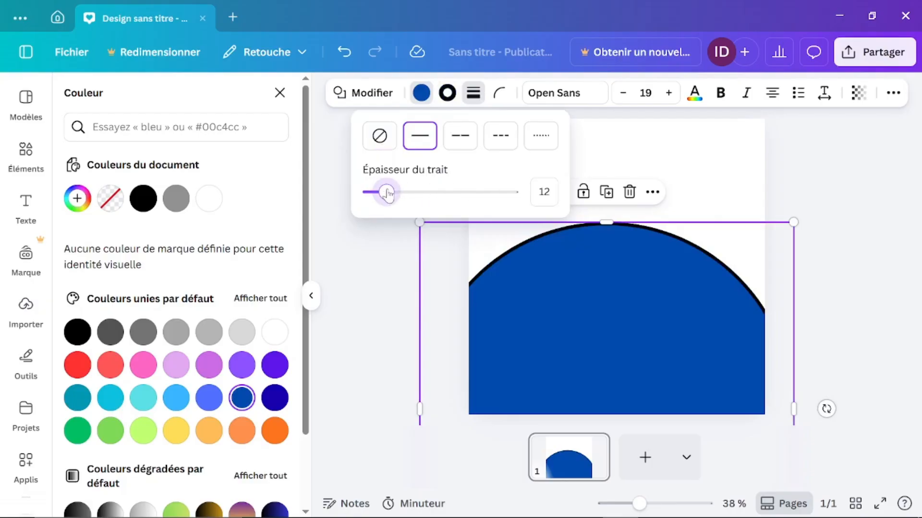
mouse_move(386, 193)
left_mouse_down()
mouse_move(447, 195)
mouse_move(426, 194)
mouse_move(484, 222)
mouse_move(374, 226)
mouse_move(372, 195)
left_mouse_up()
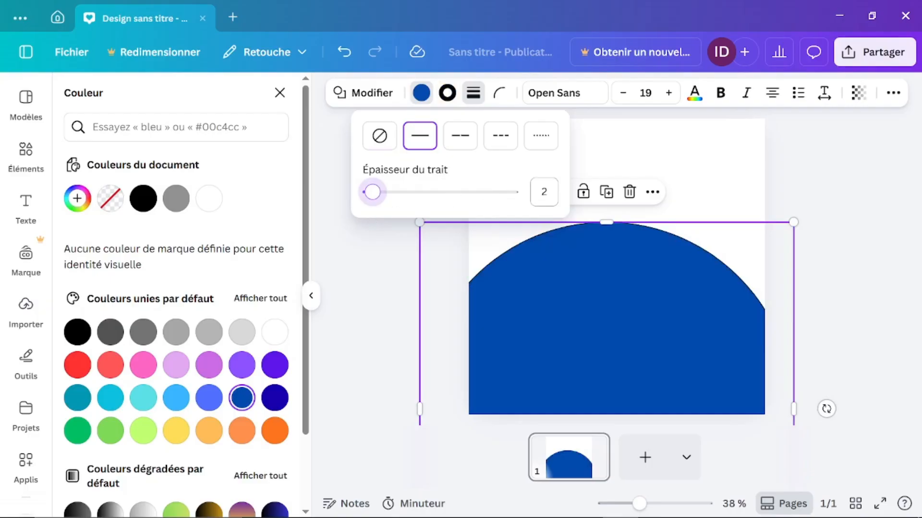
left_click(544, 192)
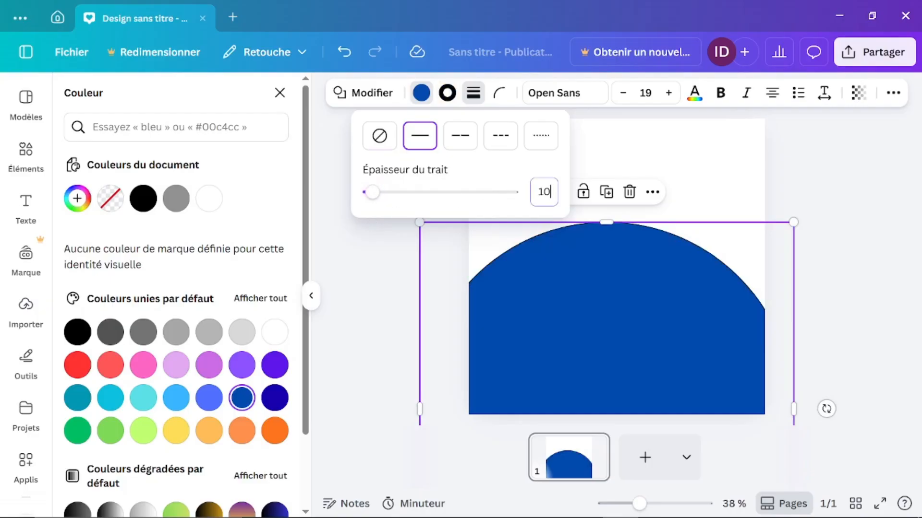
key("Return")
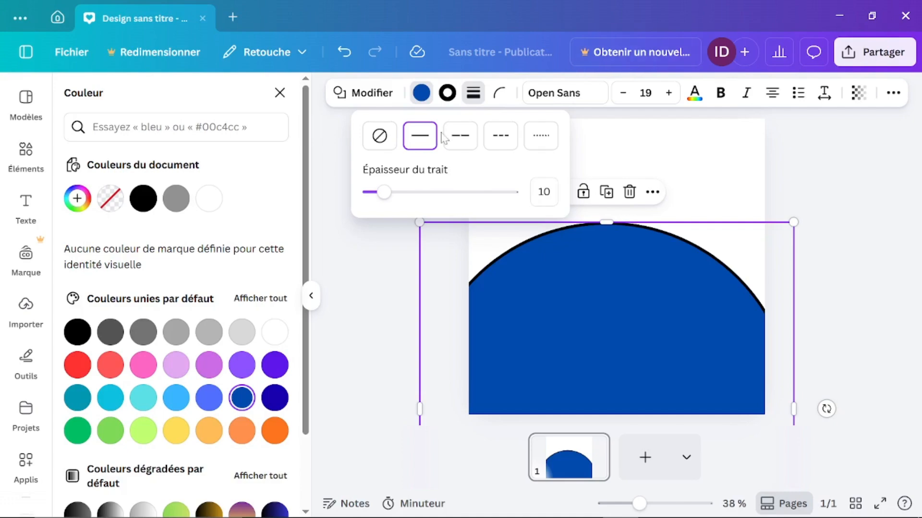
Step: Try long-dashed, short-dashed and dotted red outlines, then set outline thickness to 0
left_click(459, 140)
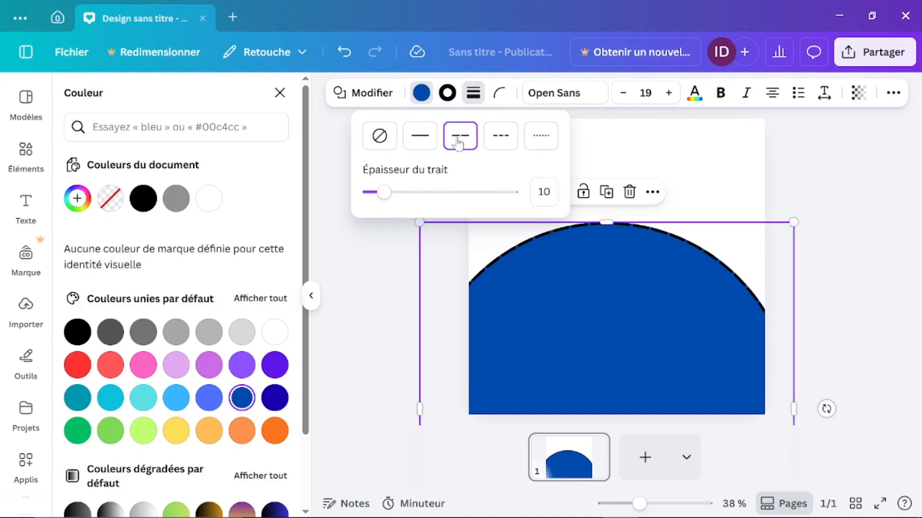
left_click(497, 144)
left_click(549, 143)
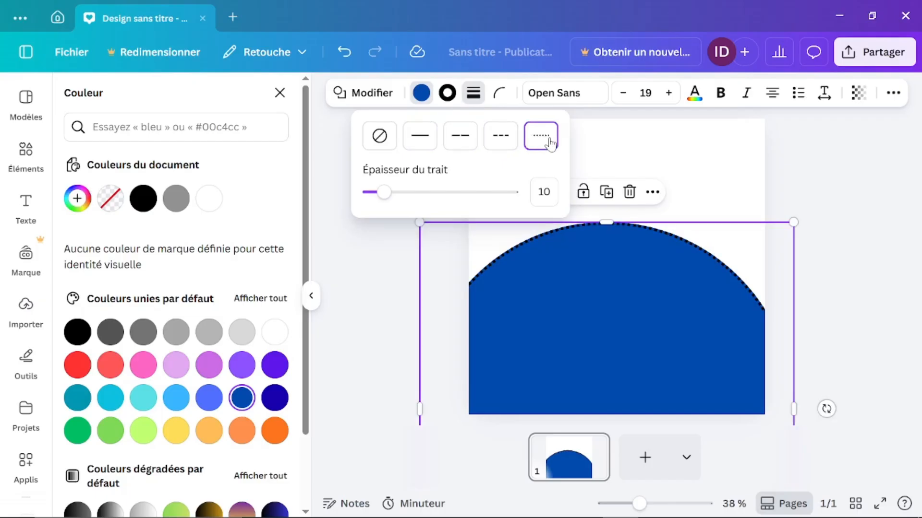
left_click(447, 94)
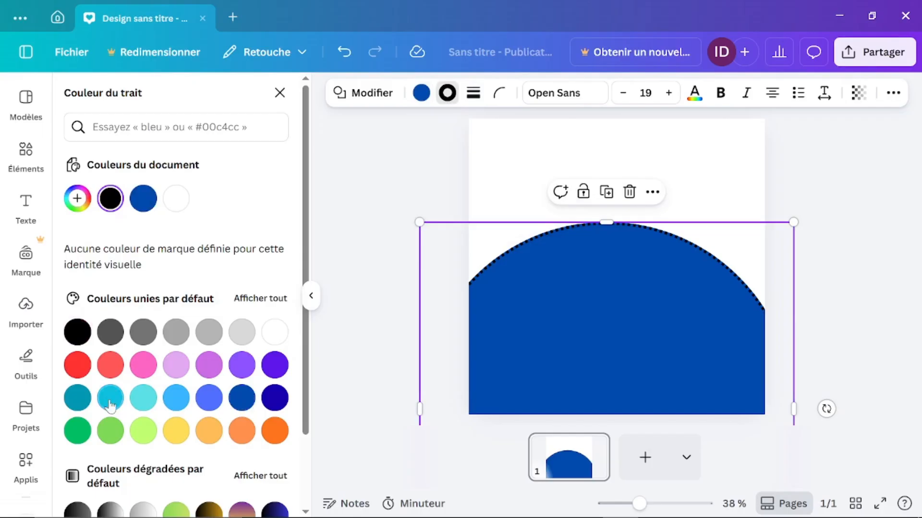
left_click(77, 367)
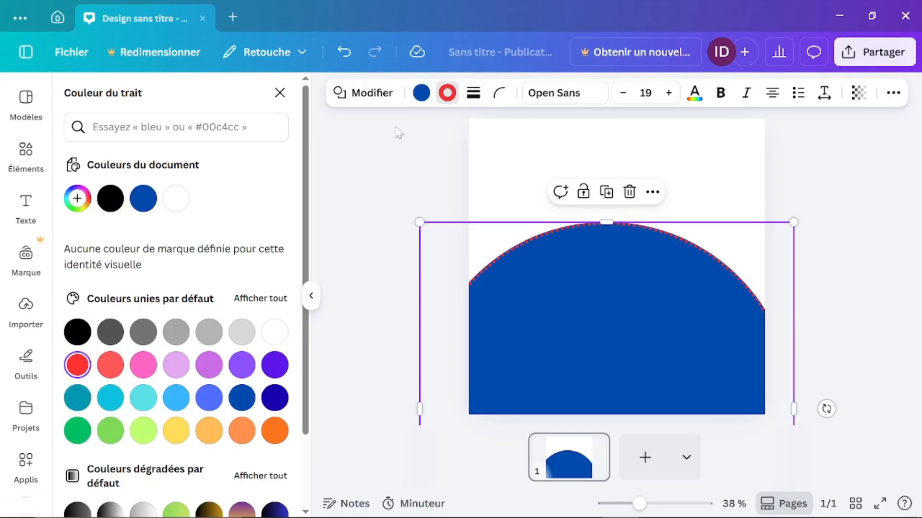
left_click(473, 93)
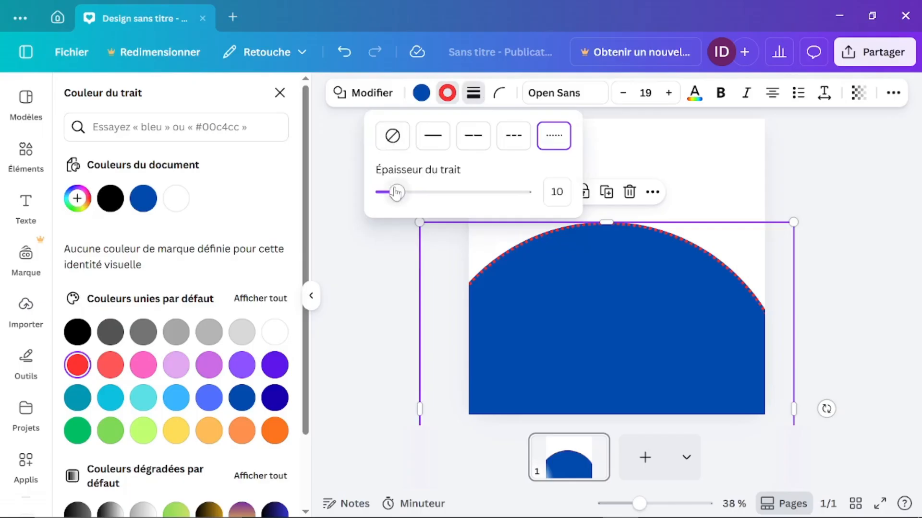
left_click_drag(396, 192, 383, 192)
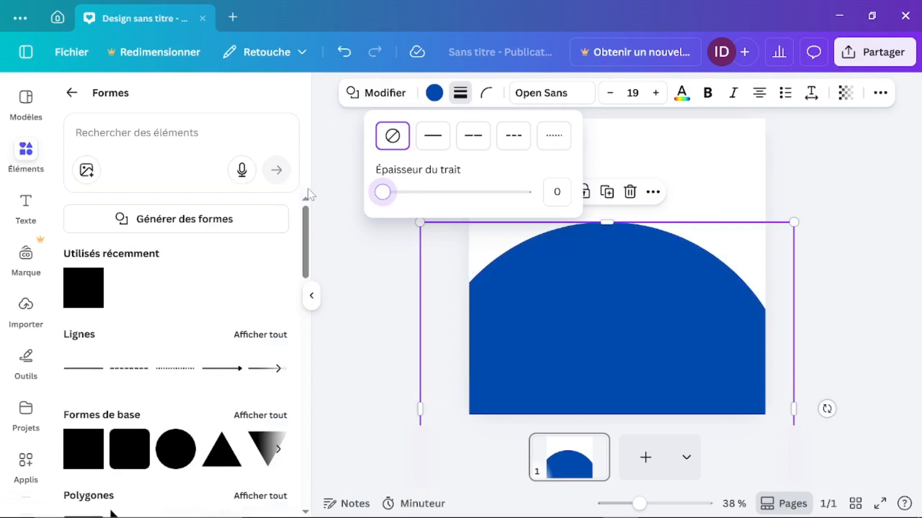
Step: Nudge the dark blue half-circle slightly lower, then return Éléments to its main categories
left_click(486, 100)
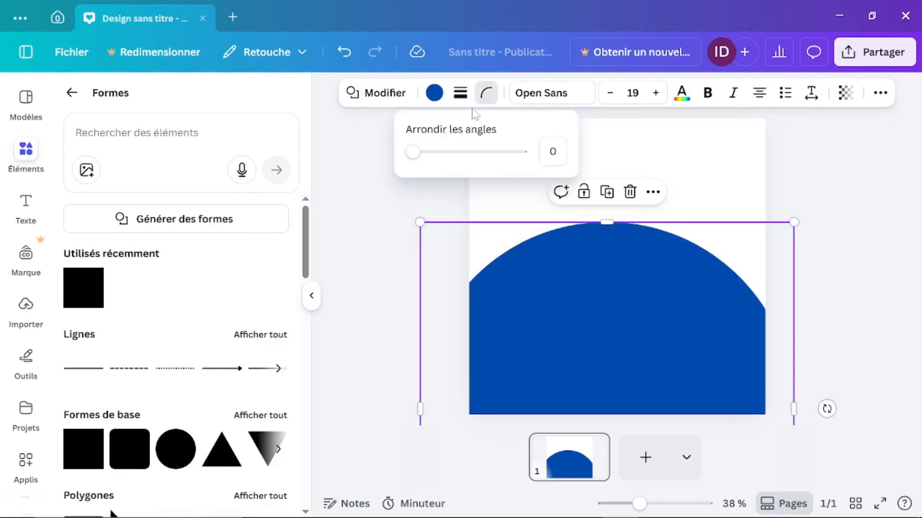
left_click(824, 182)
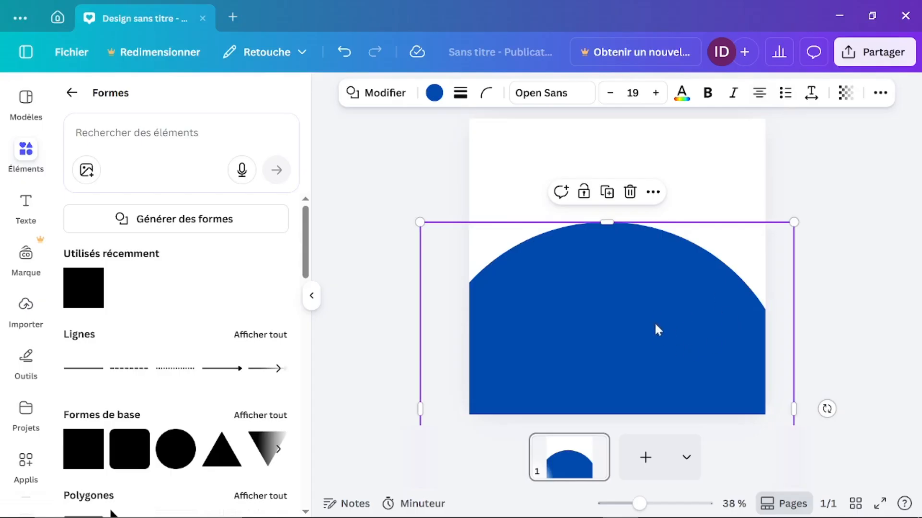
left_click_drag(647, 318, 639, 342)
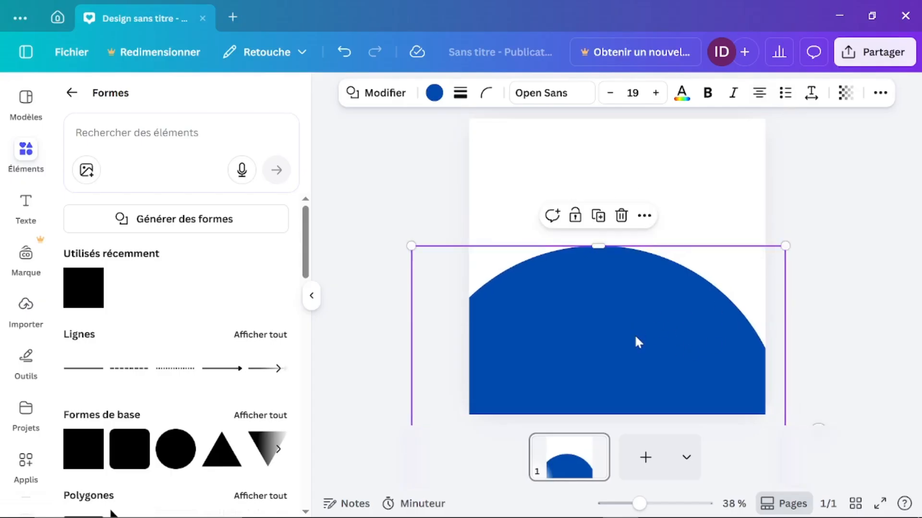
left_click(831, 218)
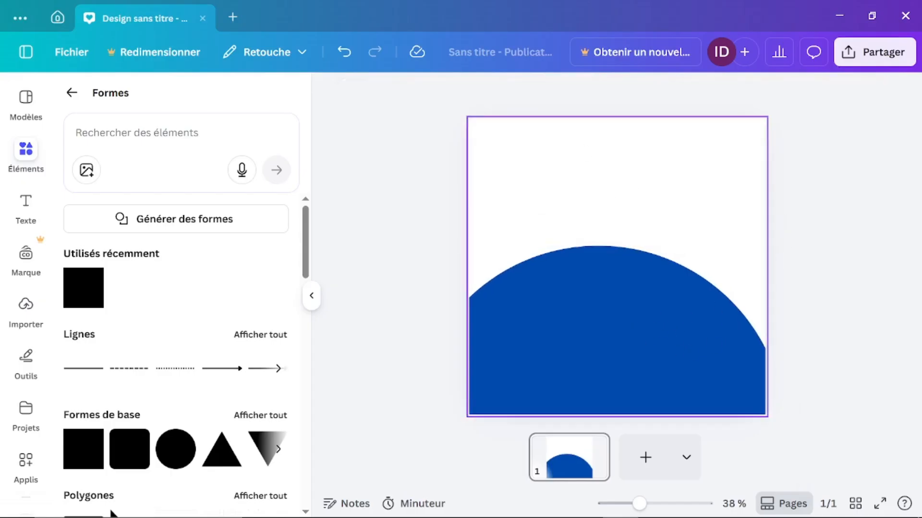
left_click(32, 172)
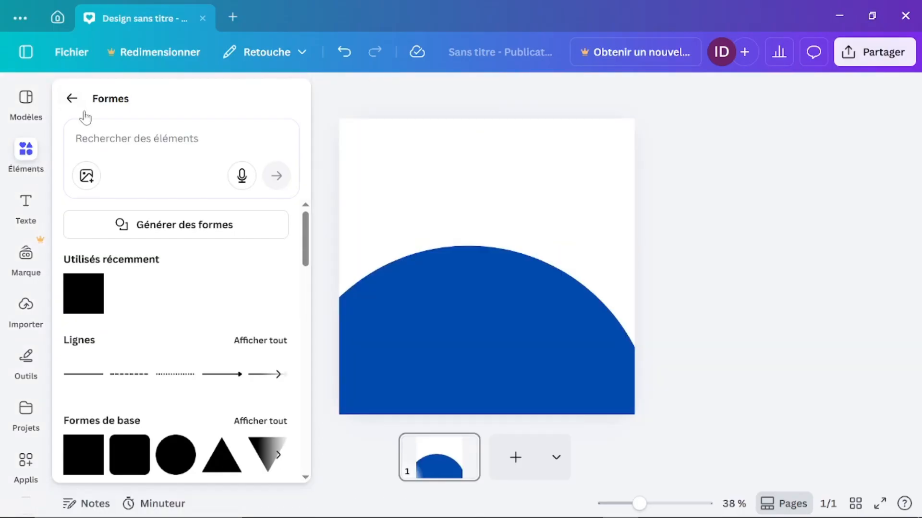
left_click(72, 98)
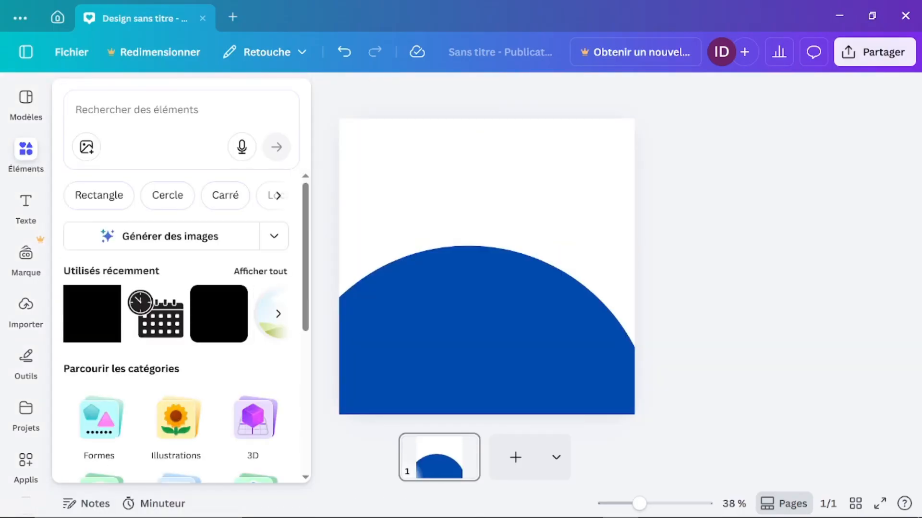
Step: Open the Illustrations category in Éléments and scroll through its recently used and recommended graphics
scroll(167, 383, "down", 5)
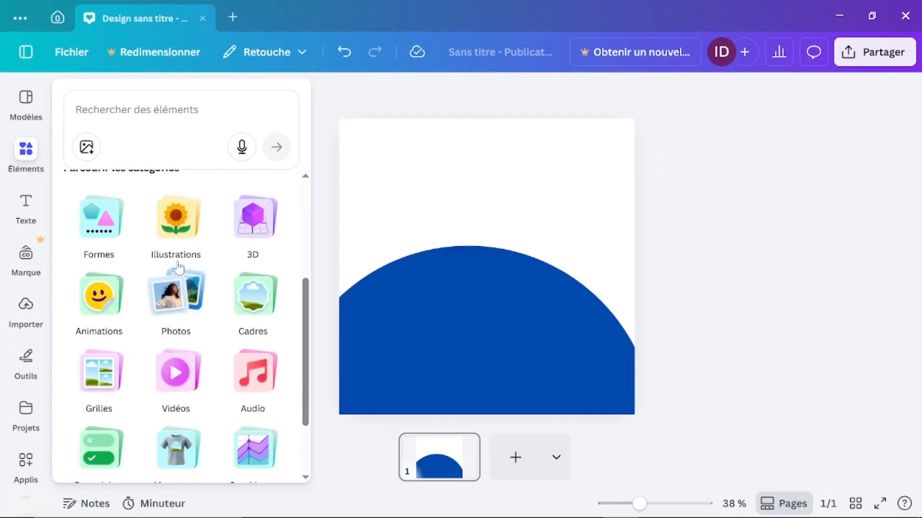
left_click(180, 246)
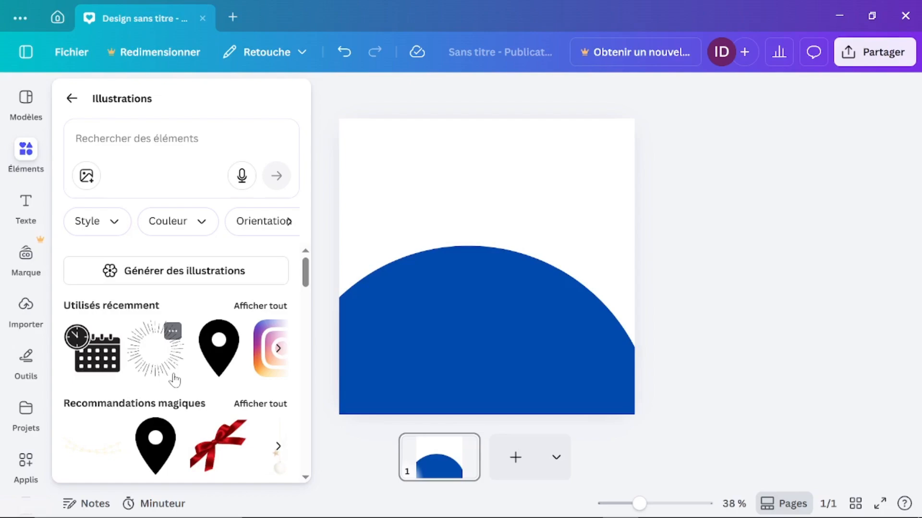
scroll(174, 380, "down", 5)
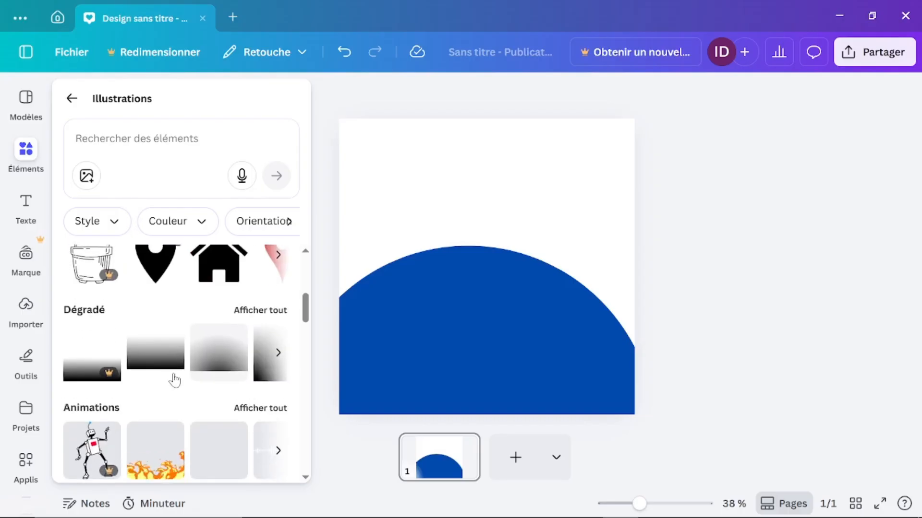
scroll(174, 381, "down", 1)
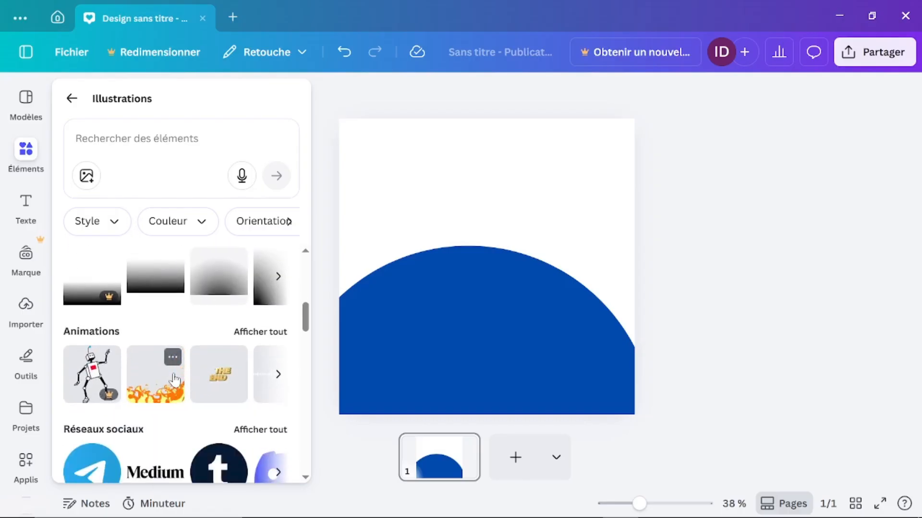
scroll(174, 380, "down", 3)
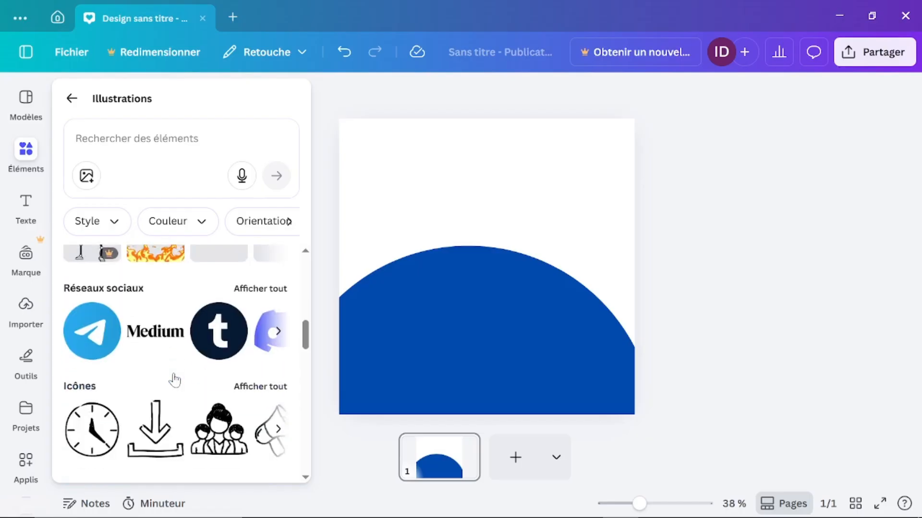
scroll(176, 380, "down", 2)
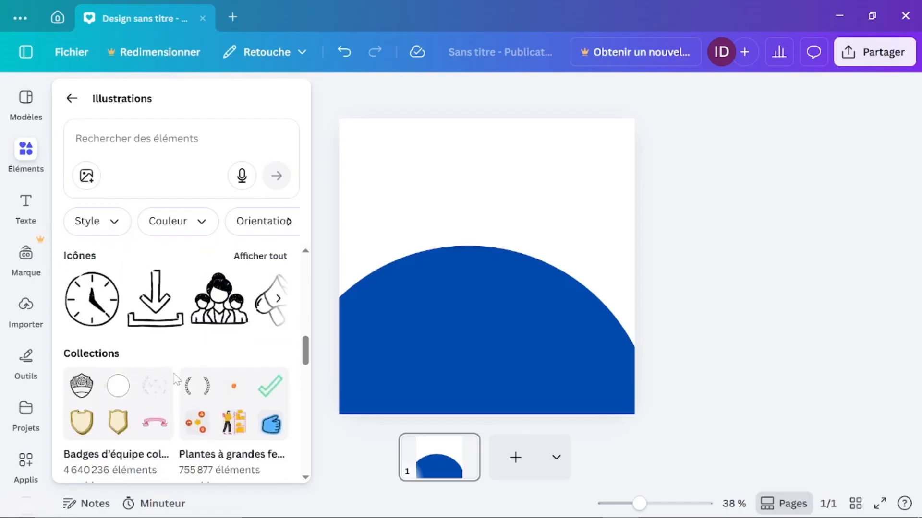
scroll(175, 380, "down", 2)
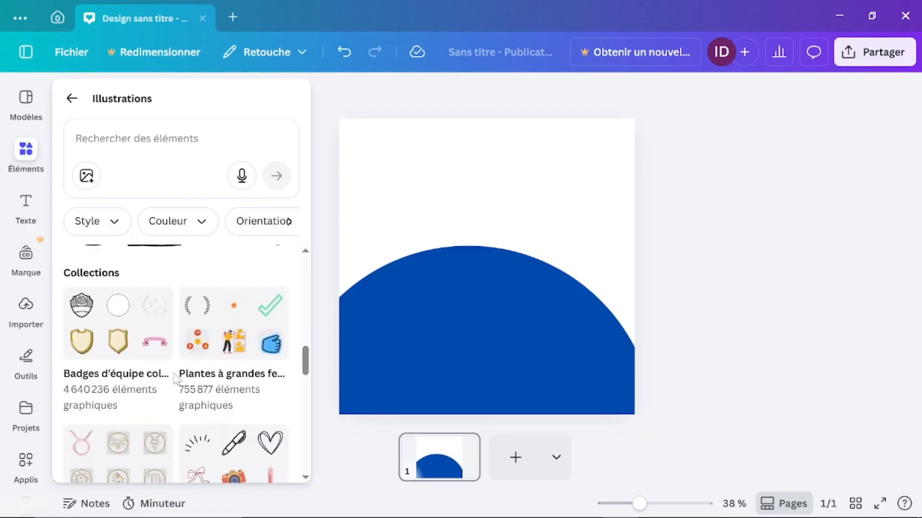
scroll(176, 380, "down", 3)
scroll(176, 379, "down", 10)
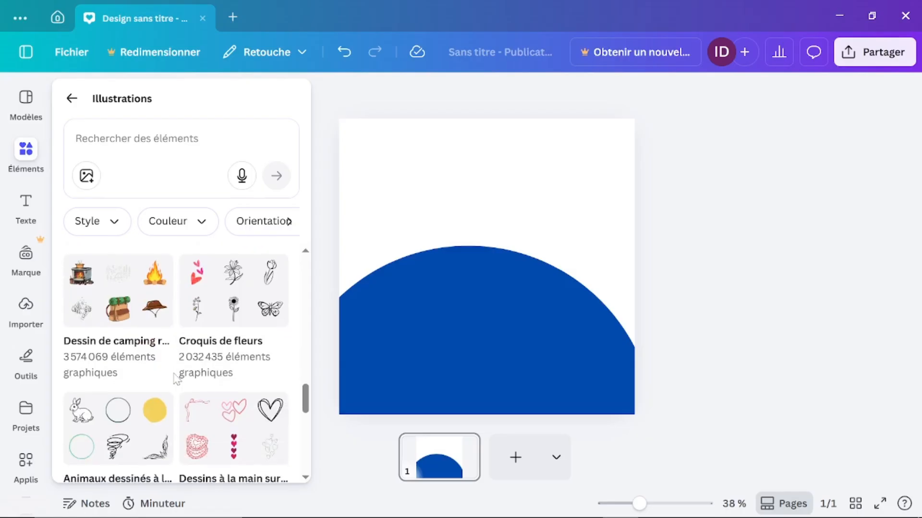
scroll(176, 380, "down", 3)
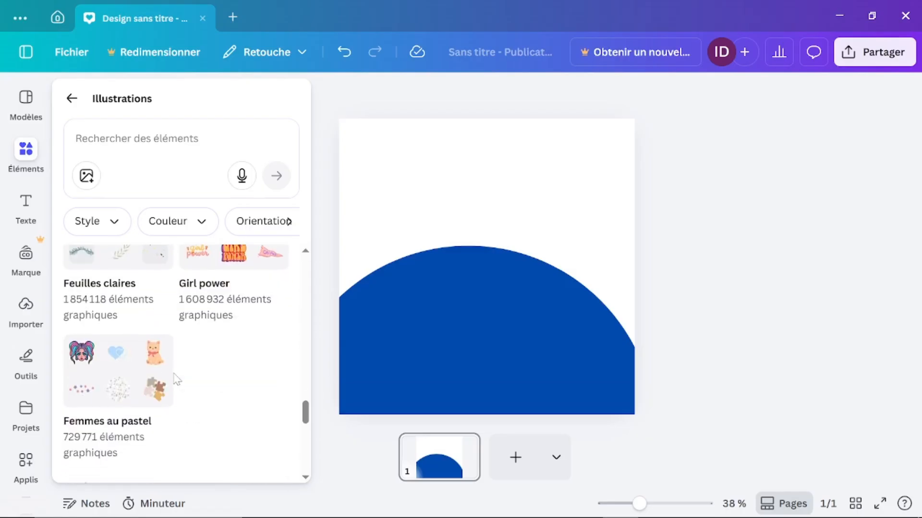
scroll(176, 380, "up", 12)
scroll(174, 380, "up", 5)
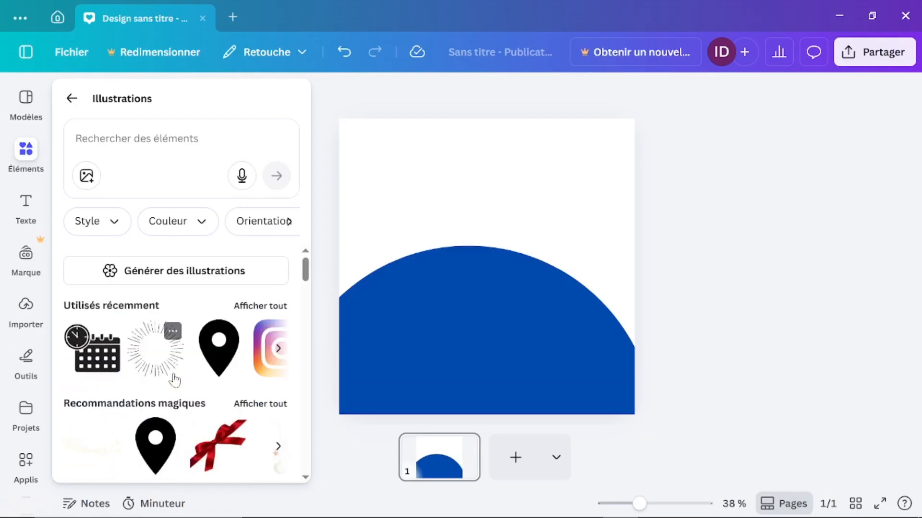
Step: Search illustrations for 'Icone whatsapp' and browse the grid of WhatsApp logo results
left_click(182, 139)
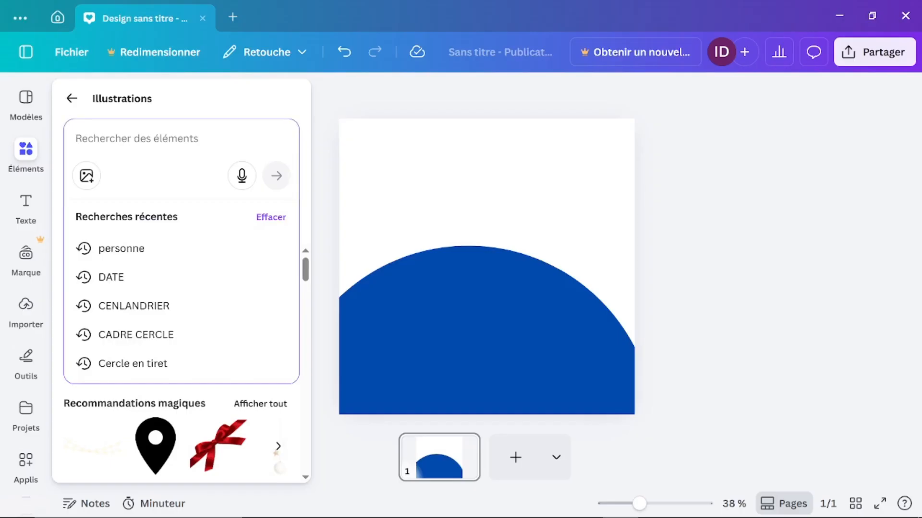
type("Te")
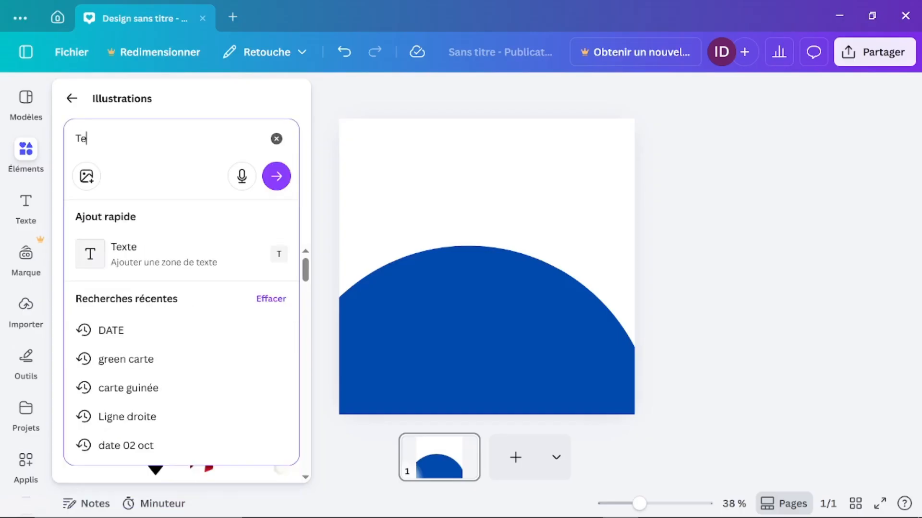
type("lephon")
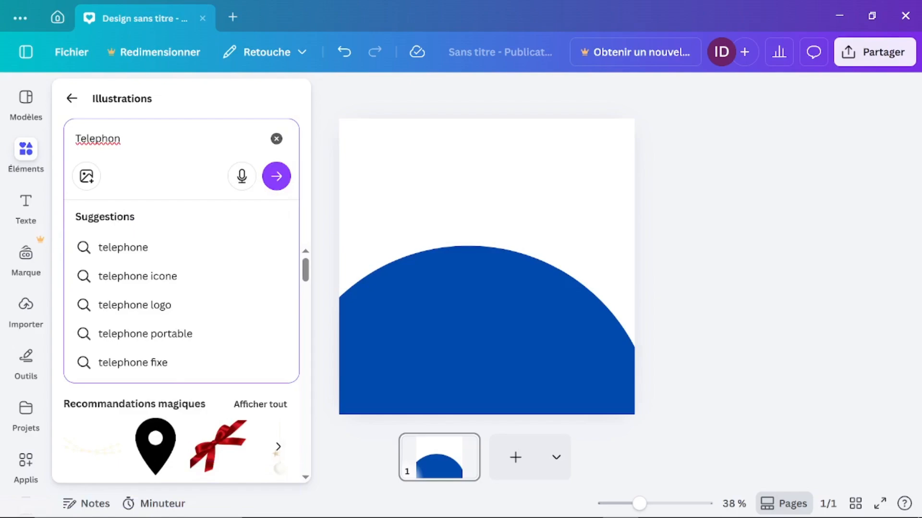
key("BackSpace")
key("BackSpace")
key("BackSpace")
key("BackSpace")
key("BackSpace")
key("BackSpace")
key("BackSpace")
key("BackSpace")
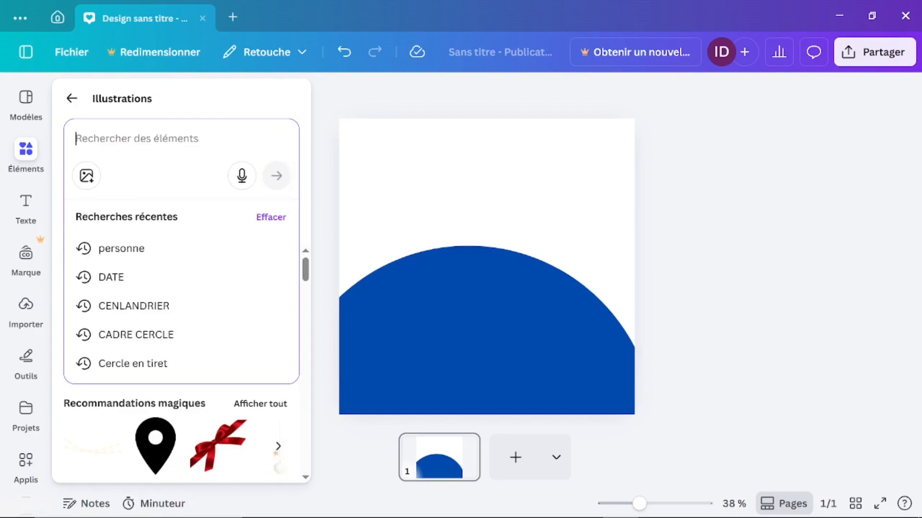
type("what")
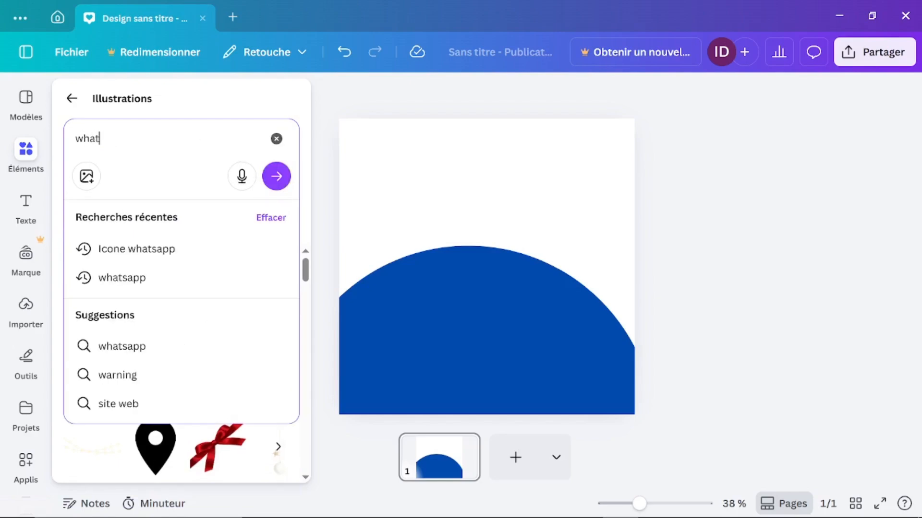
left_click(134, 253)
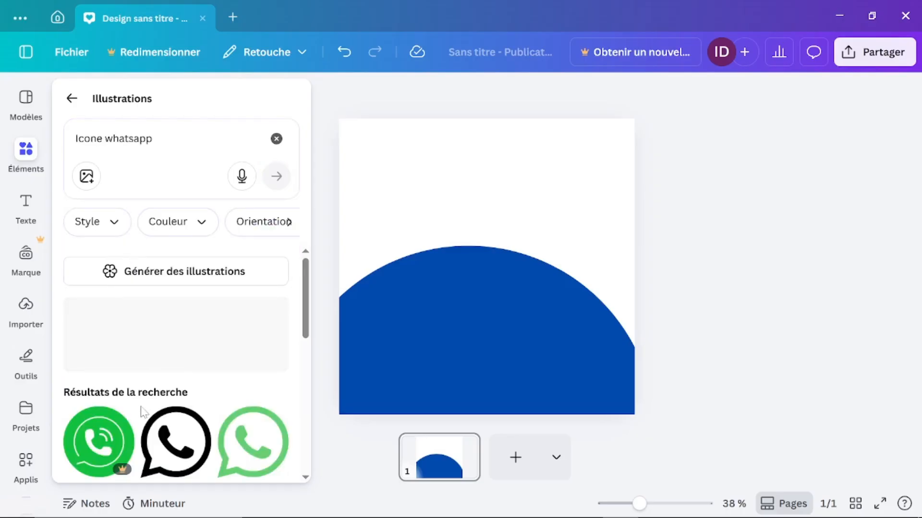
scroll(143, 408, "down", 3)
scroll(142, 413, "down", 2)
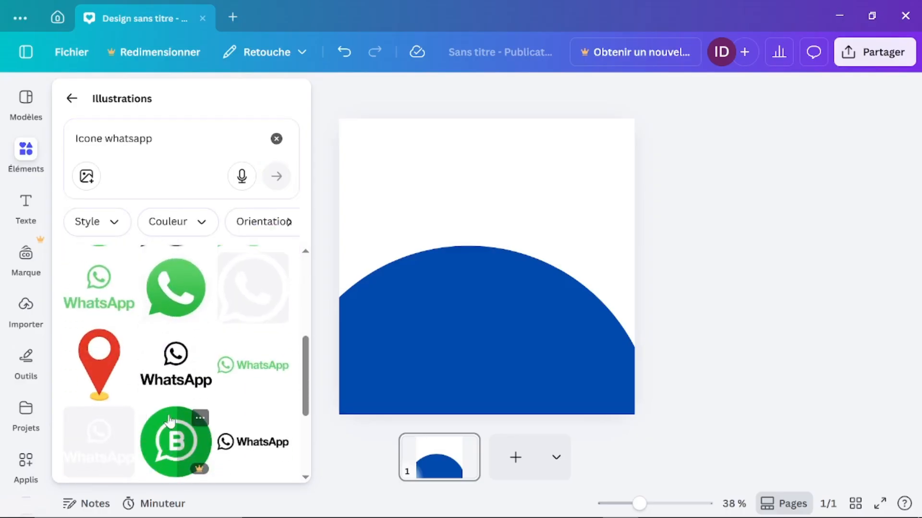
scroll(169, 421, "down", 3)
scroll(169, 421, "up", 5)
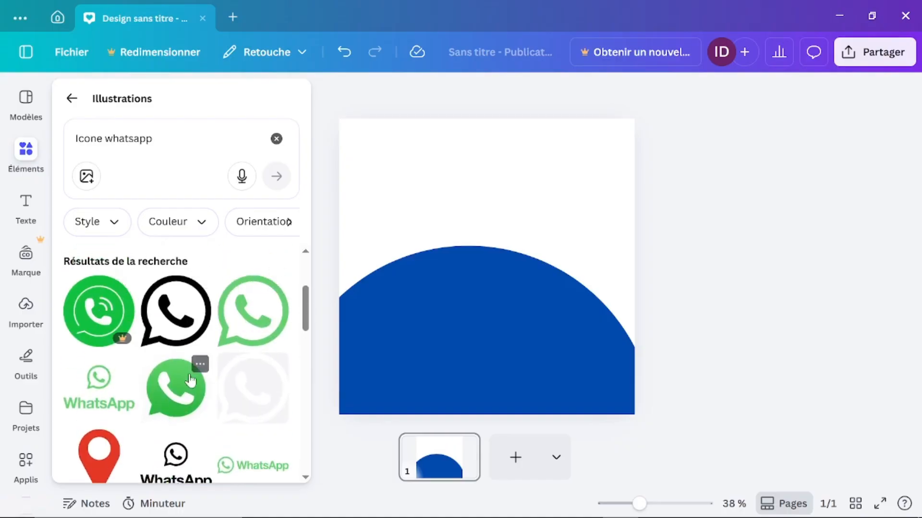
Step: Add the light-green WhatsApp icon, shrink it, and move it above the blue semicircle
left_click(259, 319)
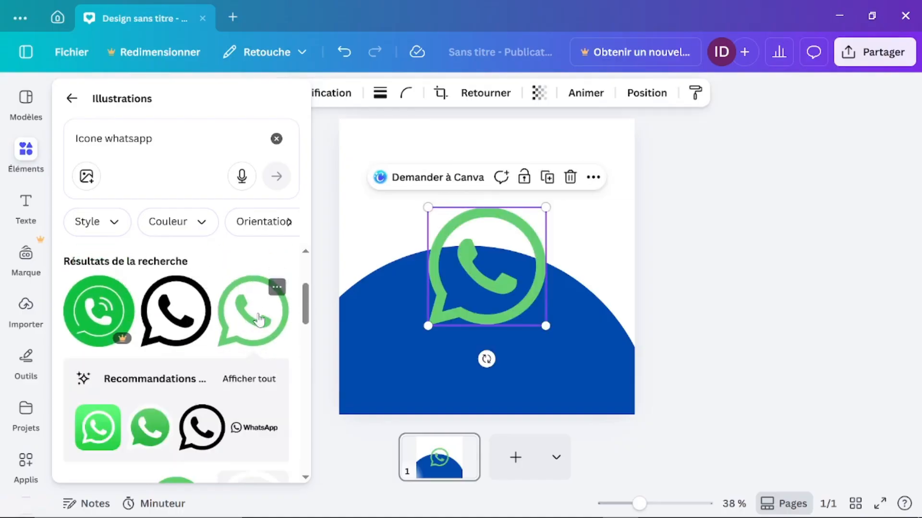
left_click(431, 330)
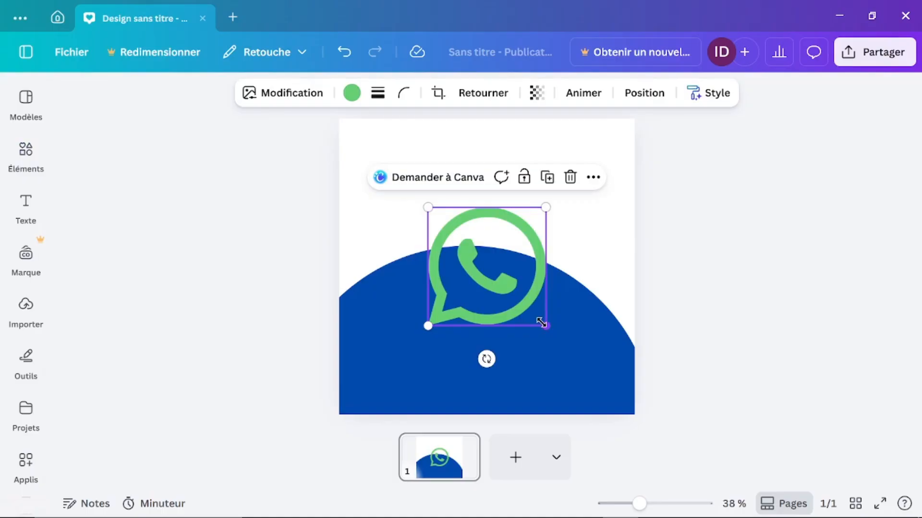
left_click_drag(542, 322, 490, 269)
left_click_drag(463, 238, 481, 180)
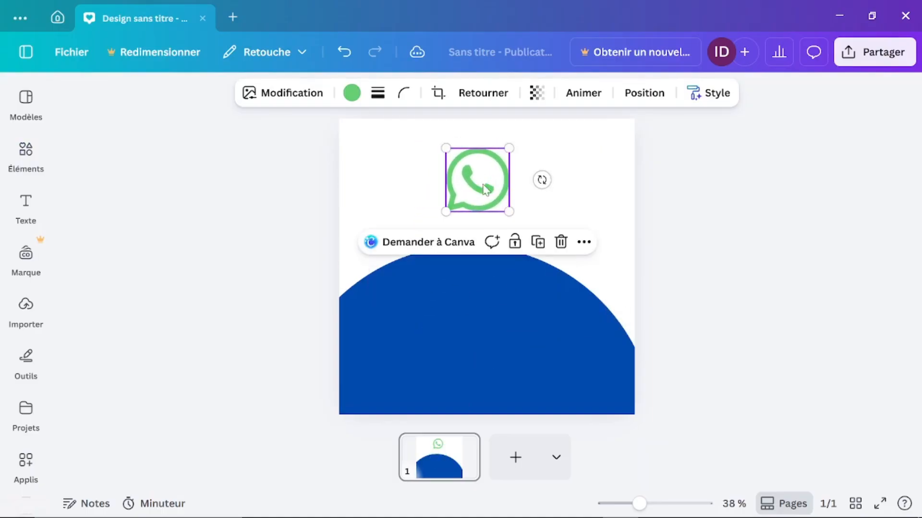
Step: Recolour the icon black, then back to green #65cf72, and reopen the WhatsApp results
left_click(351, 94)
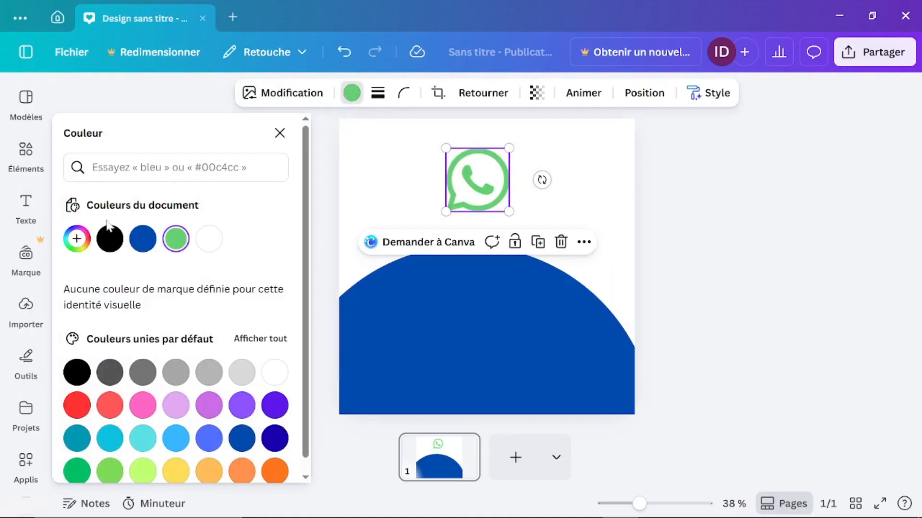
left_click(109, 238)
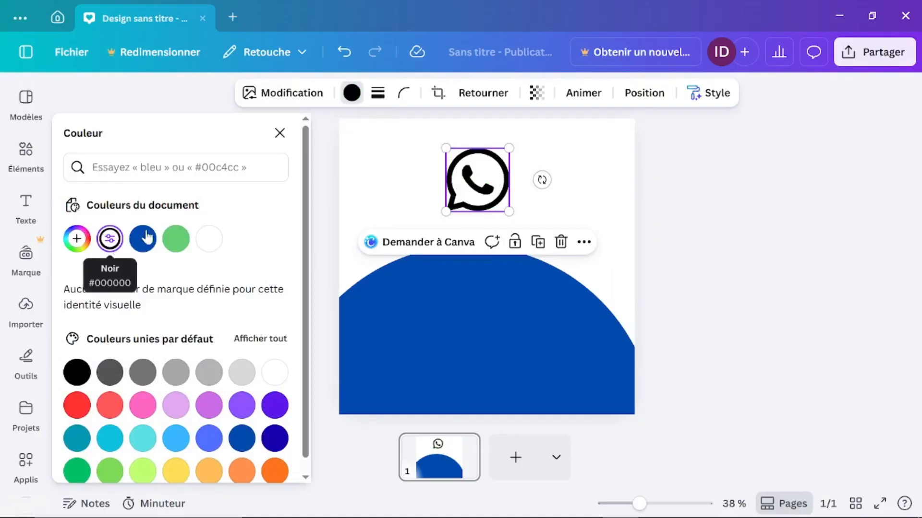
left_click(181, 241)
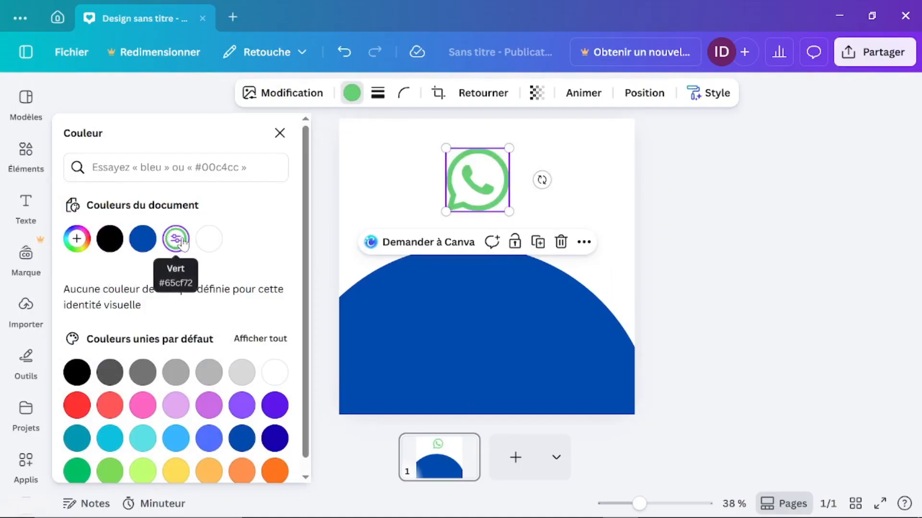
key("Escape")
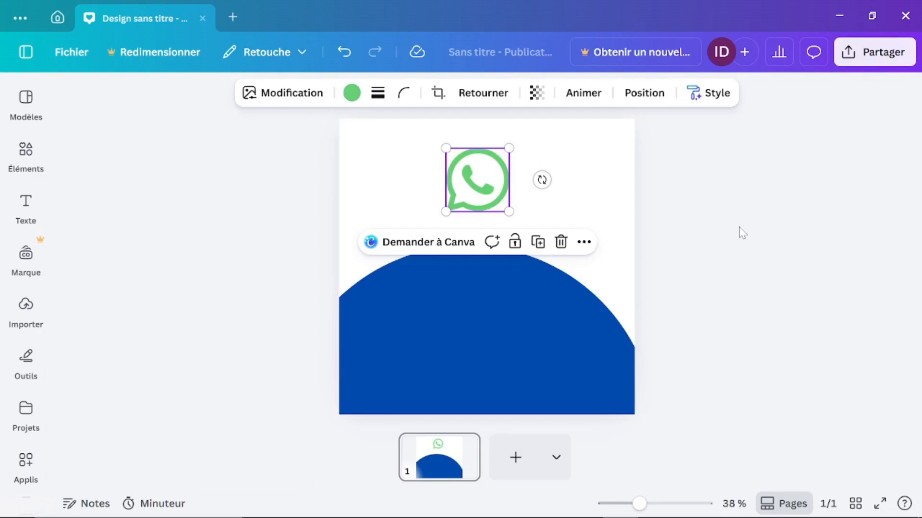
left_click(739, 228)
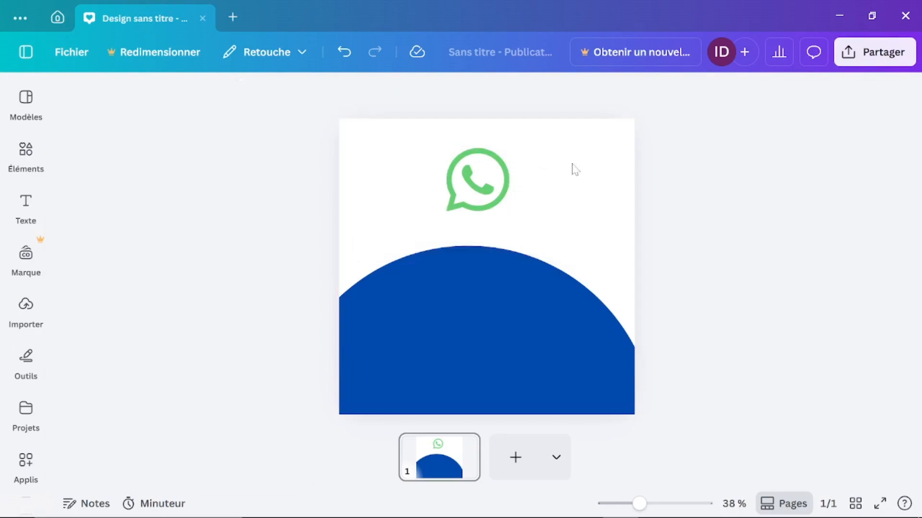
left_click(26, 153)
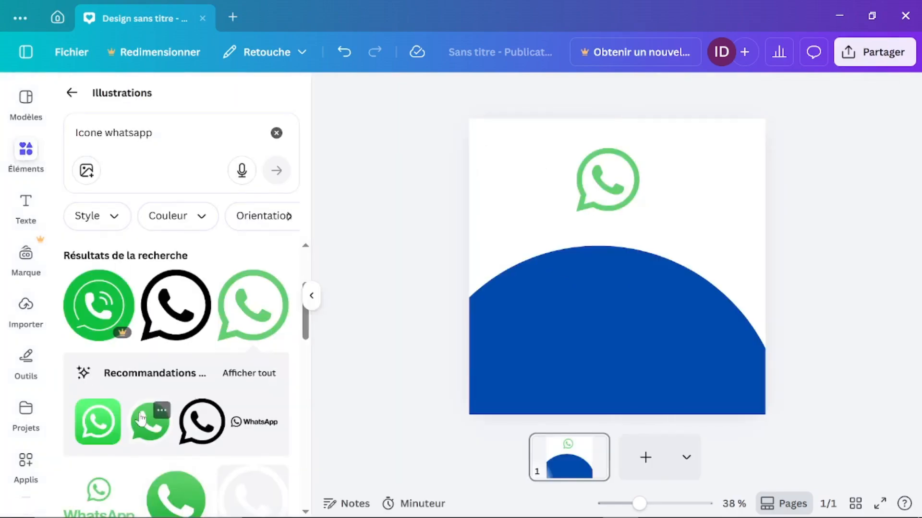
scroll(139, 413, "down", 10)
scroll(140, 413, "down", 8)
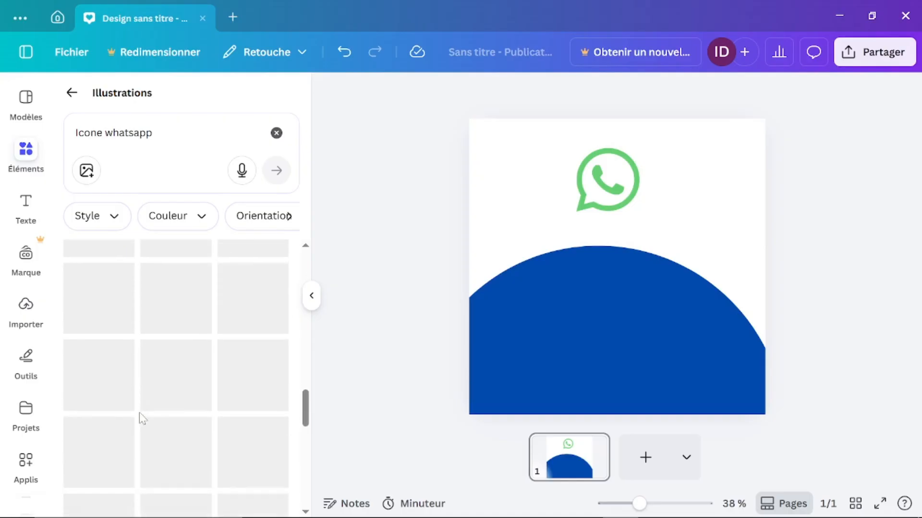
scroll(139, 417, "up", 10)
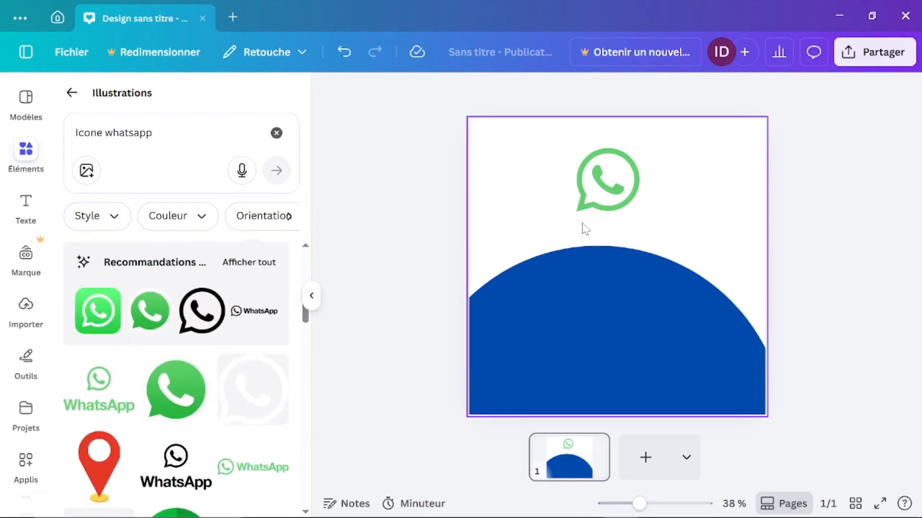
Step: Delete the light-green WhatsApp icon from the page
left_click(591, 201)
key("Delete")
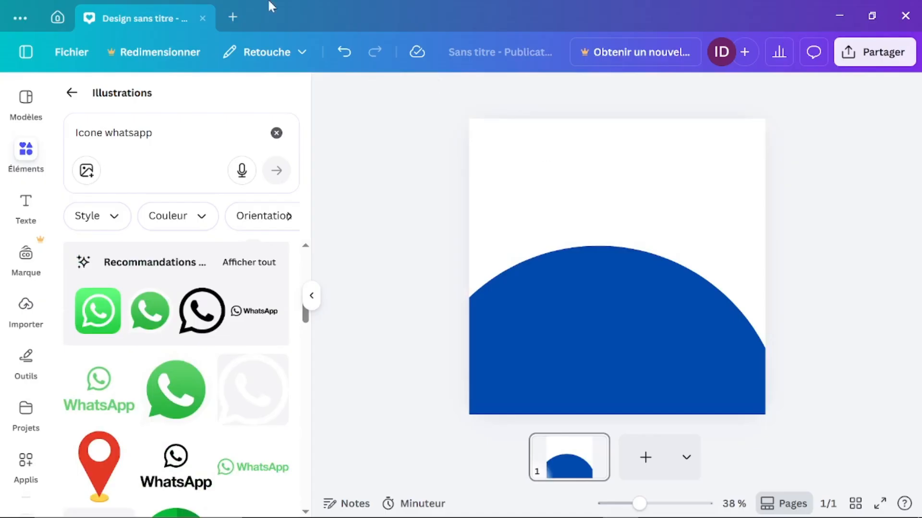
scroll(146, 309, "down", 5)
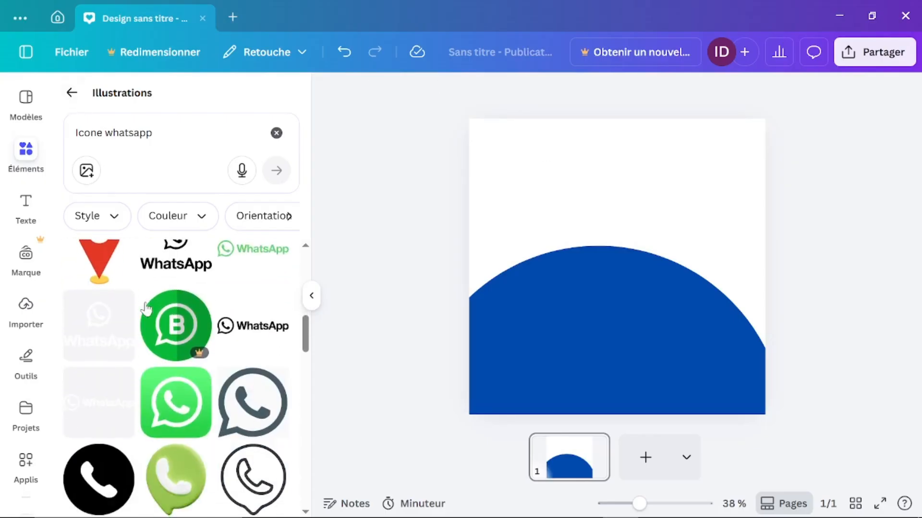
scroll(147, 308, "down", 4)
scroll(146, 309, "up", 3)
Step: Add the green WhatsApp Business 'B' icon, shrink it, and place it at the page top
mouse_move(193, 331)
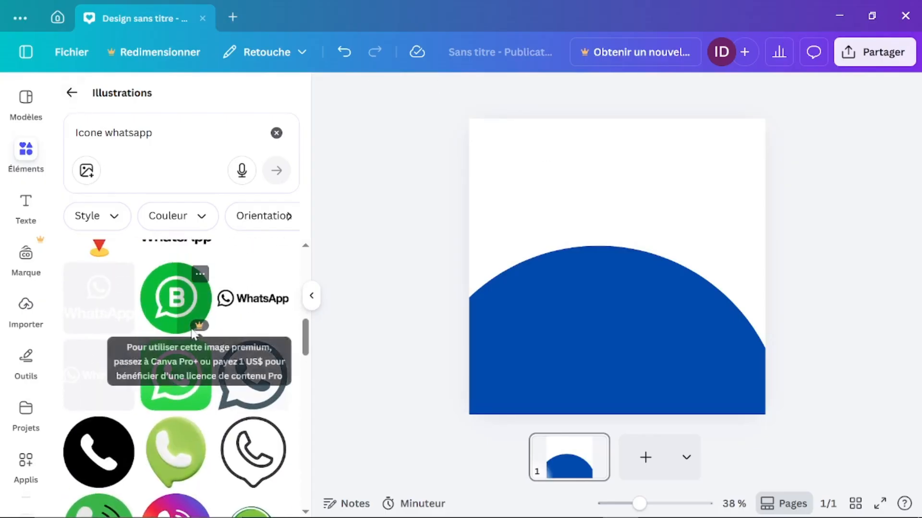
left_click(170, 315)
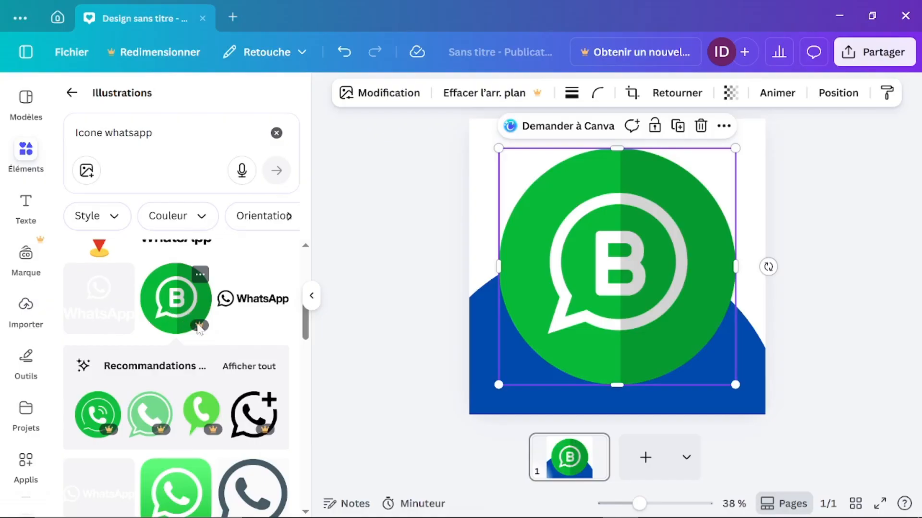
mouse_move(200, 326)
left_click_drag(724, 385, 574, 241)
left_click_drag(541, 198, 584, 177)
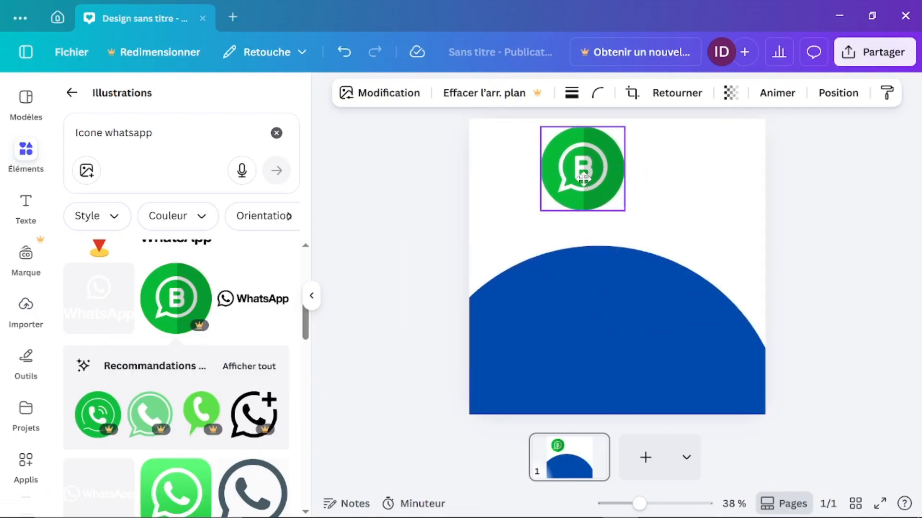
Step: Download the design as a 1080 × 1080 px PNG from the Partager menu
left_click(880, 54)
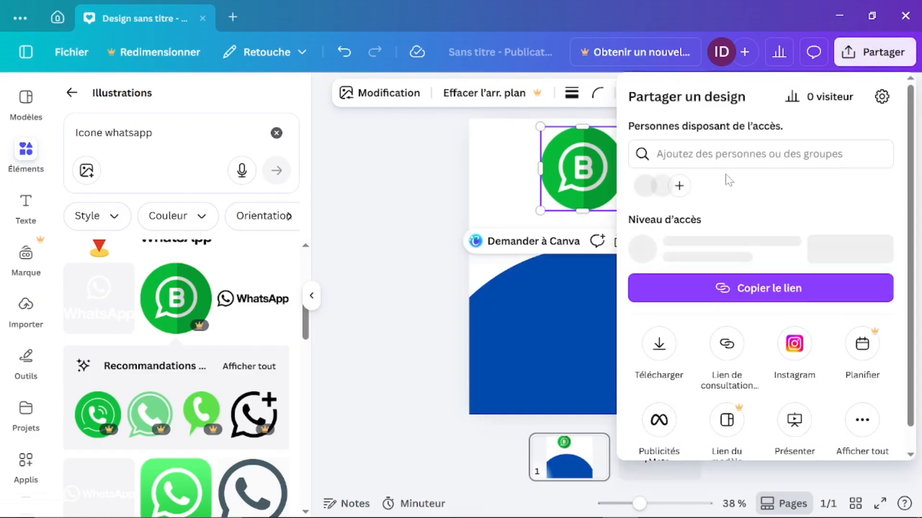
left_click(658, 348)
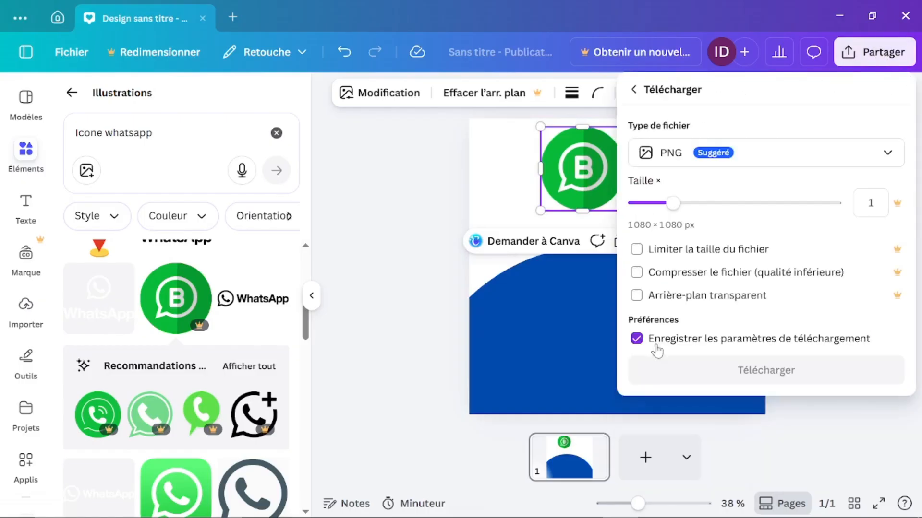
left_click(705, 375)
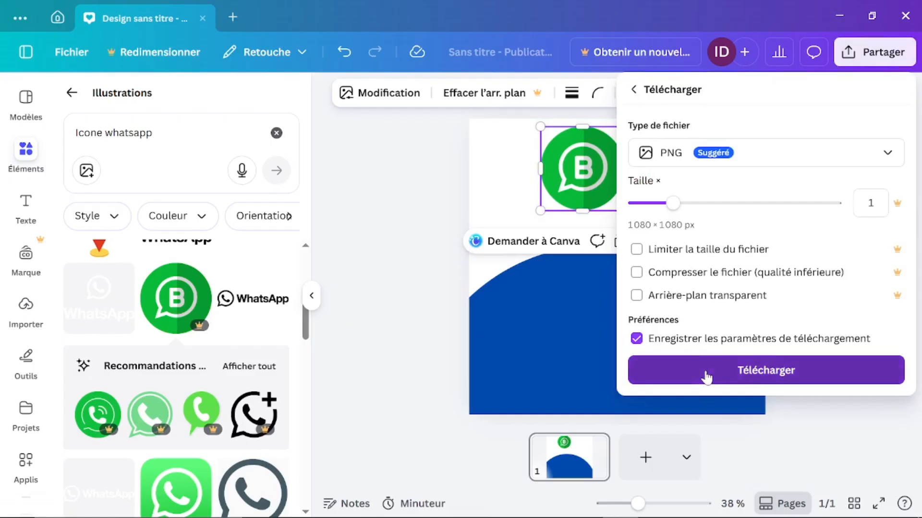
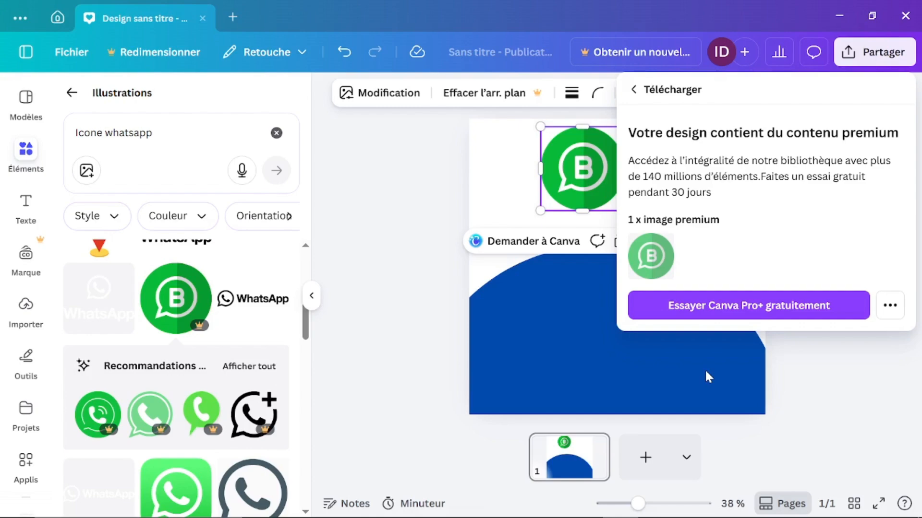
Step: Dismiss the premium notice and delete the WhatsApp Business icon from the page
left_click(423, 249)
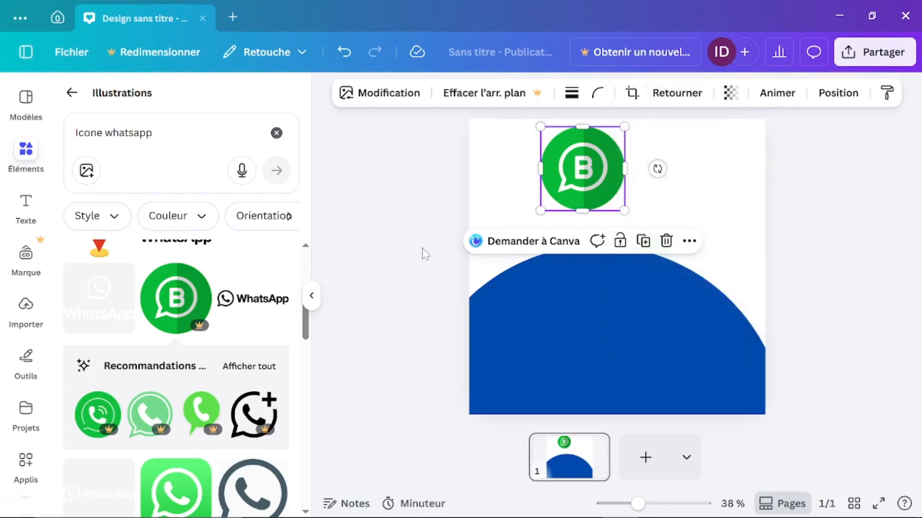
left_click(423, 249)
left_click(592, 185)
key("Delete")
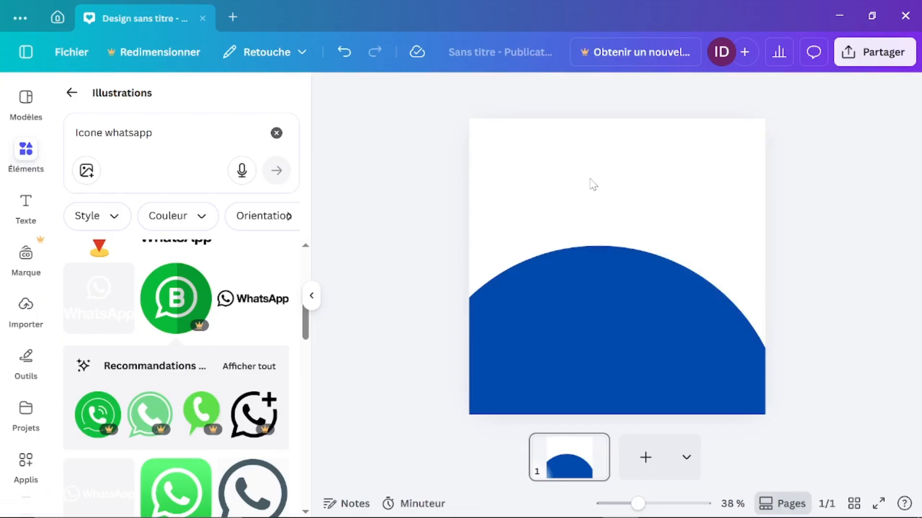
Step: Nudge the blue semicircle slightly left and down on the page
left_click(592, 310)
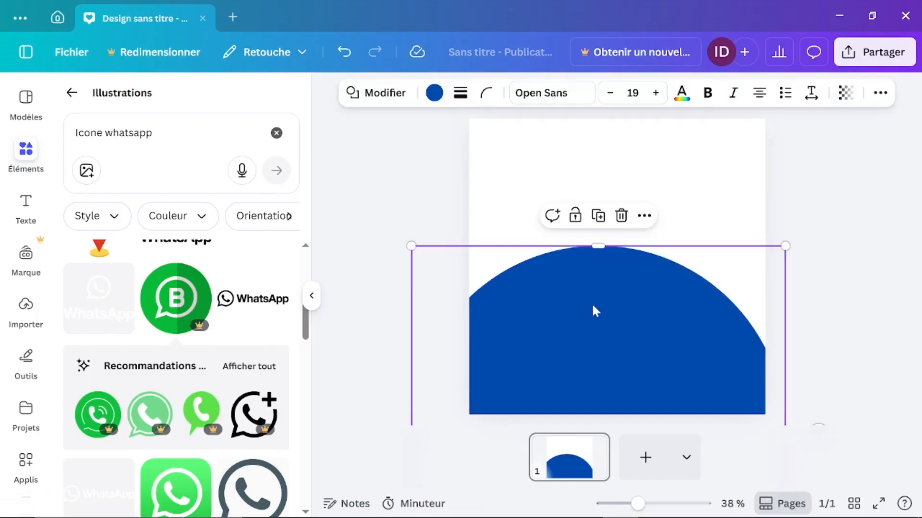
left_click_drag(593, 307, 572, 310)
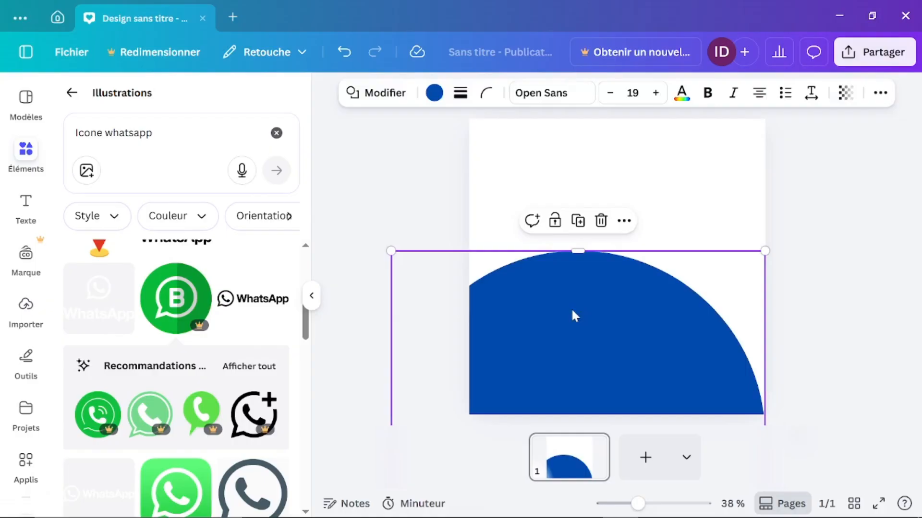
left_click(386, 188)
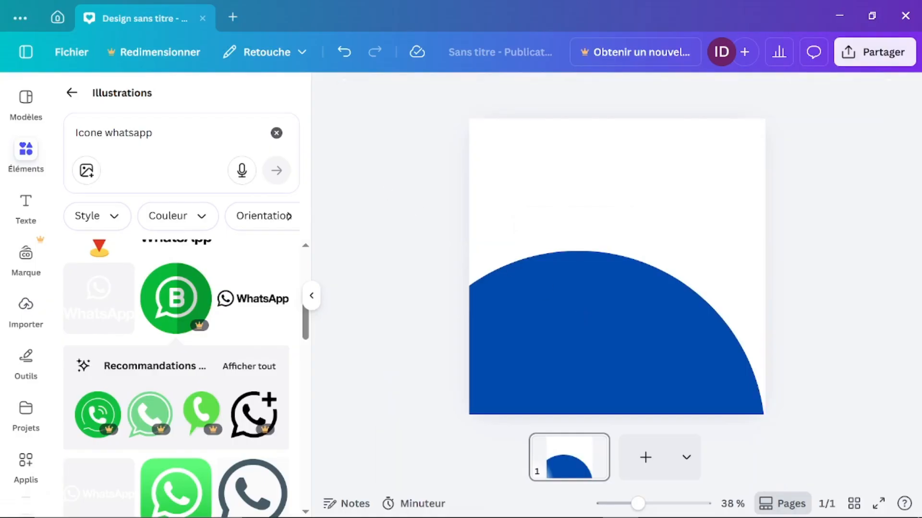
Step: Clear the Illustrations search and return to the main element categories
left_click(276, 133)
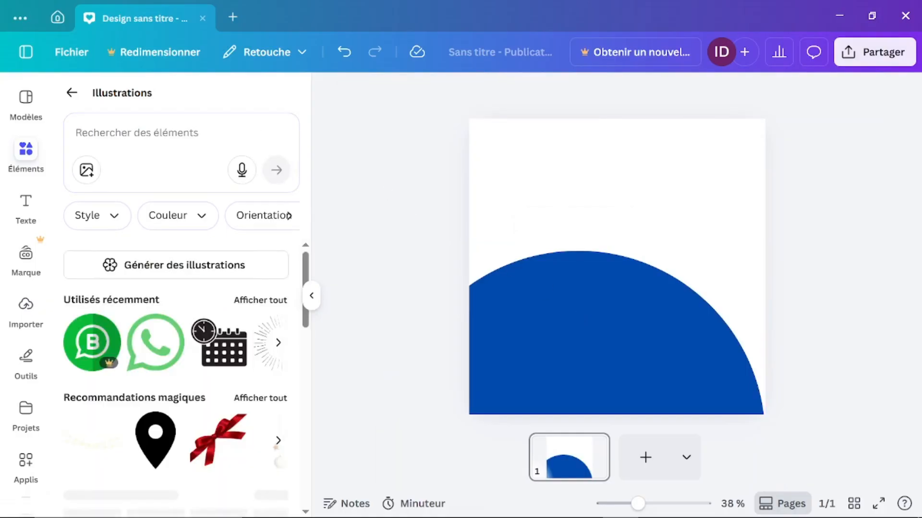
scroll(167, 410, "down", 5)
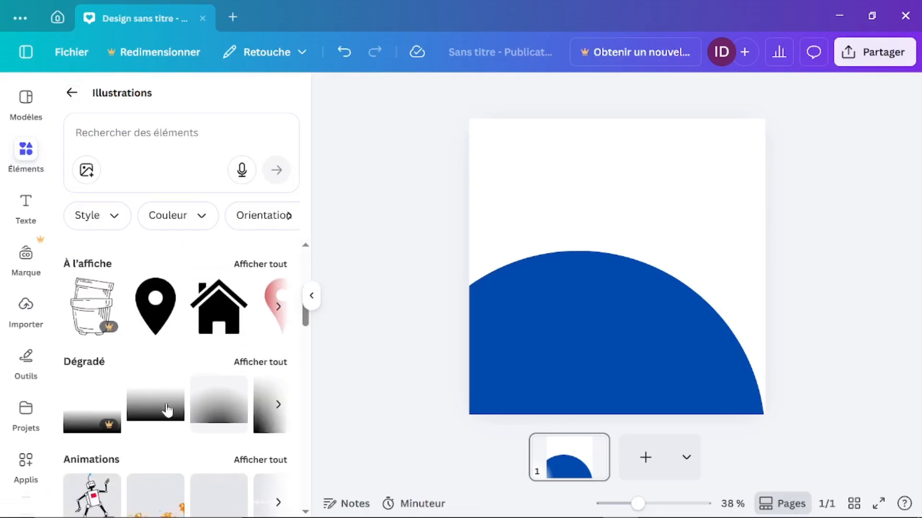
scroll(168, 409, "up", 5)
scroll(167, 409, "down", 5)
scroll(167, 409, "up", 5)
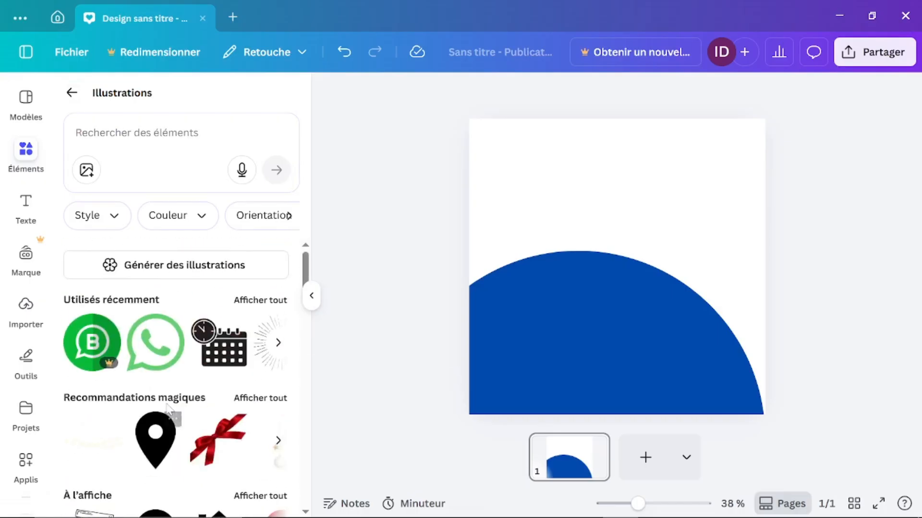
left_click(69, 95)
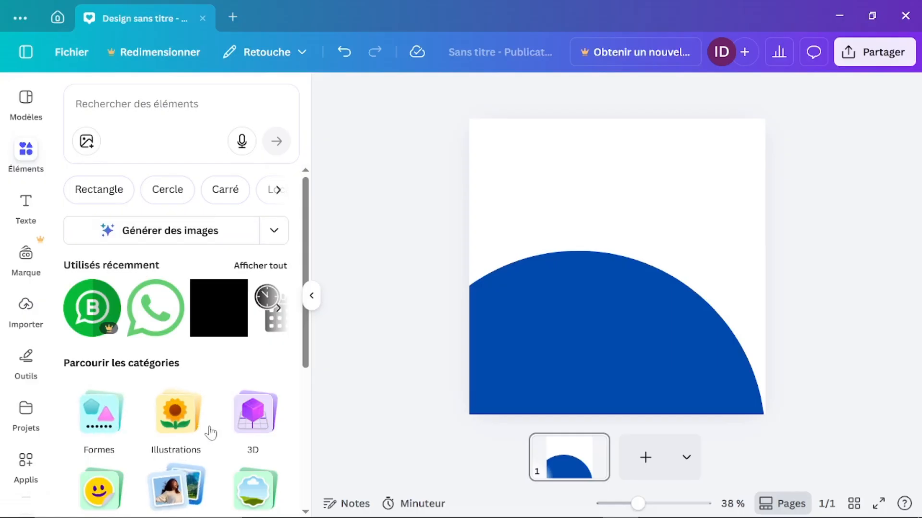
Step: Browse the 3D elements category, then go back to Éléments
scroll(216, 432, "down", 2)
left_click(256, 318)
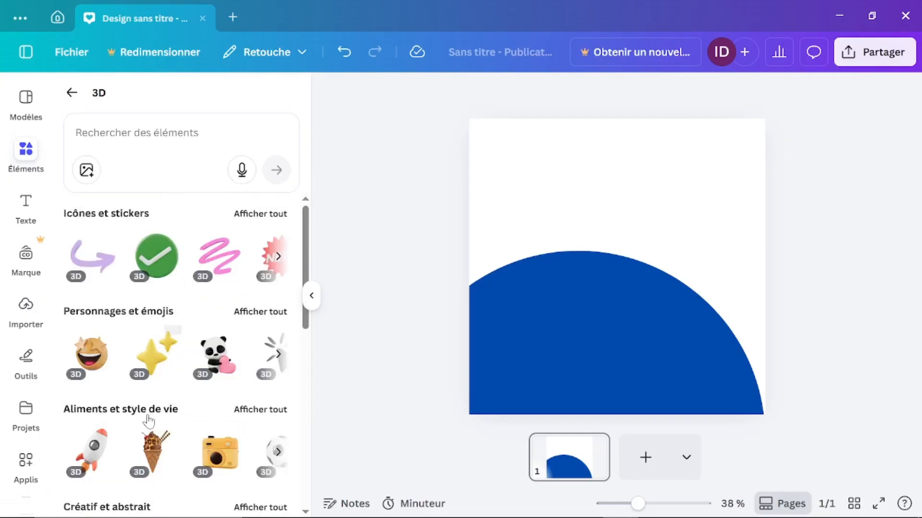
scroll(149, 421, "down", 3)
scroll(149, 421, "down", 4)
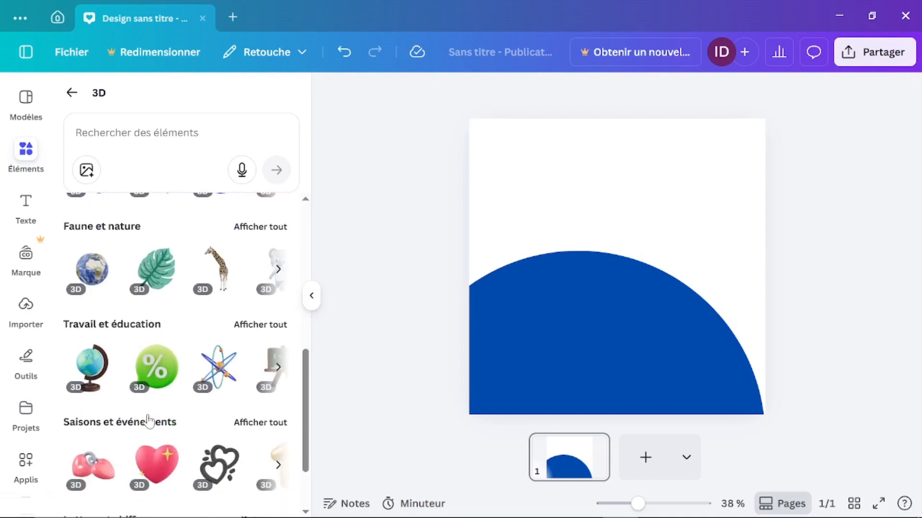
scroll(149, 421, "up", 7)
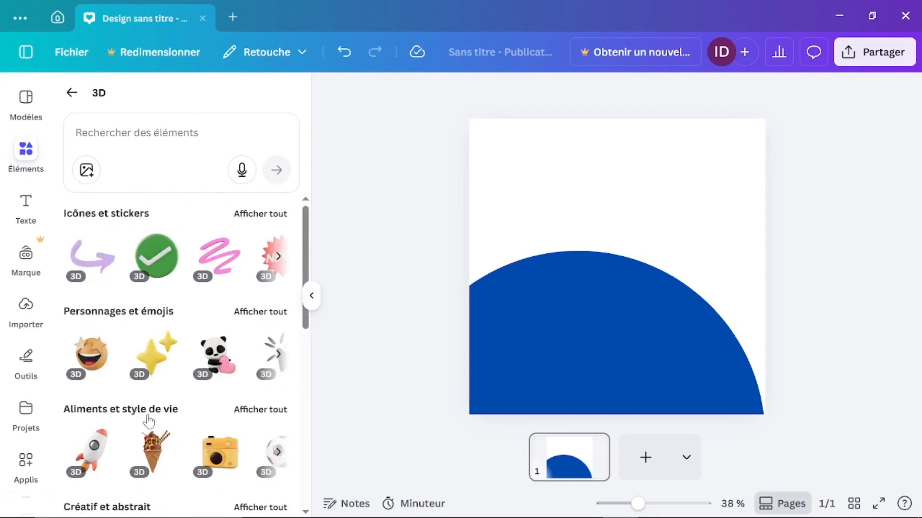
left_click(71, 93)
scroll(154, 340, "down", 5)
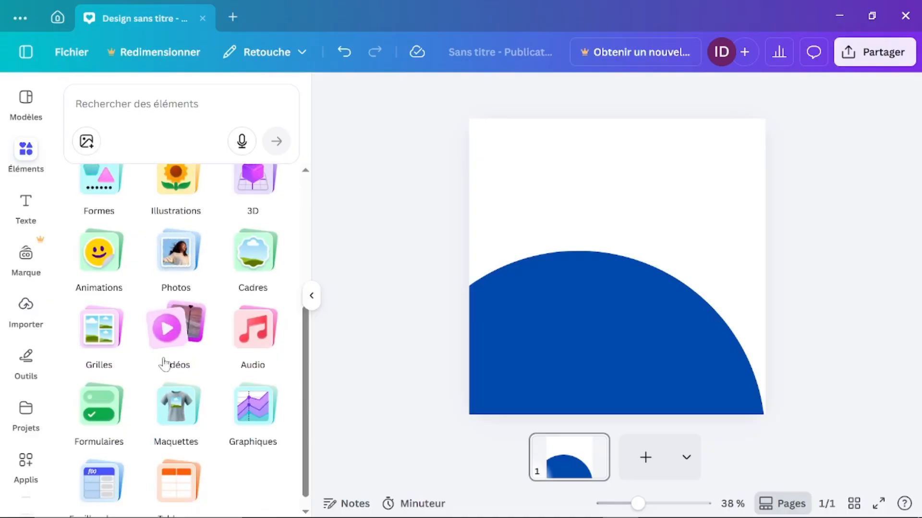
scroll(164, 365, "up", 5)
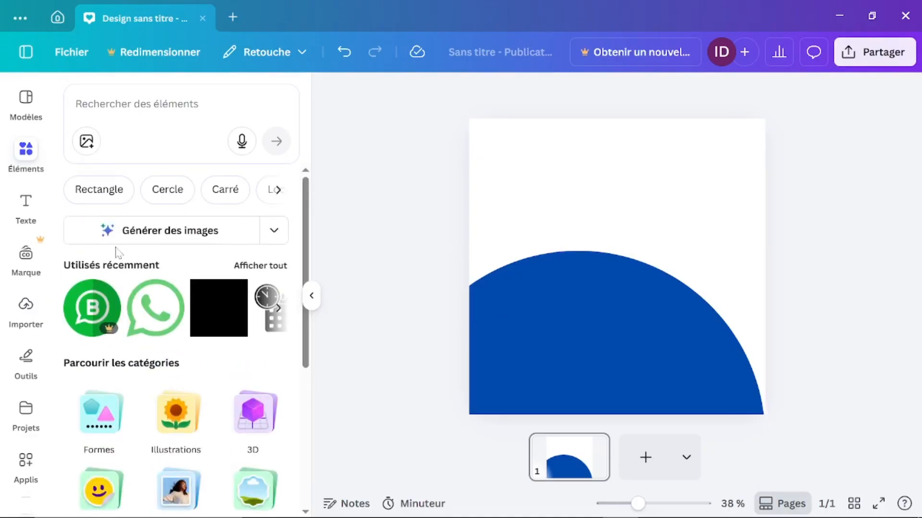
Step: Show the Texte panel and browse its default styles, dynamic text and font combinations
left_click(27, 204)
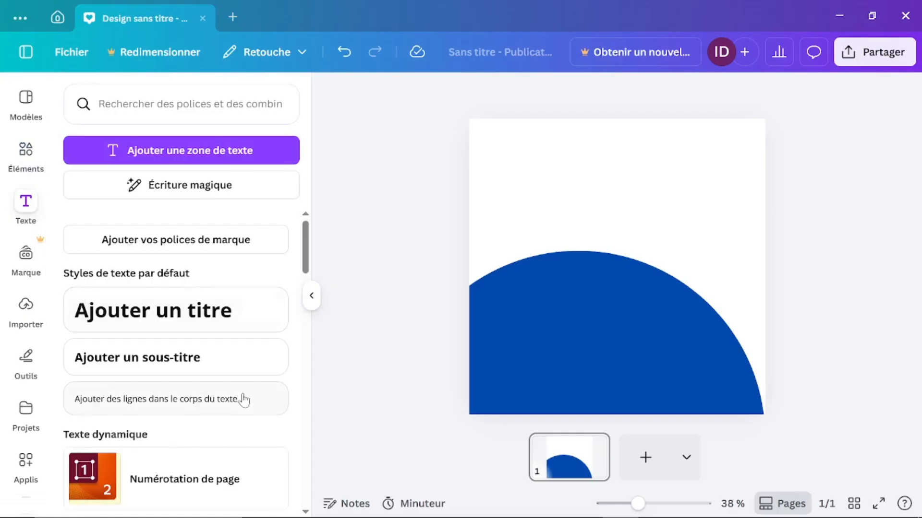
scroll(244, 399, "down", 12)
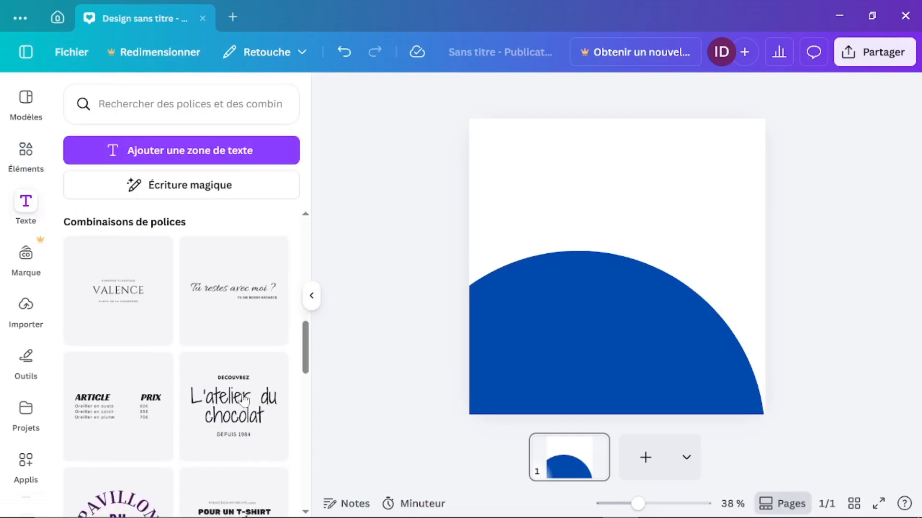
scroll(245, 401, "down", 3)
scroll(169, 454, "down", 5)
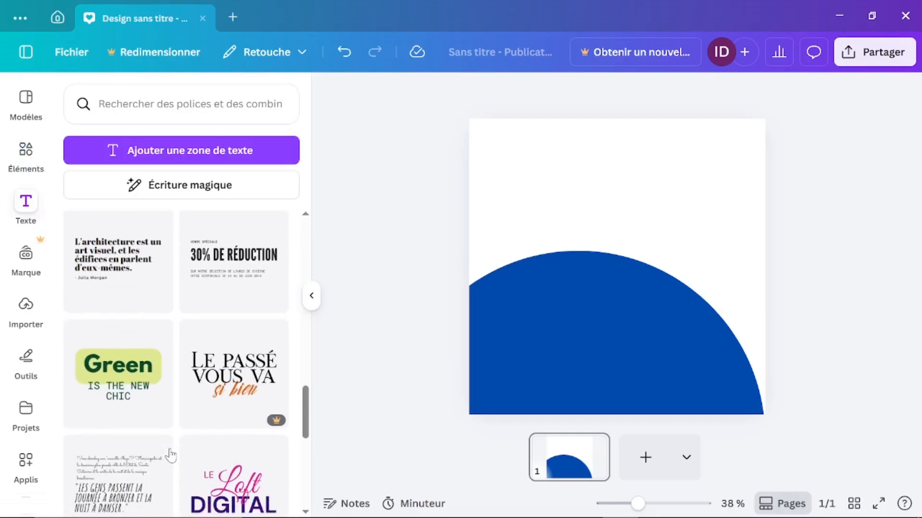
scroll(170, 455, "down", 3)
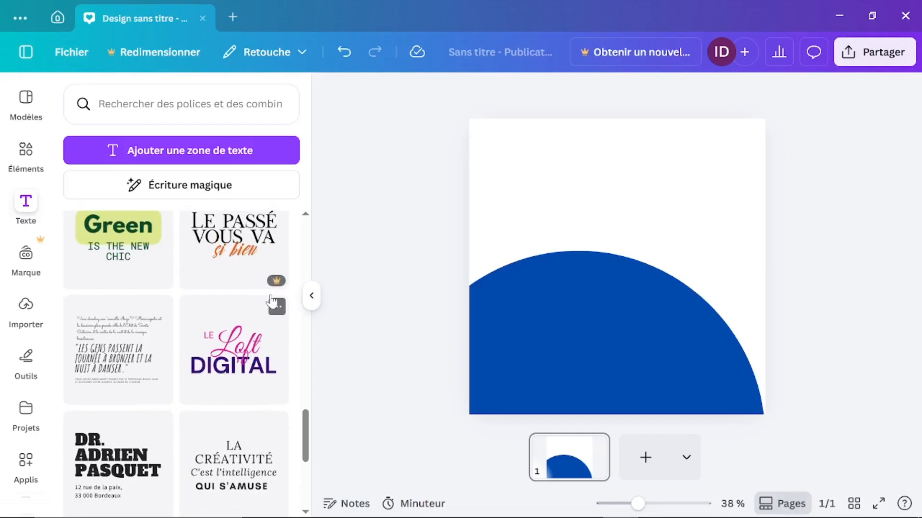
mouse_move(281, 284)
scroll(220, 416, "down", 8)
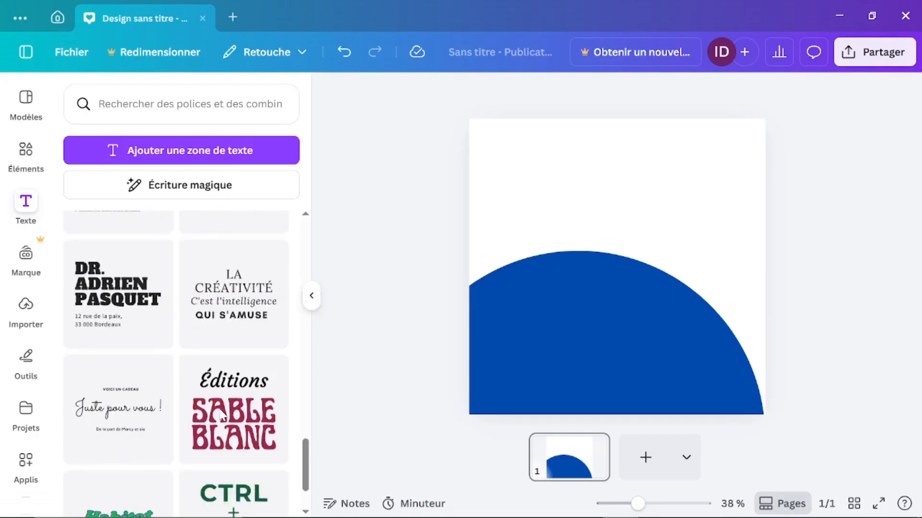
scroll(221, 416, "down", 3)
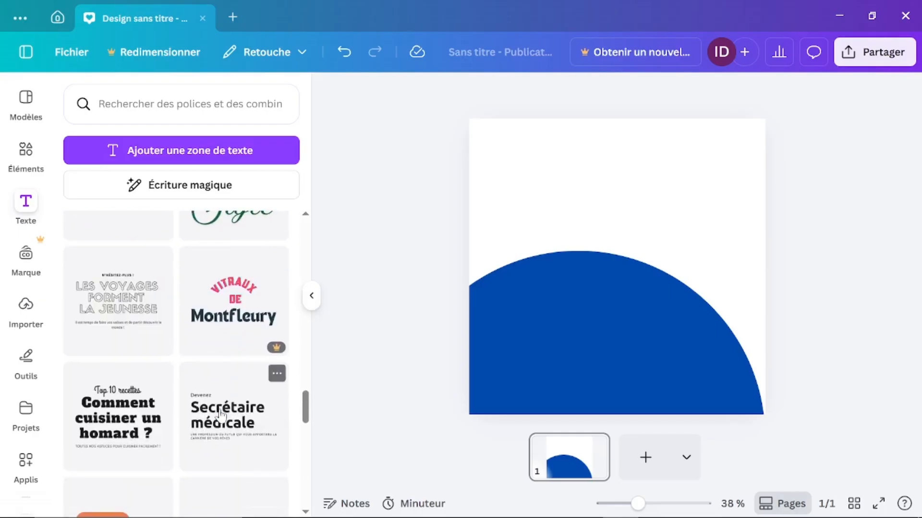
scroll(221, 415, "down", 4)
scroll(220, 416, "up", 15)
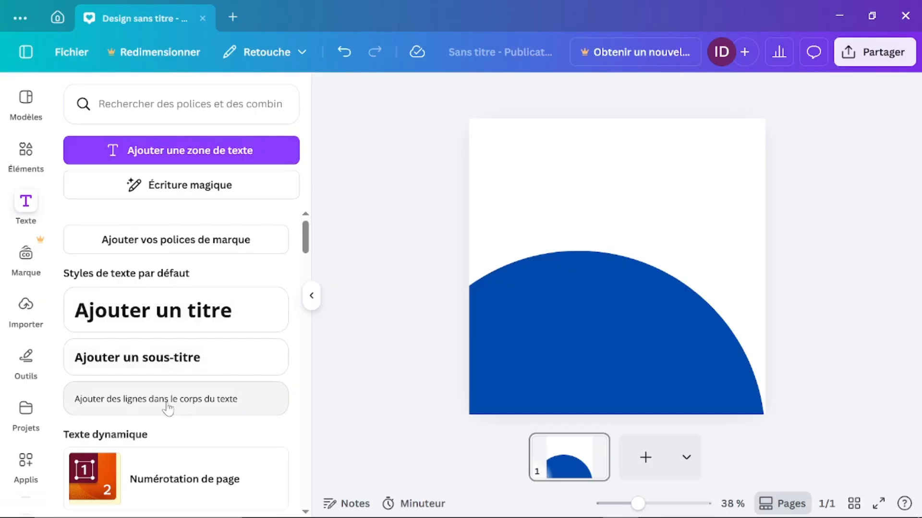
scroll(168, 408, "down", 3)
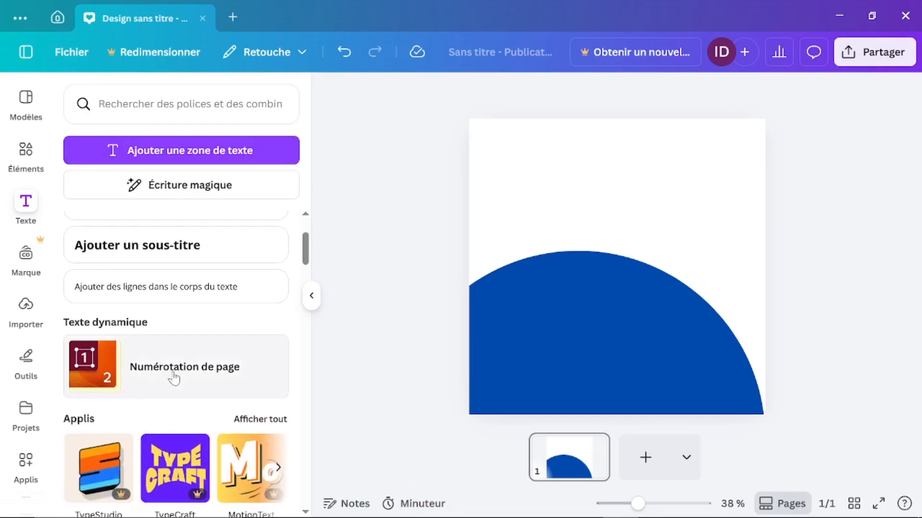
scroll(177, 456, "down", 3)
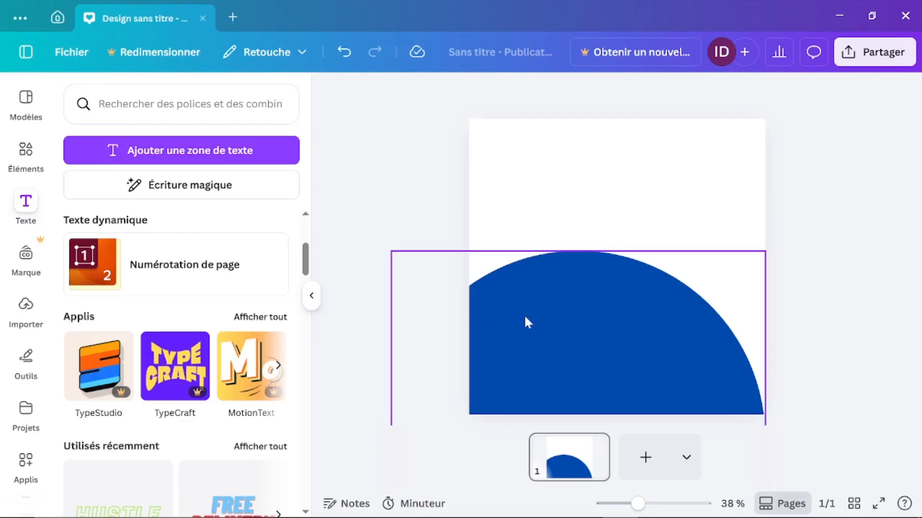
Step: Add a 'Votre texte de paragraphe' box above the blue semicircle, then raise the semicircle
left_click(569, 327)
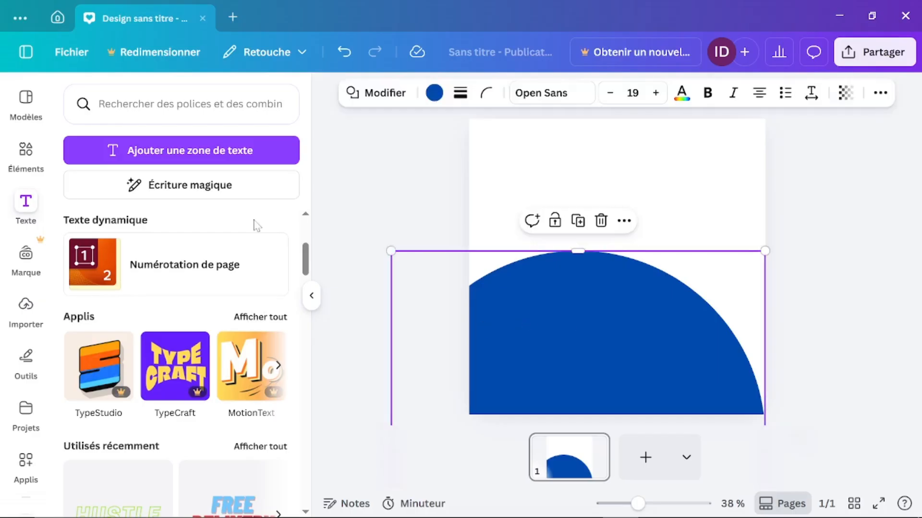
left_click(159, 152)
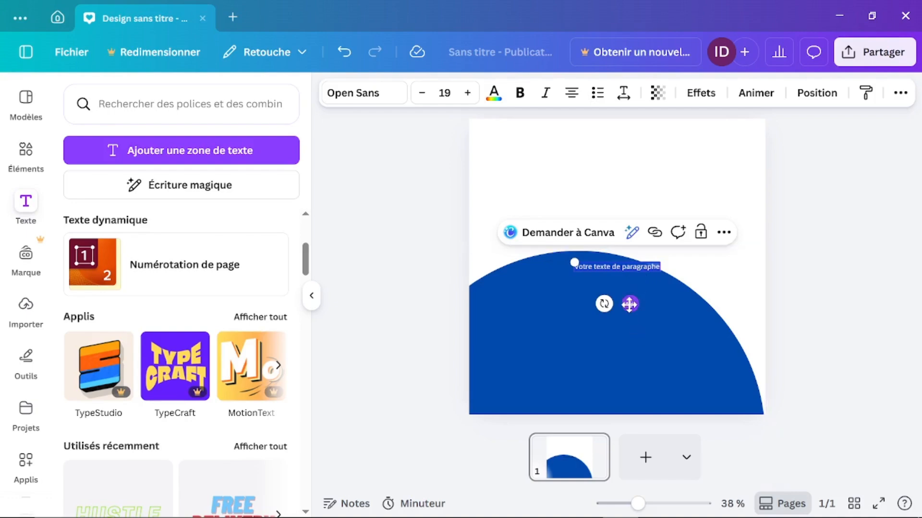
left_click_drag(629, 304, 621, 201)
left_click_drag(597, 331, 595, 297)
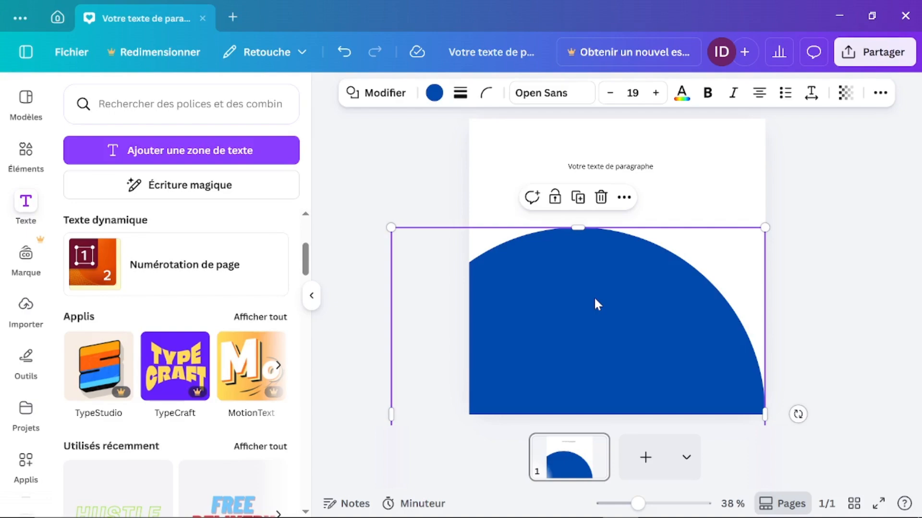
left_click(579, 198)
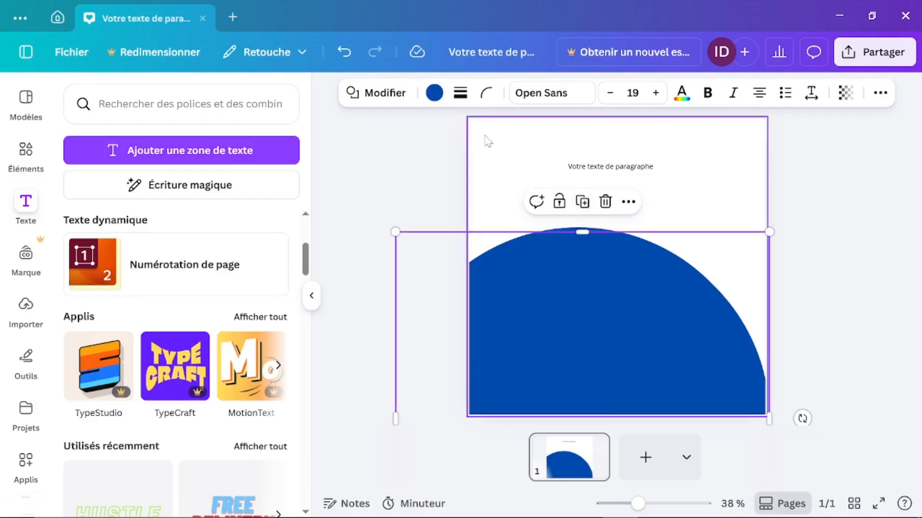
left_click(434, 92)
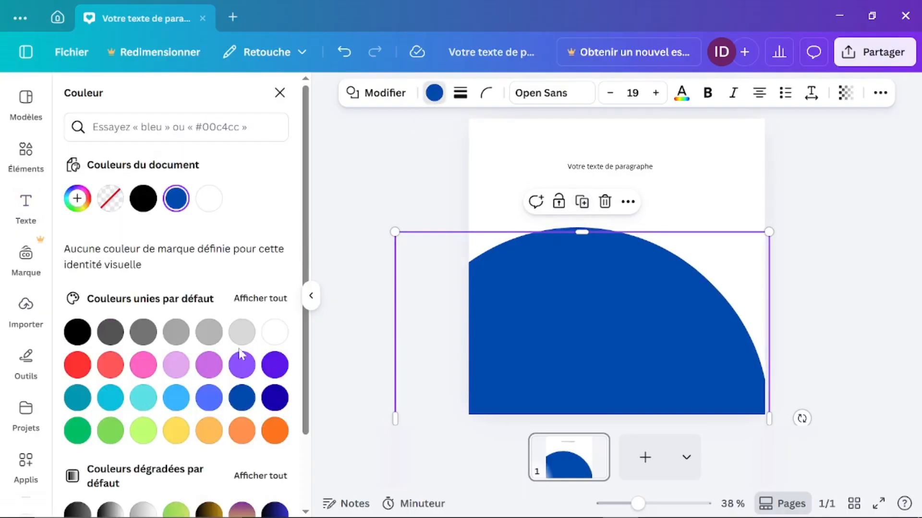
left_click(275, 431)
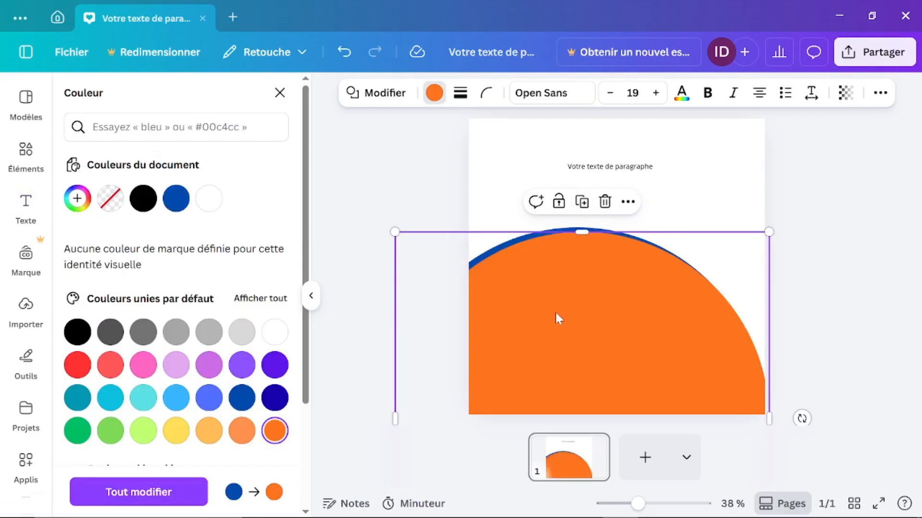
left_click(816, 296)
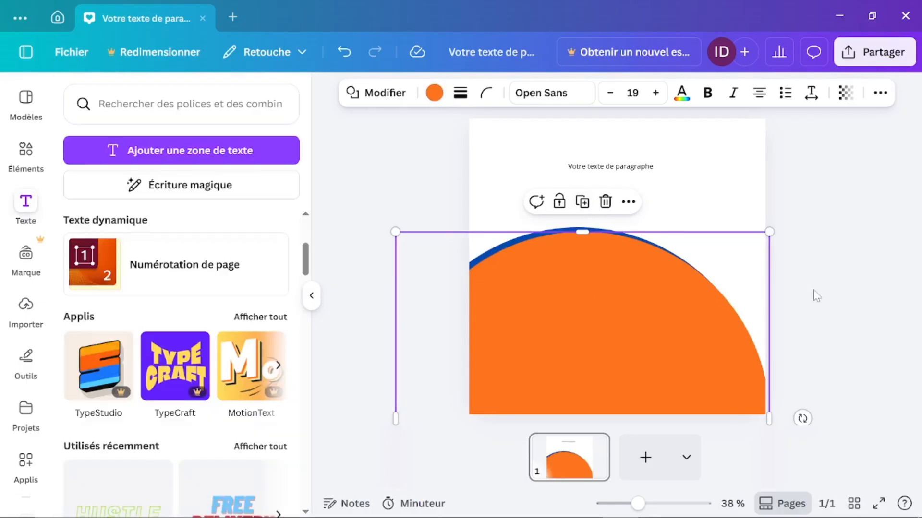
left_click(816, 296)
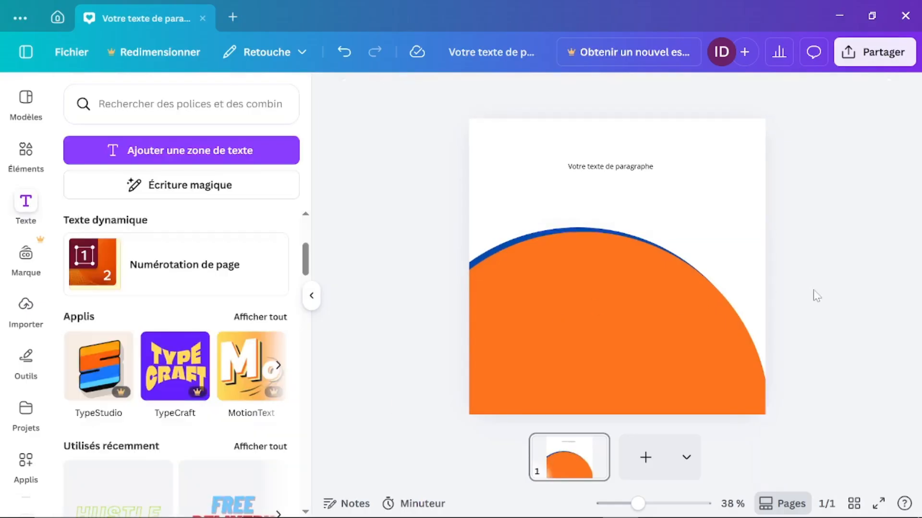
Step: Replace the placeholder paragraph text with 'CANVA PRO'
double_click(610, 166)
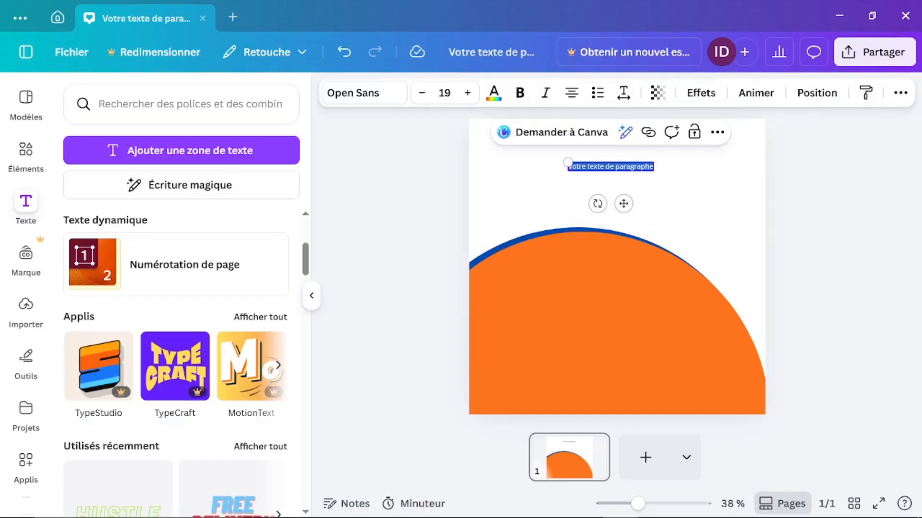
key("BackSpace")
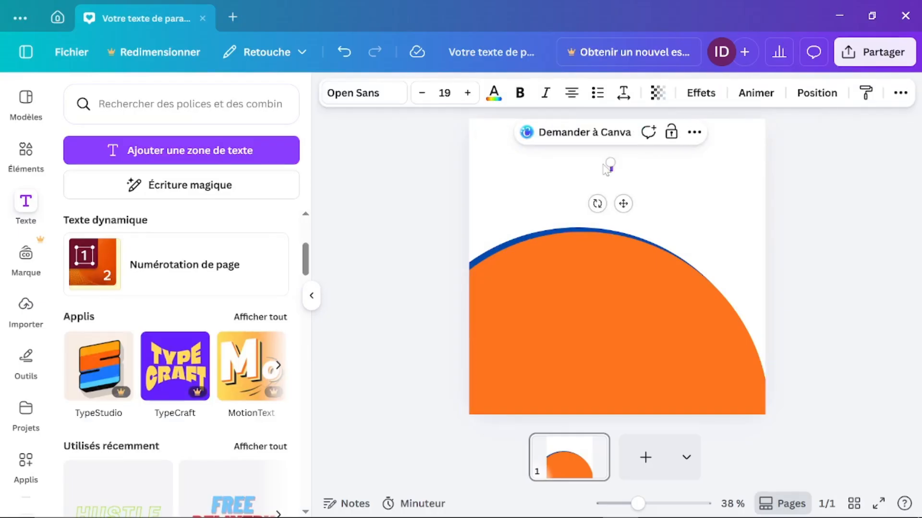
type("DESIGN")
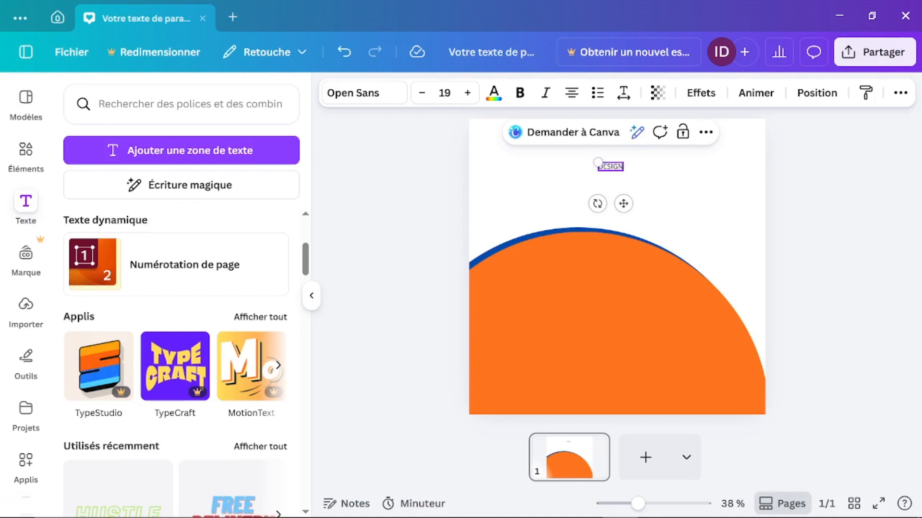
key("BackSpace")
key("BackSpace")
key("BackSpace")
key("BackSpace")
key("BackSpace")
key("BackSpace")
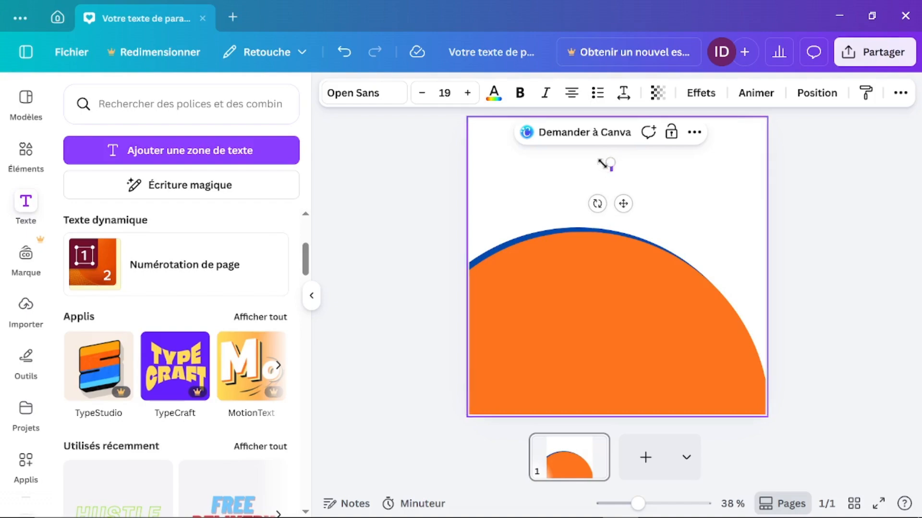
type("CANVA PR")
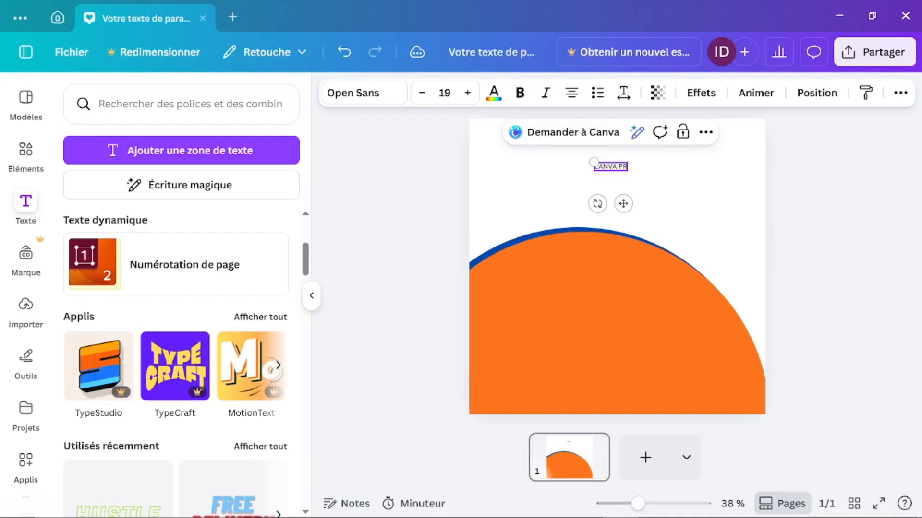
type("O")
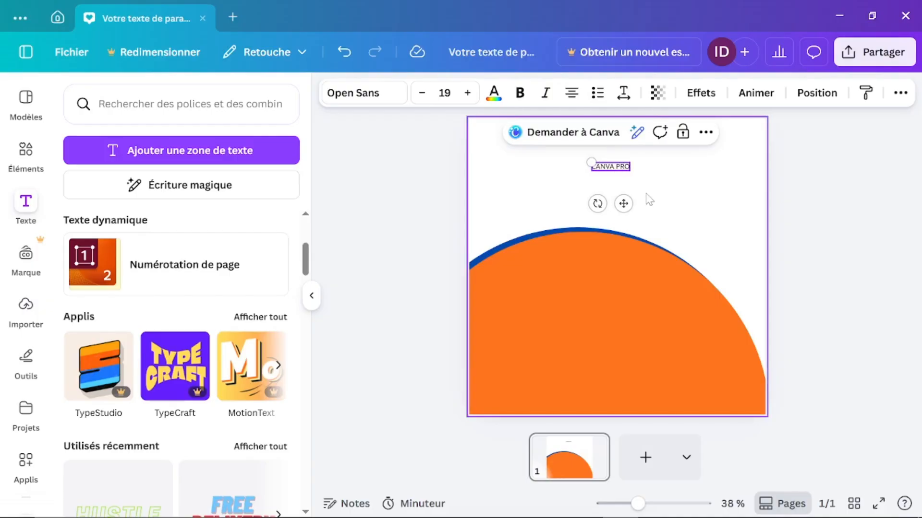
left_click(669, 231)
left_click(609, 168)
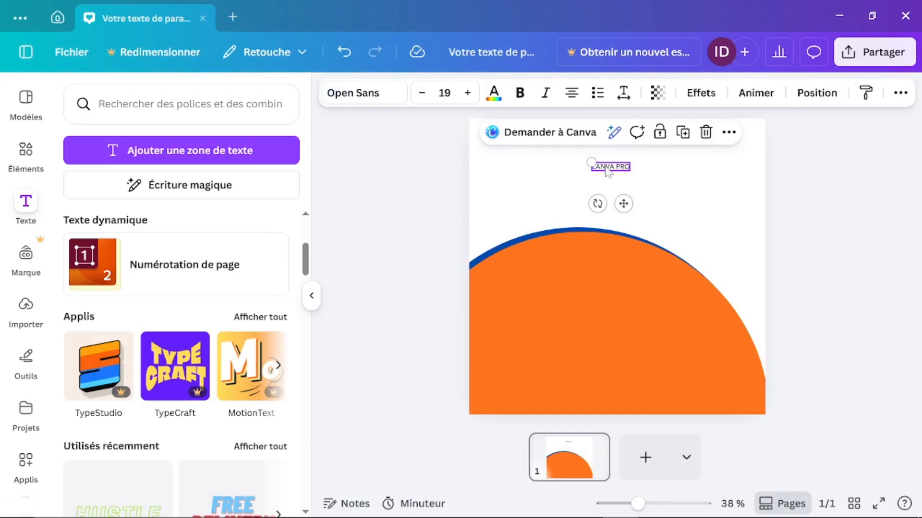
Step: Change the title font to Anton by searching 'ANT'
left_click(356, 97)
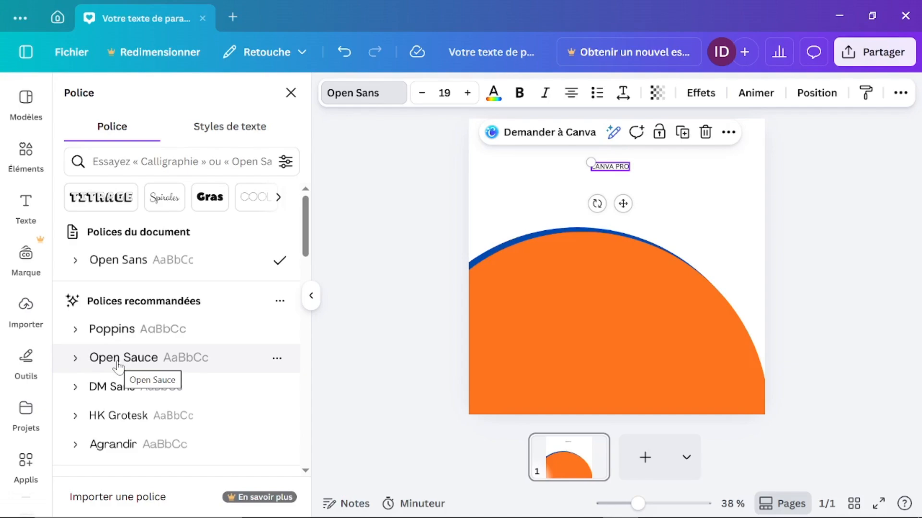
scroll(118, 367, "down", 15)
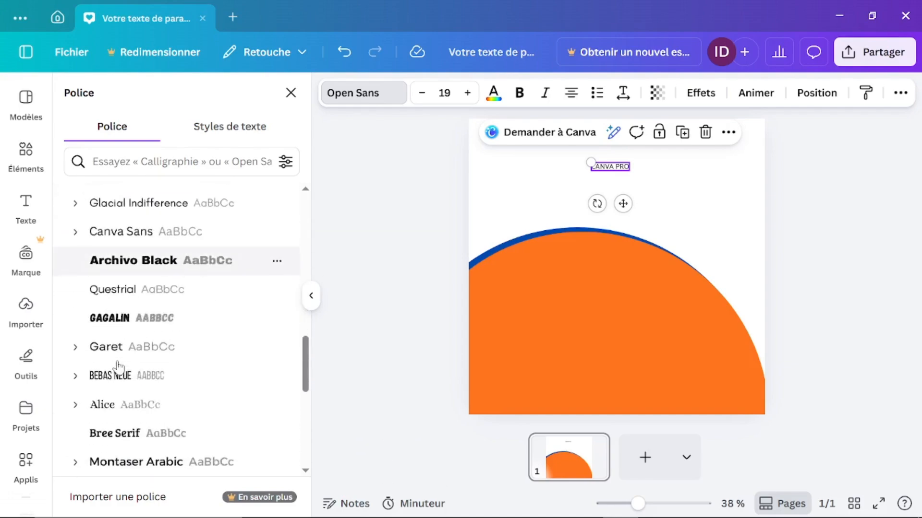
scroll(117, 367, "down", 10)
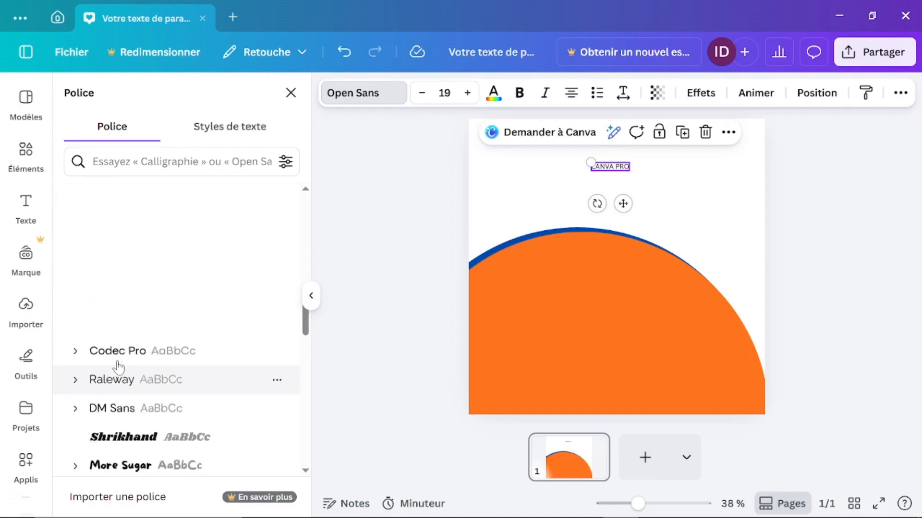
scroll(117, 367, "up", 20)
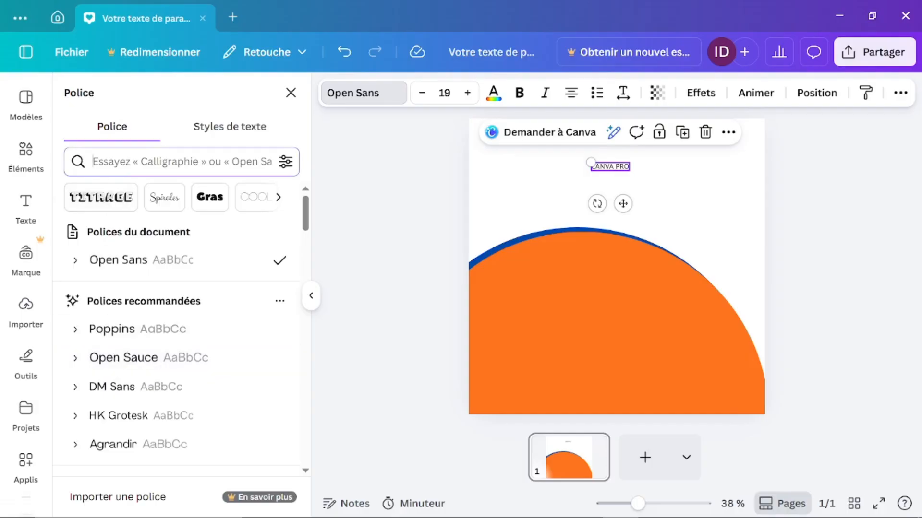
left_click(168, 161)
type("ANT")
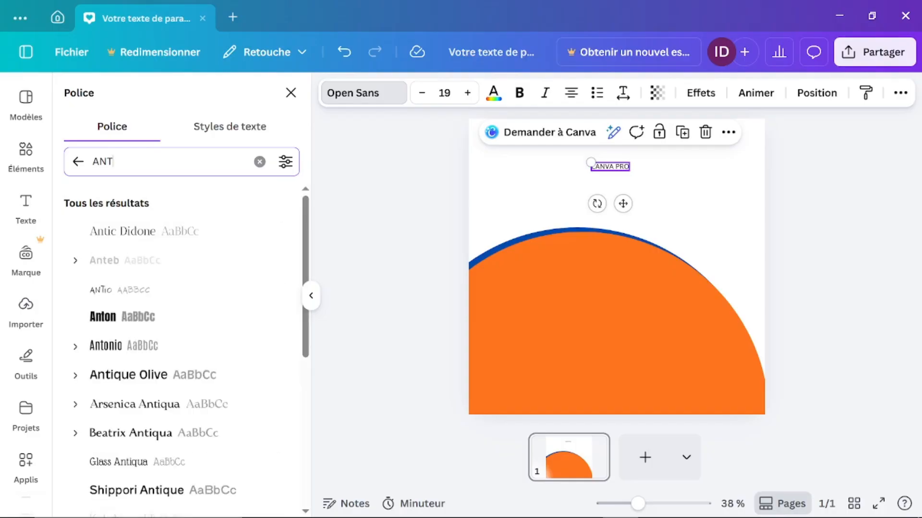
left_click(108, 321)
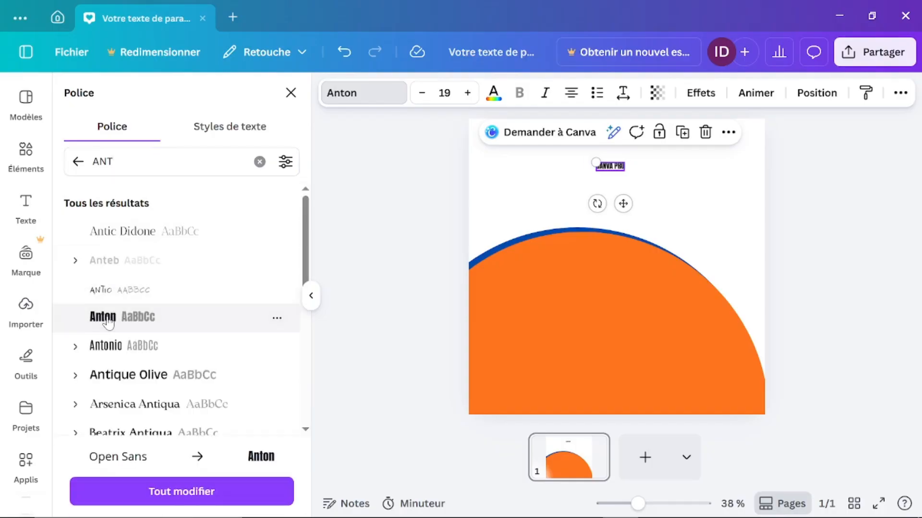
Step: Set the title size to 100, then enlarge it to about 149 and centre it at the top
left_click(468, 93)
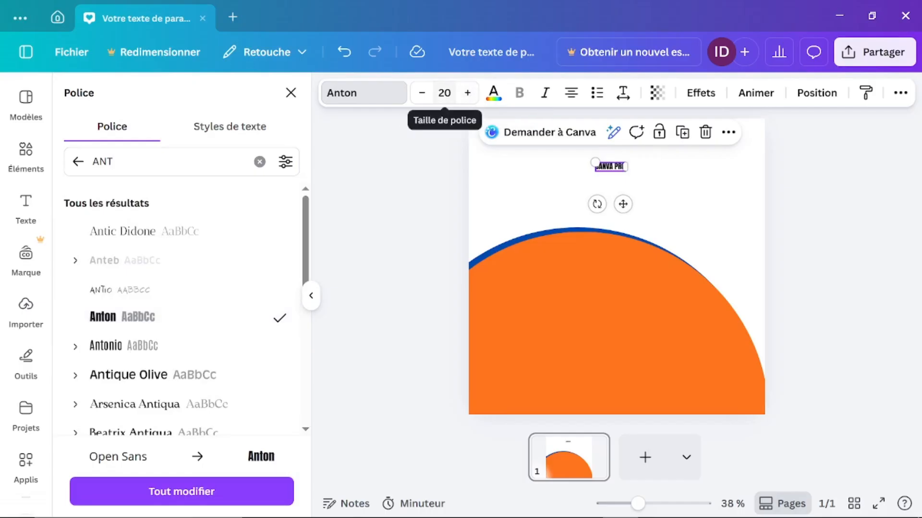
double_click(445, 94)
key("BackSpace")
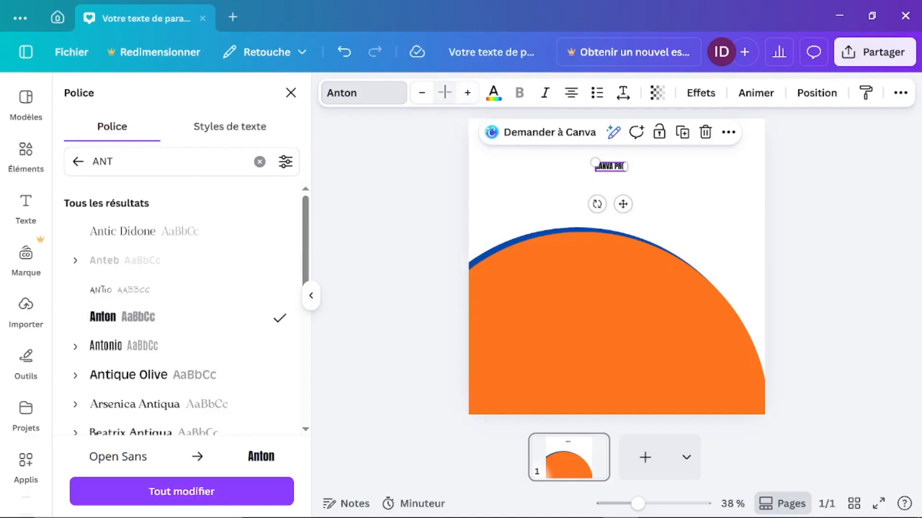
type("100")
key("Return")
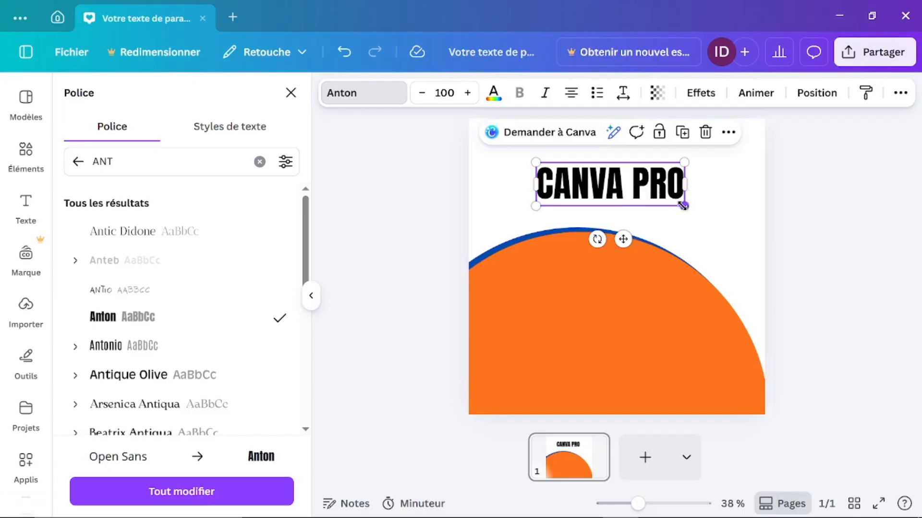
left_click_drag(682, 206, 753, 240)
left_click_drag(660, 201, 630, 169)
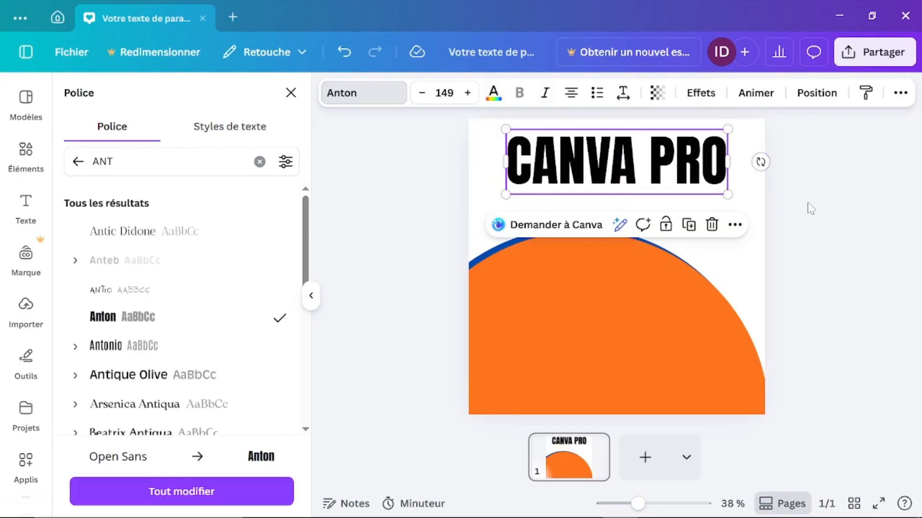
left_click(646, 160)
left_click(639, 158)
Step: Make the CANVA PRO title italic and colour it light blue
left_click(812, 261)
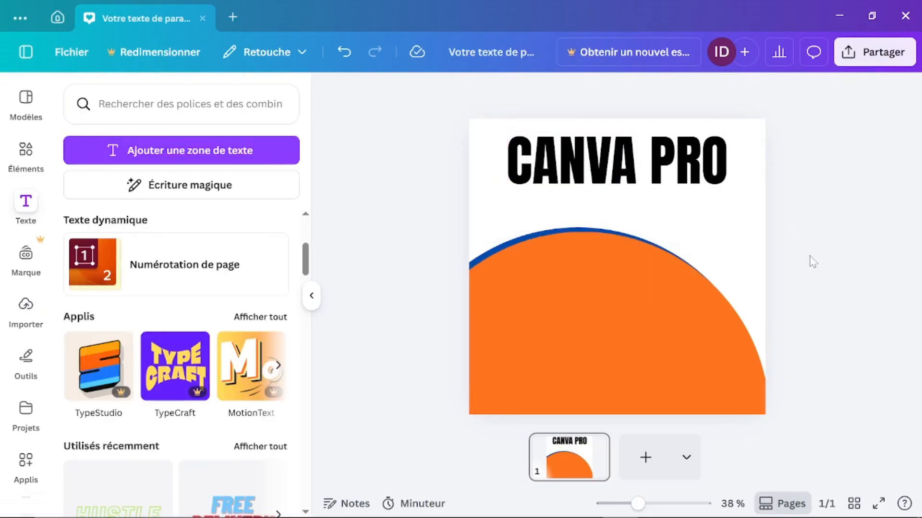
left_click(641, 176)
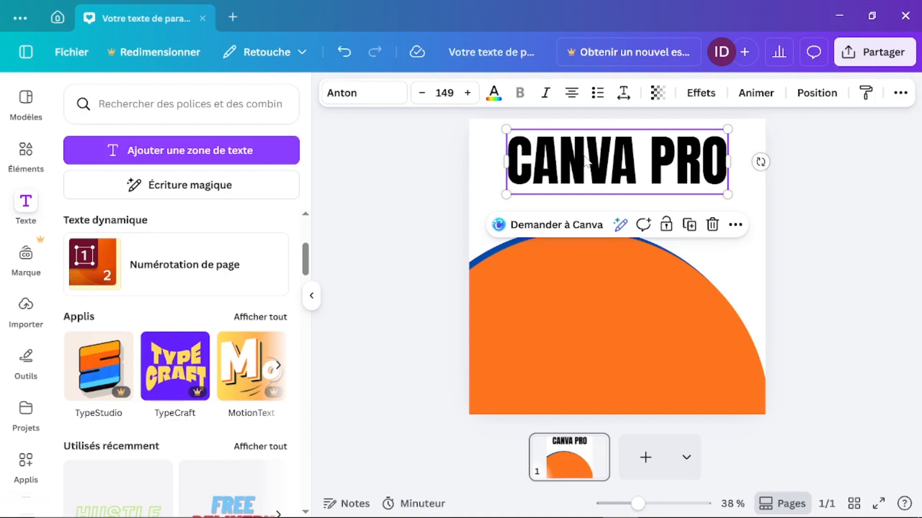
left_click(835, 267)
left_click(609, 155)
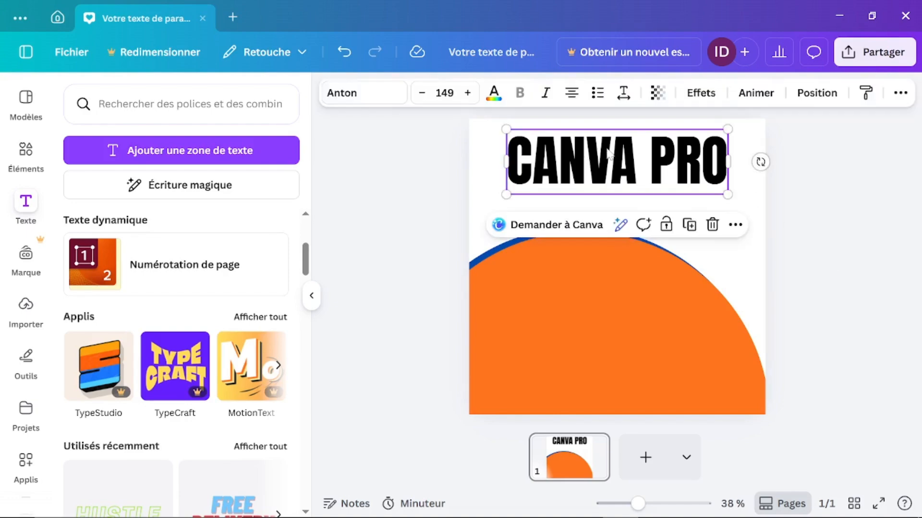
left_click(547, 94)
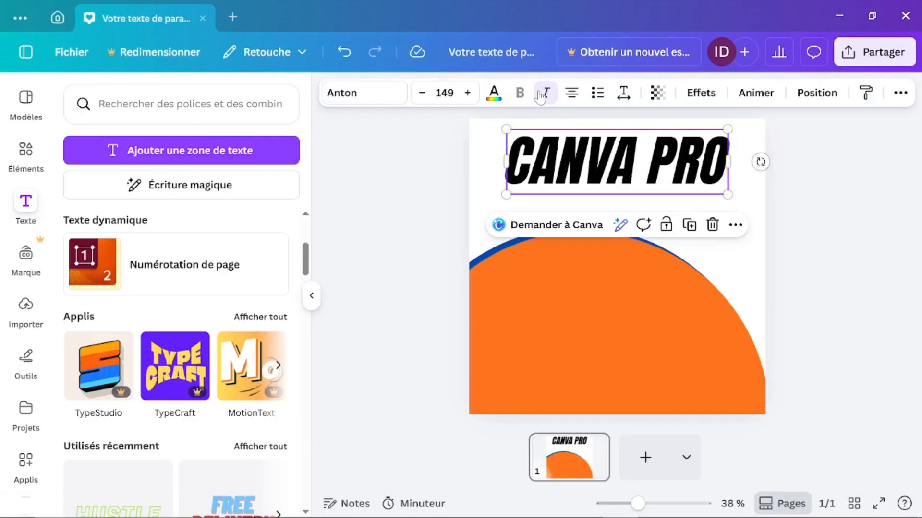
left_click(495, 94)
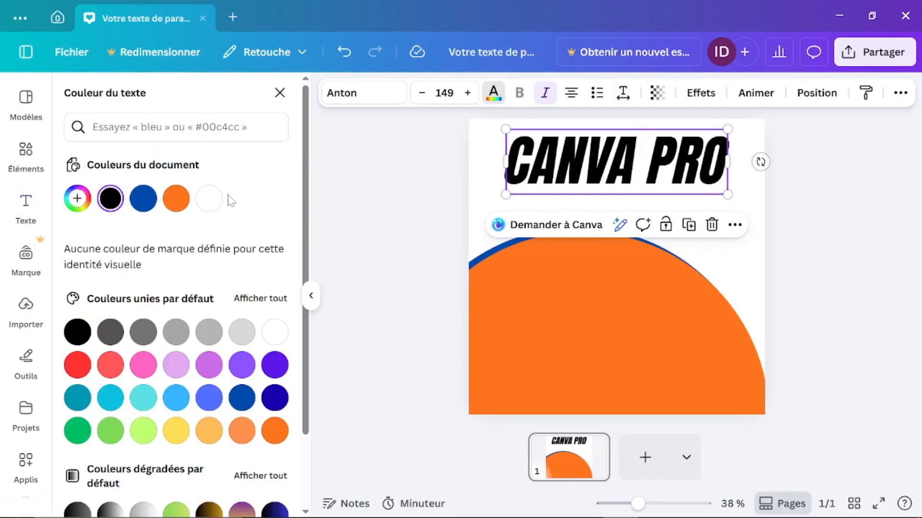
left_click(110, 399)
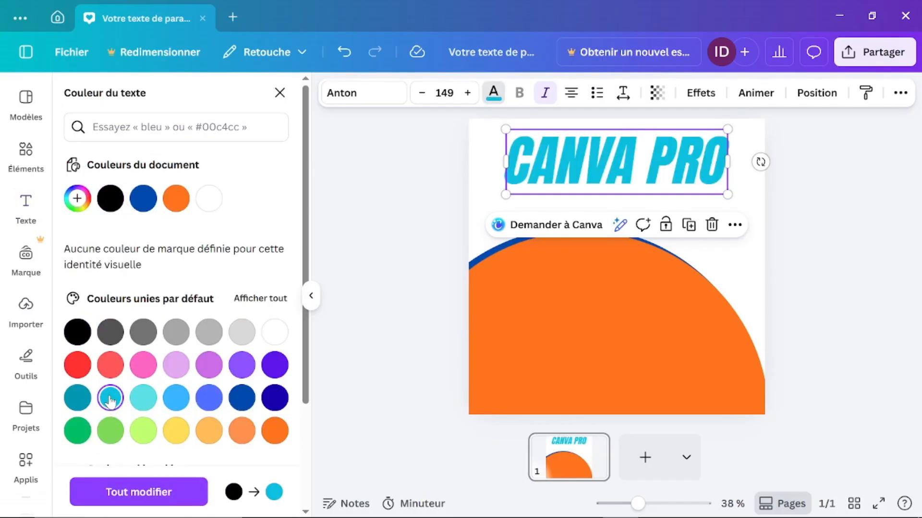
left_click(176, 399)
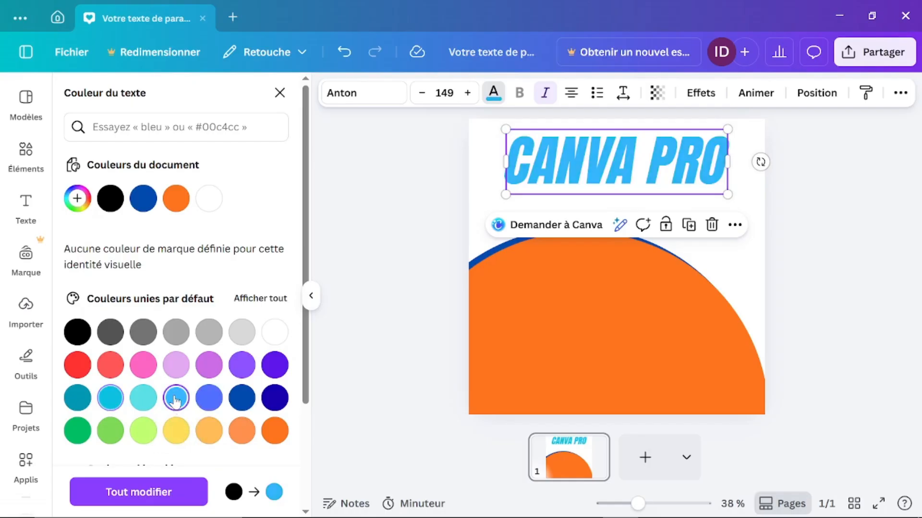
Step: Cycle the title through alignments and bulleted/numbered lists, ending with no list formatting
left_click(576, 98)
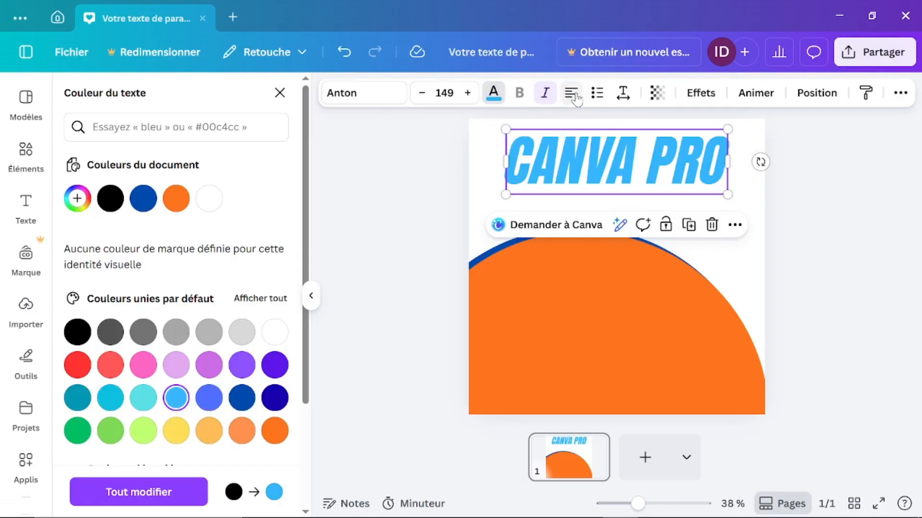
left_click(577, 98)
left_click(576, 98)
left_click(576, 98)
left_click(596, 94)
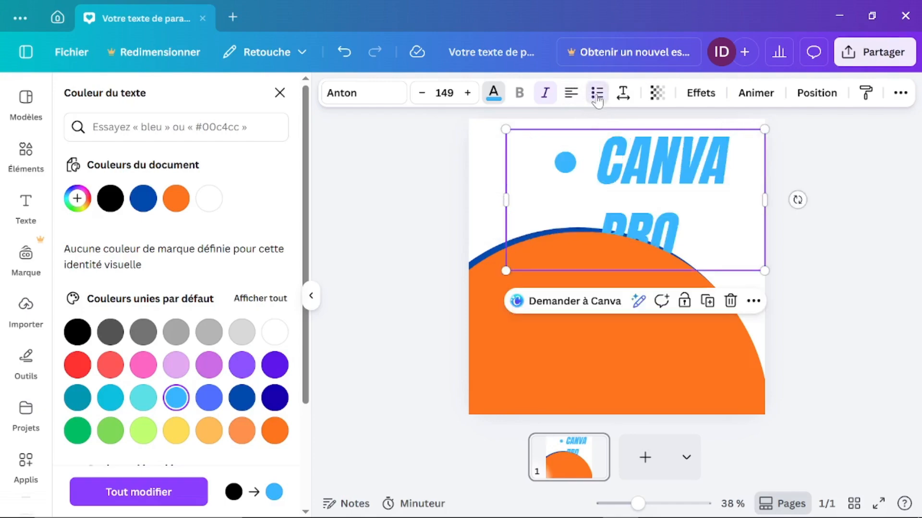
left_click(597, 94)
left_click(597, 94)
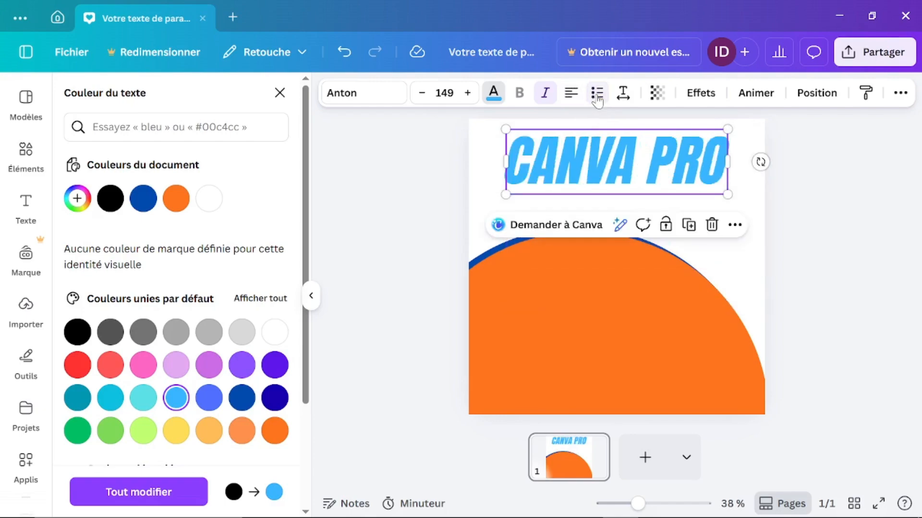
Step: Experiment with the title's letter spacing, widening and tightening it
left_click(624, 96)
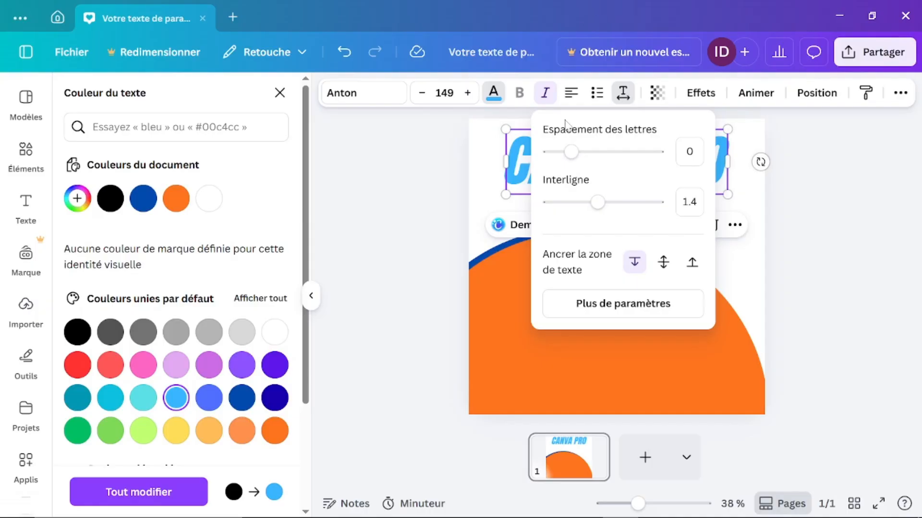
mouse_move(571, 153)
left_mouse_down()
mouse_move(595, 154)
mouse_move(582, 152)
left_mouse_up()
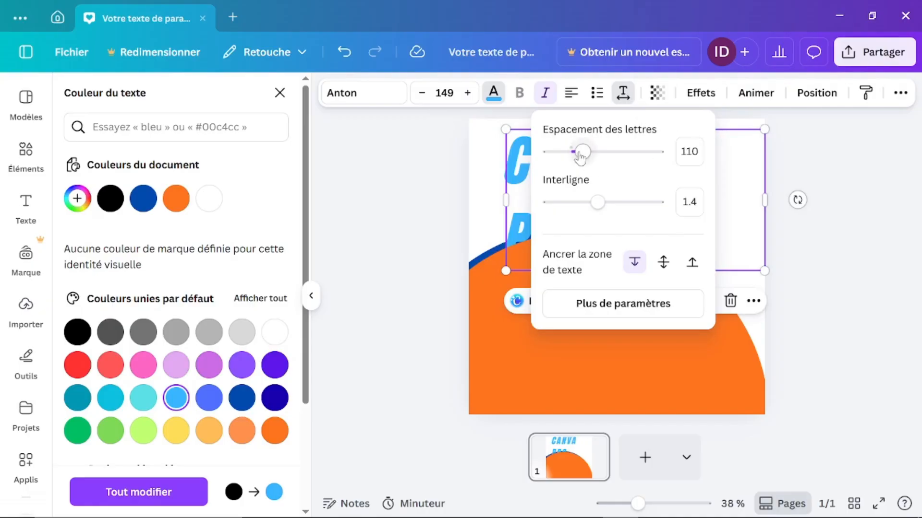
left_click_drag(580, 156, 568, 162)
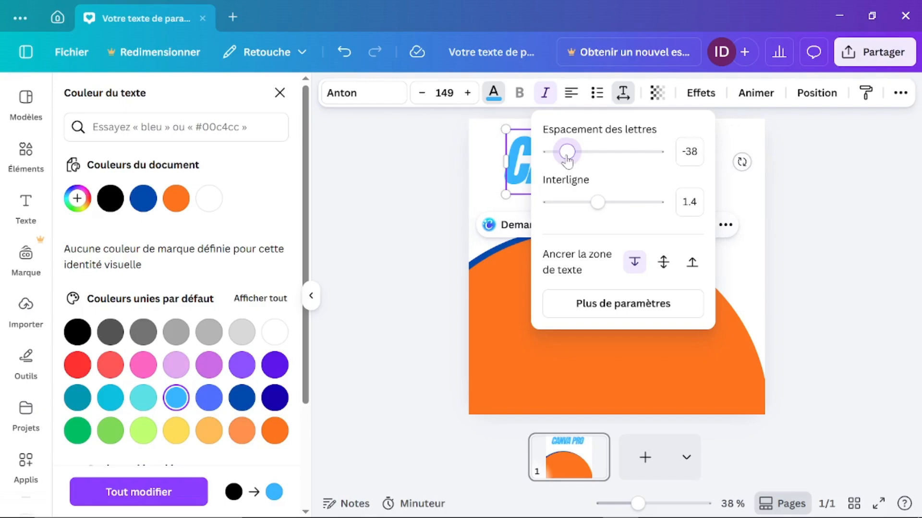
left_click(816, 233)
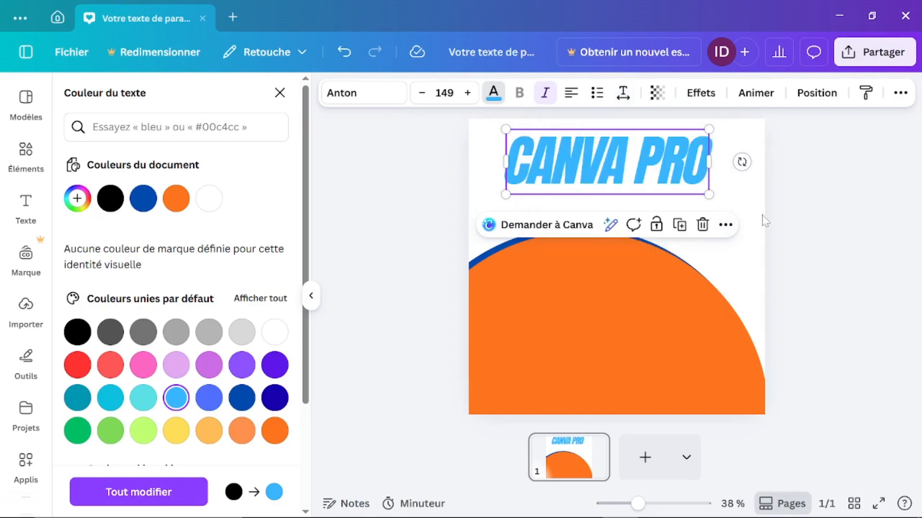
left_click(623, 93)
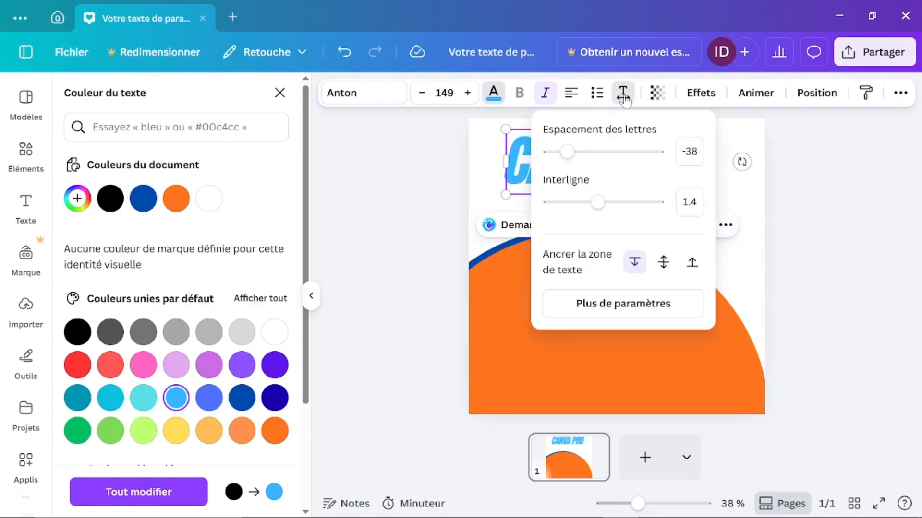
left_click_drag(572, 154, 584, 154)
left_click(848, 247)
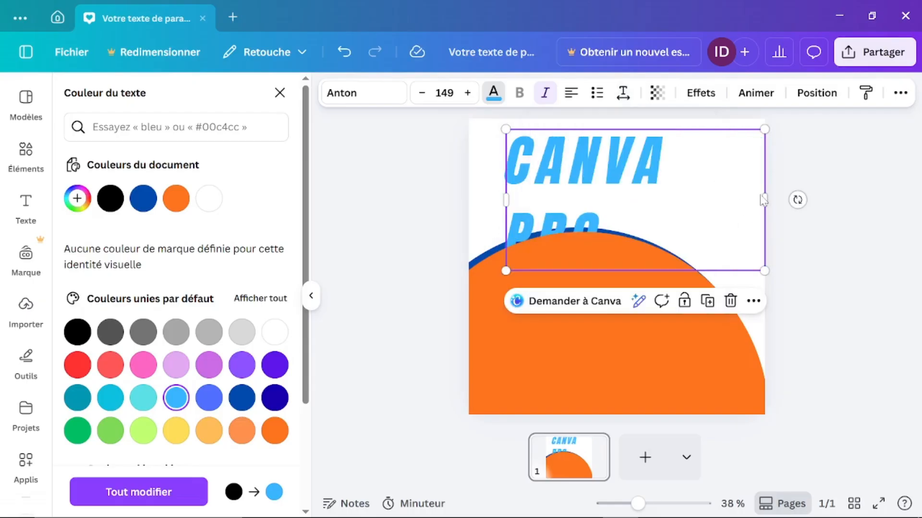
Step: Widen the text box to one line, tighten letter spacing to 27, then narrow the box
left_click_drag(765, 198, 840, 162)
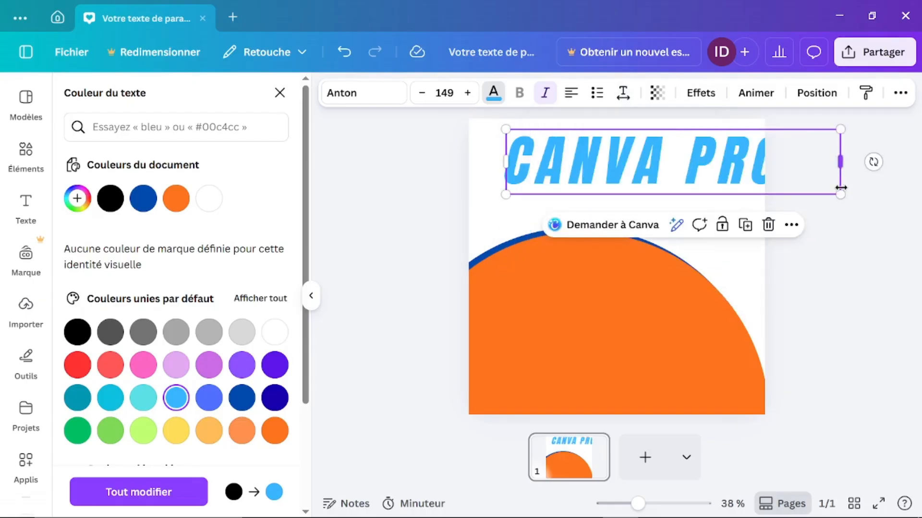
left_click(622, 94)
left_click_drag(582, 153, 575, 158)
left_click(815, 271)
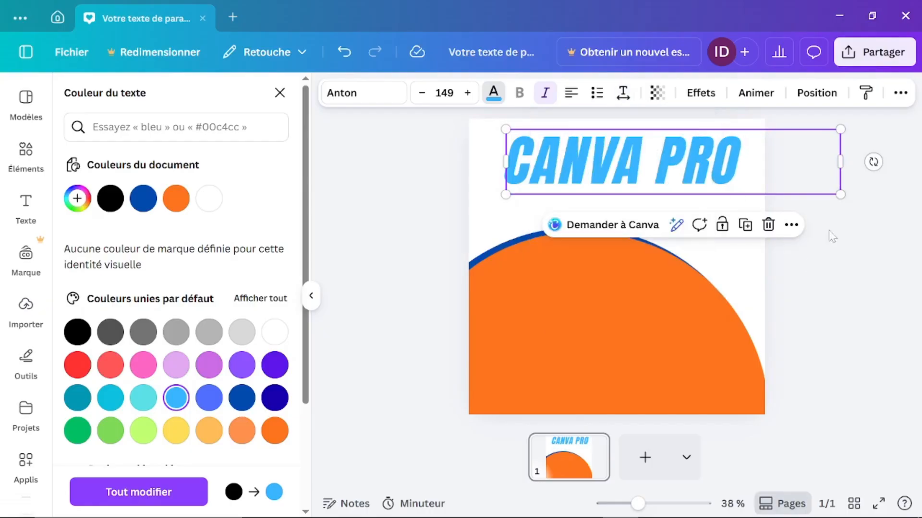
left_click_drag(840, 162, 762, 170)
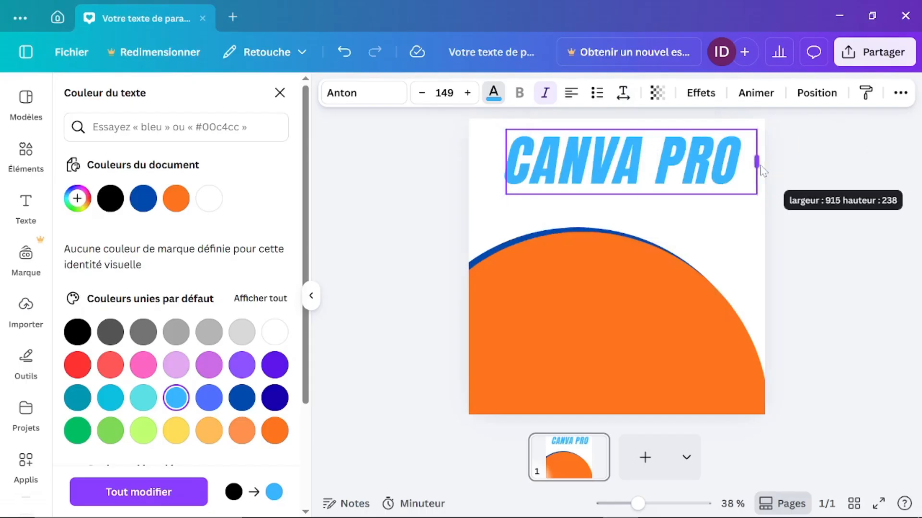
left_click(622, 93)
left_click(690, 151)
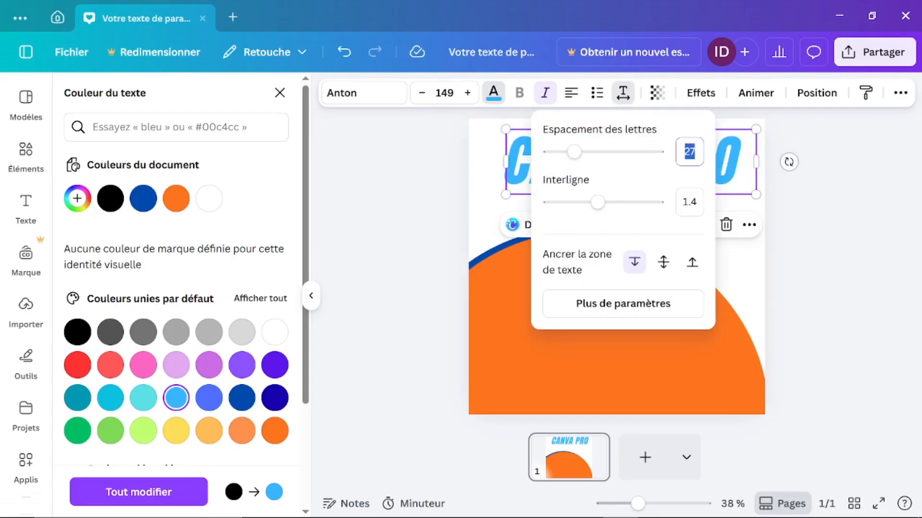
Step: Undo the spacing and box changes back to the compact single-line title
left_click(340, 58)
left_click(340, 57)
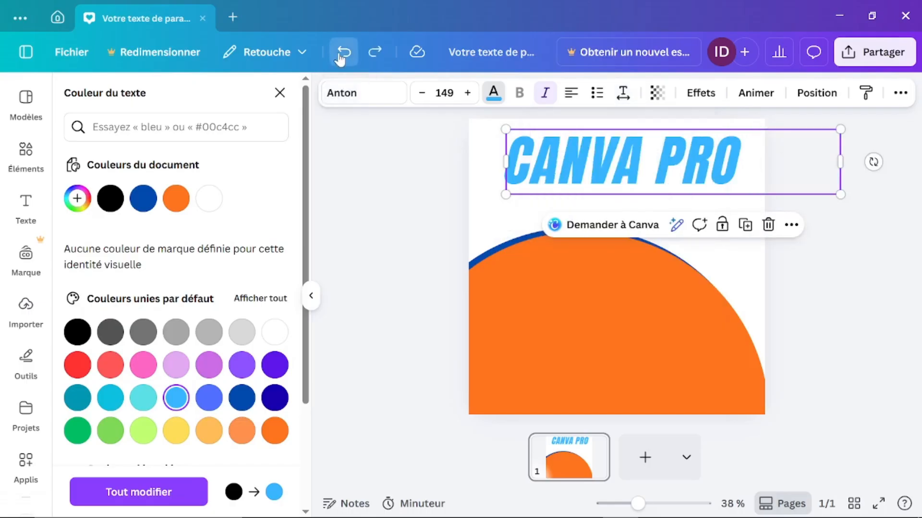
left_click(340, 57)
left_click(340, 58)
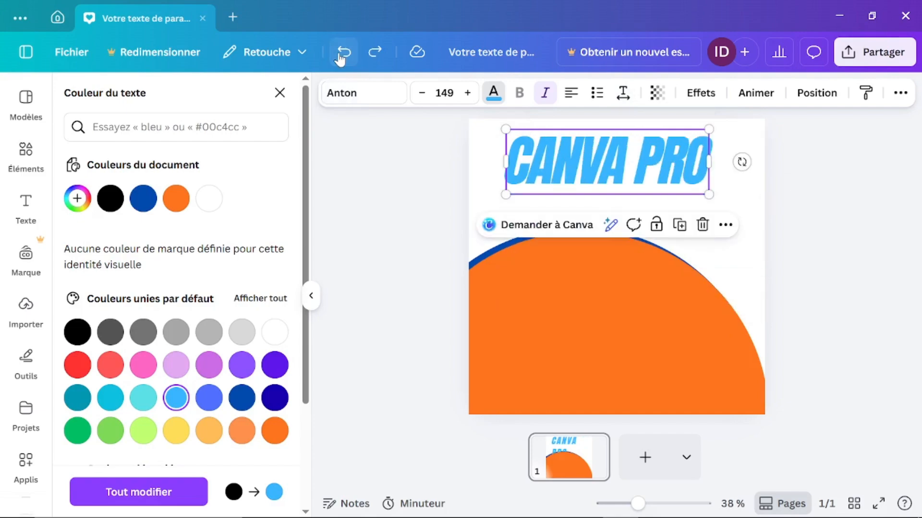
left_click(340, 57)
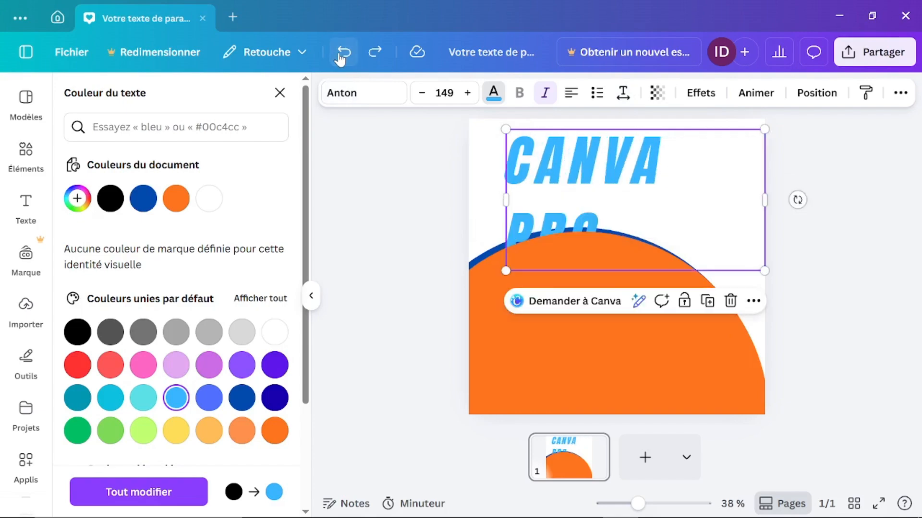
left_click(341, 52)
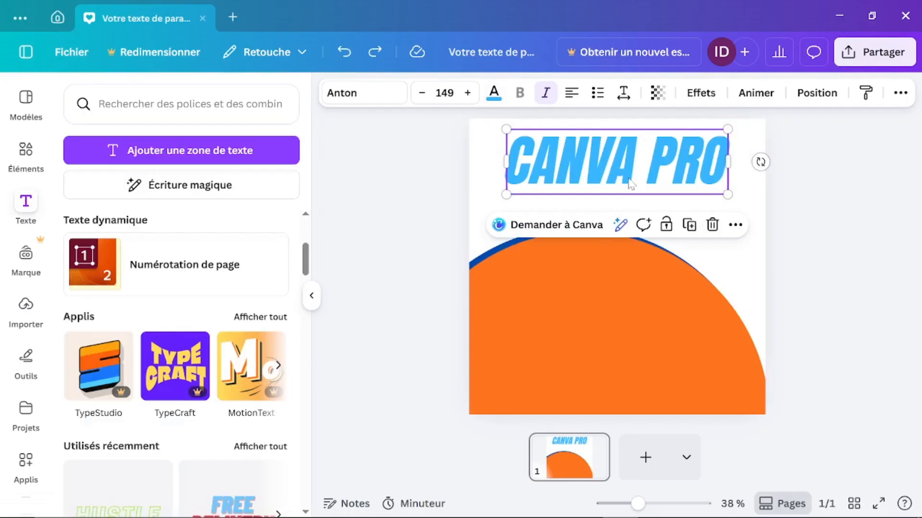
Step: Turn off italics on CANVA PRO, test its transparency at full opacity, and show text effects
left_click(629, 179)
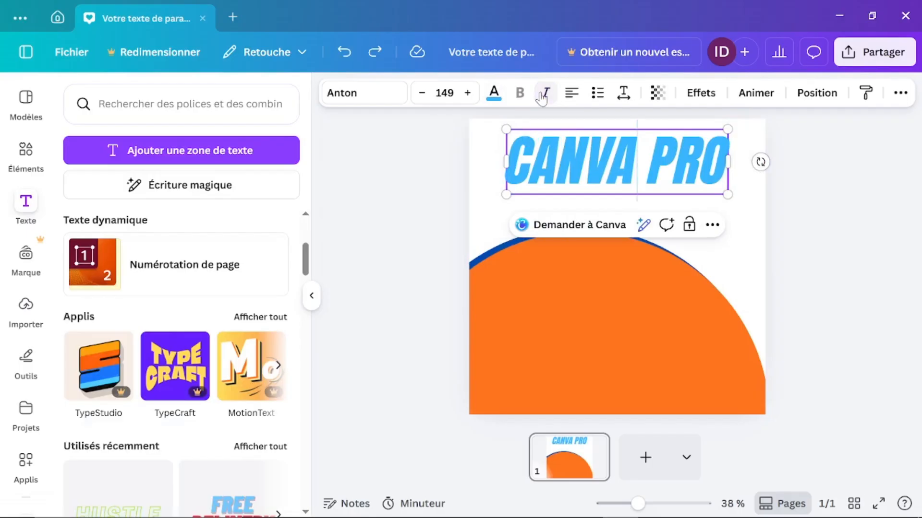
left_click(637, 162)
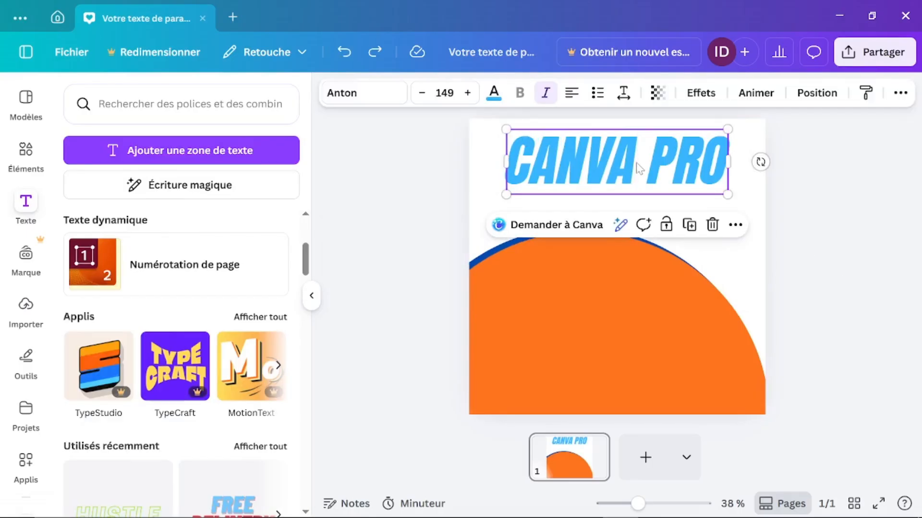
left_click(547, 94)
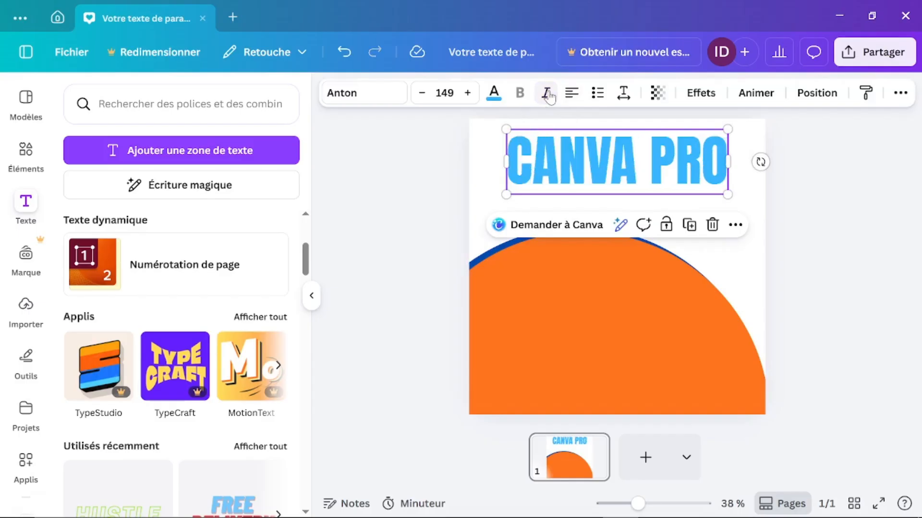
left_click(658, 99)
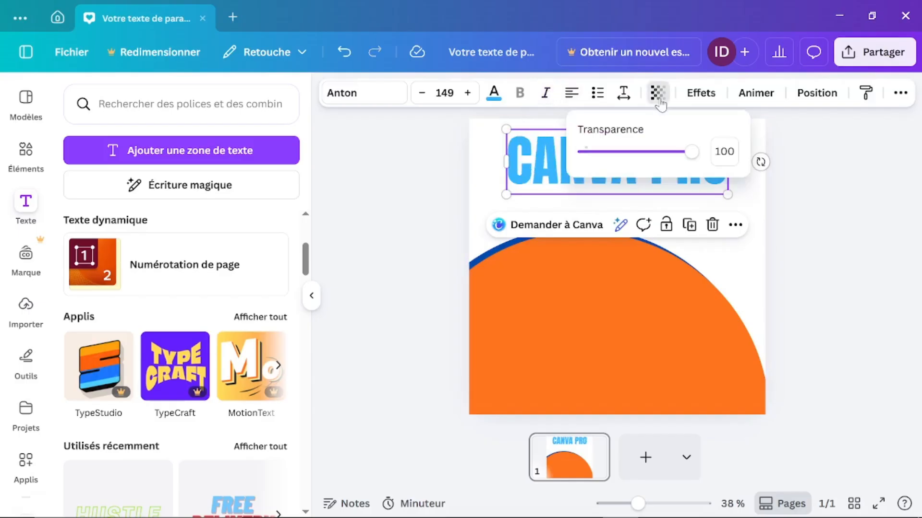
mouse_move(691, 151)
left_mouse_down()
mouse_move(584, 156)
mouse_move(691, 153)
left_mouse_up()
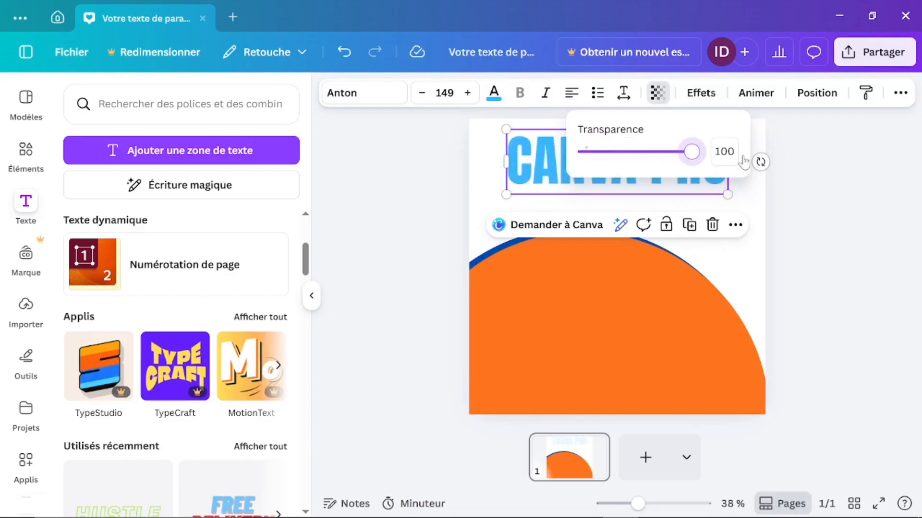
left_click(835, 219)
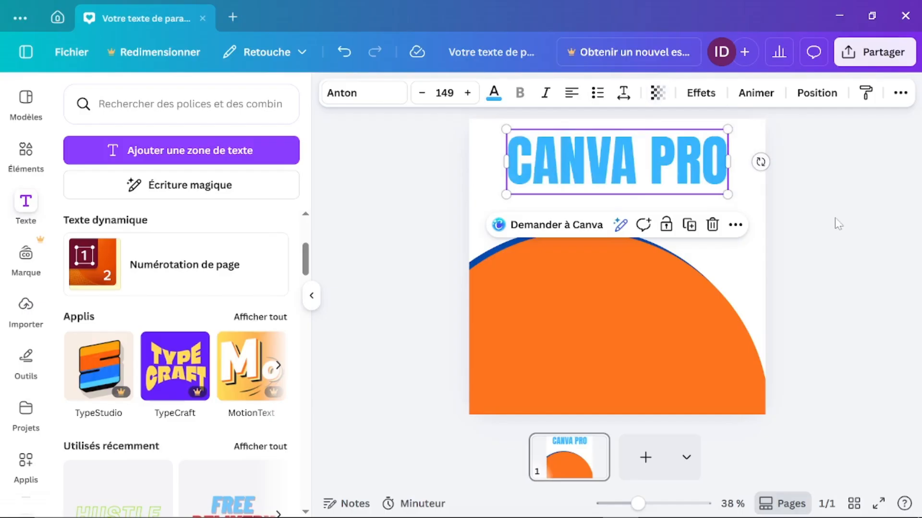
left_click(698, 91)
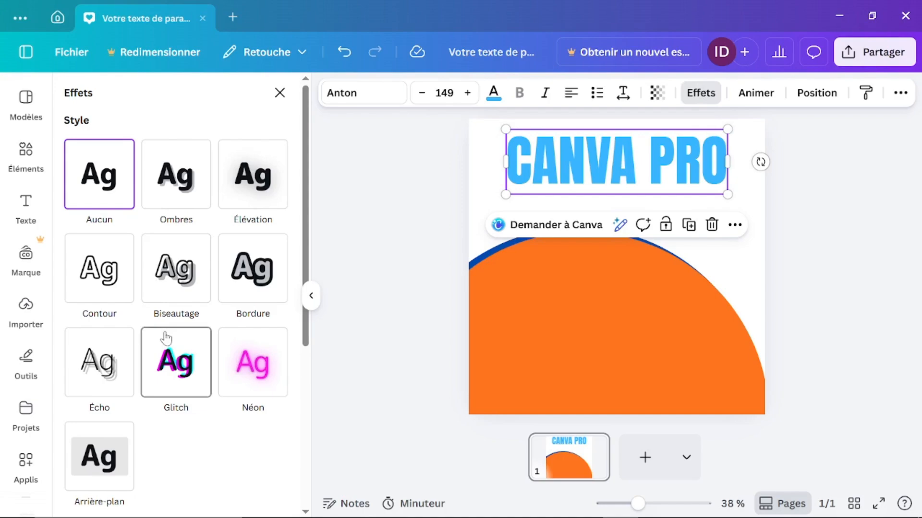
Step: Apply the Ombres drop-shadow effect to the title and make the shadow black
scroll(166, 339, "down", 5)
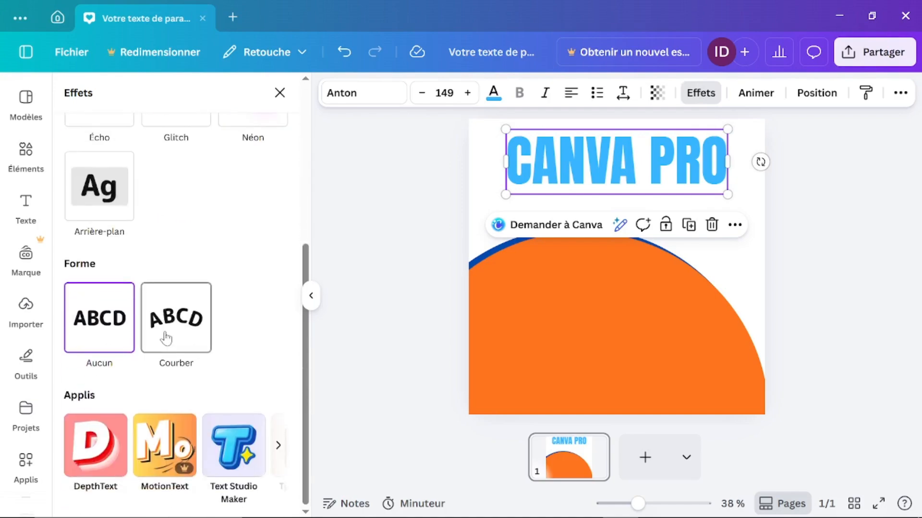
scroll(166, 338, "up", 5)
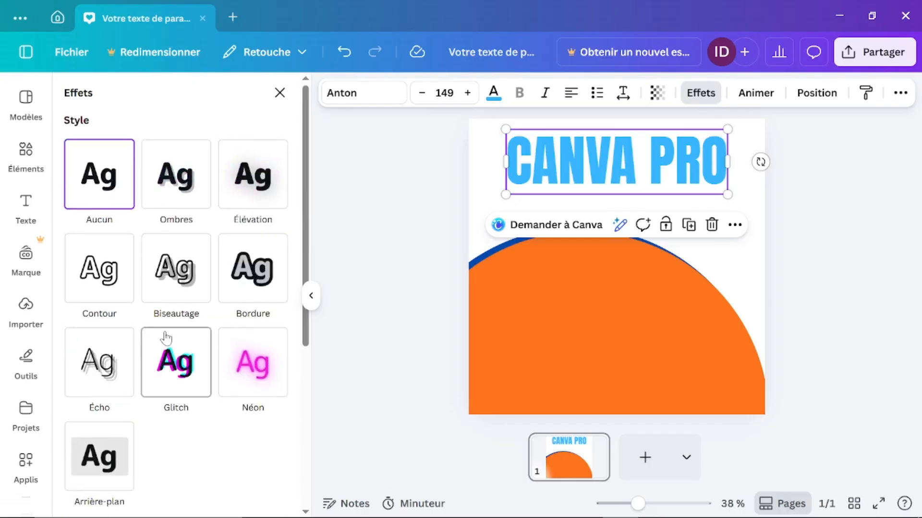
left_click(191, 192)
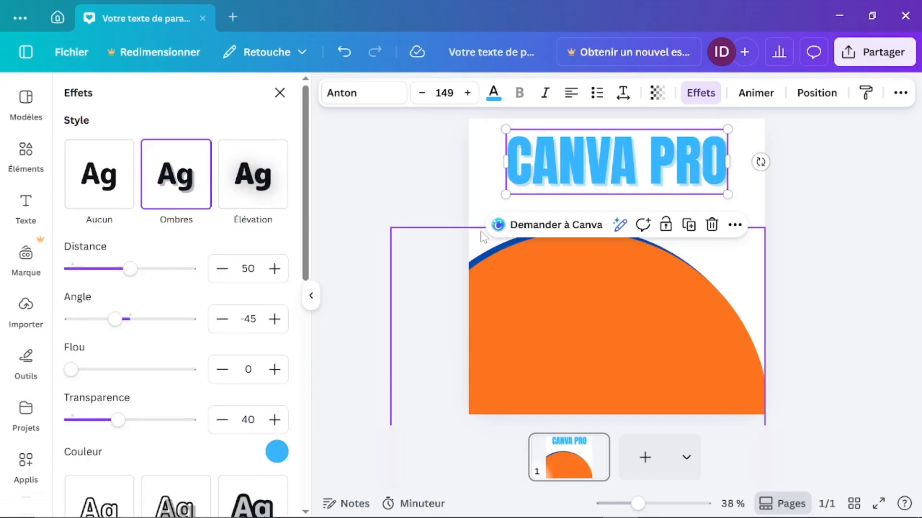
left_click(277, 452)
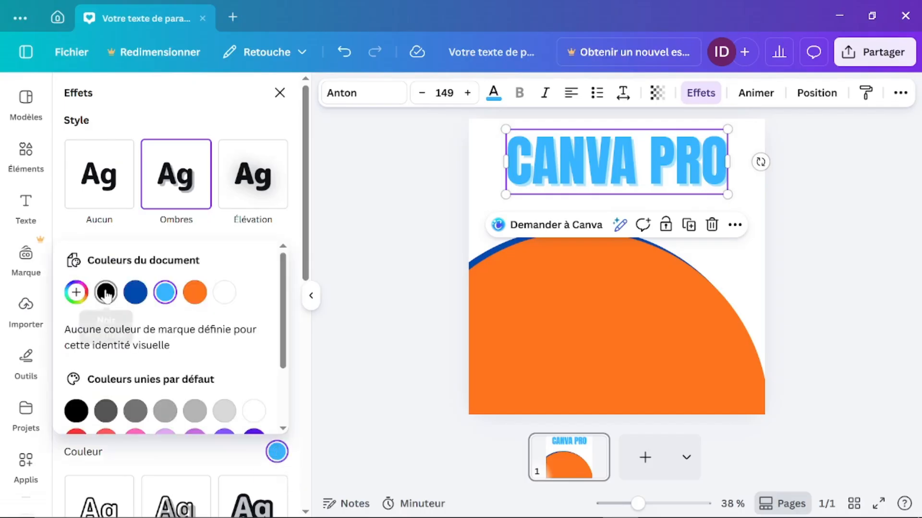
left_click(106, 294)
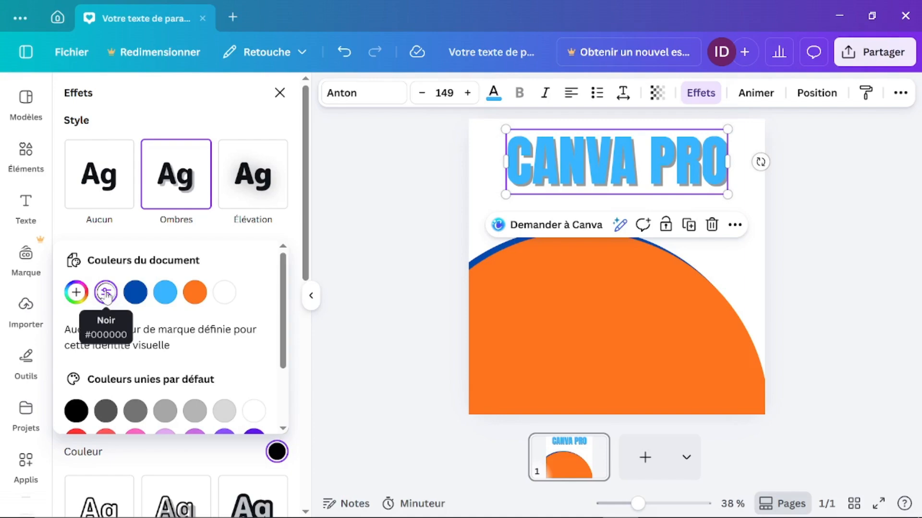
scroll(207, 375, "down", 1)
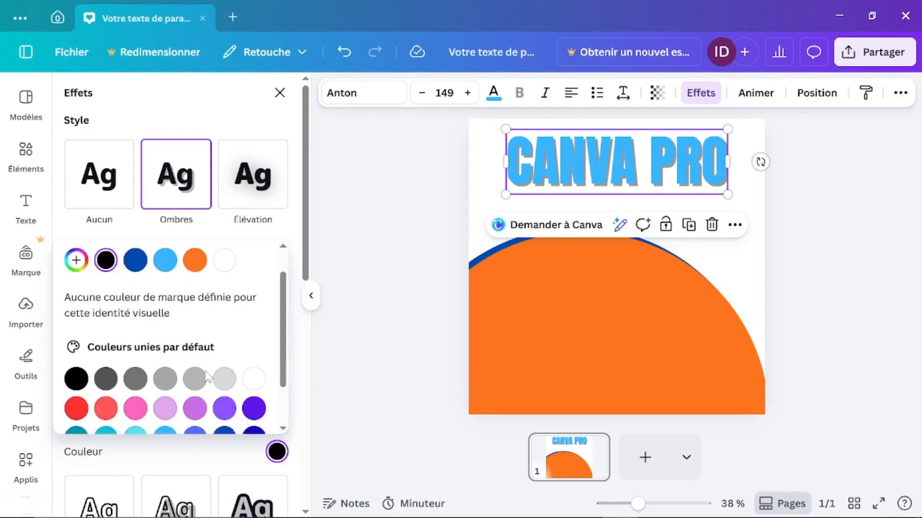
scroll(207, 375, "down", 2)
scroll(208, 376, "up", 3)
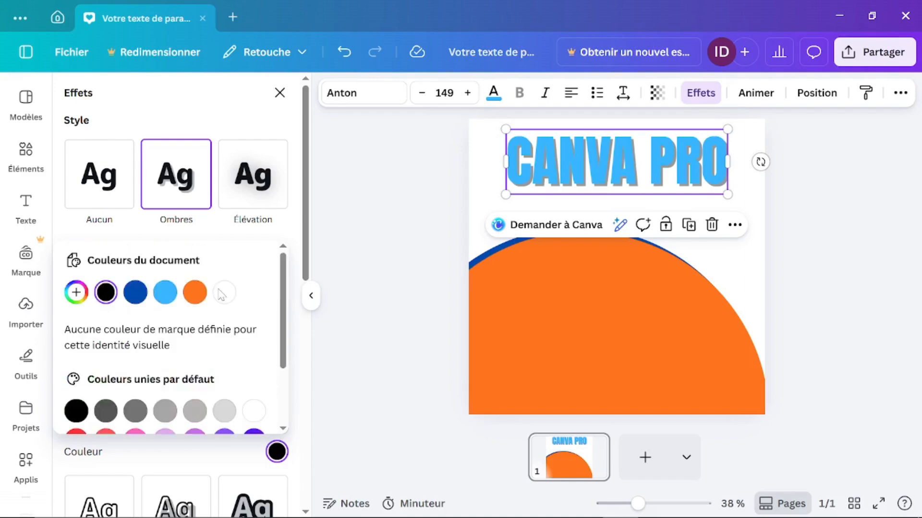
left_click(189, 105)
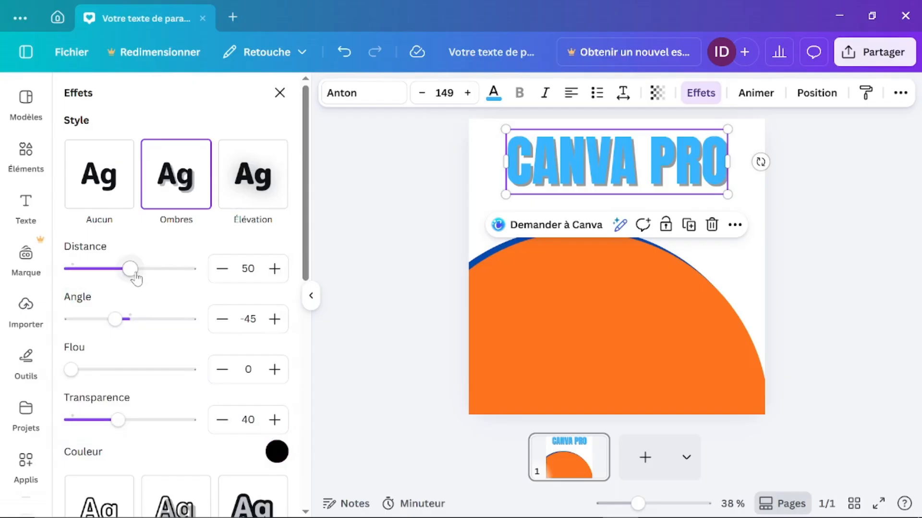
Step: Set the shadow distance to 27, angle to -11 and blur to 43
left_click_drag(130, 270, 102, 278)
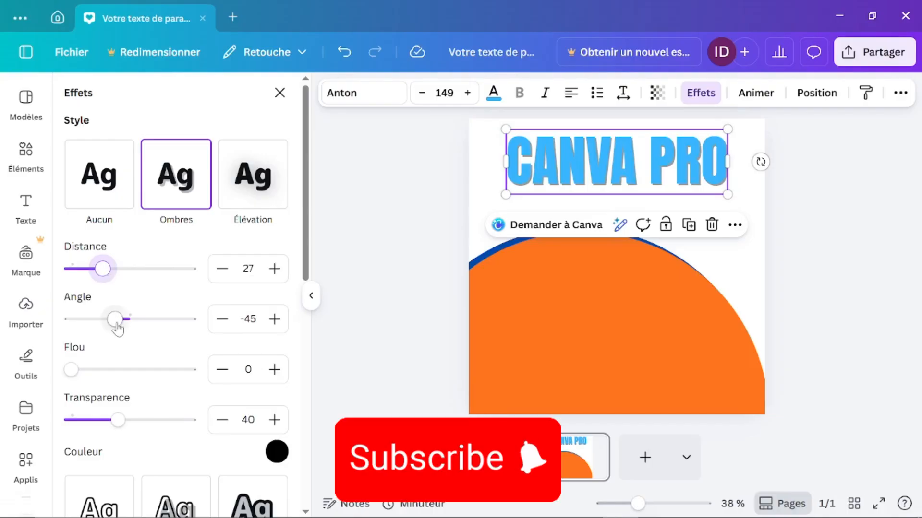
left_click_drag(117, 327, 127, 328)
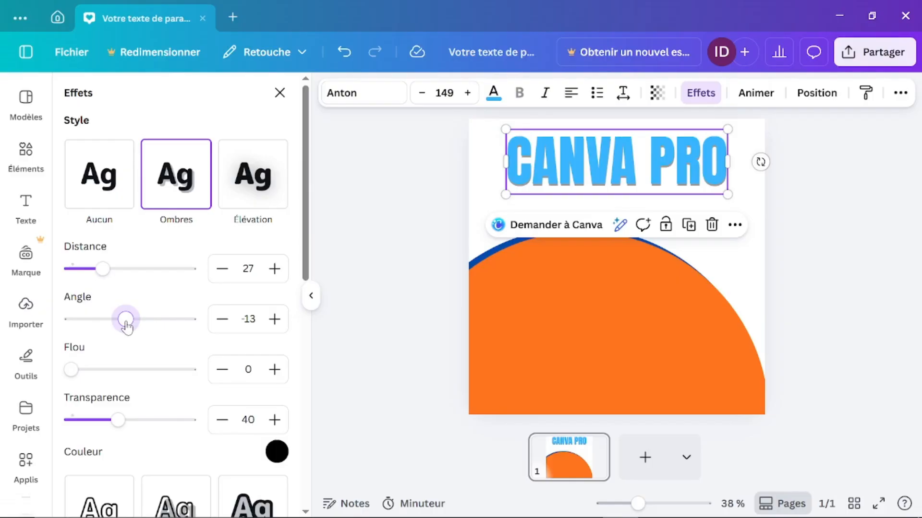
left_click_drag(127, 327, 128, 327)
left_click_drag(78, 371, 122, 370)
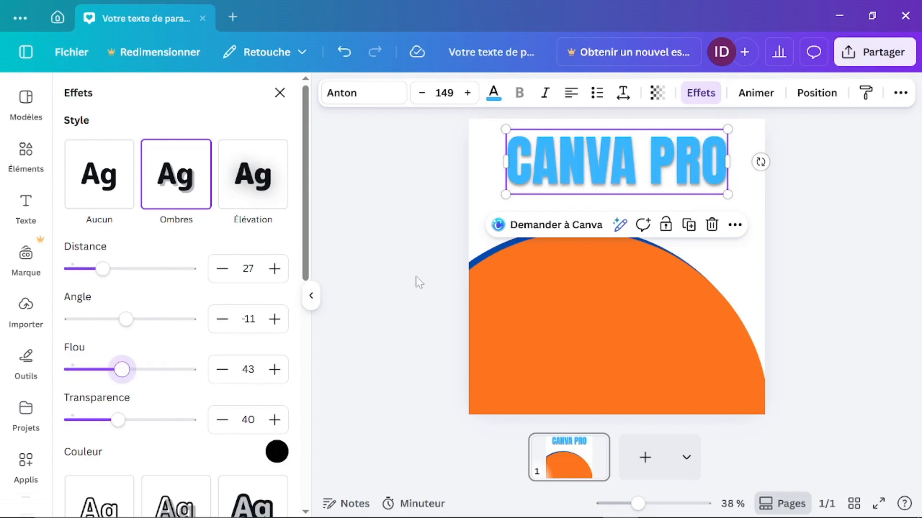
scroll(416, 276, "up", 5)
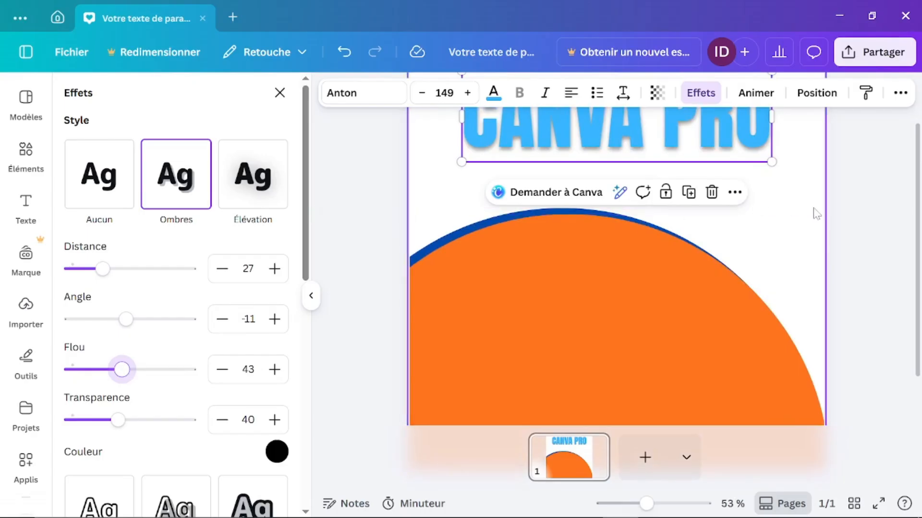
left_click_drag(852, 216, 852, 322)
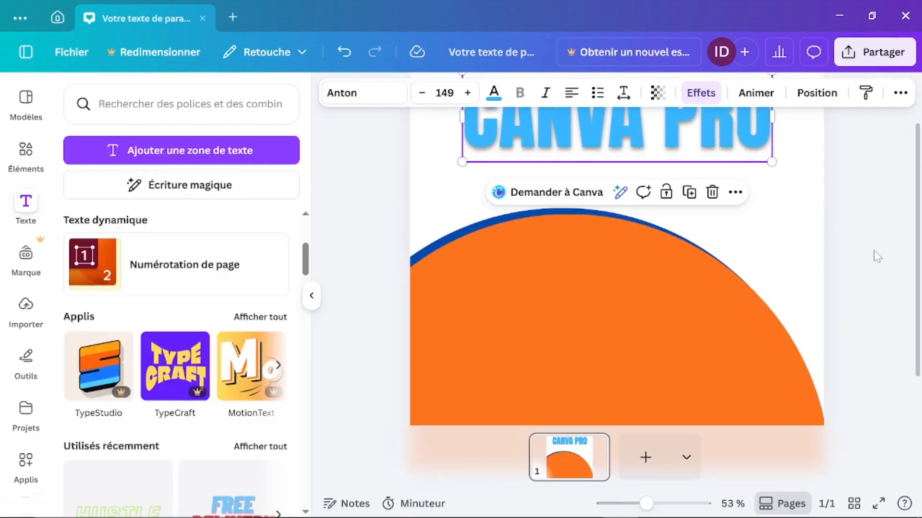
scroll(874, 264, "up", 2)
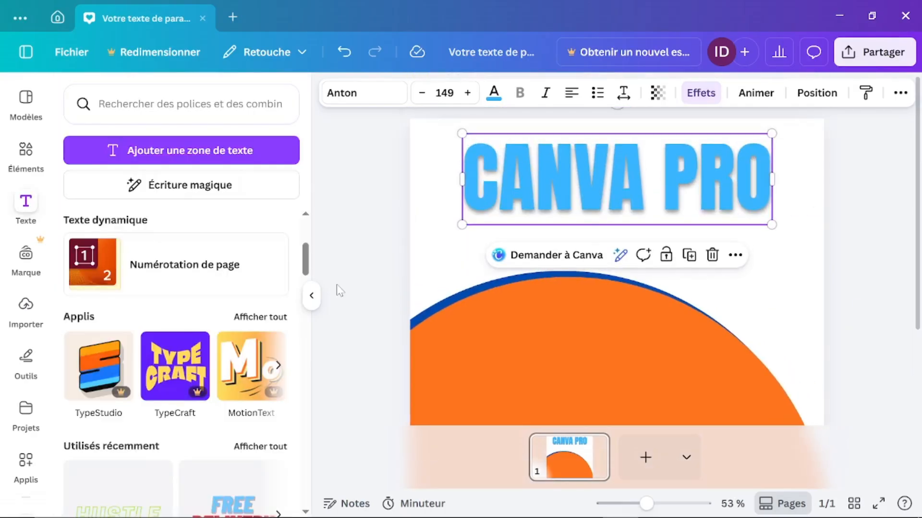
Step: Try a lighter shadow transparency, then return it to 40
left_click(521, 207)
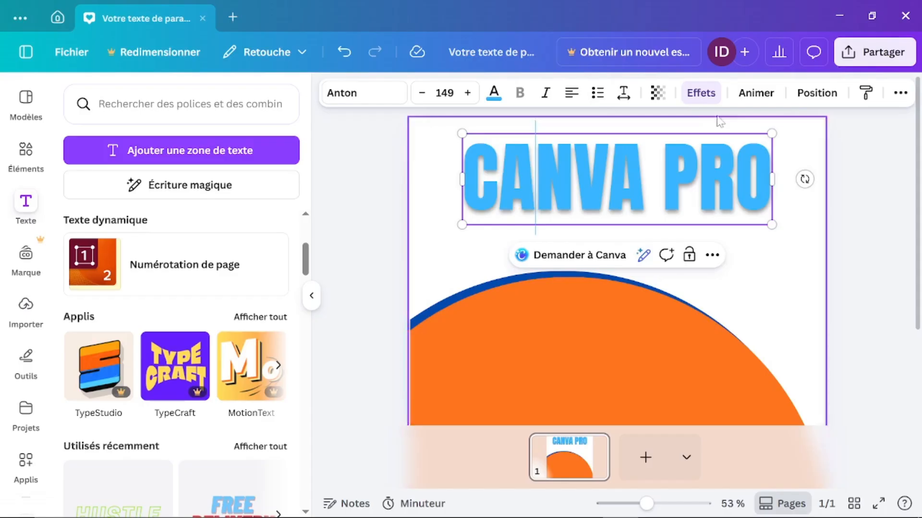
left_click(701, 93)
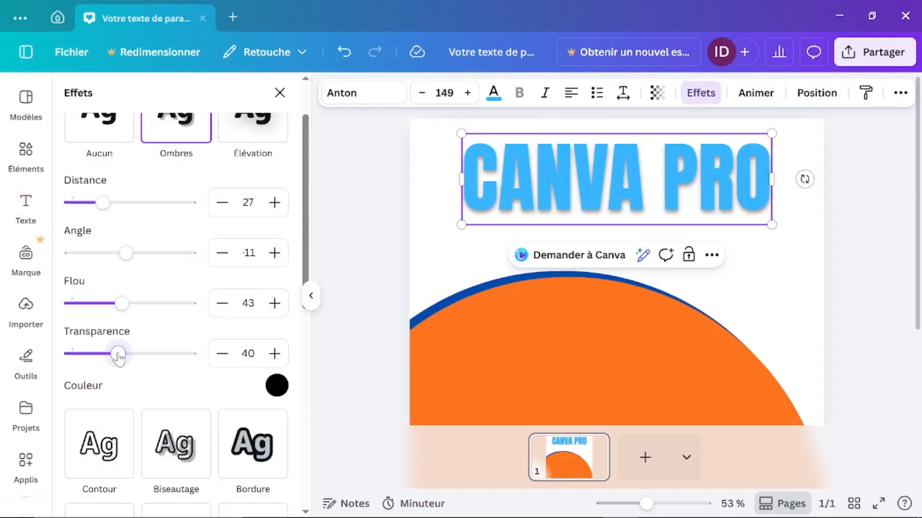
left_click_drag(118, 354, 200, 336)
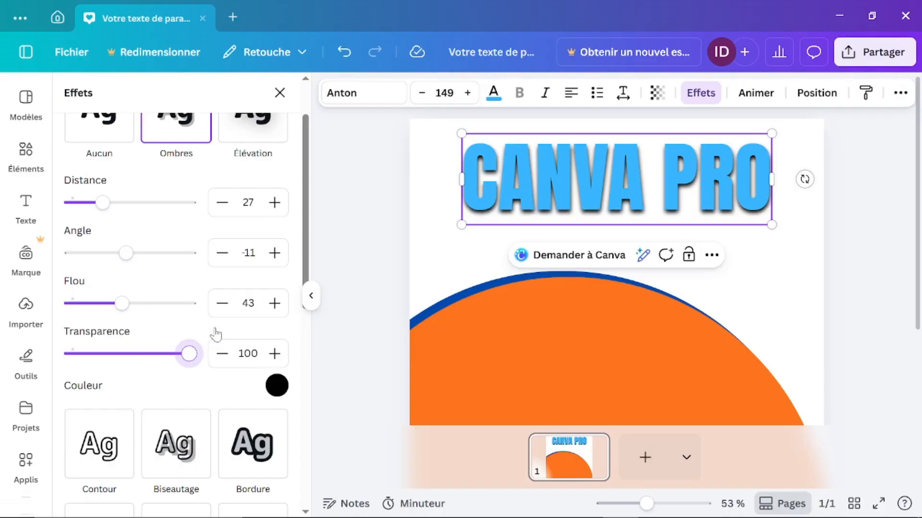
left_click_drag(216, 334, 119, 355)
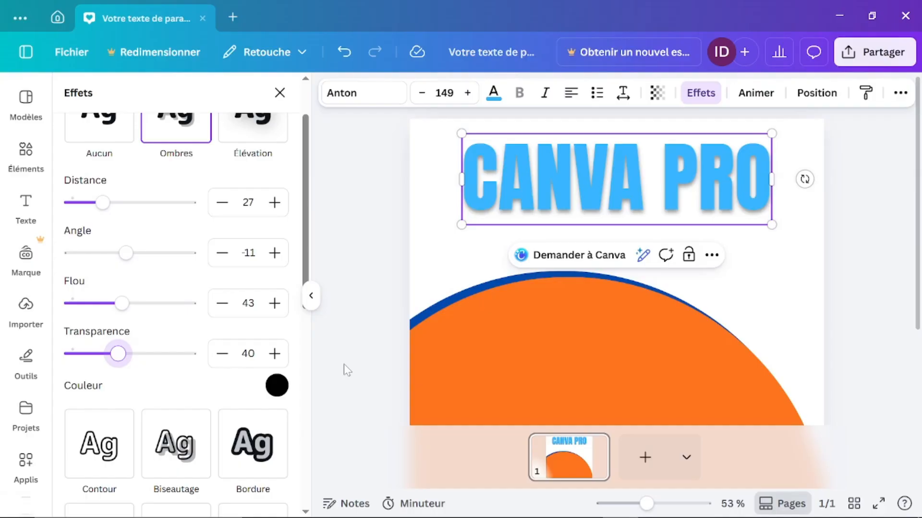
scroll(202, 199, "up", 2)
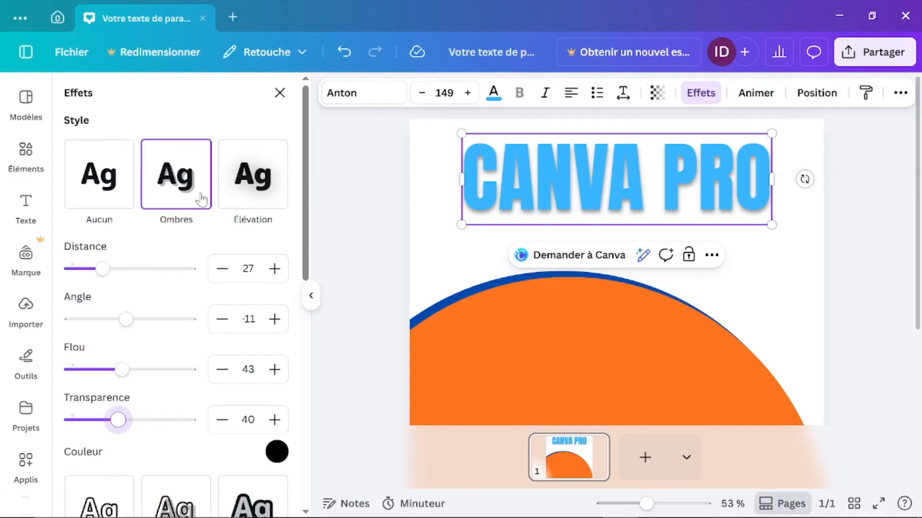
Step: Try the Élévation, Néon, Glitch, Écho and Contour effects on the CANVA PRO title
left_click(261, 188)
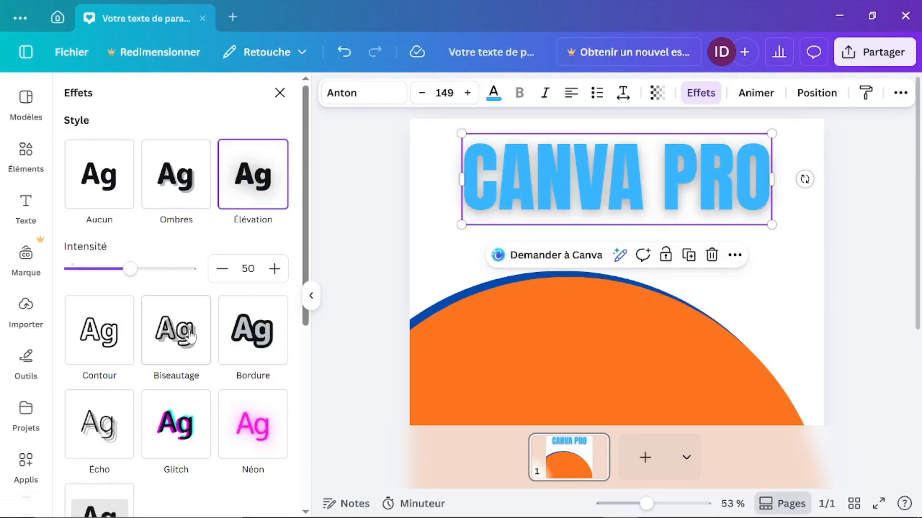
left_click(263, 440)
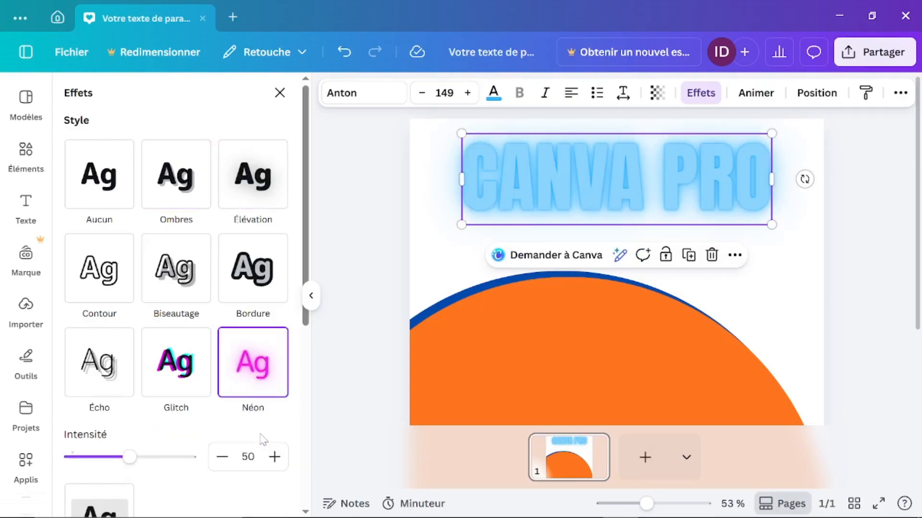
left_click(182, 376)
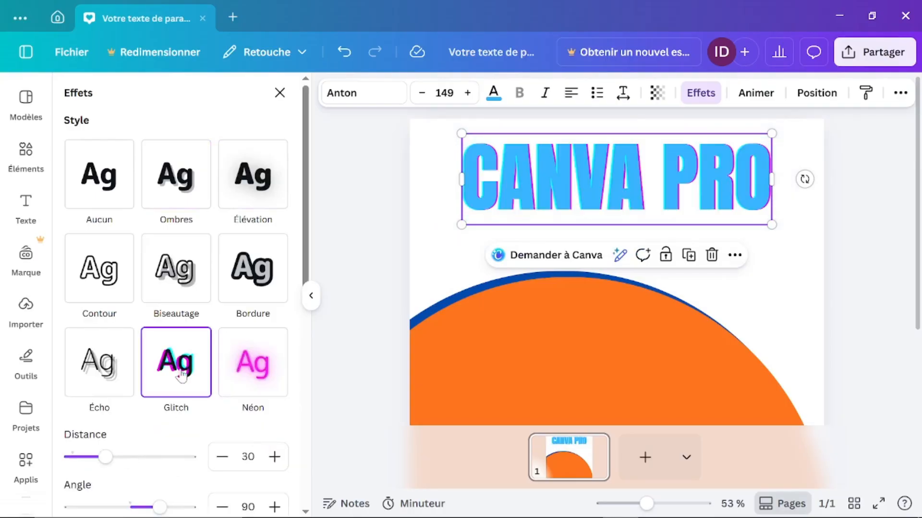
left_click(89, 357)
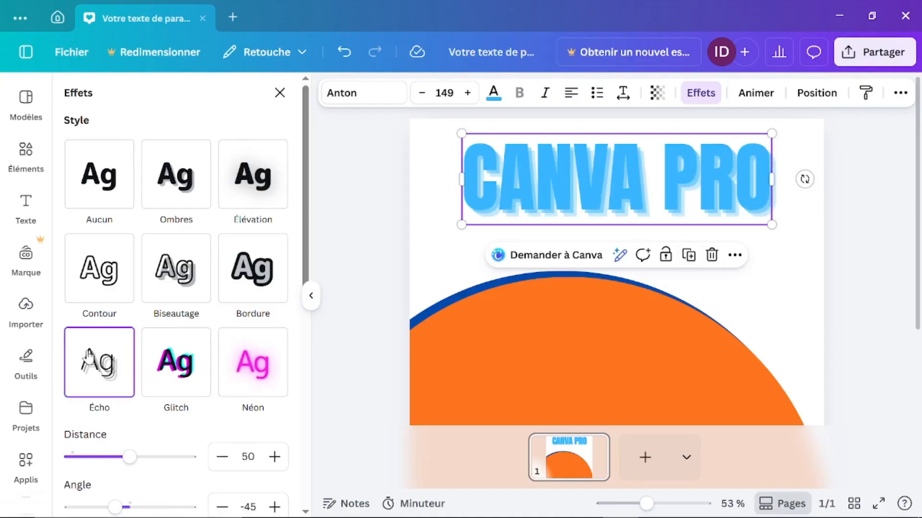
left_click(121, 280)
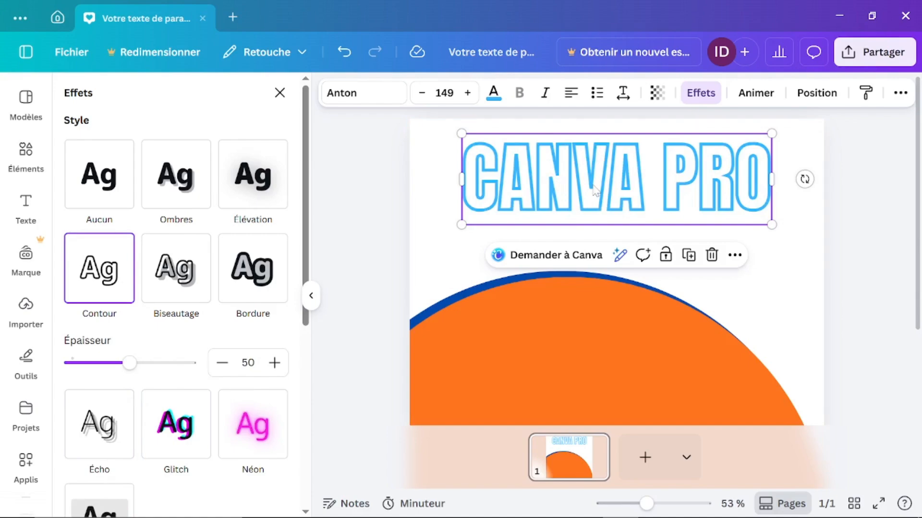
Step: Apply the Arrière-plan effect, giving the title a pale blue rounded background
scroll(168, 376, "down", 3)
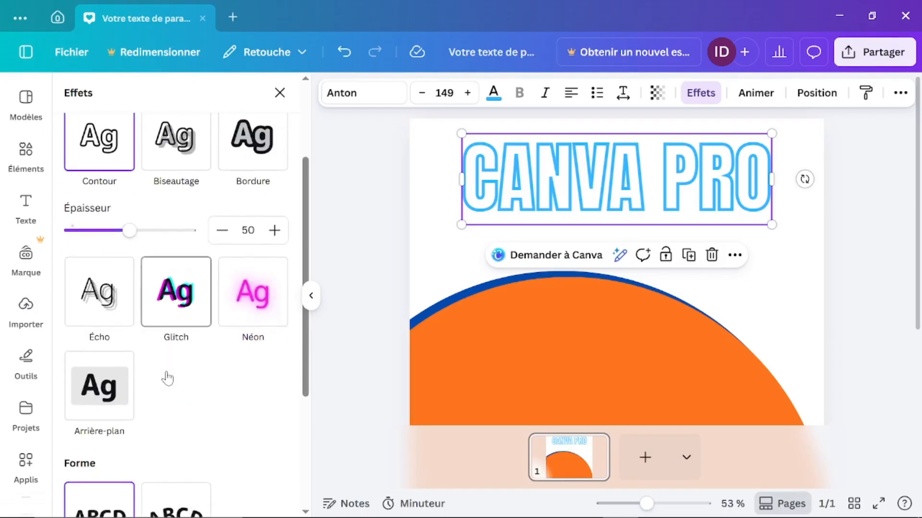
scroll(168, 374, "down", 3)
left_click(94, 221)
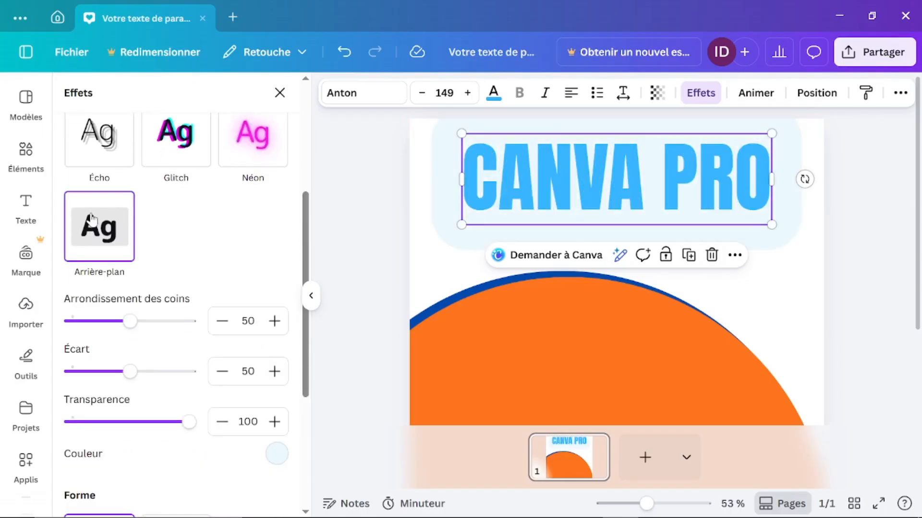
Step: Recolour the title's background orange, then dark grey
left_click(276, 453)
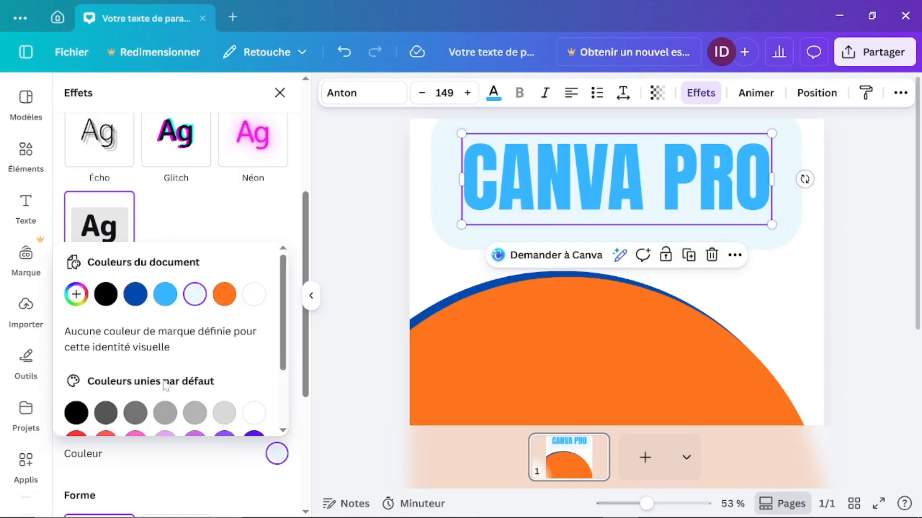
left_click(224, 295)
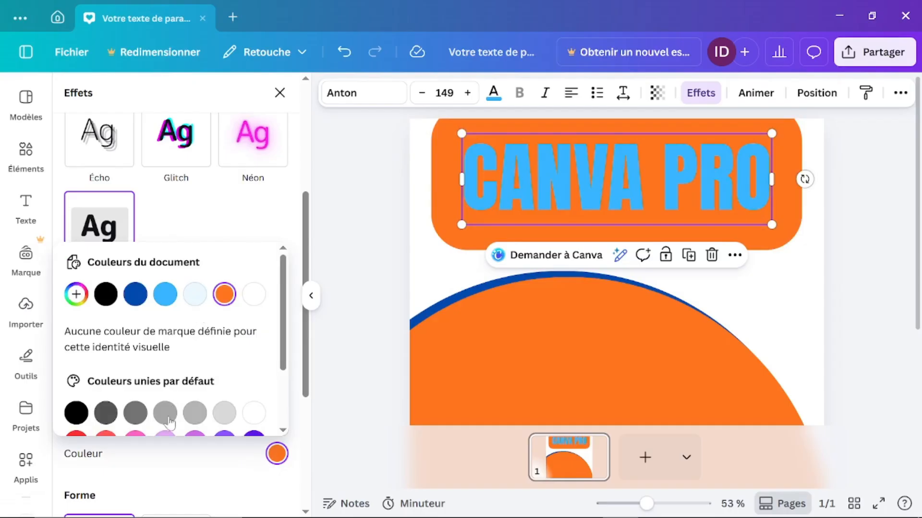
left_click(107, 412)
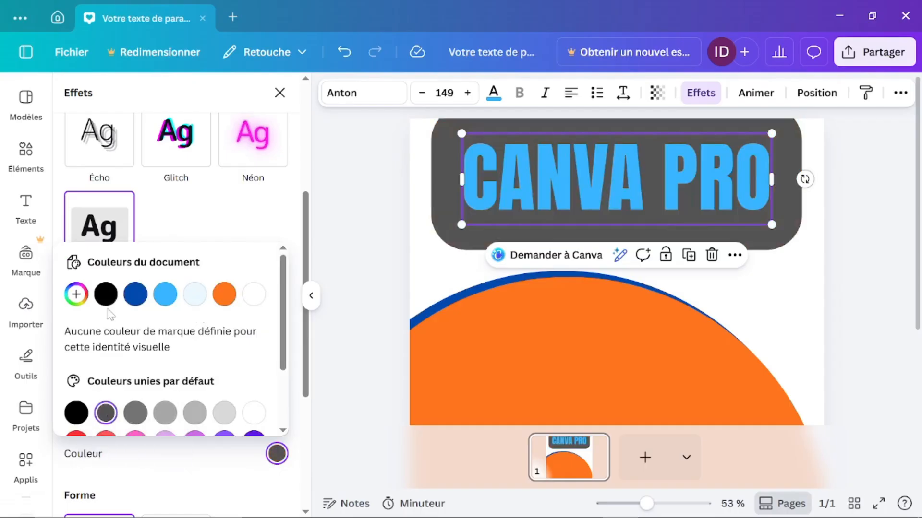
scroll(110, 315, "down", 2)
scroll(110, 315, "up", 2)
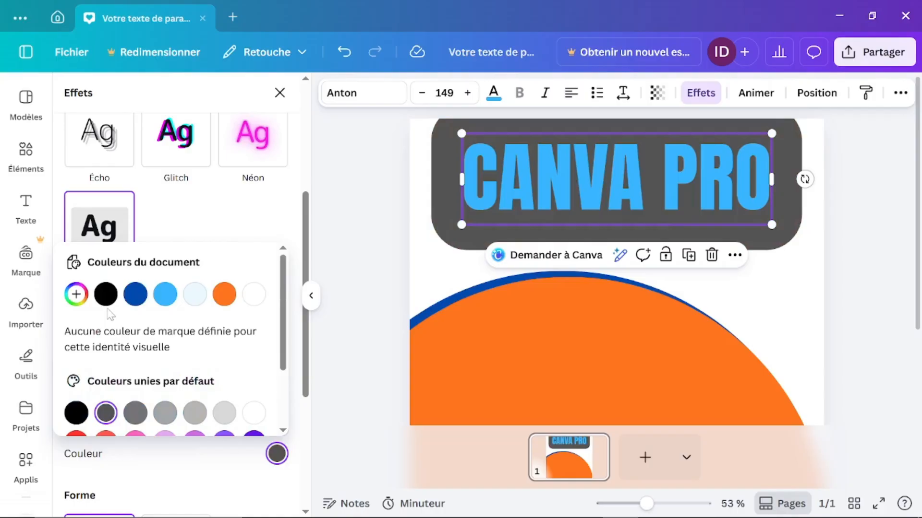
left_click(279, 93)
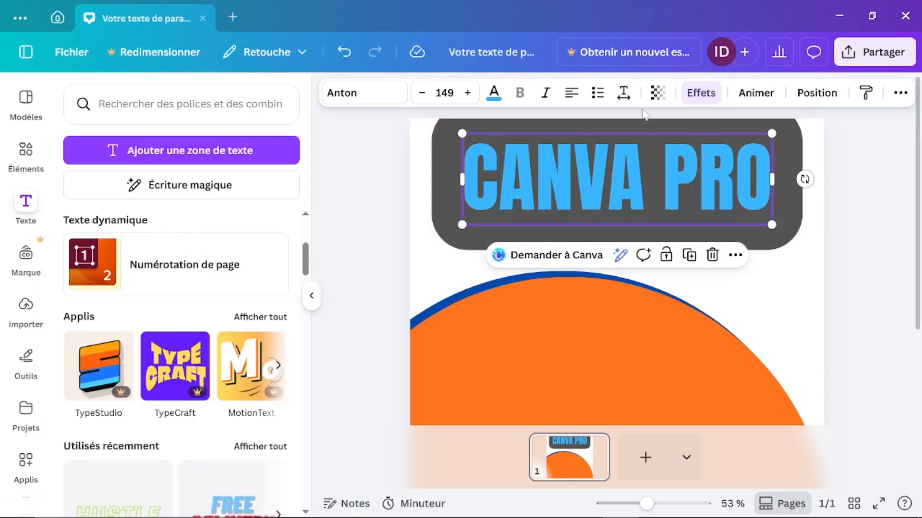
Step: Replace the background with a light-blue Ombres drop shadow (distance 50, angle -45)
left_click(700, 93)
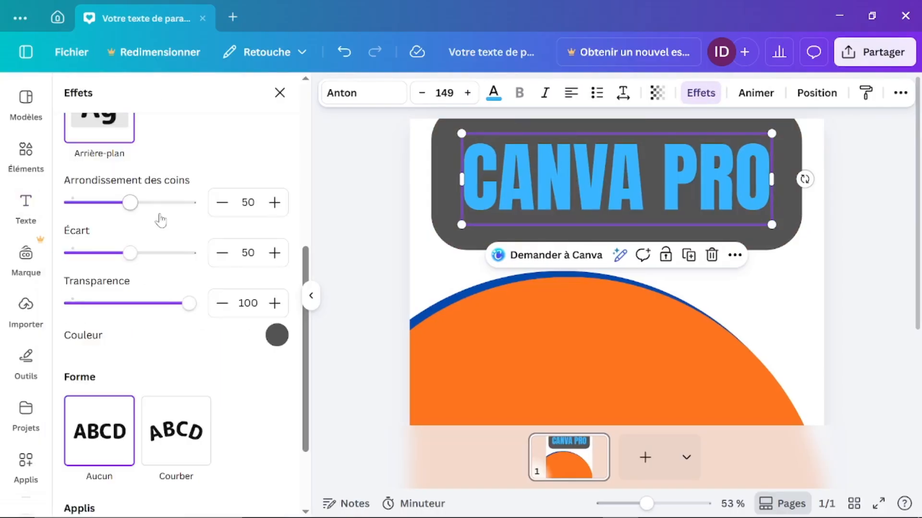
scroll(163, 283, "up", 2)
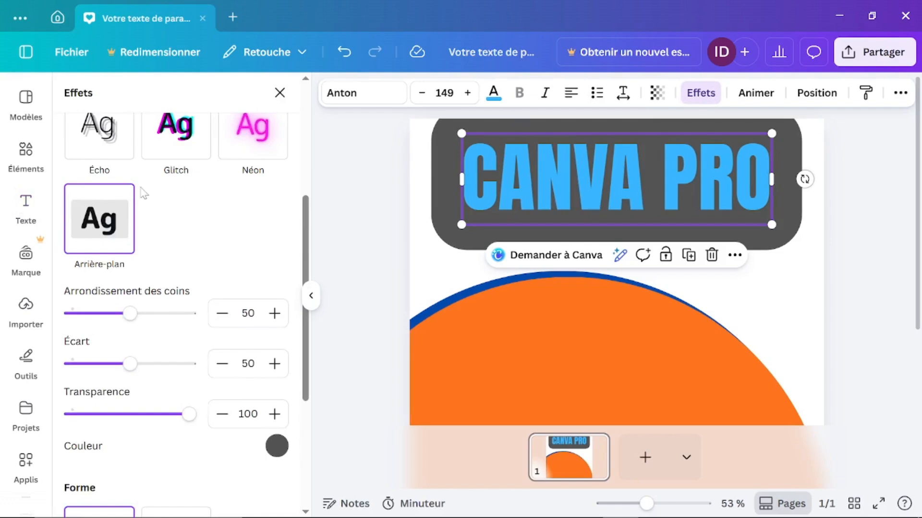
scroll(144, 192, "up", 5)
left_click(175, 178)
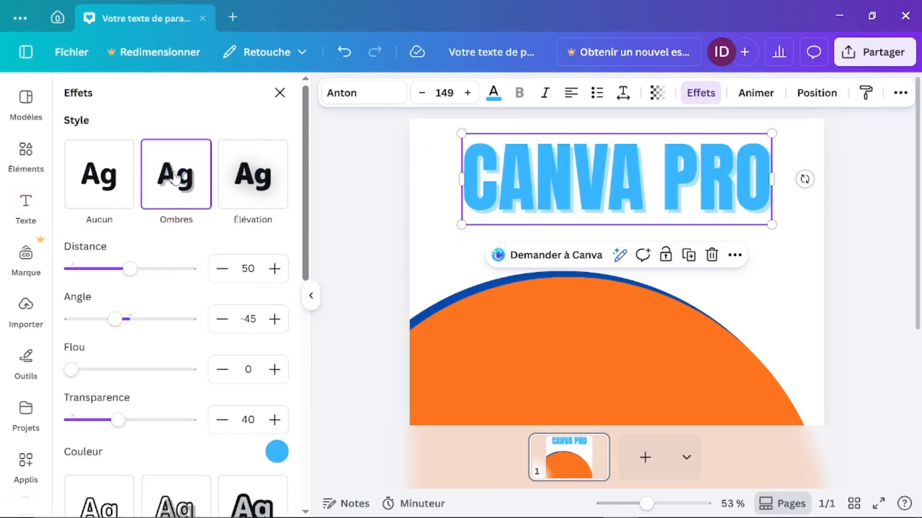
Step: Clear the title's effects and bend it with Courber into a gentle upward arc of 58
left_click(102, 178)
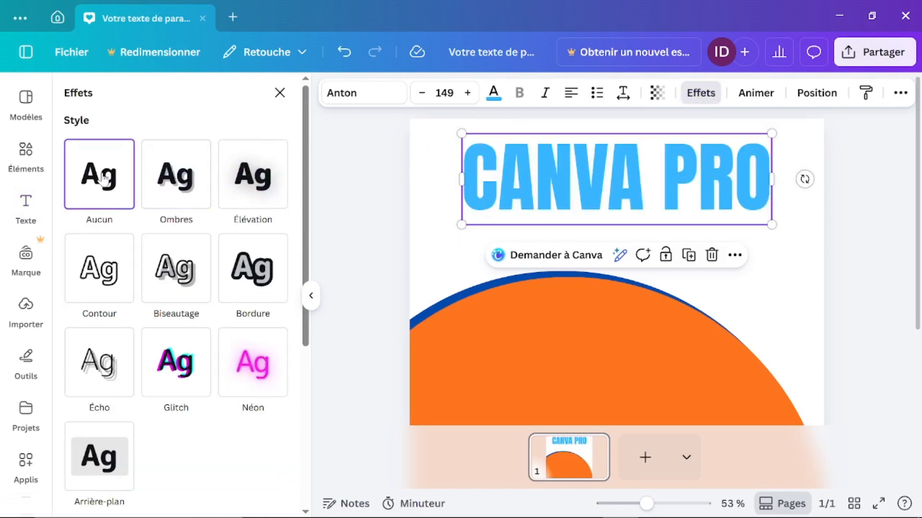
scroll(190, 319, "down", 5)
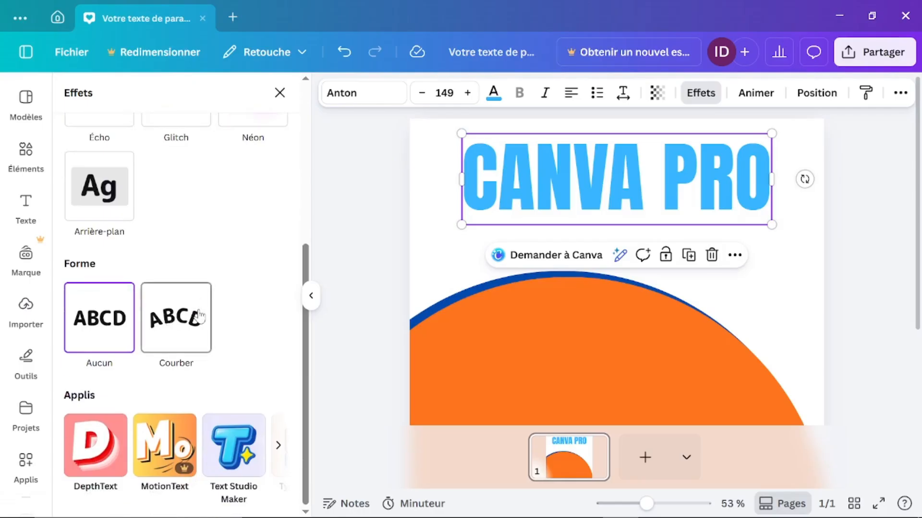
left_click(196, 315)
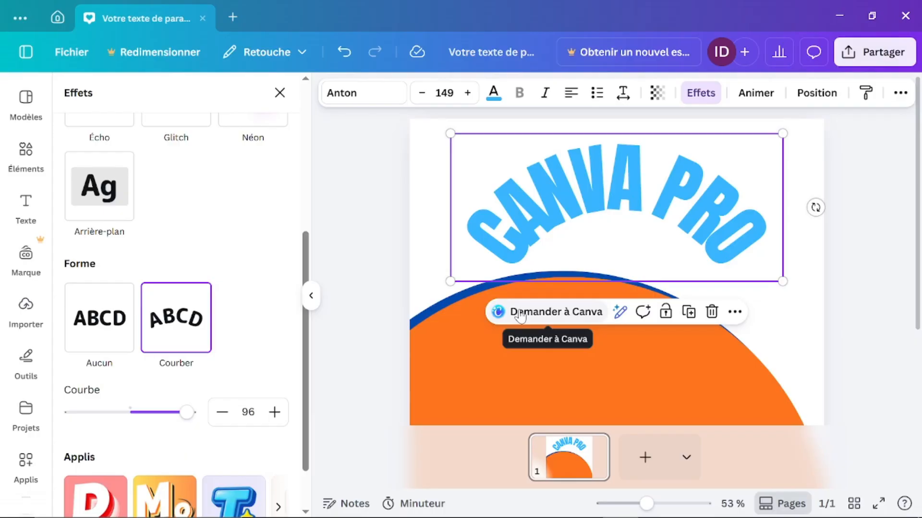
left_click_drag(187, 414, 138, 406)
left_click_drag(131, 407, 77, 339)
left_click_drag(81, 412, 166, 442)
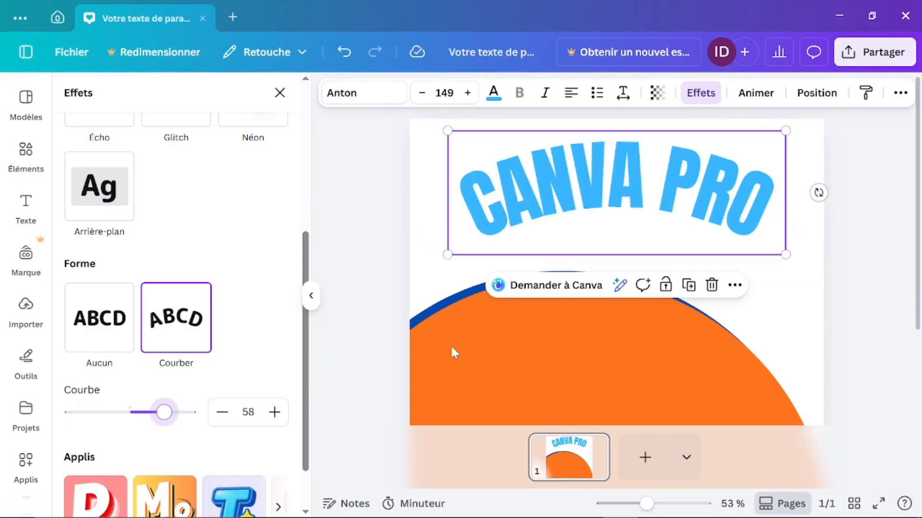
left_click(754, 94)
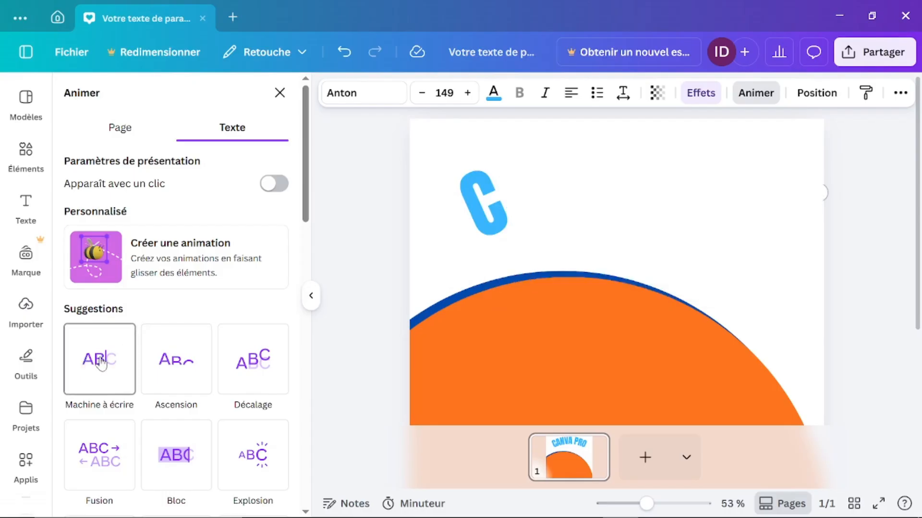
Step: Try the Typewriter, Ascension and Fusion animations on the curved title
left_click(100, 361)
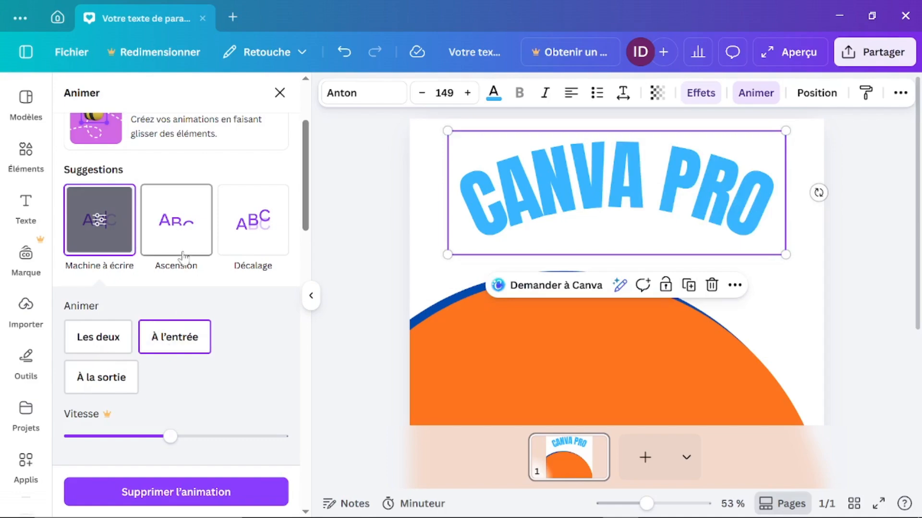
left_click(185, 224)
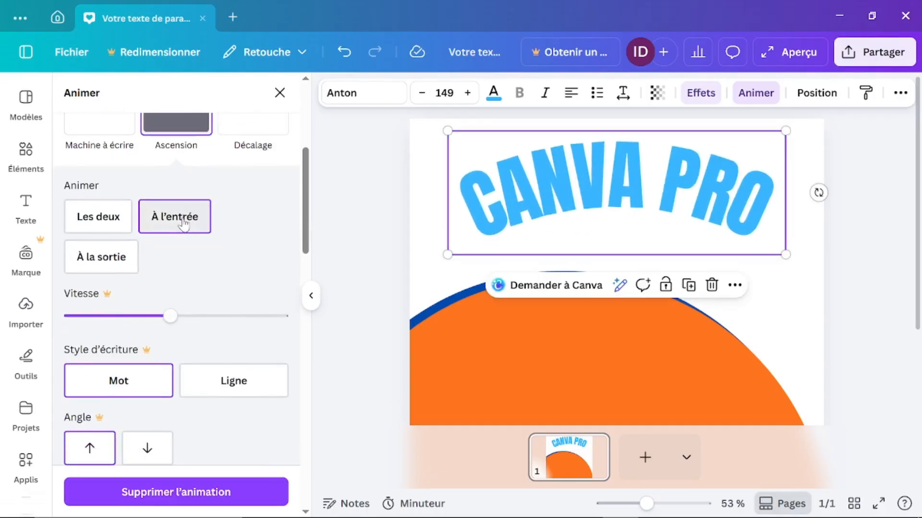
scroll(184, 224, "up", 5)
scroll(184, 224, "down", 1)
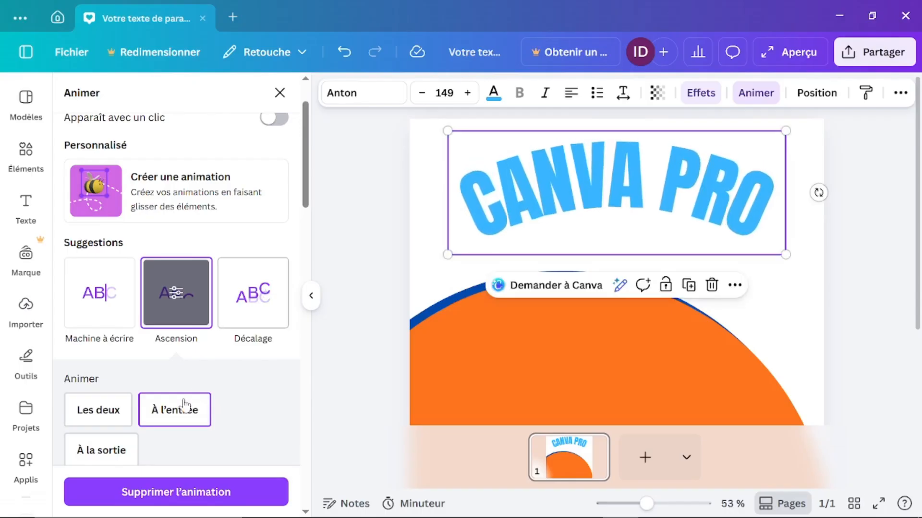
scroll(180, 408, "down", 2)
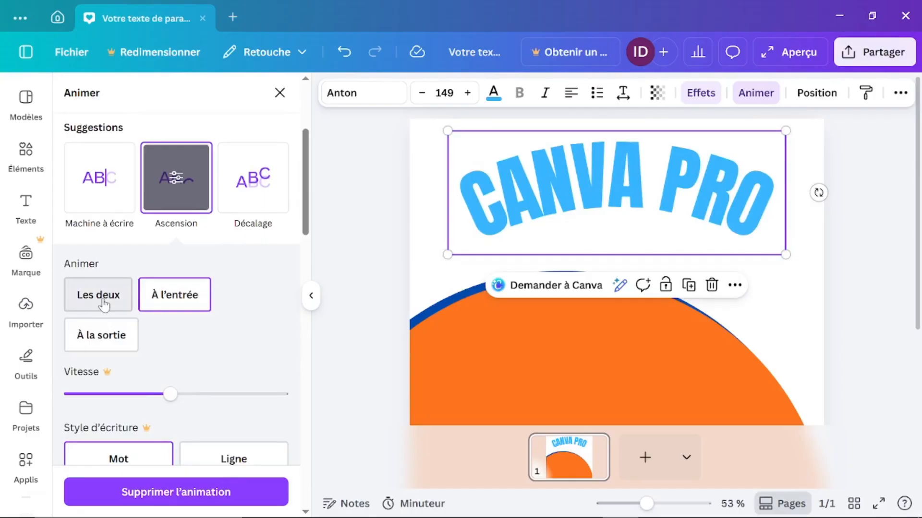
scroll(103, 304, "down", 5)
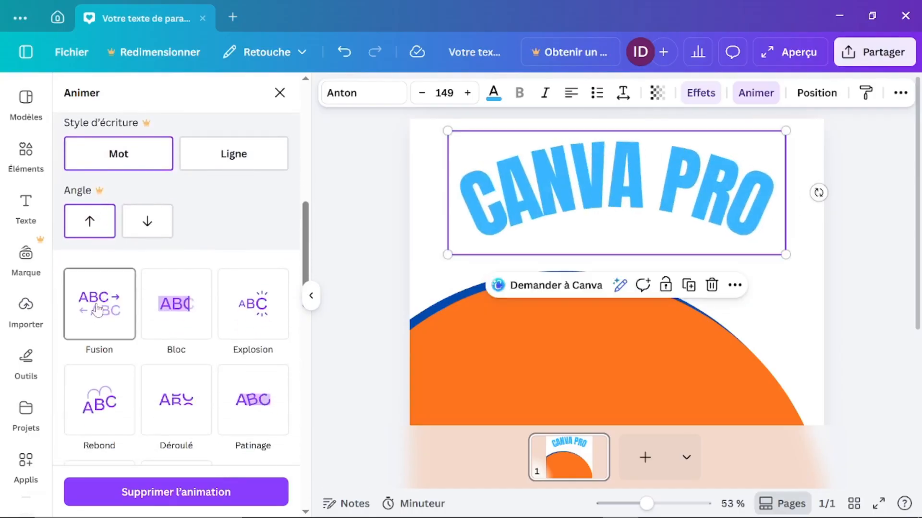
left_click(97, 307)
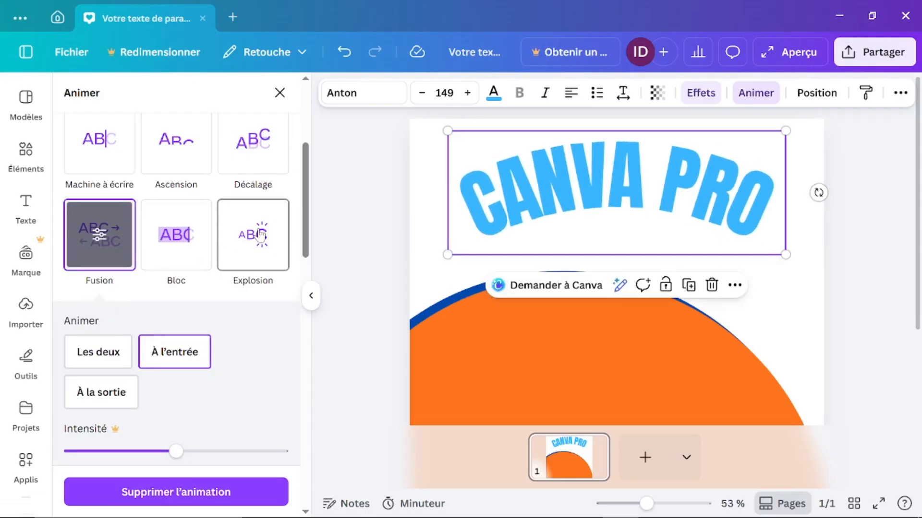
scroll(225, 336, "up", 5)
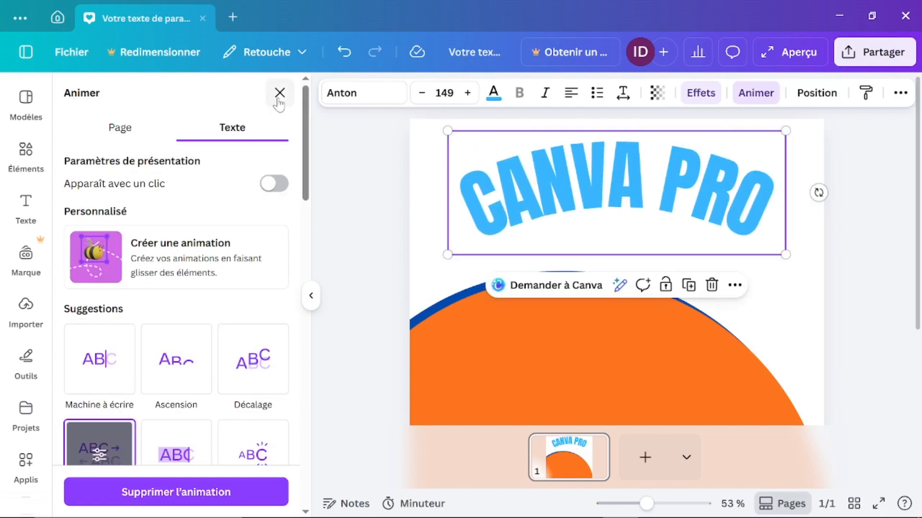
left_click(755, 96)
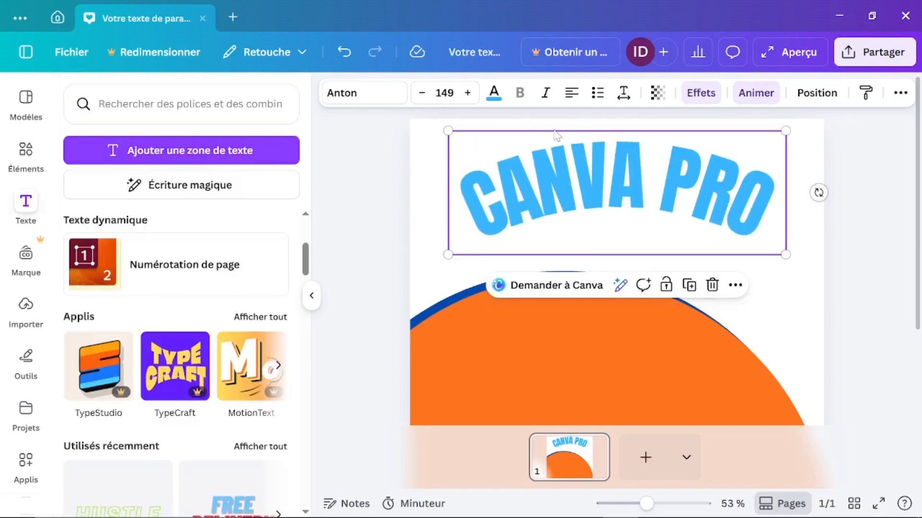
Step: Remove the animation from the title with 'Supprimer l'animation'
left_click(756, 93)
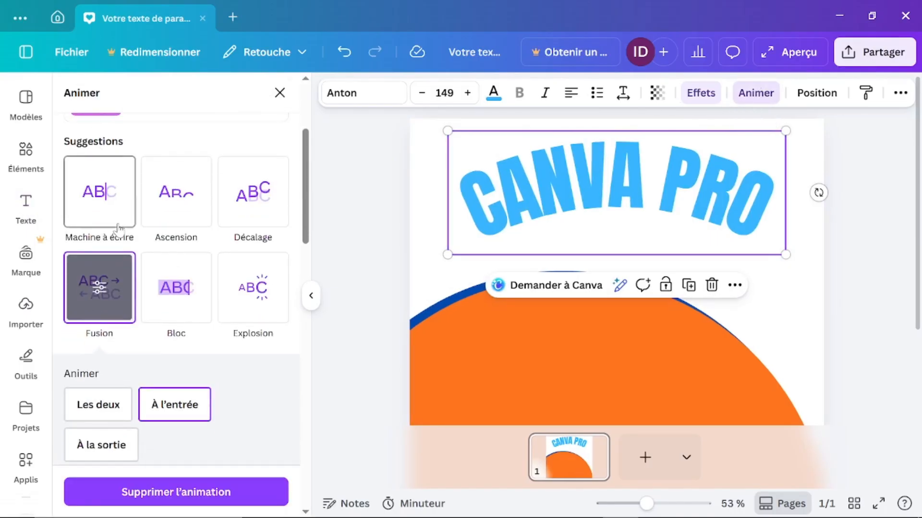
scroll(118, 235, "up", 3)
scroll(117, 372, "down", 5)
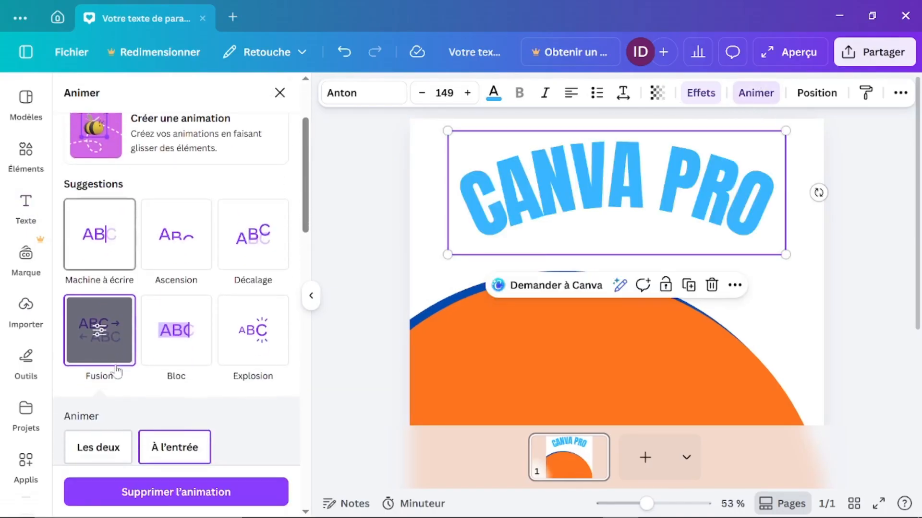
scroll(117, 371, "down", 10)
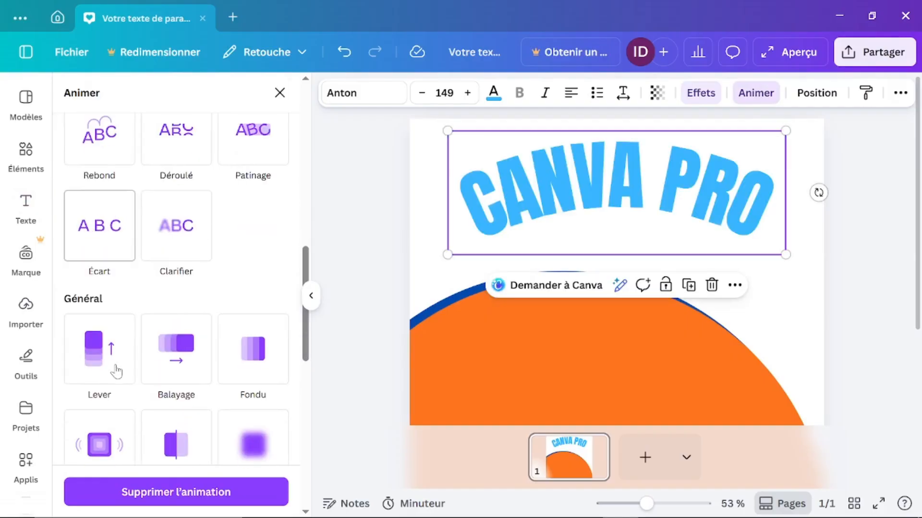
scroll(117, 372, "down", 5)
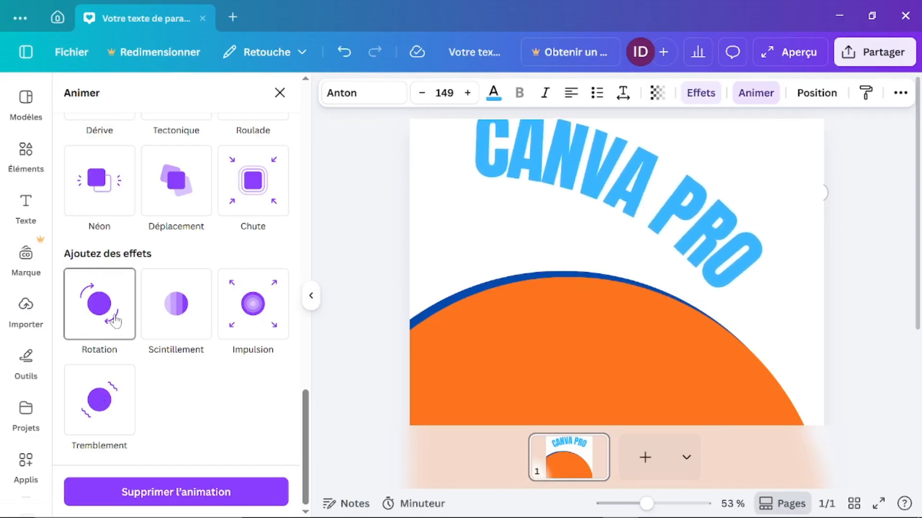
left_click(149, 500)
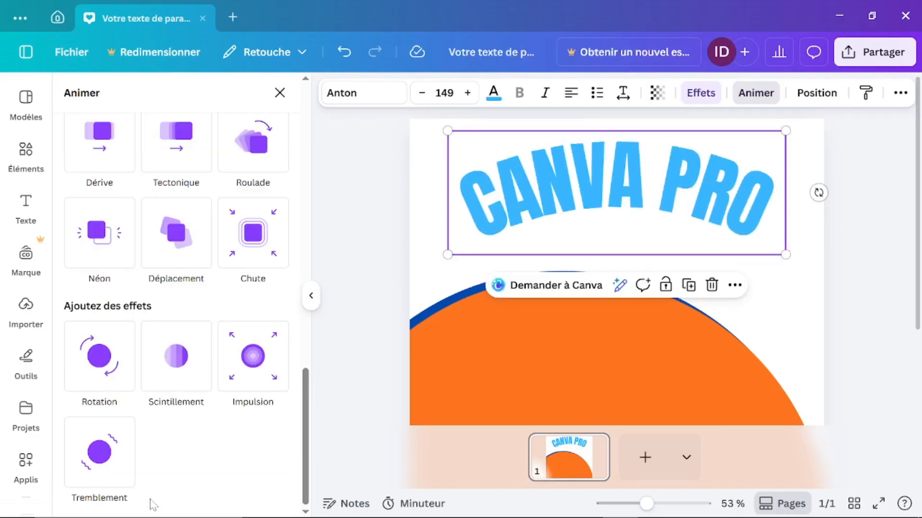
Step: Straighten the title by setting its Forme effect to Aucun
left_click(584, 217)
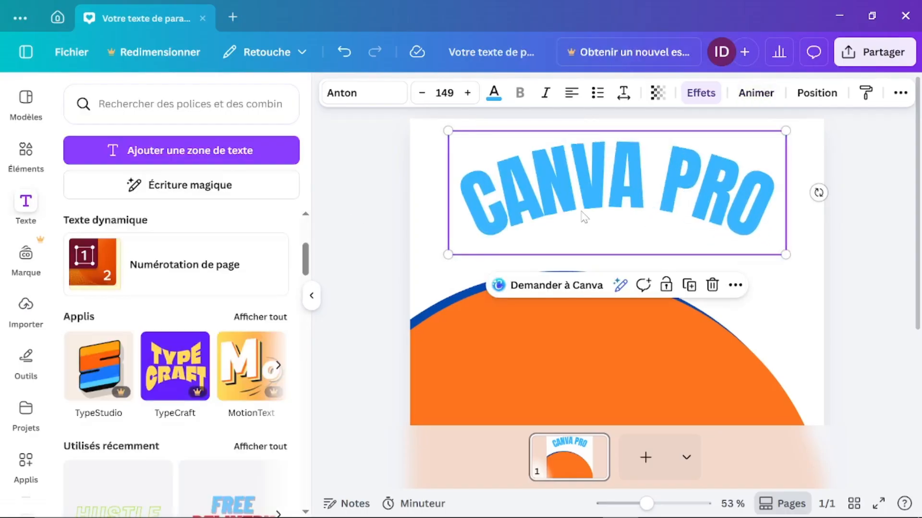
left_click(703, 96)
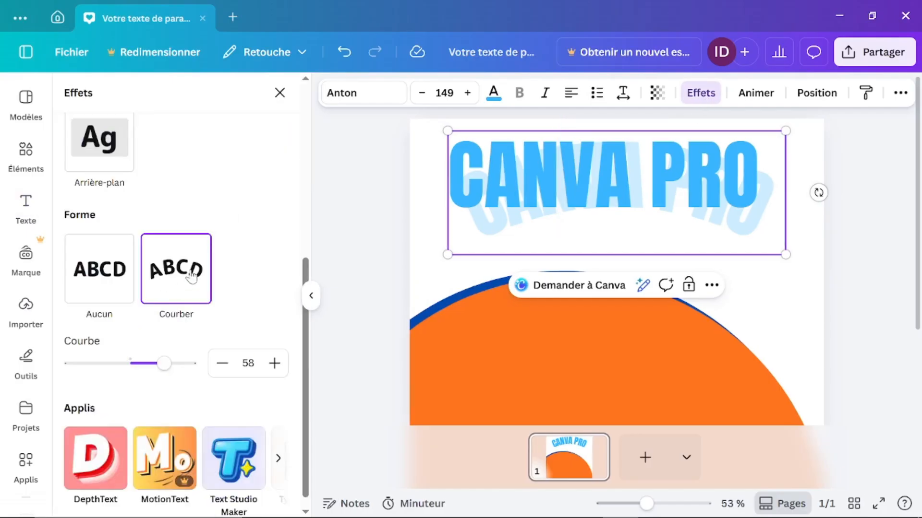
left_click(113, 287)
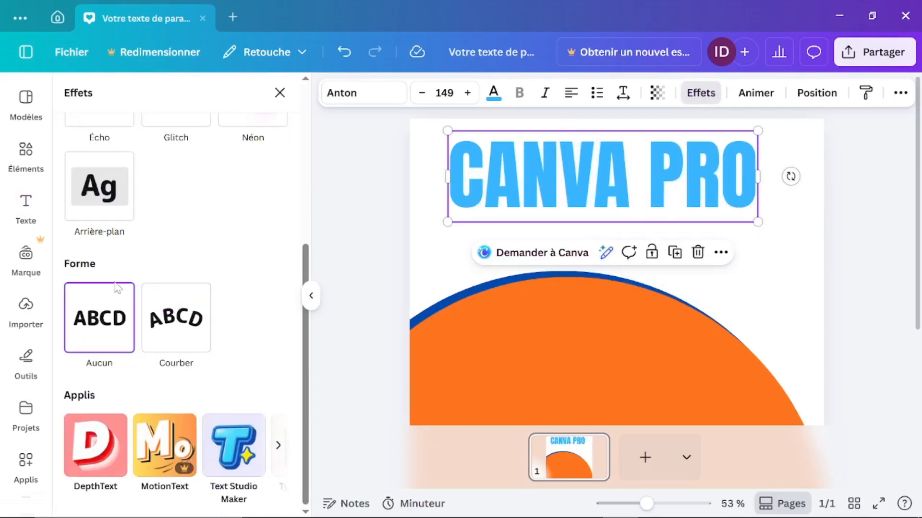
Step: Reselect the CANVA PRO title and show its Position layer list
left_click(810, 272)
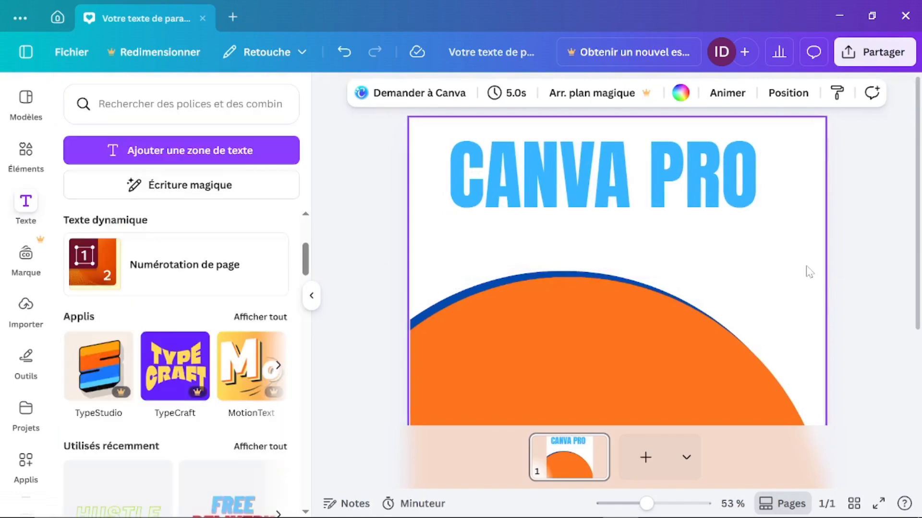
scroll(744, 332, "down", 3)
scroll(745, 334, "up", 3)
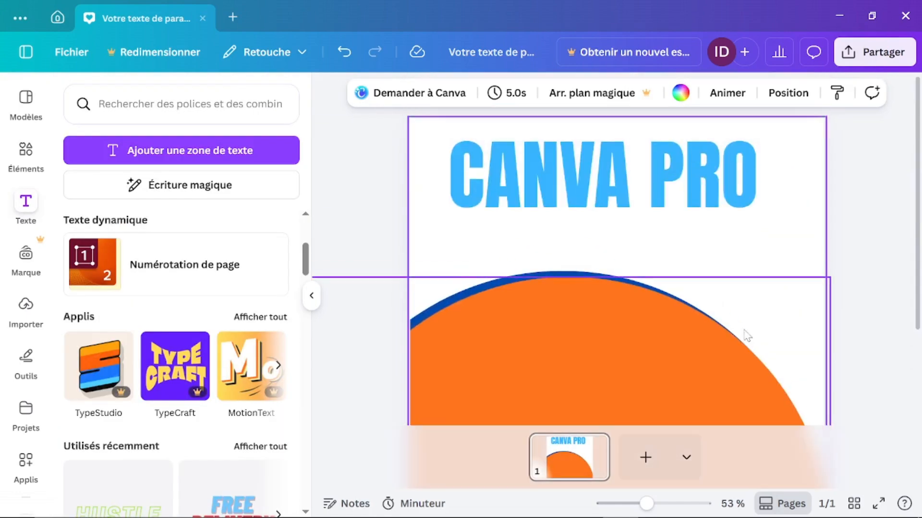
left_click(676, 174)
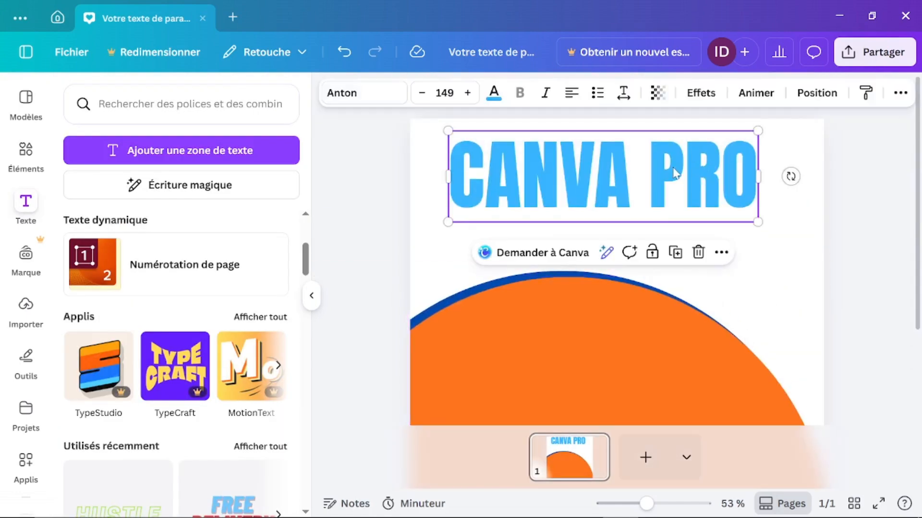
left_click(818, 94)
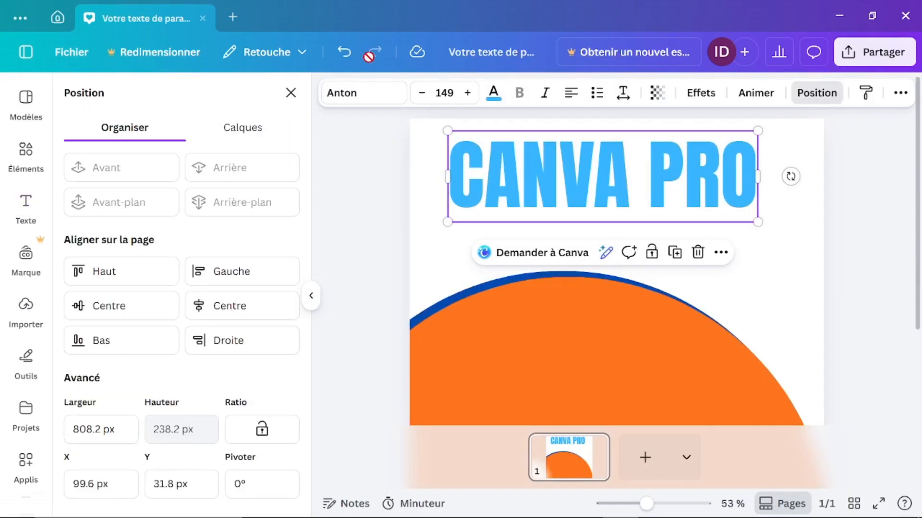
left_click(241, 135)
Step: Layer the orange semicircle over the blue one and nudge it up and right
left_click(111, 135)
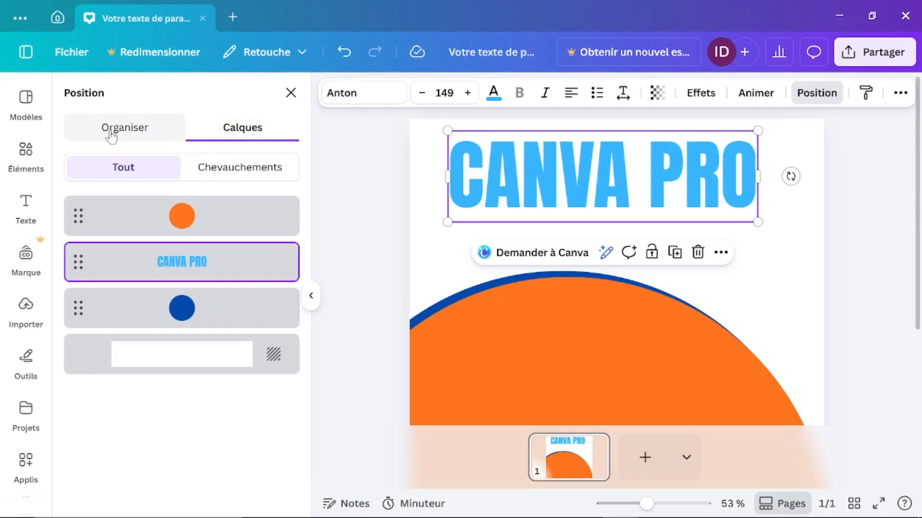
left_click(267, 128)
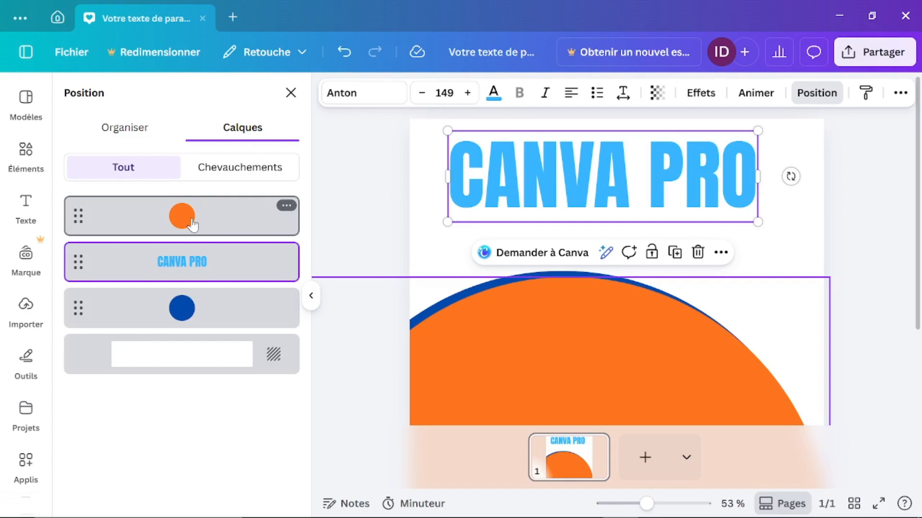
left_click_drag(192, 225, 194, 314)
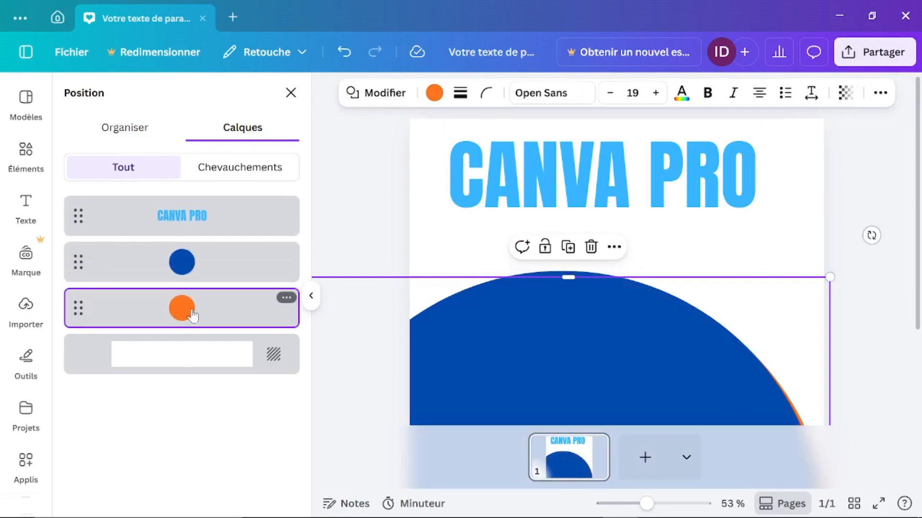
left_click_drag(731, 372, 740, 360)
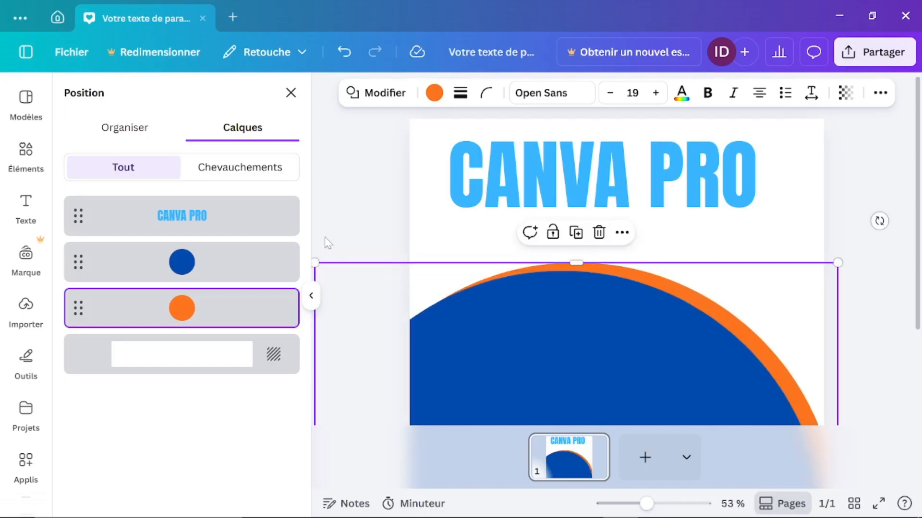
left_click_drag(206, 281, 206, 315)
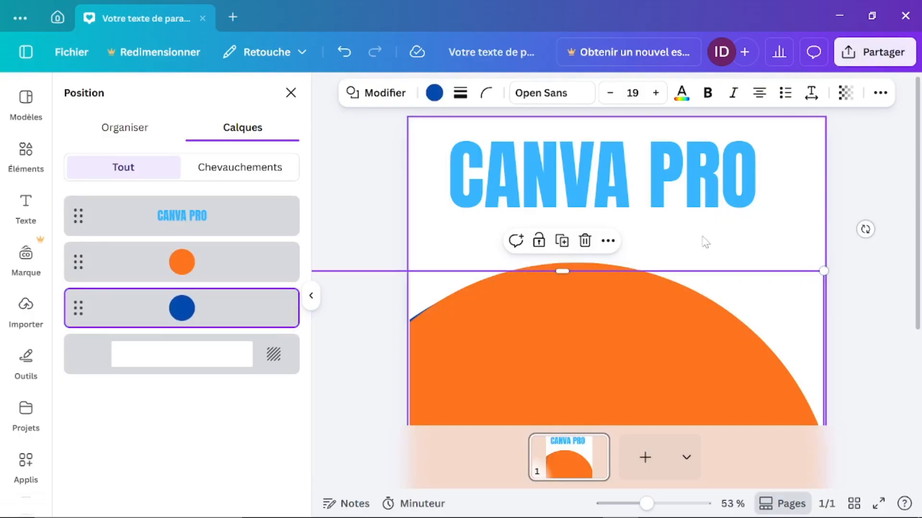
Step: Enlarge the title to 172 and layer it between the orange and blue circles
left_click(734, 206)
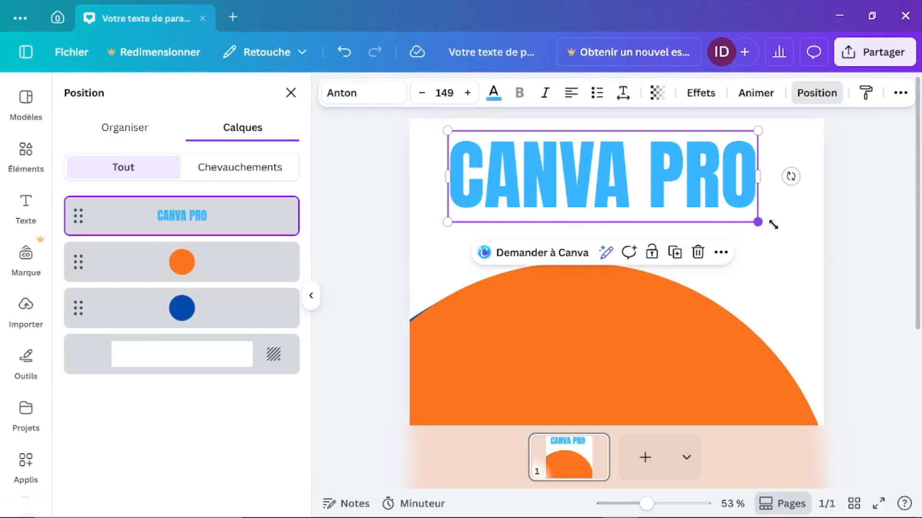
left_click_drag(763, 223, 805, 237)
left_click_drag(701, 186, 693, 274)
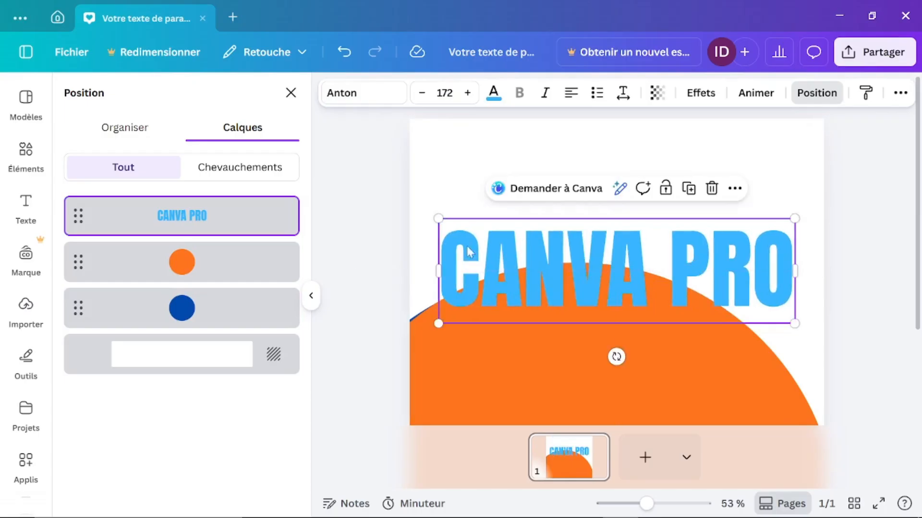
left_click_drag(219, 224, 220, 283)
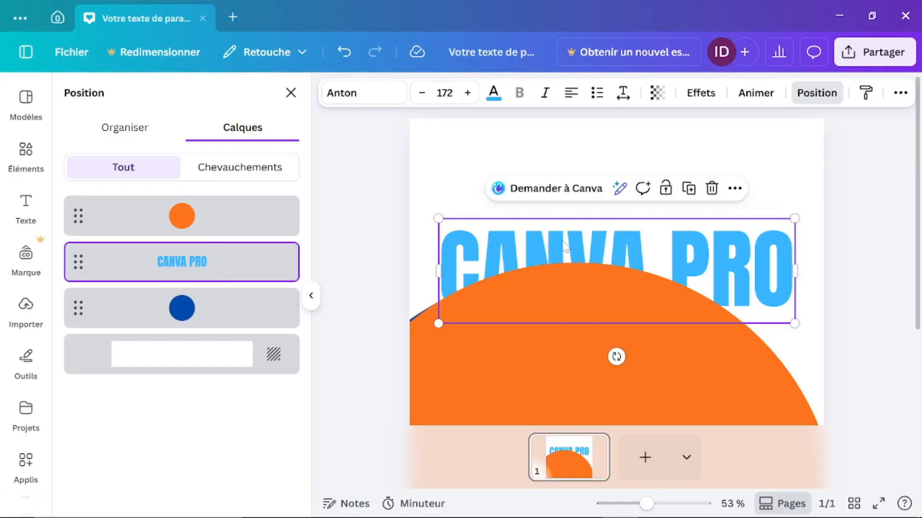
left_click_drag(571, 223, 583, 135)
left_click(206, 321)
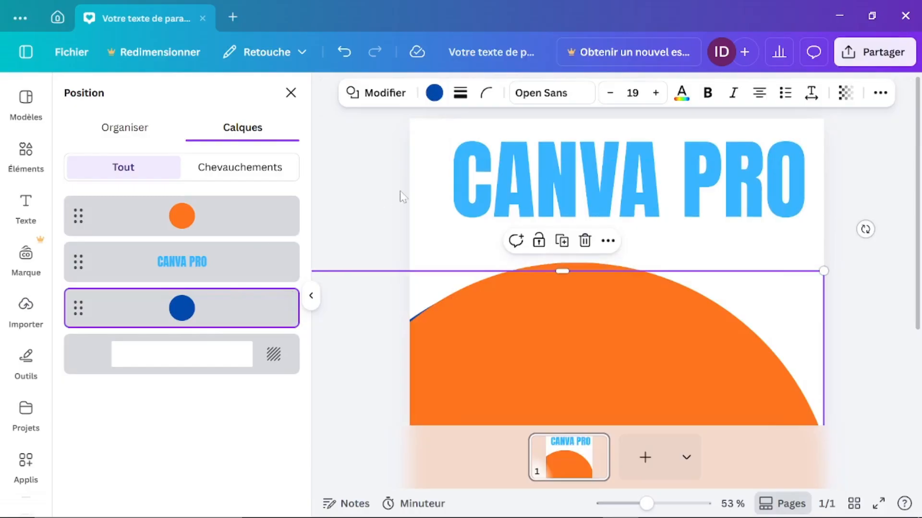
Step: Close the design tab, dismiss 'Créer un design', and scroll the recent designs
left_click(203, 19)
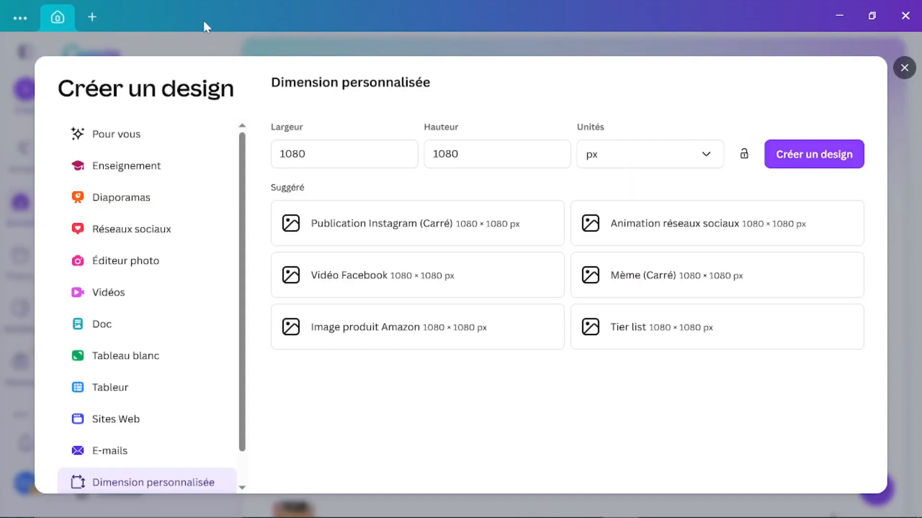
left_click(904, 68)
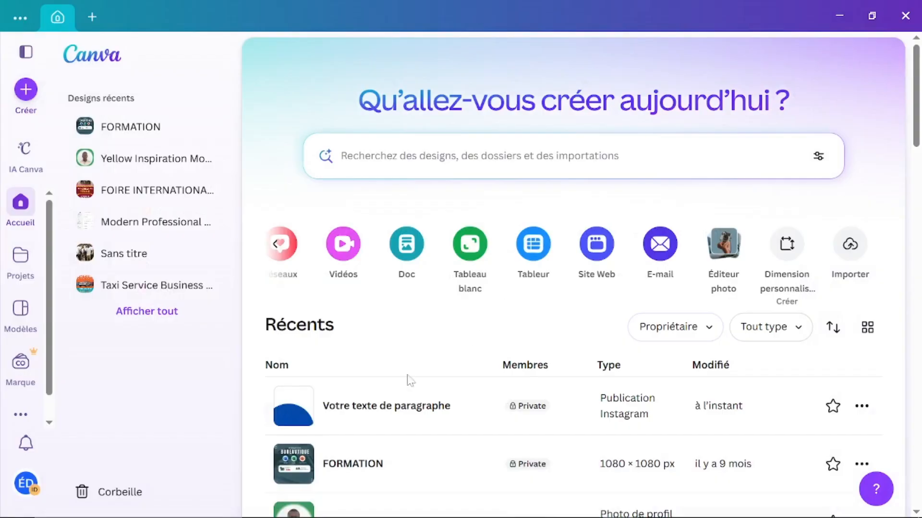
scroll(387, 494, "down", 3)
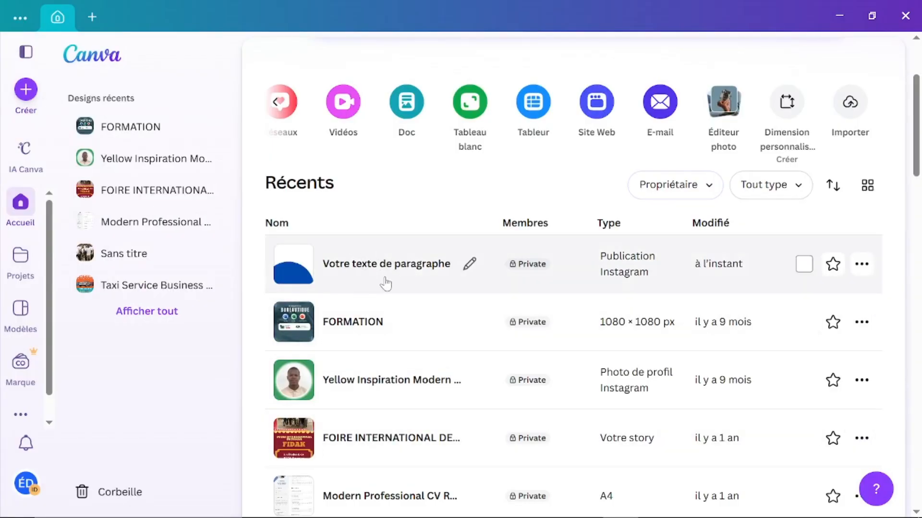
Step: Open the FORMATION BUREAUTIQUE design and inspect its title, app icons and info card
left_click(370, 332)
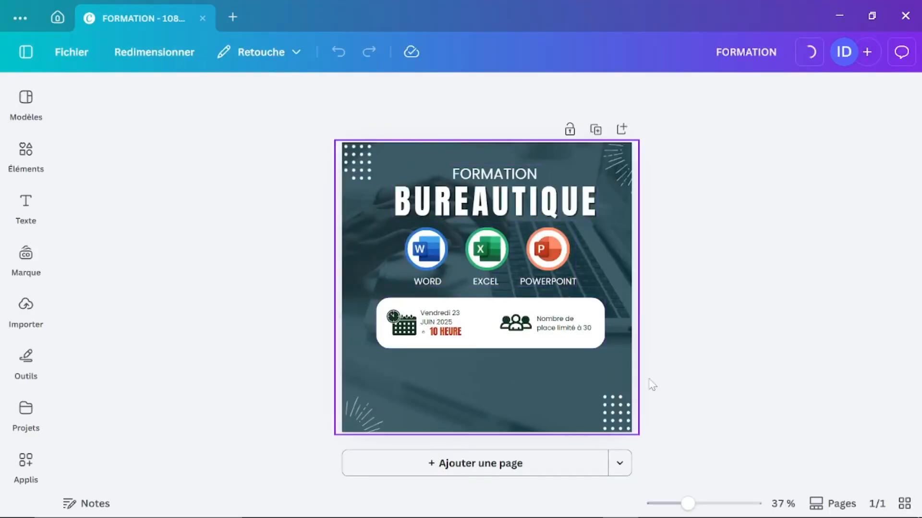
left_click(490, 179)
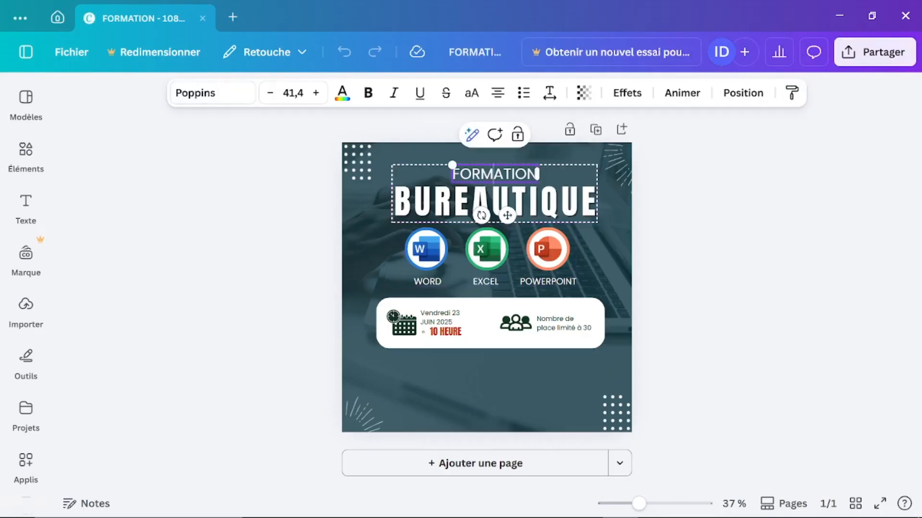
left_click(754, 213)
left_click(533, 171)
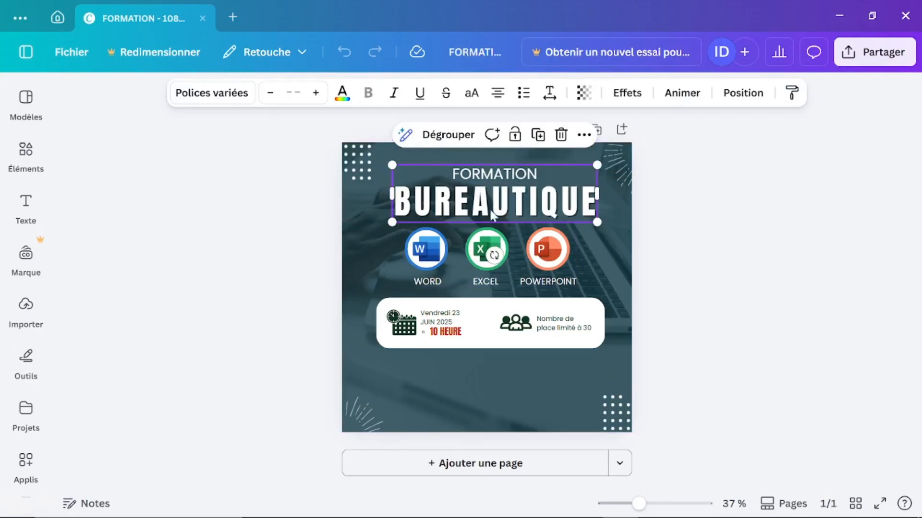
left_click(429, 281)
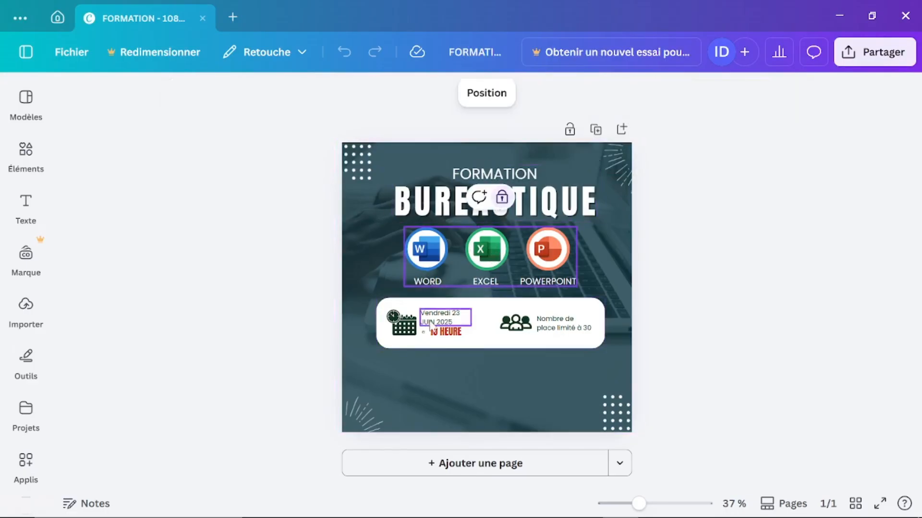
left_click(539, 307)
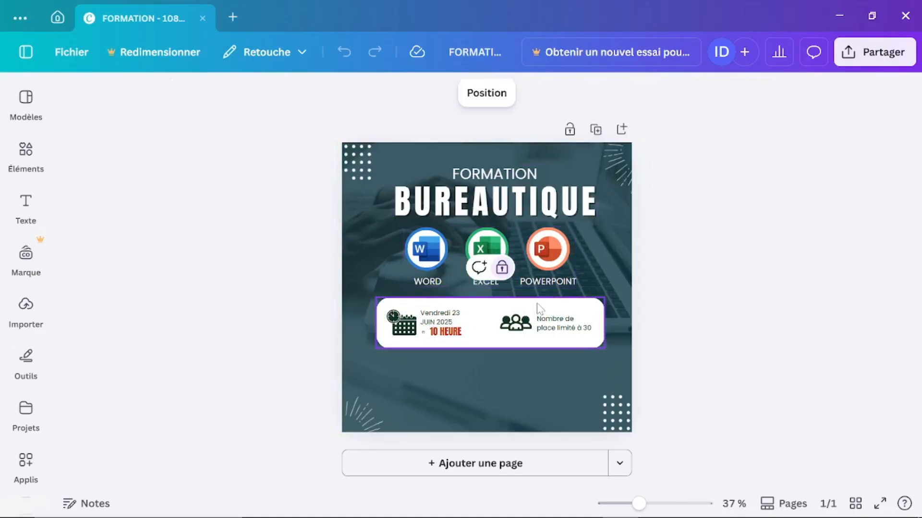
left_click(504, 324)
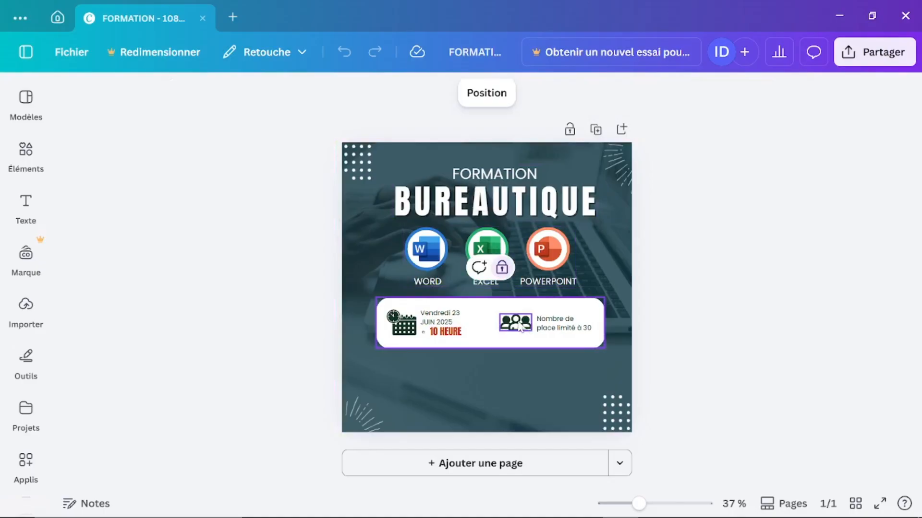
left_click(576, 329)
Step: Multi-select the calendar icon, date, 10 HEURE, people icon, seats text and white box
left_click(408, 327)
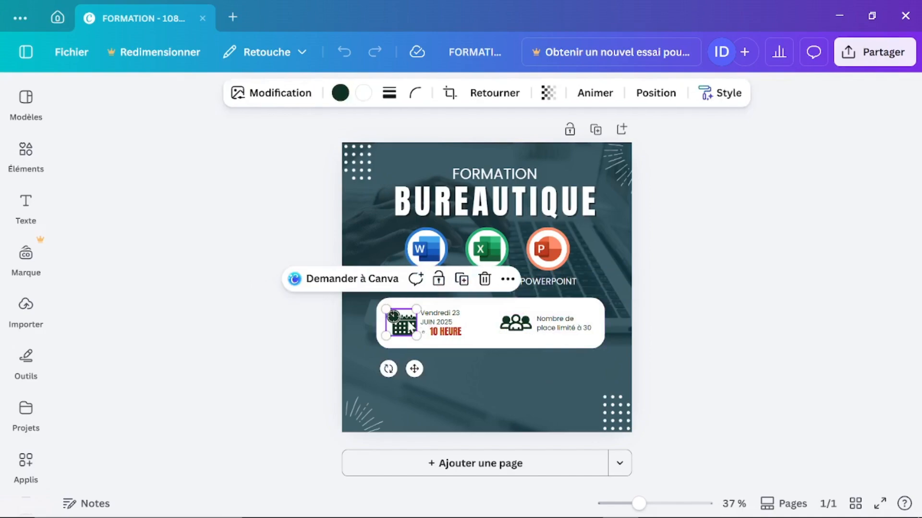
left_click(445, 318, "shift")
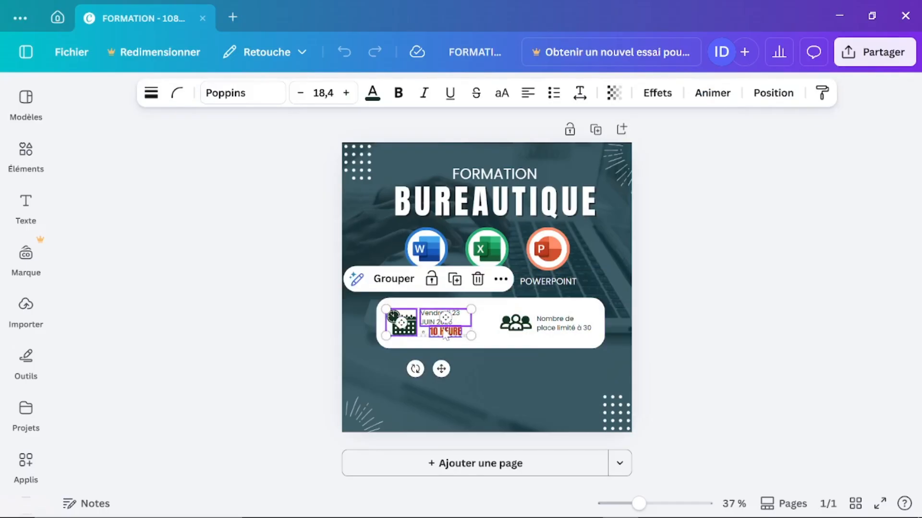
left_click(431, 332, "shift")
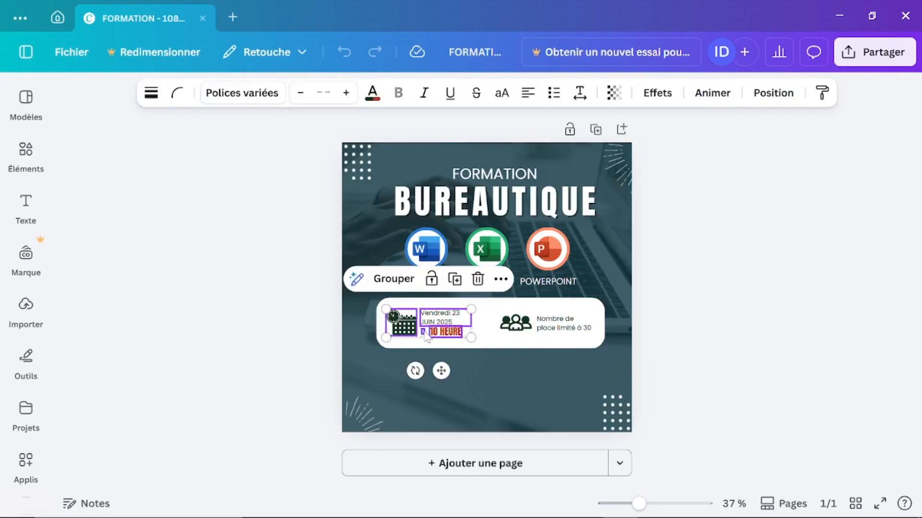
left_click(515, 322, "shift")
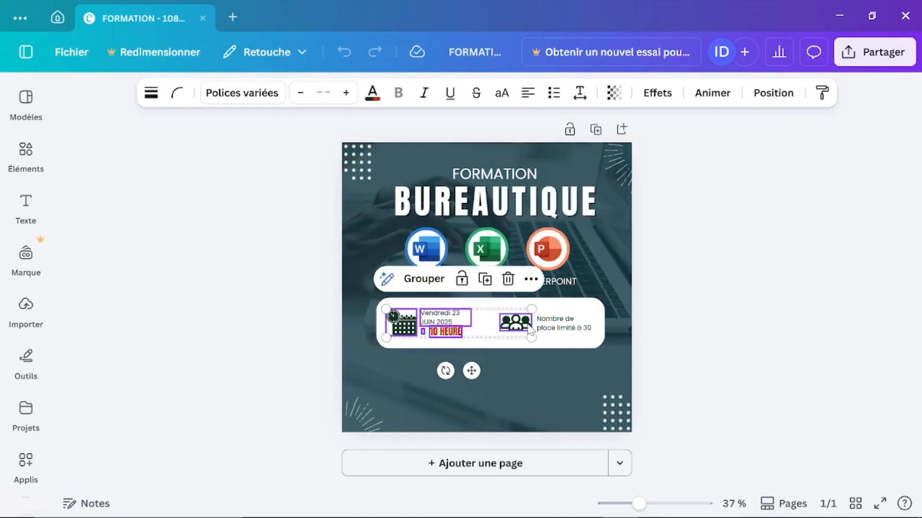
left_click(569, 331, "shift")
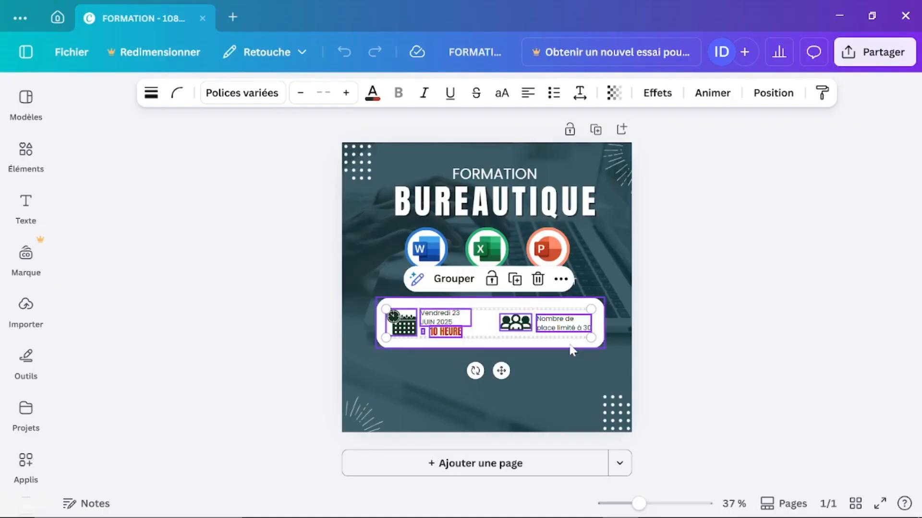
left_click(571, 347)
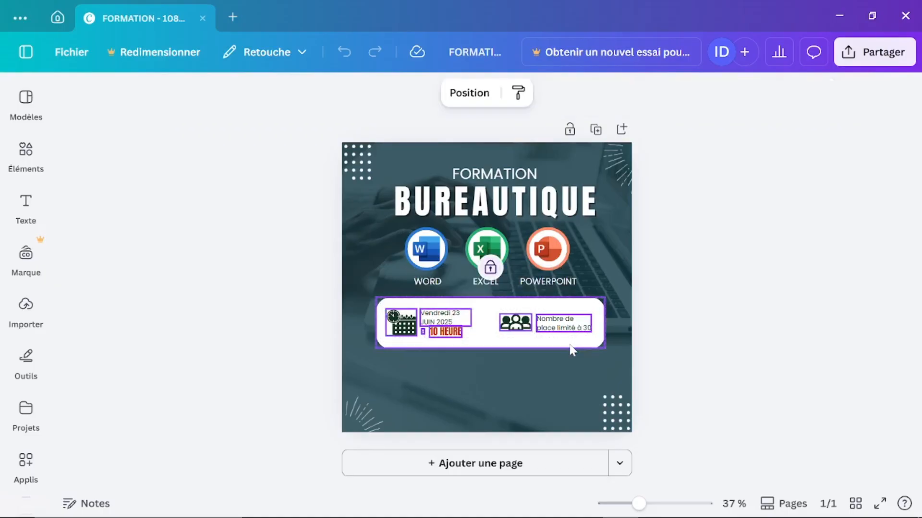
Step: Unlock the white box and group it with the info-bar items
right_click(538, 319)
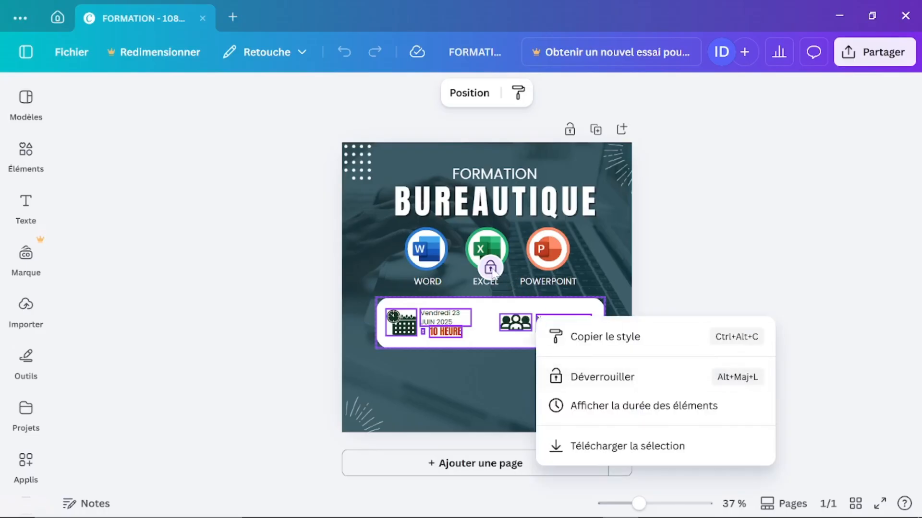
left_click(492, 271)
left_click(492, 272)
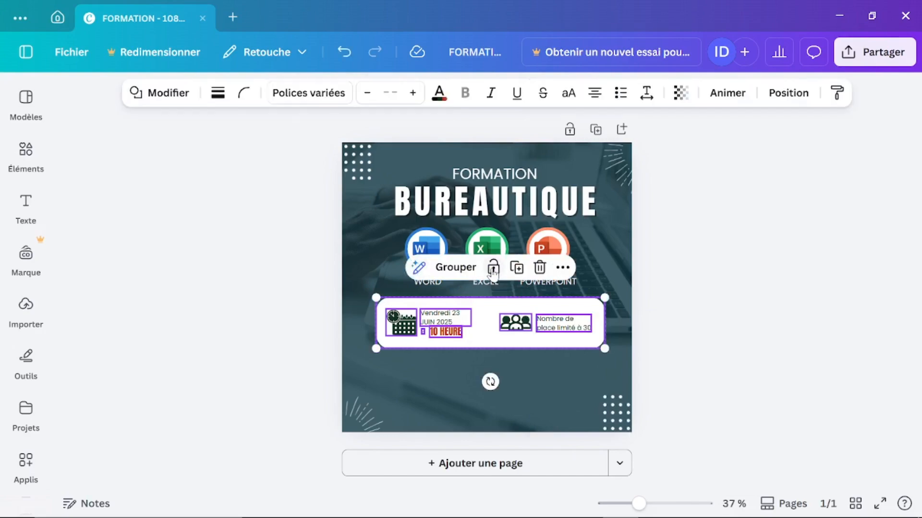
left_click(453, 269)
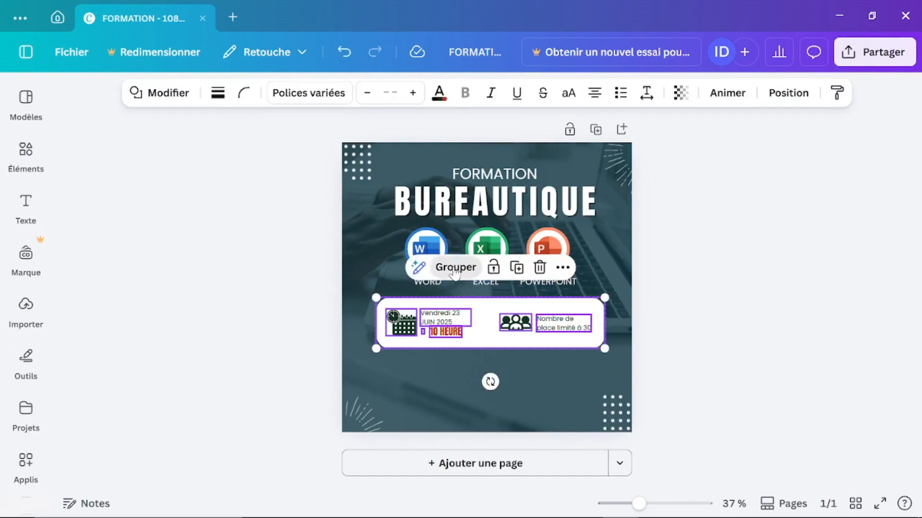
Step: Nudge the grouped info bar slightly lower-left and close the FORMATION design
left_click(629, 402)
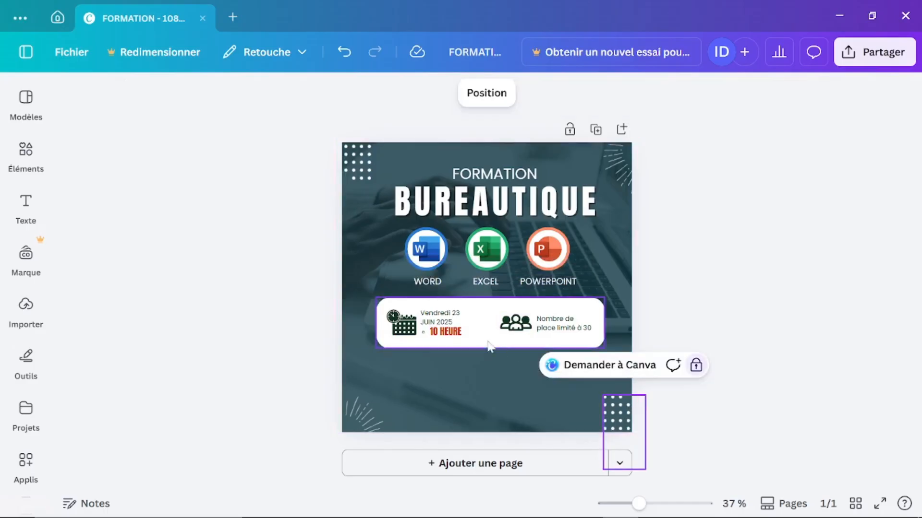
left_click(479, 326)
mouse_move(479, 326)
left_mouse_down()
mouse_move(445, 358)
mouse_move(469, 333)
mouse_move(472, 361)
mouse_move(478, 332)
left_mouse_up()
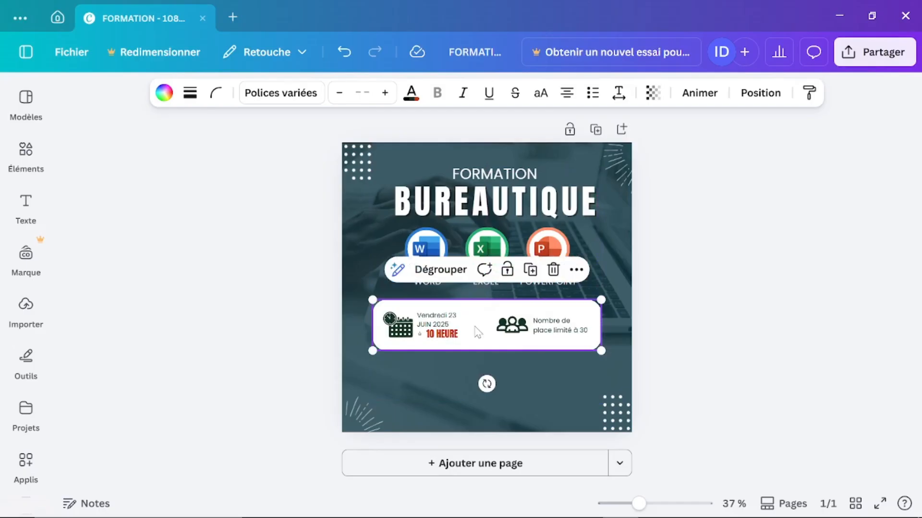
left_click(235, 149)
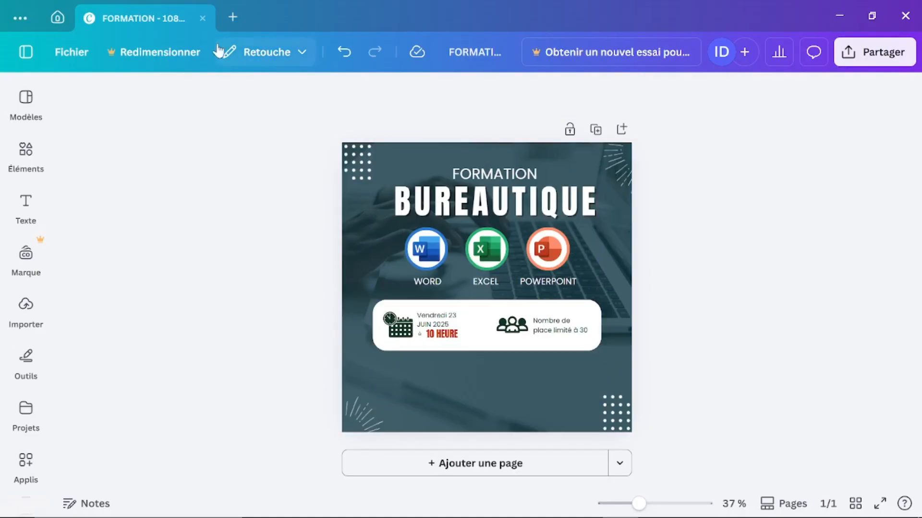
left_click(203, 18)
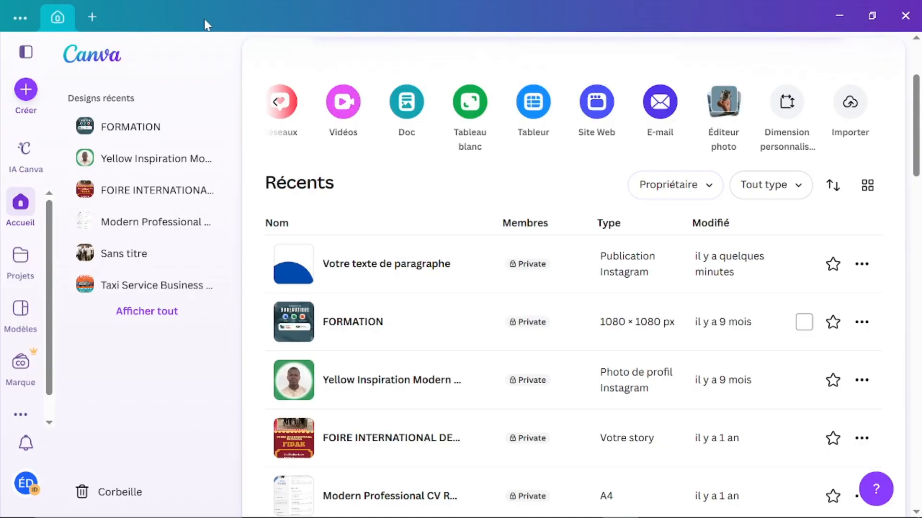
Step: Switch the active Canva workspace to the Hoolo Business 01 team from the account menu
left_click(25, 486)
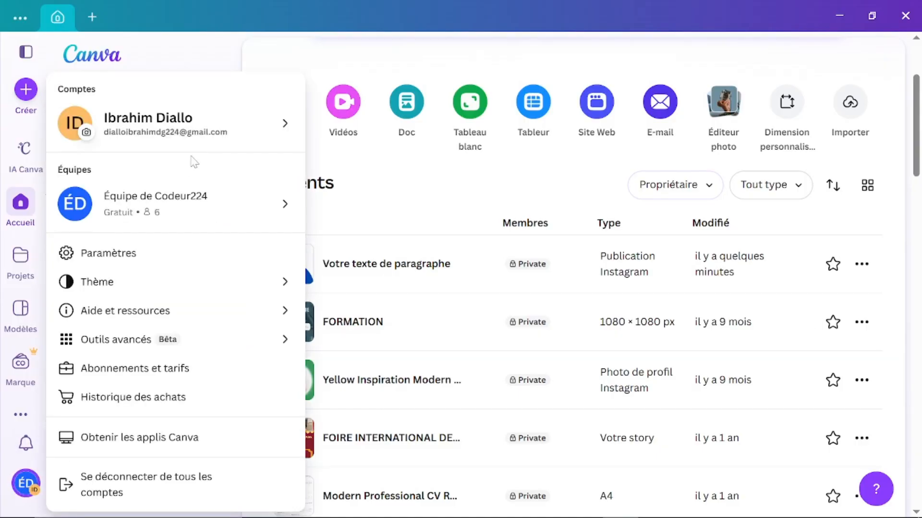
left_click(223, 210)
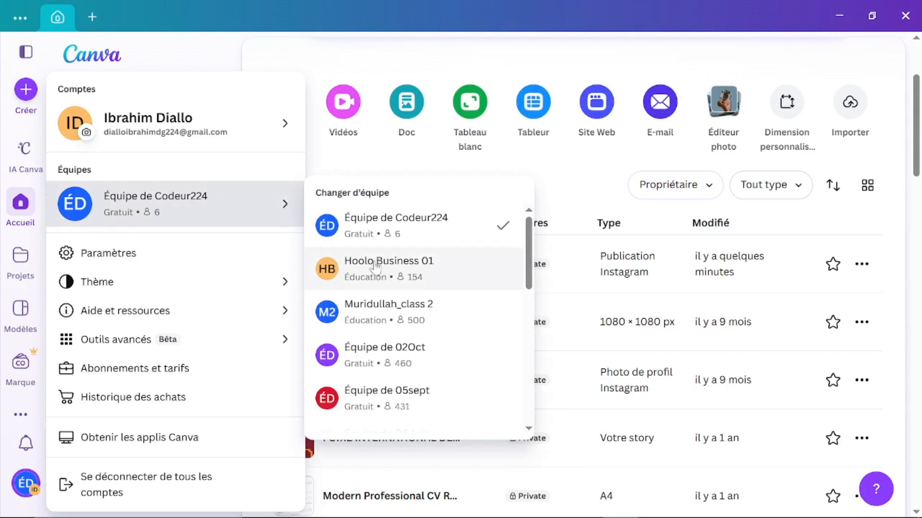
left_click(413, 281)
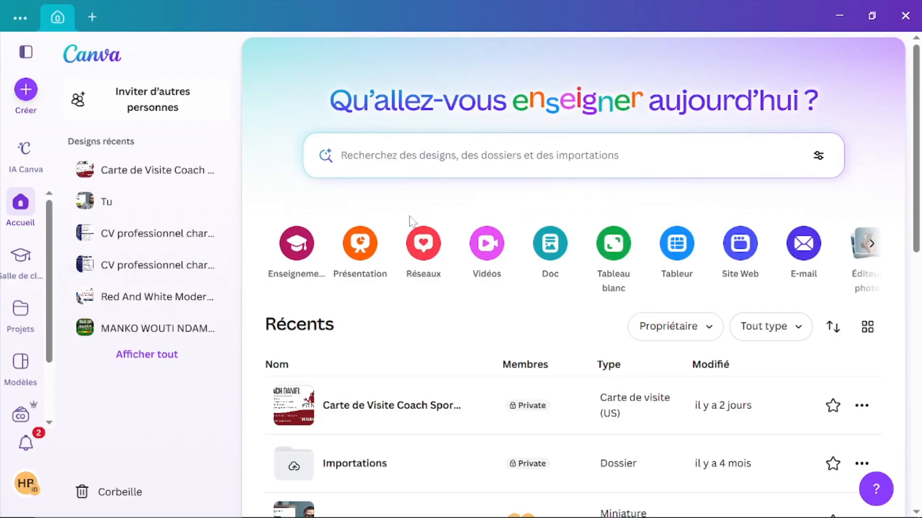
Step: Scroll through the Hoolo Business 01 team's recent designs
scroll(436, 372, "down", 3)
scroll(436, 372, "down", 2)
scroll(434, 373, "up", 5)
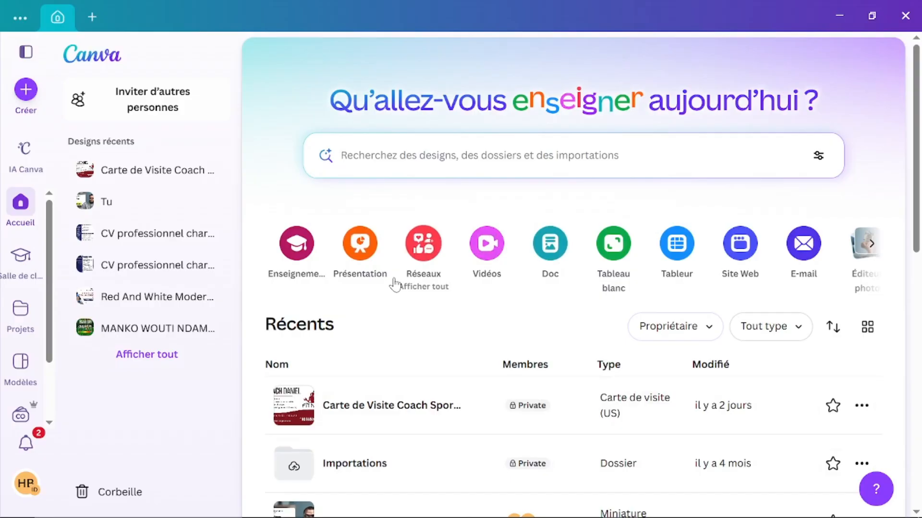
scroll(350, 374, "down", 2)
scroll(349, 374, "down", 1)
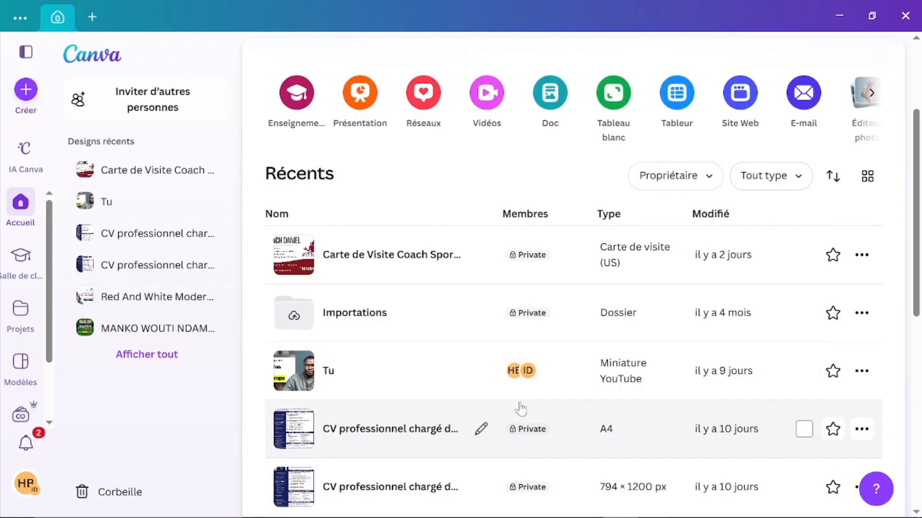
mouse_move(477, 514)
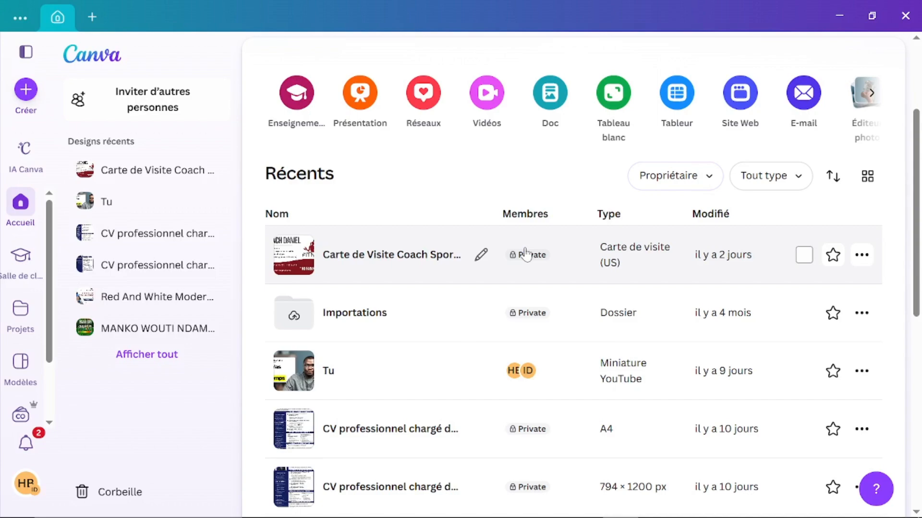
scroll(447, 237, "up", 3)
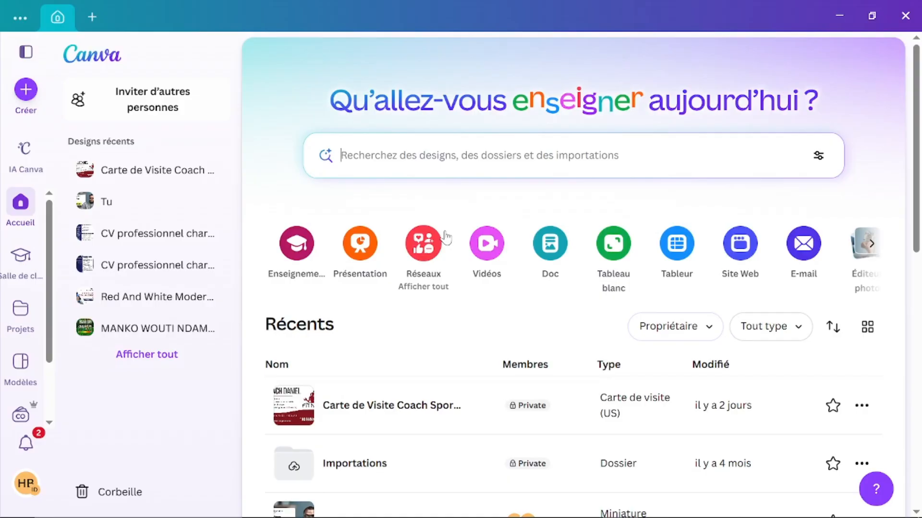
Step: Browse the recent designs again, return to the top and minimize Canva
scroll(383, 408, "down", 4)
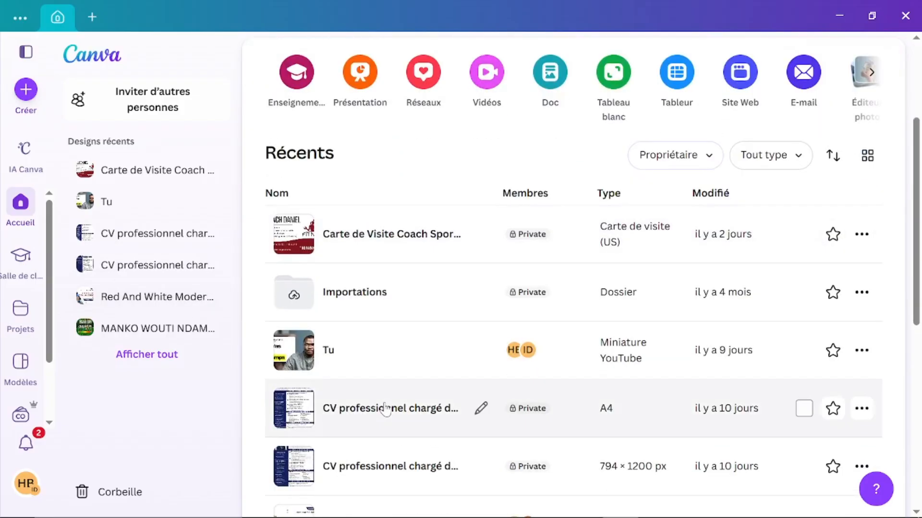
scroll(386, 411, "down", 9)
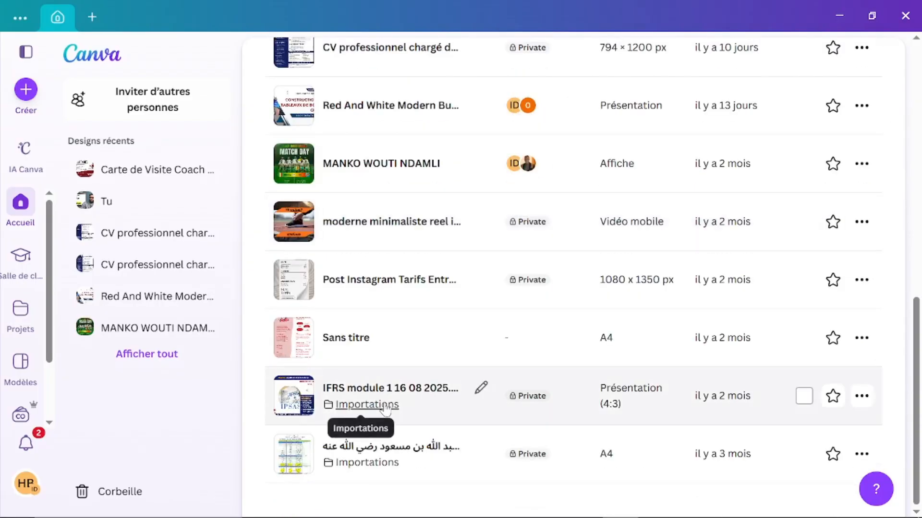
scroll(385, 408, "up", 2)
scroll(386, 408, "up", 3)
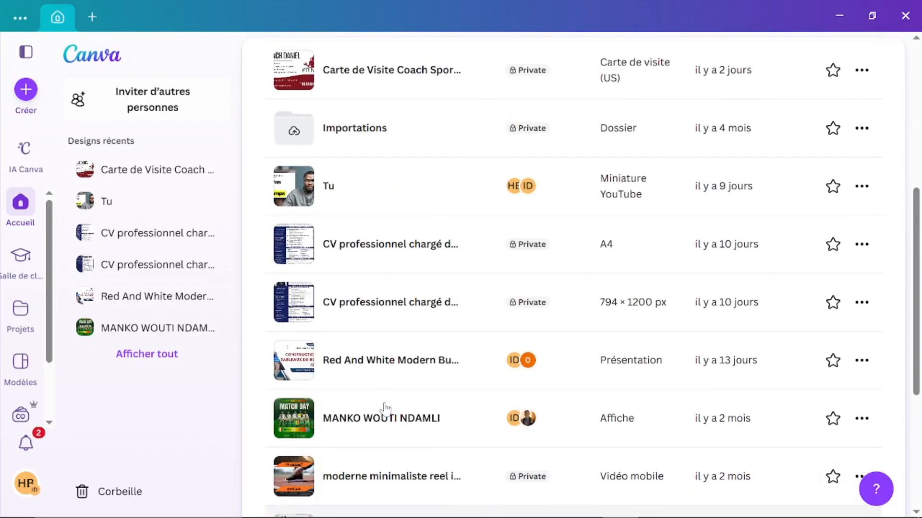
scroll(386, 409, "up", 6)
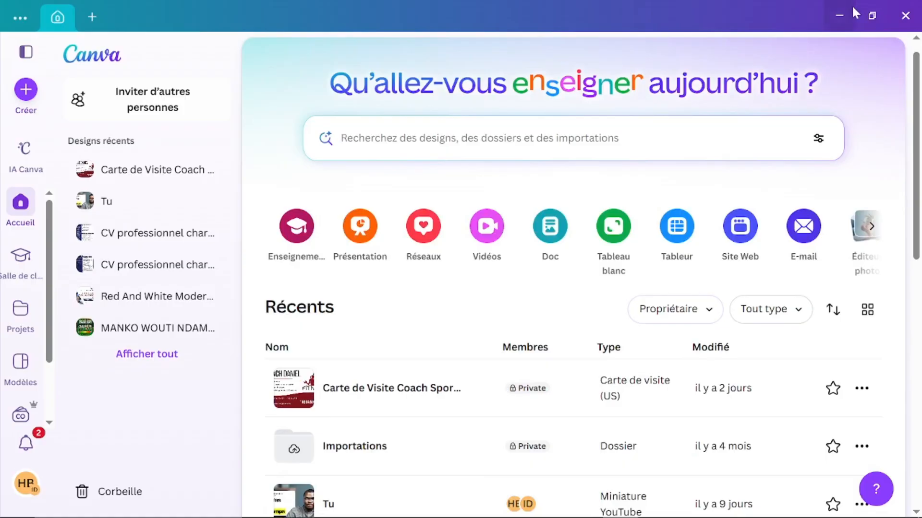
left_click(837, 15)
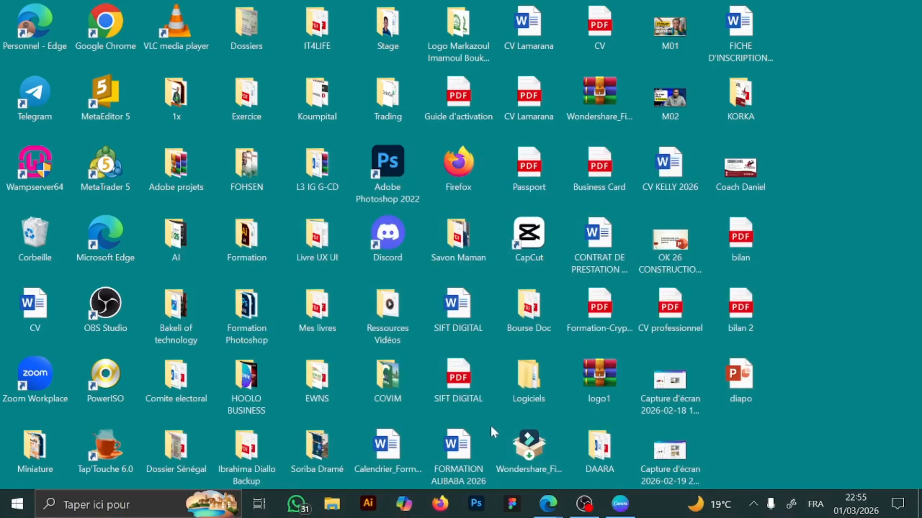
Step: Open Business Card.pdf from the desktop in Edge and zoom in on the card
double_click(601, 181)
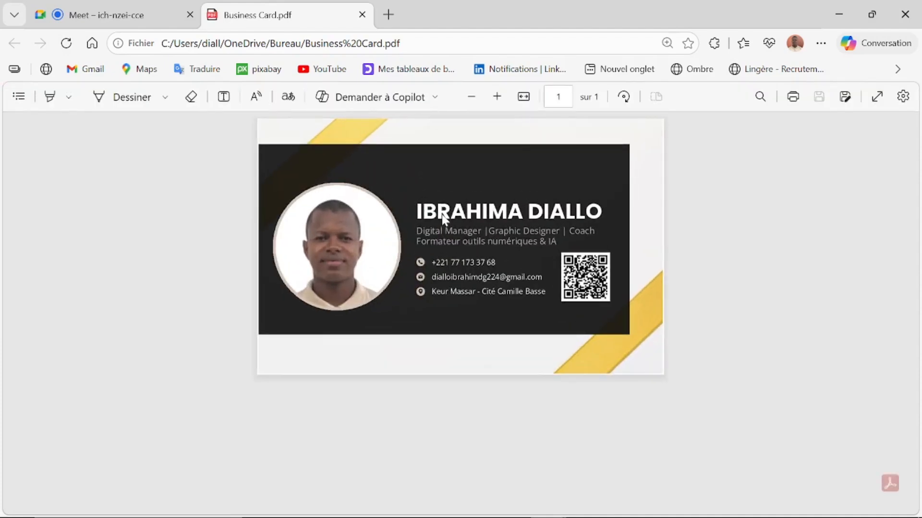
scroll(668, 294, "up", 1)
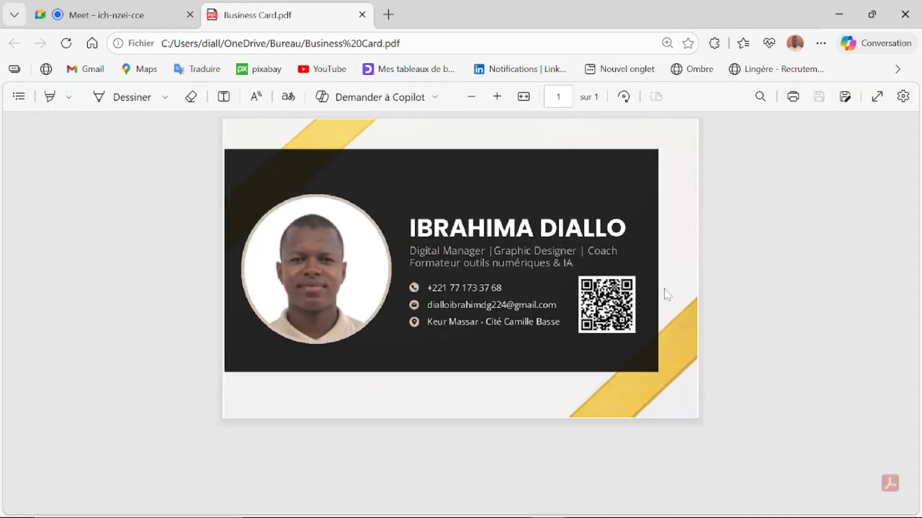
scroll(667, 294, "up", 1)
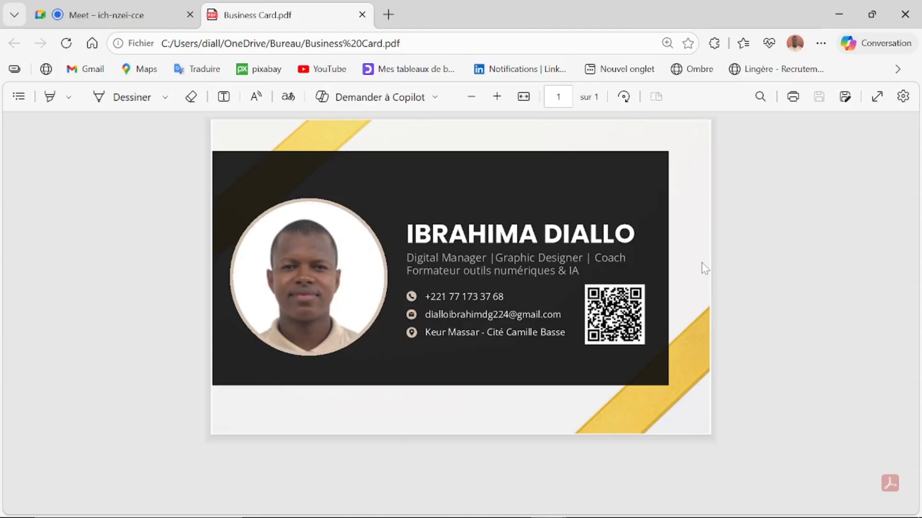
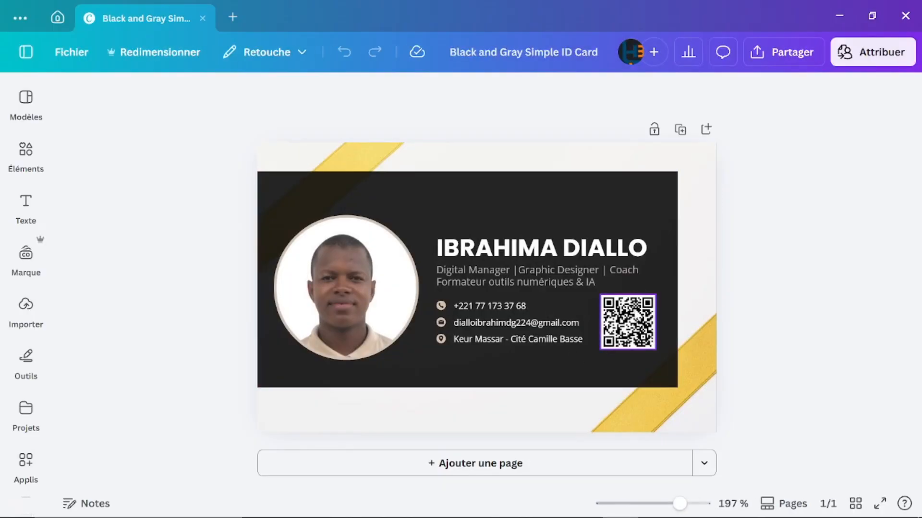
Step: Review the finished card face by selecting the QR code and the background image
left_click(638, 314)
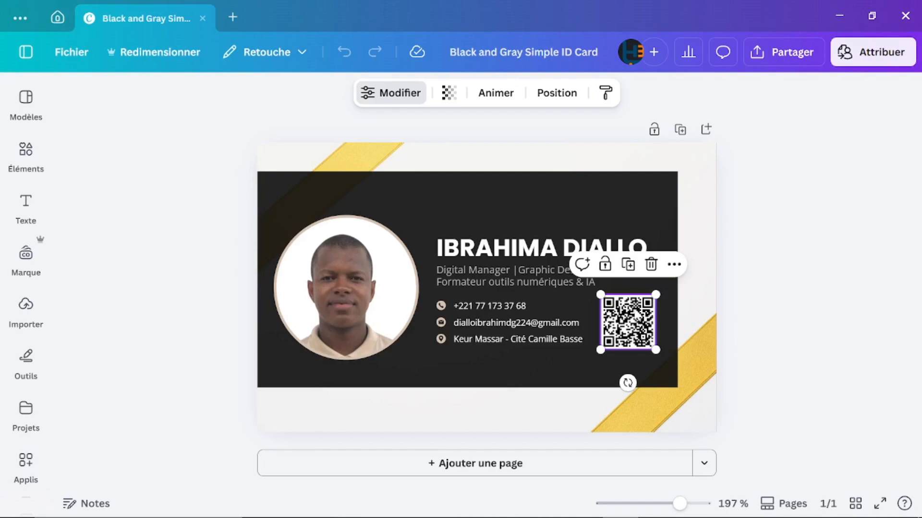
left_click(788, 311)
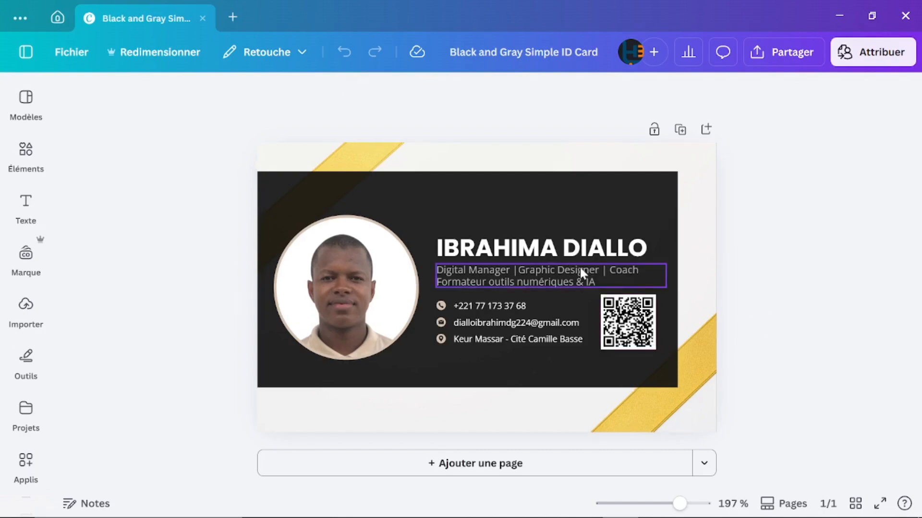
left_click(705, 283)
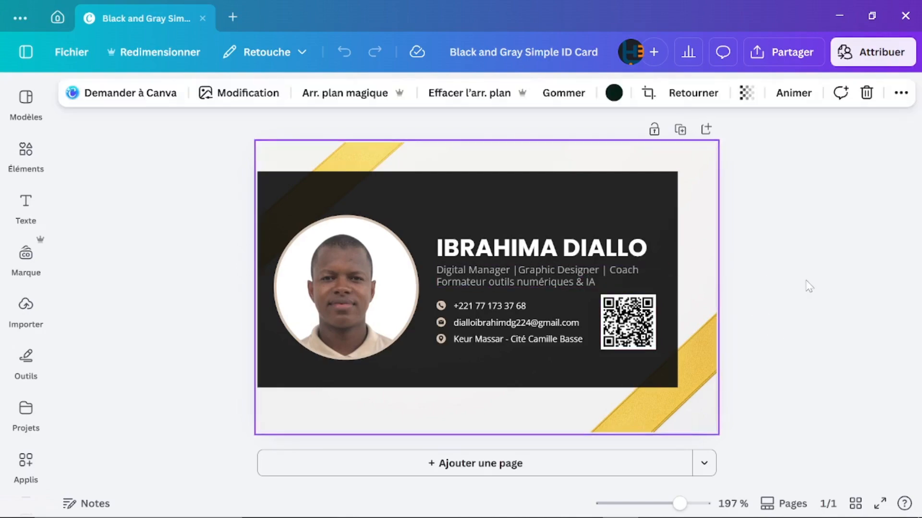
left_click(809, 287)
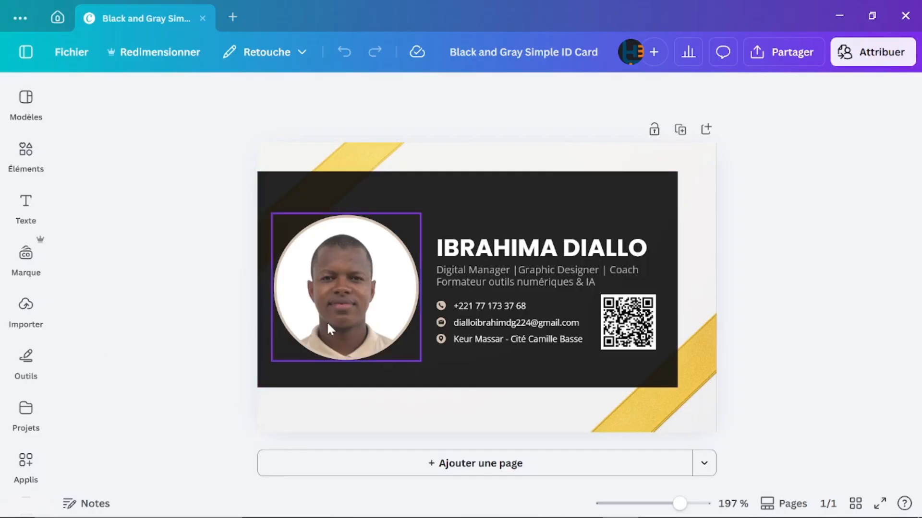
left_click(447, 152)
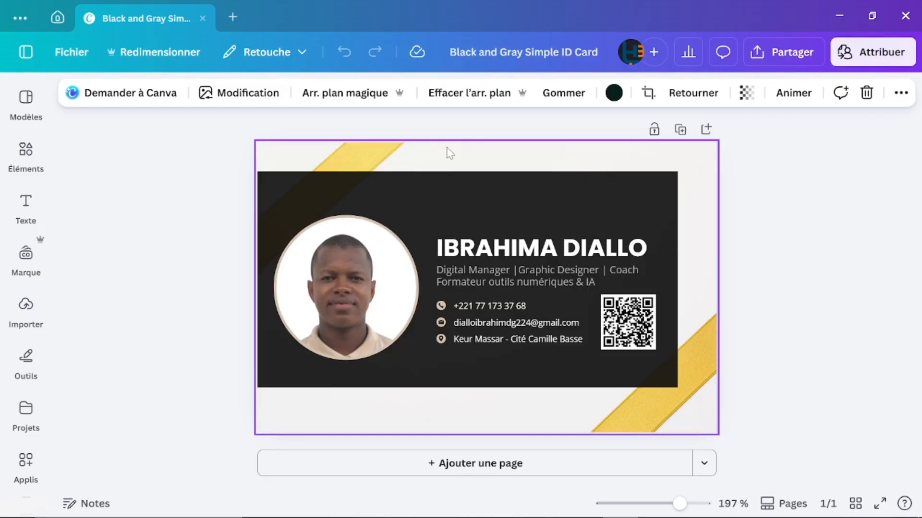
Step: Duplicate the card page and delete all elements on the copied page 2
left_click(678, 131)
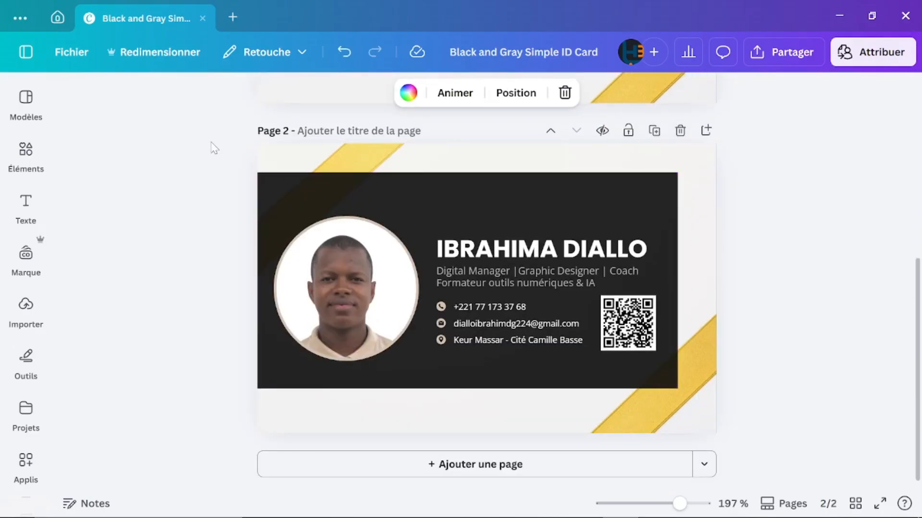
left_click_drag(210, 141, 773, 462)
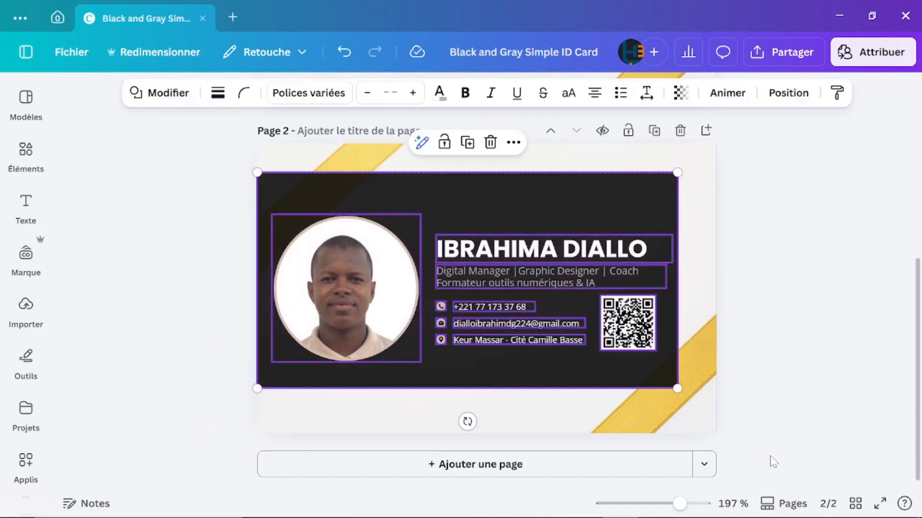
left_click(908, 334)
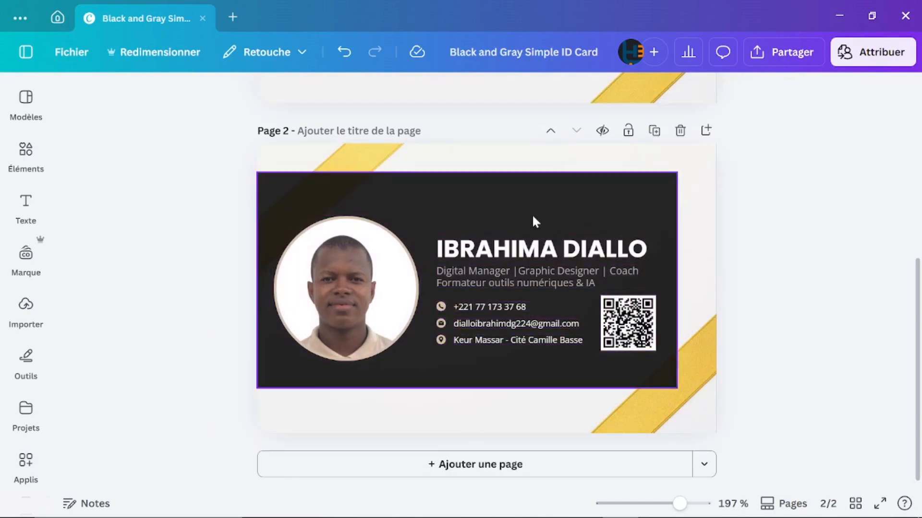
left_click_drag(226, 150, 780, 448)
key("Delete")
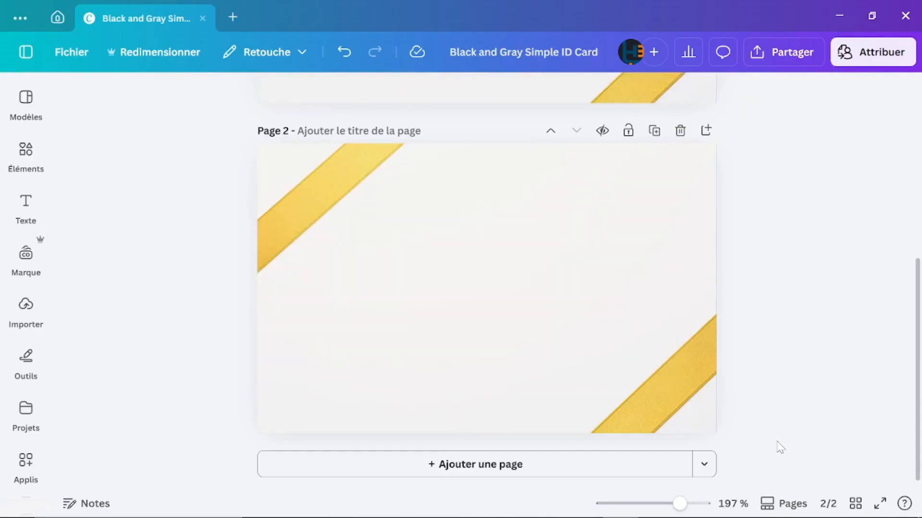
Step: Remove page 2's yellow-ribbon background image and reset its background to white
left_click(314, 204)
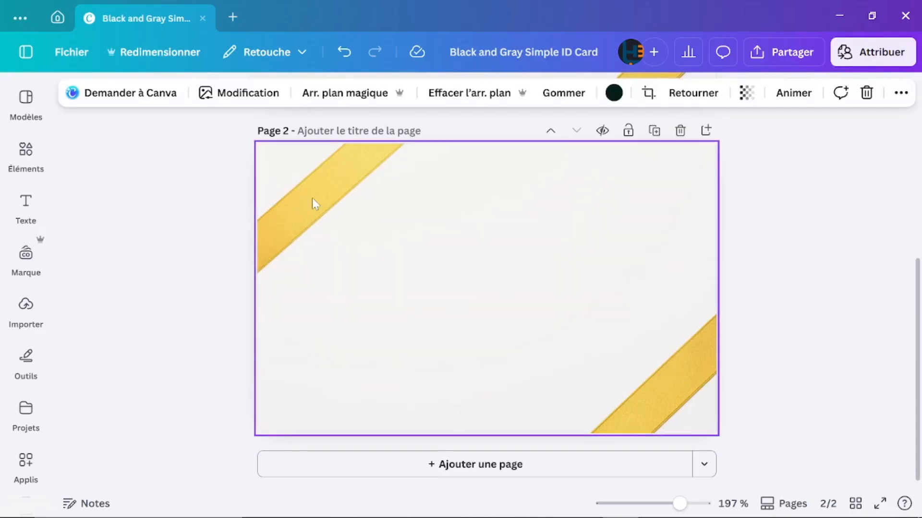
double_click(313, 199)
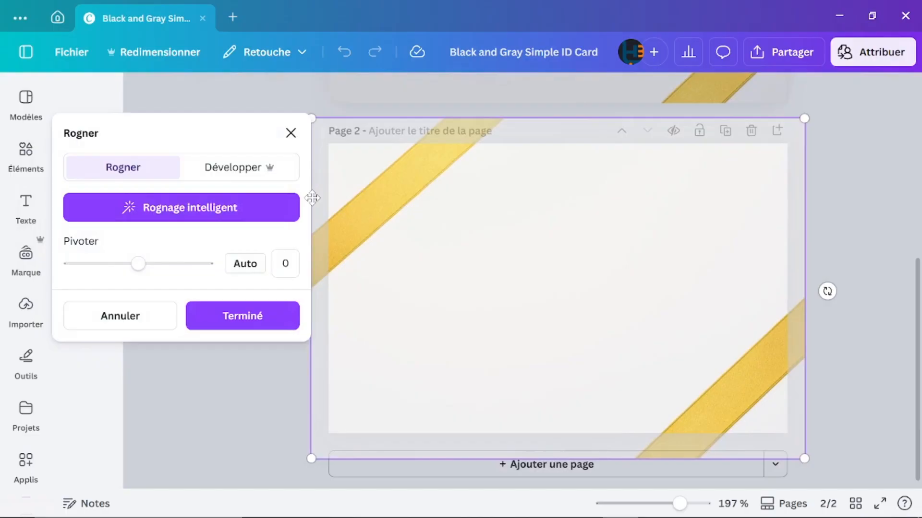
key("Delete")
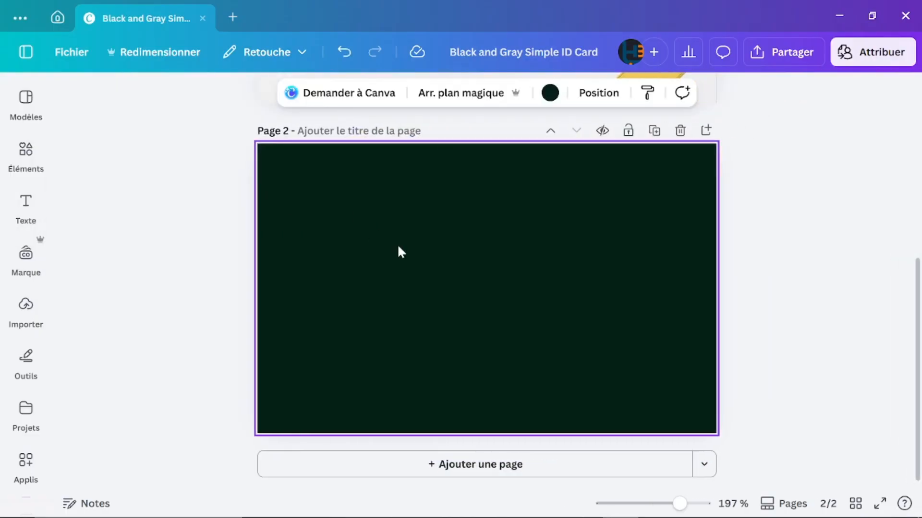
key("Delete")
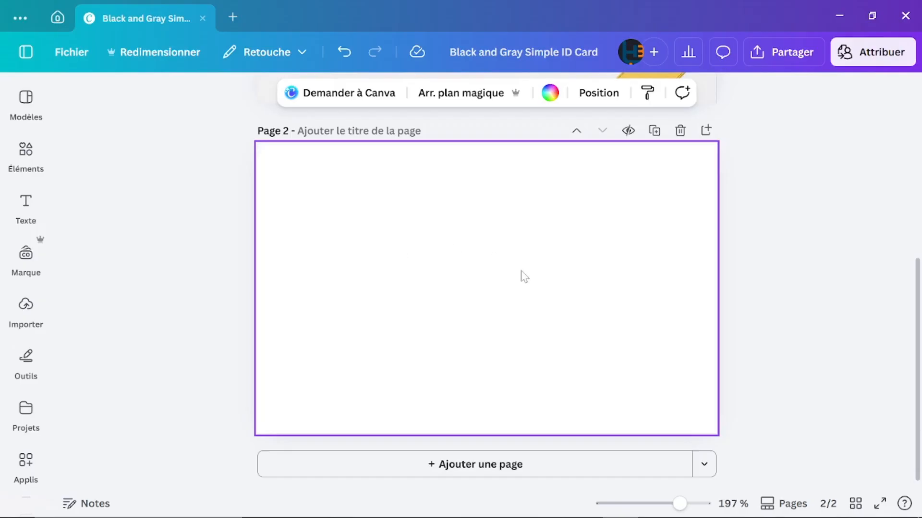
scroll(523, 275, "up", 5)
scroll(521, 273, "down", 5)
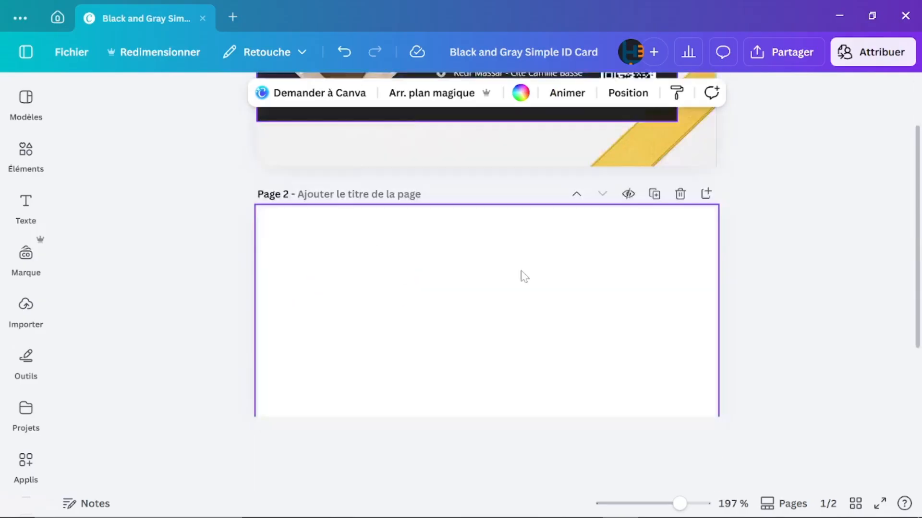
scroll(522, 275, "up", 5)
scroll(521, 273, "down", 5)
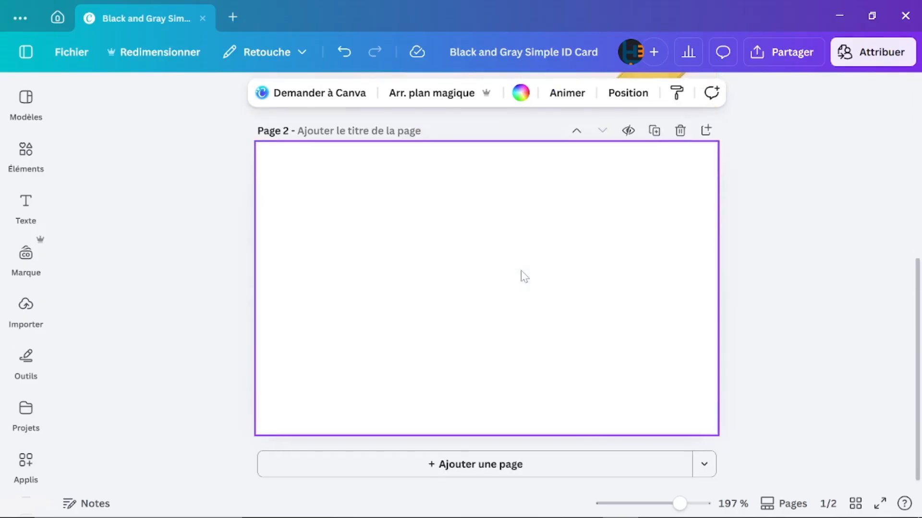
scroll(522, 275, "up", 2)
scroll(524, 277, "down", 3)
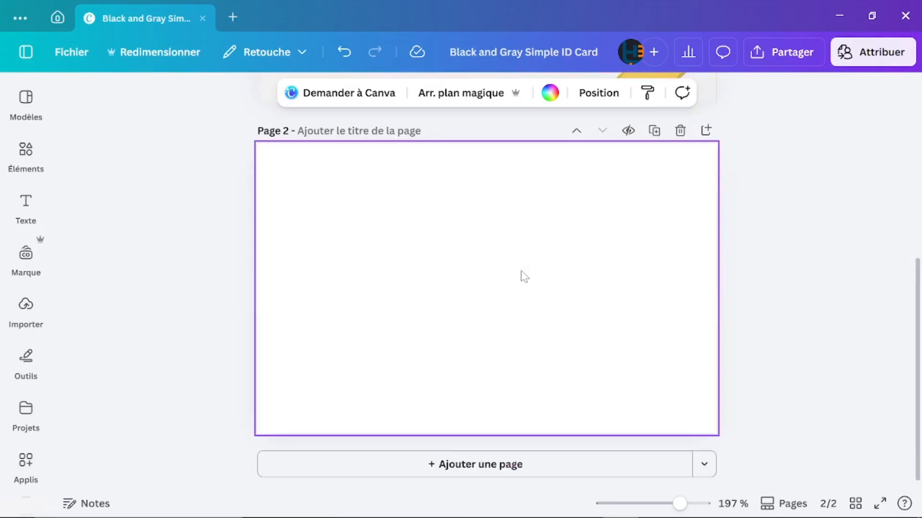
scroll(524, 276, "up", 5)
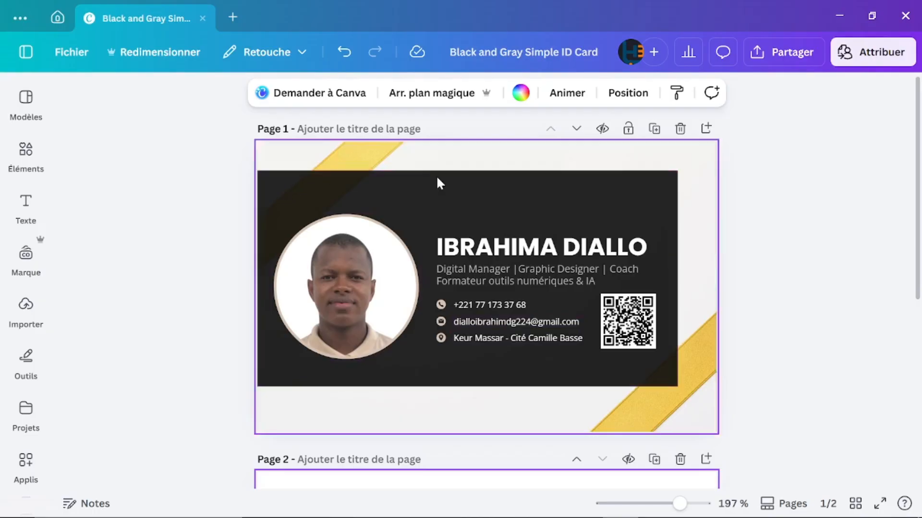
Step: Browse the uploaded files, cancel the file picker, and minimize Canva to show Business Card.pdf
left_click(28, 323)
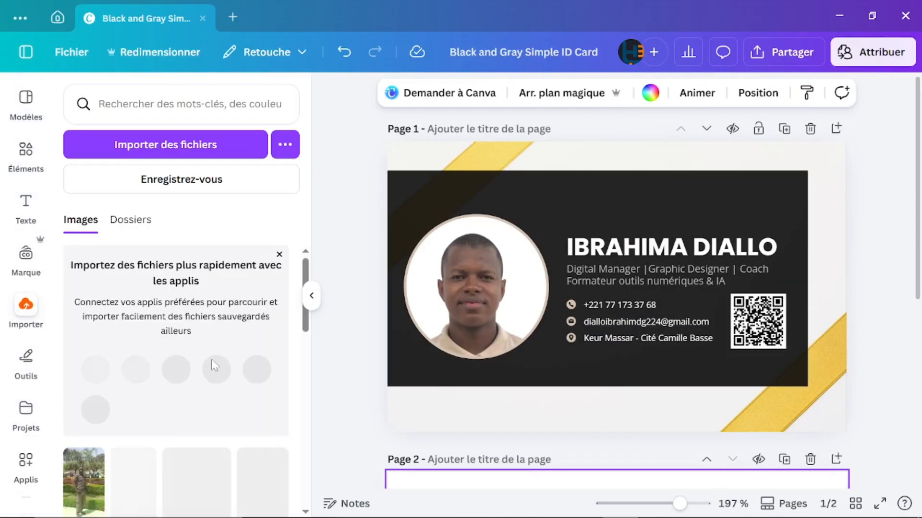
scroll(168, 416, "down", 10)
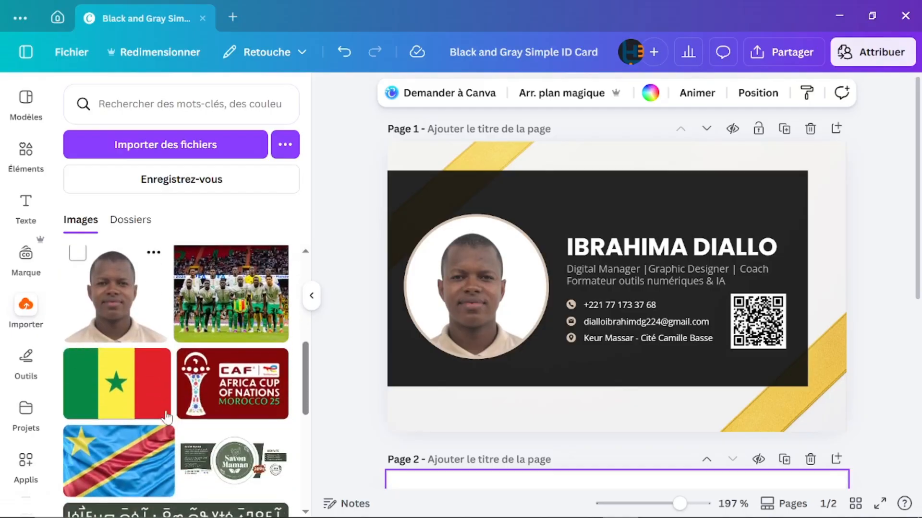
scroll(167, 417, "up", 2)
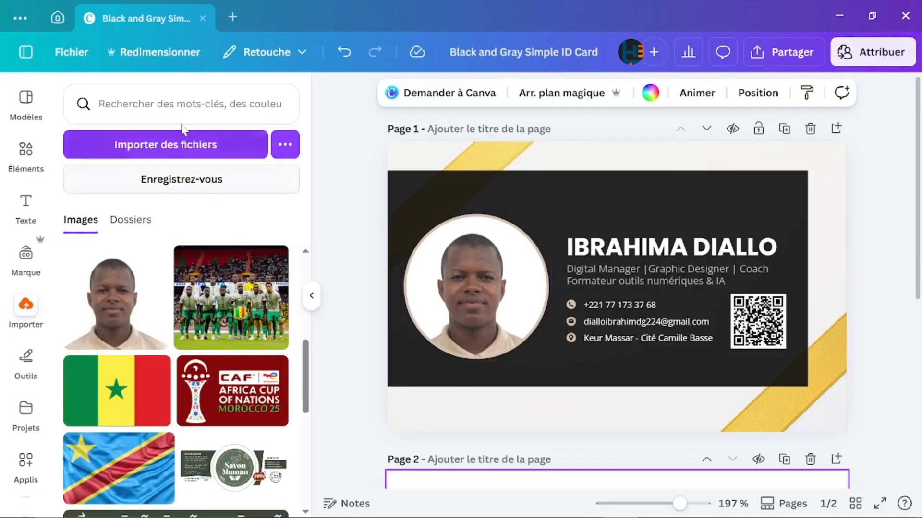
left_click(181, 145)
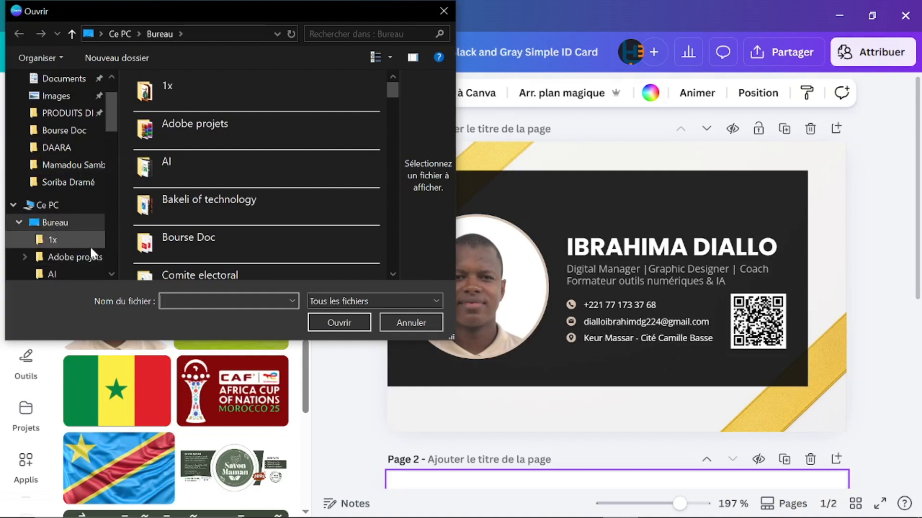
left_click(443, 12)
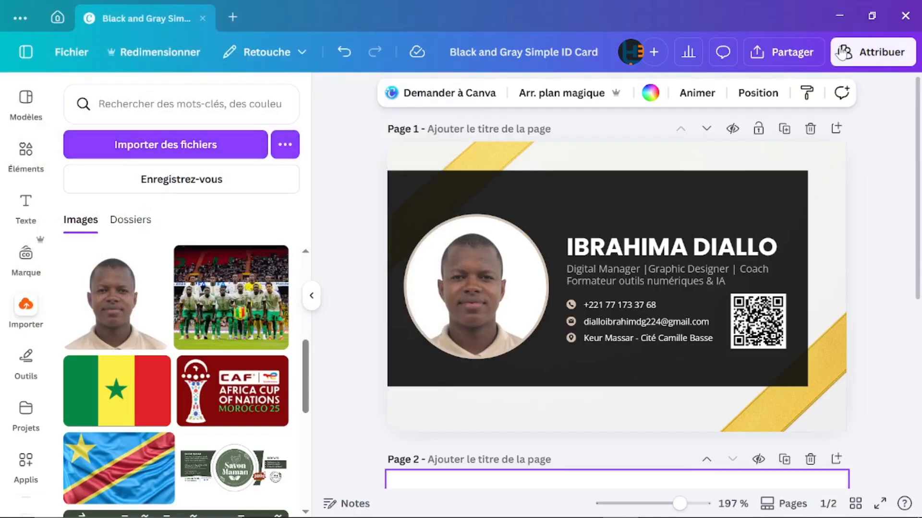
left_click(841, 13)
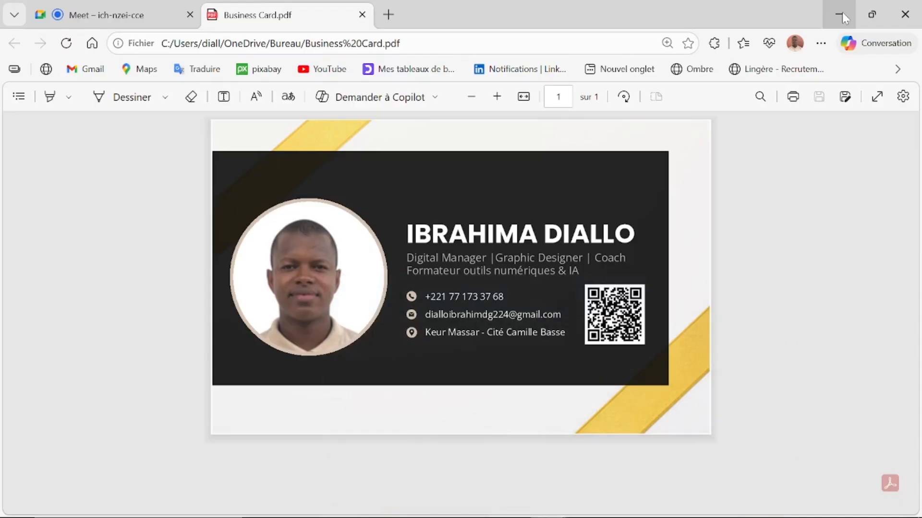
Step: Check the DAARA folder's photo, icons and QR code, then return to Canva's blank page 2
left_click(842, 12)
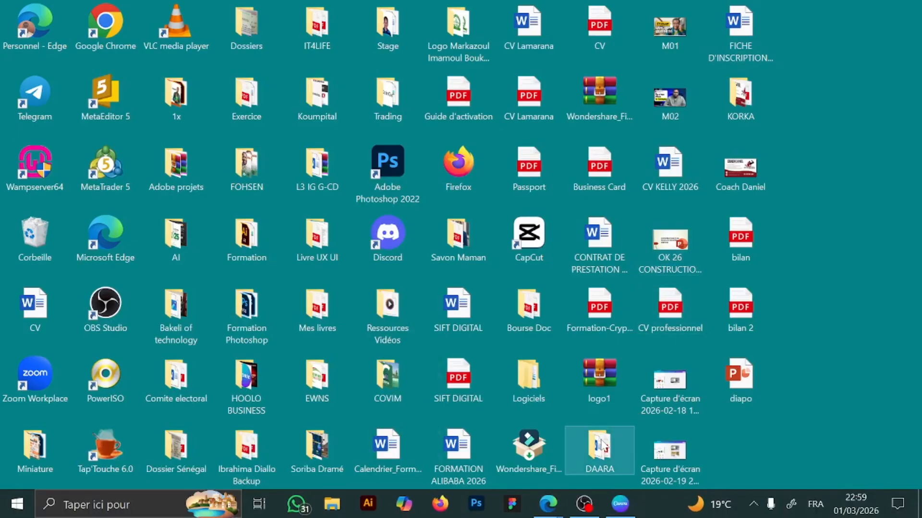
double_click(603, 446)
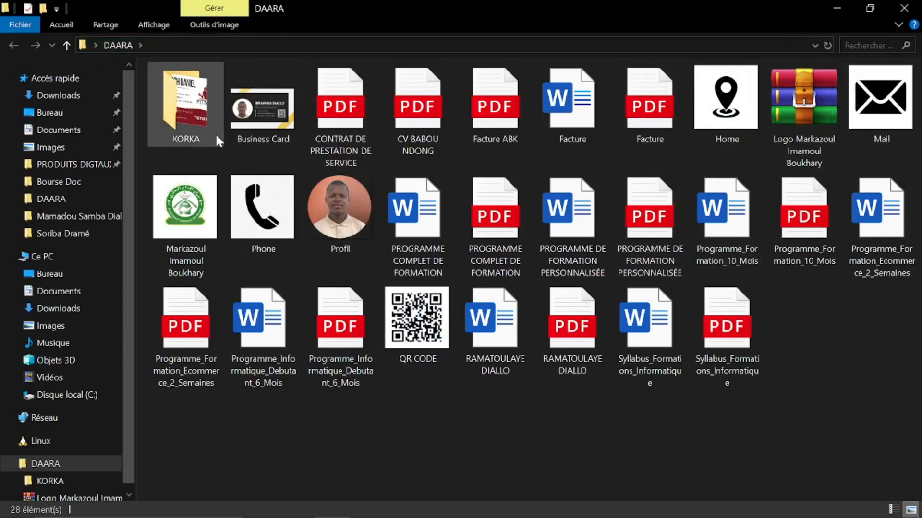
left_click(840, 7)
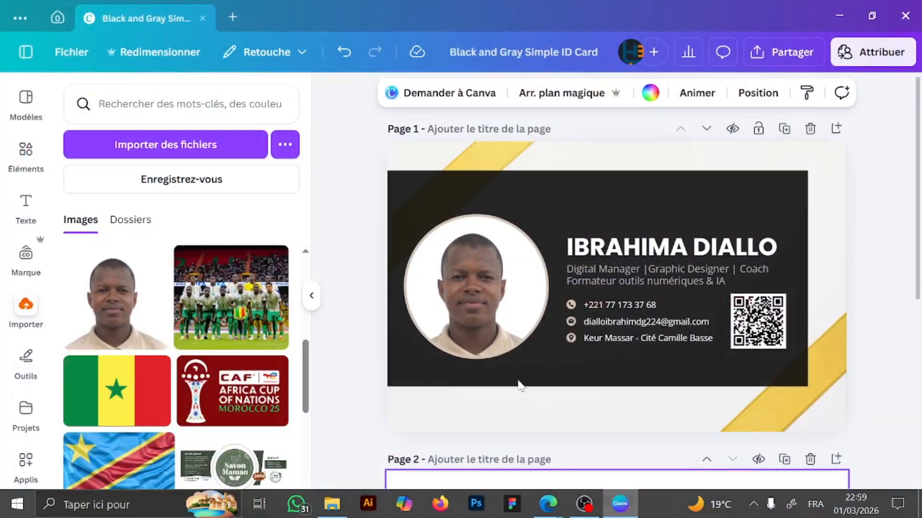
left_click(620, 504)
scroll(395, 370, "down", 5)
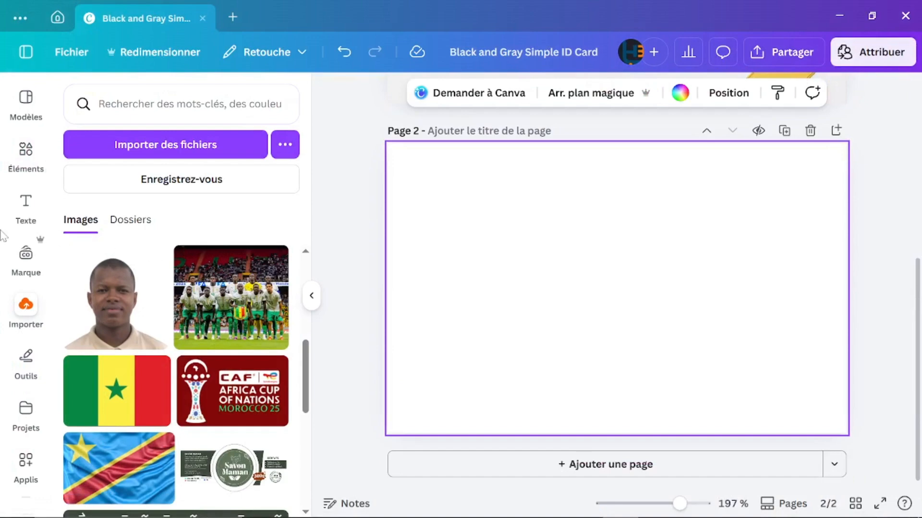
Step: Add the recently used yellow-stripe image to page 2, then delete it
left_click(26, 151)
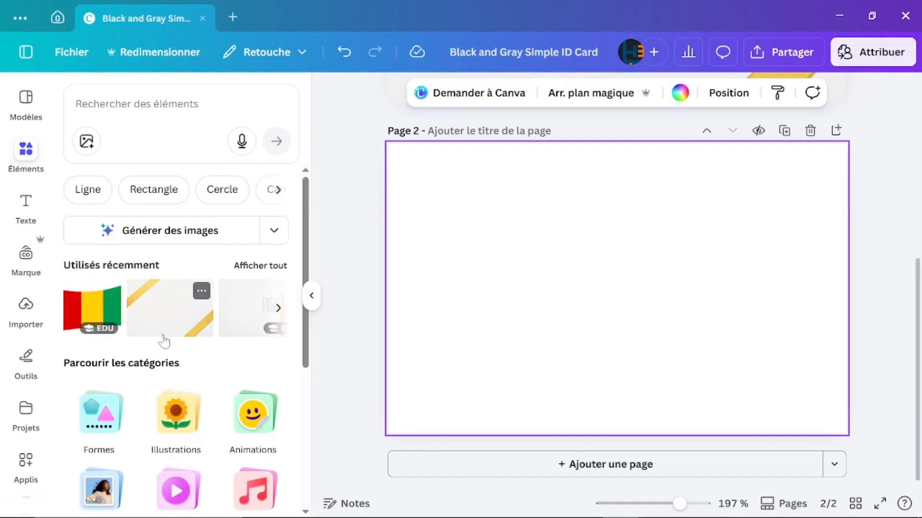
left_click(277, 309)
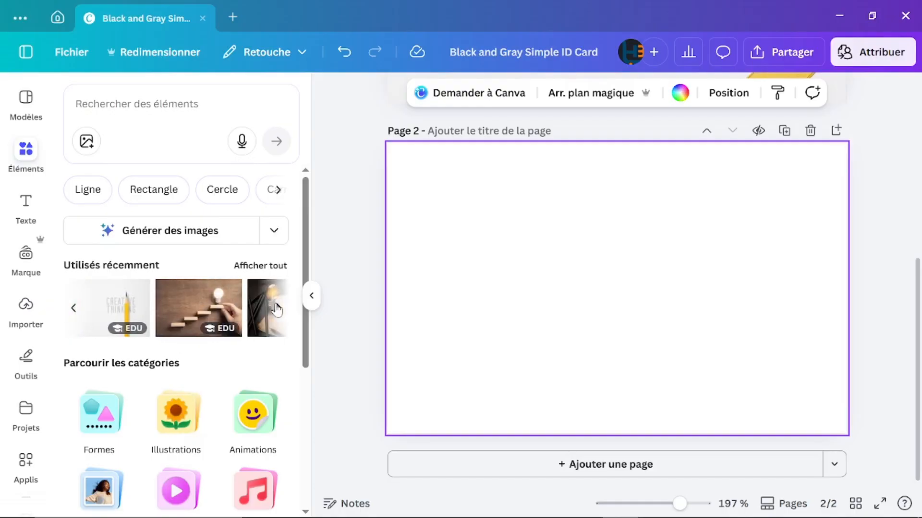
left_click(74, 309)
mouse_move(181, 309)
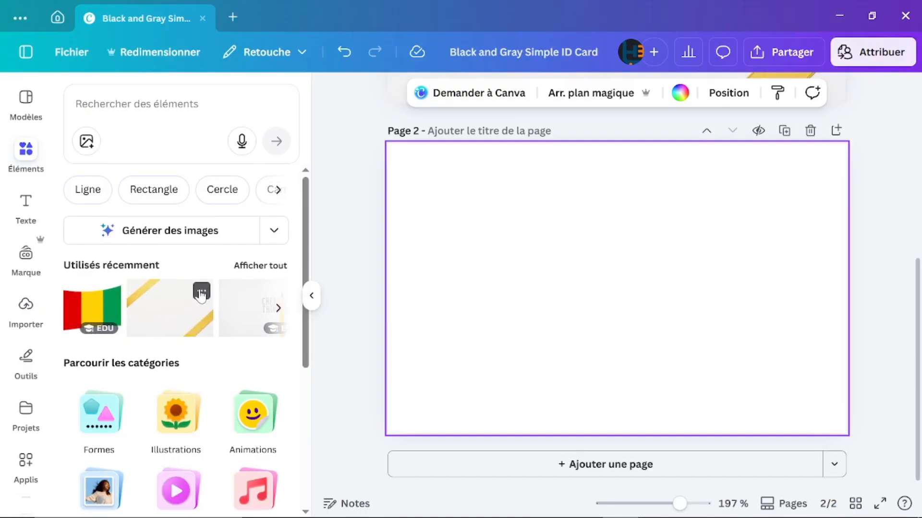
left_click(155, 320)
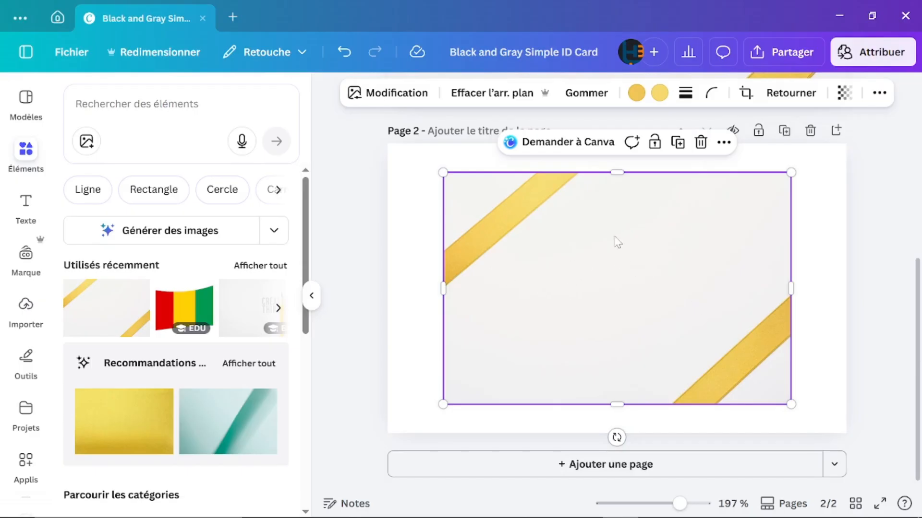
key("Delete")
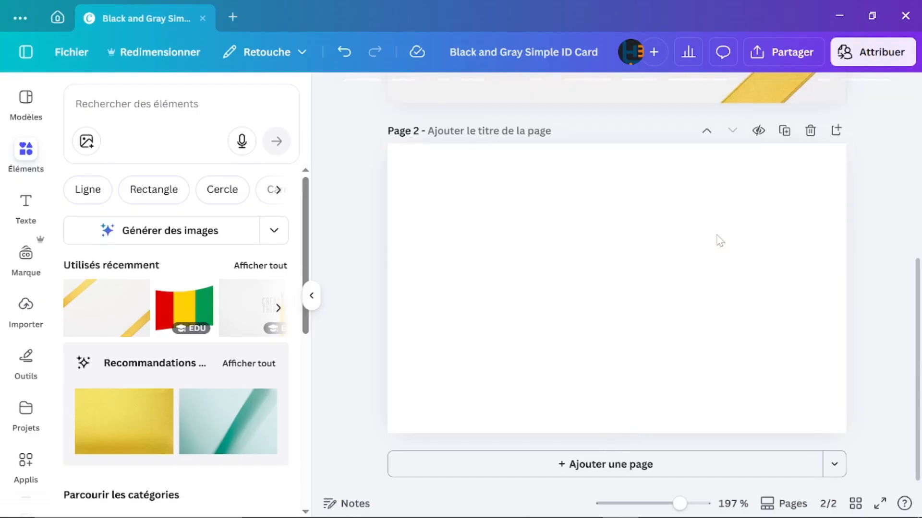
left_click(137, 104)
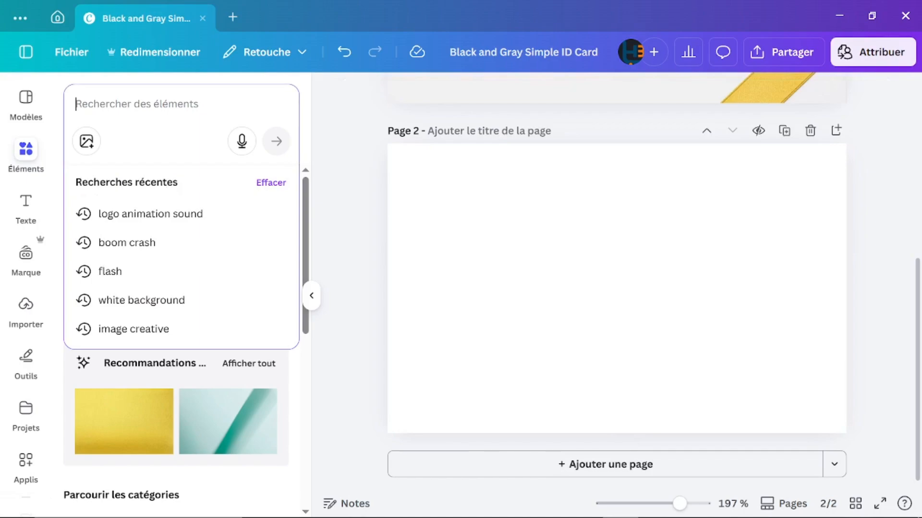
Step: Search elements for 'arriere plan RECTANGLE'
type("ARRI")
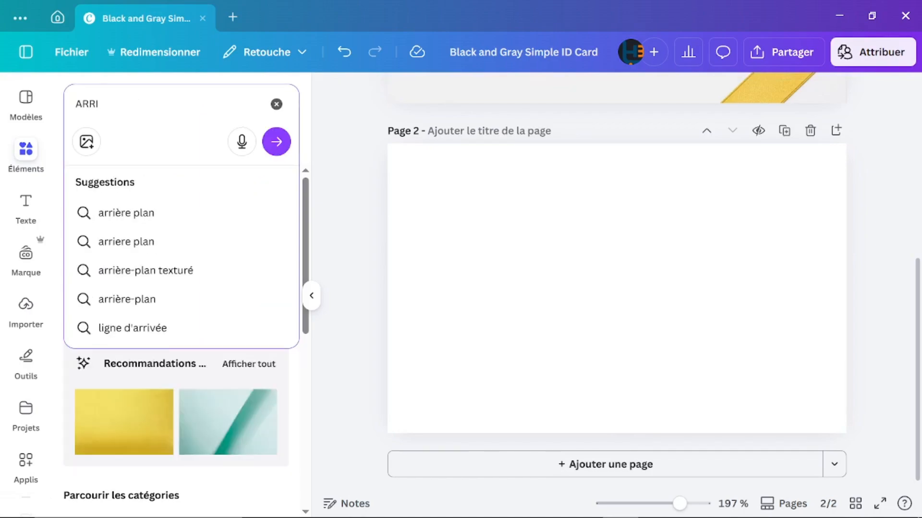
left_click(124, 242)
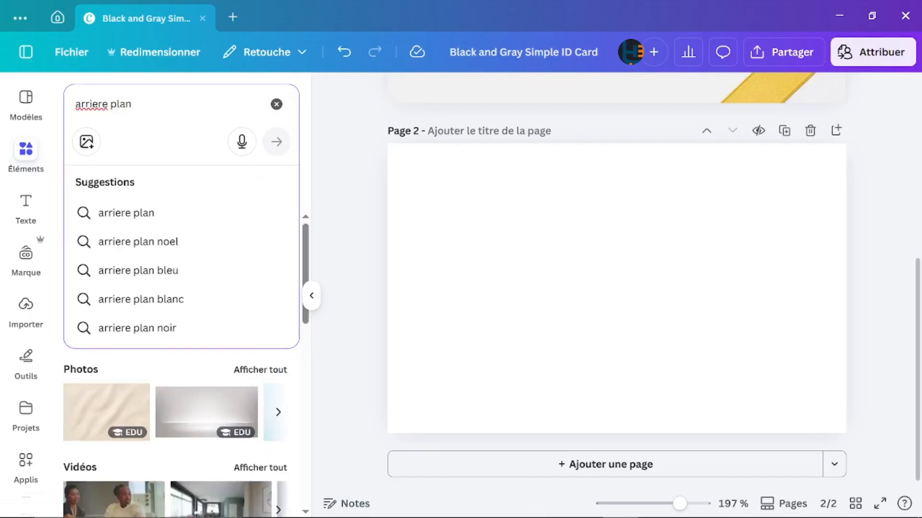
type("R")
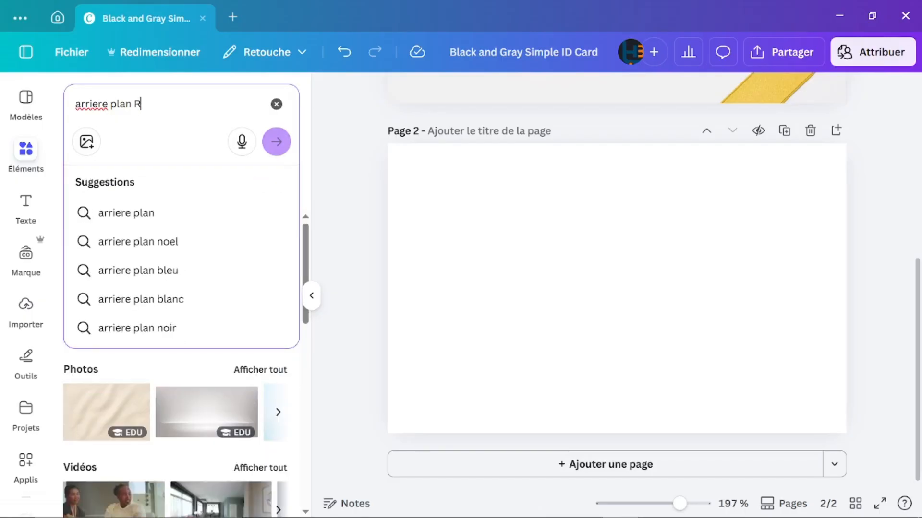
type("ECTA")
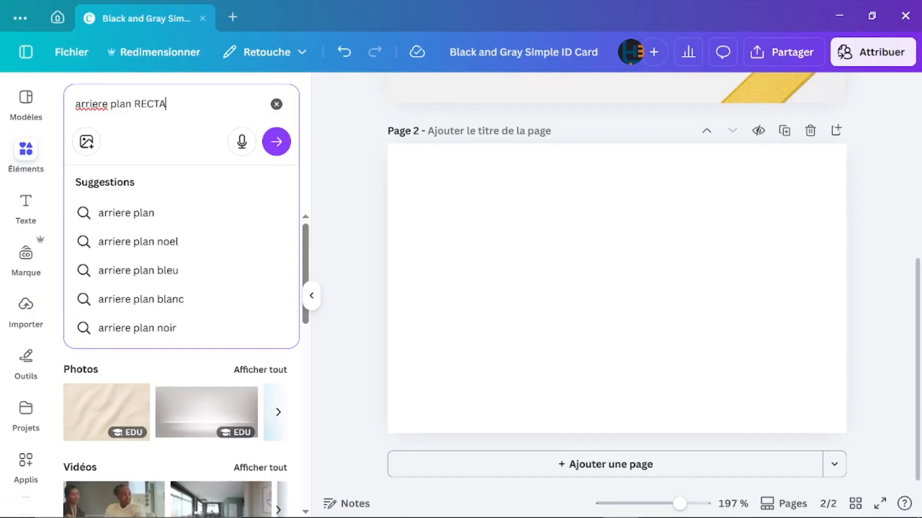
type("NGLE")
key("Return")
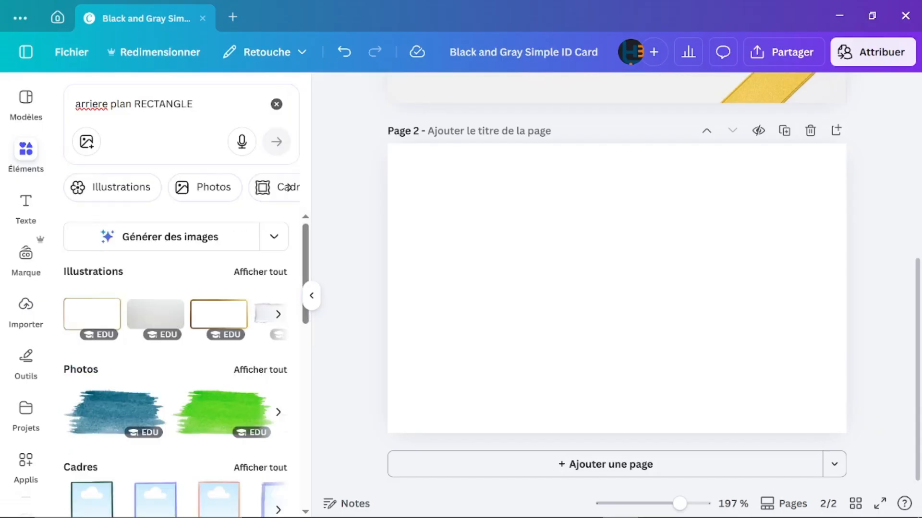
scroll(162, 360, "down", 9)
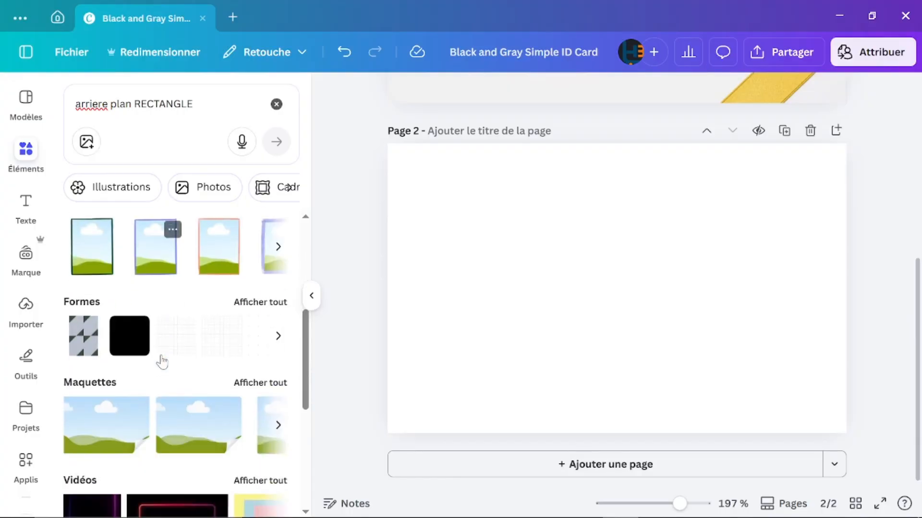
scroll(161, 361, "down", 3)
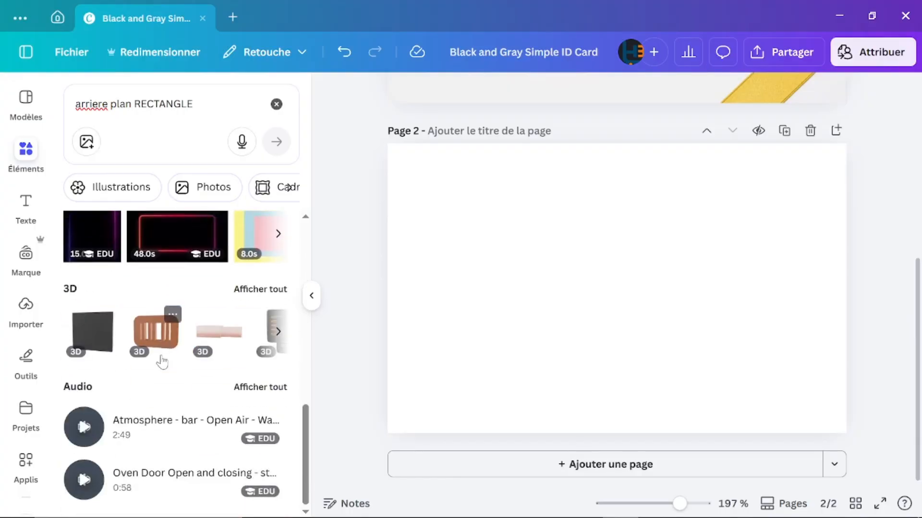
scroll(162, 361, "up", 10)
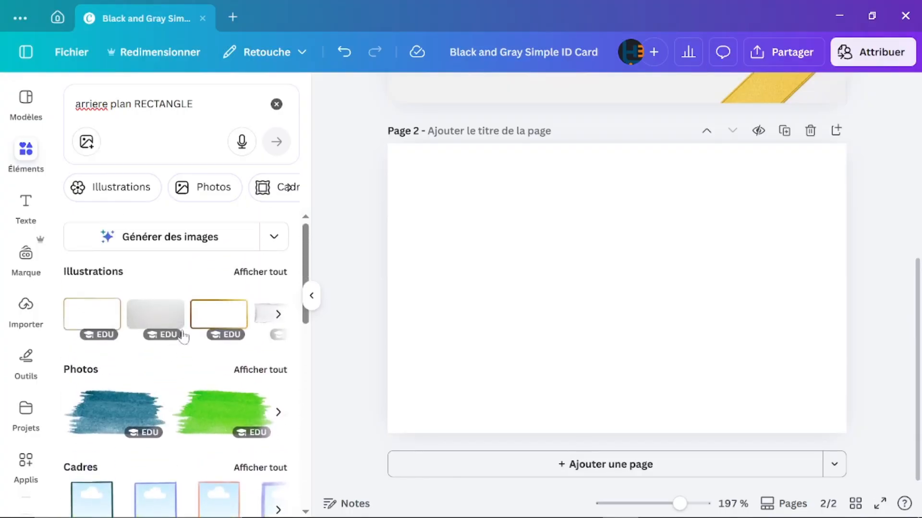
scroll(157, 357, "down", 2)
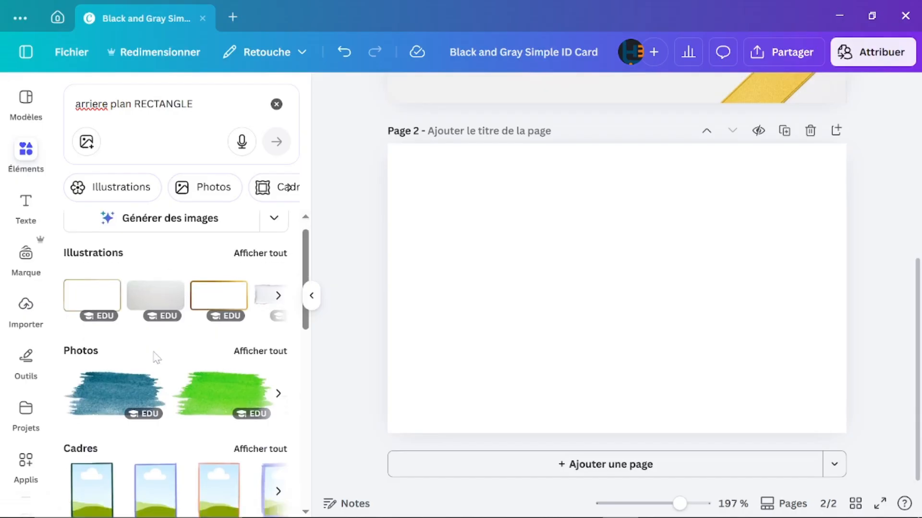
Step: Show all photo results for the search and scroll through them
left_click(253, 299)
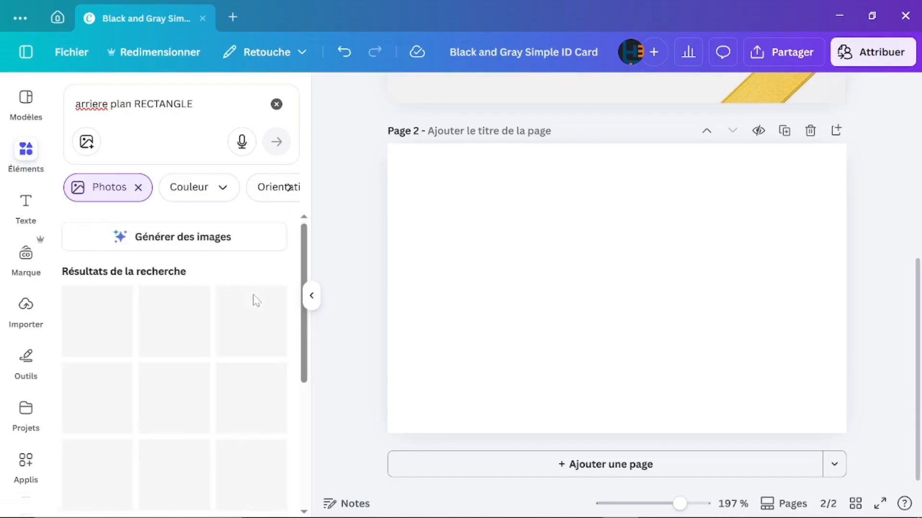
scroll(173, 391, "down", 10)
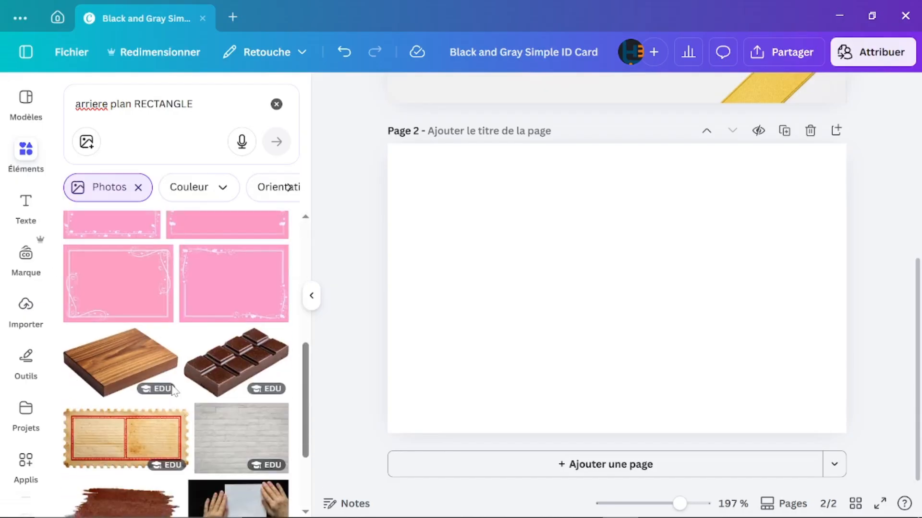
scroll(172, 391, "down", 5)
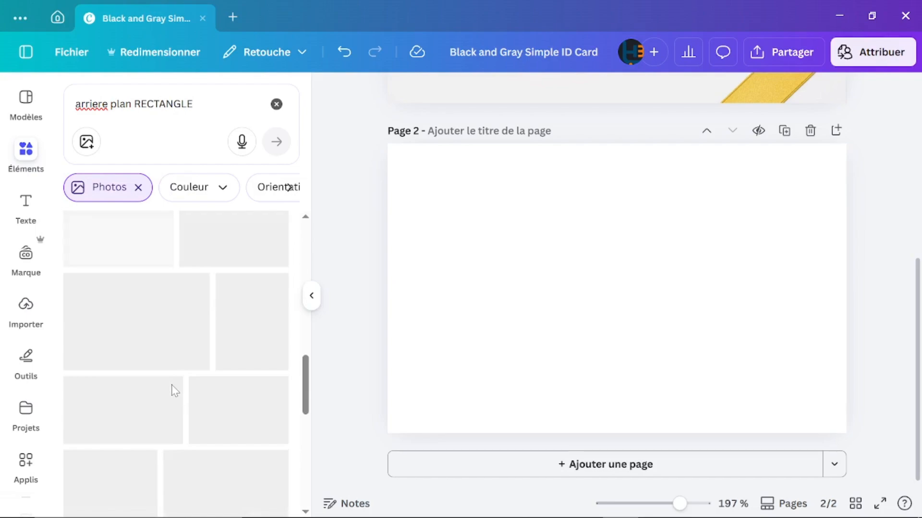
scroll(172, 391, "down", 1)
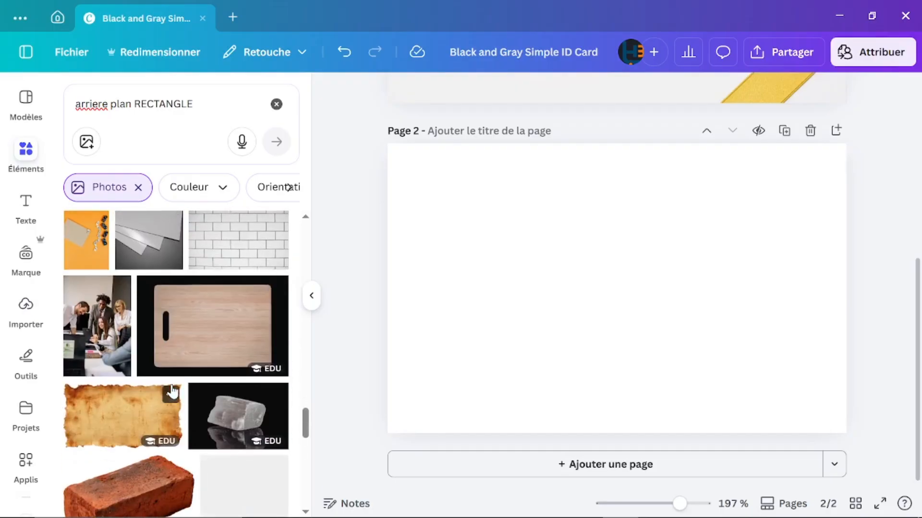
scroll(172, 391, "down", 5)
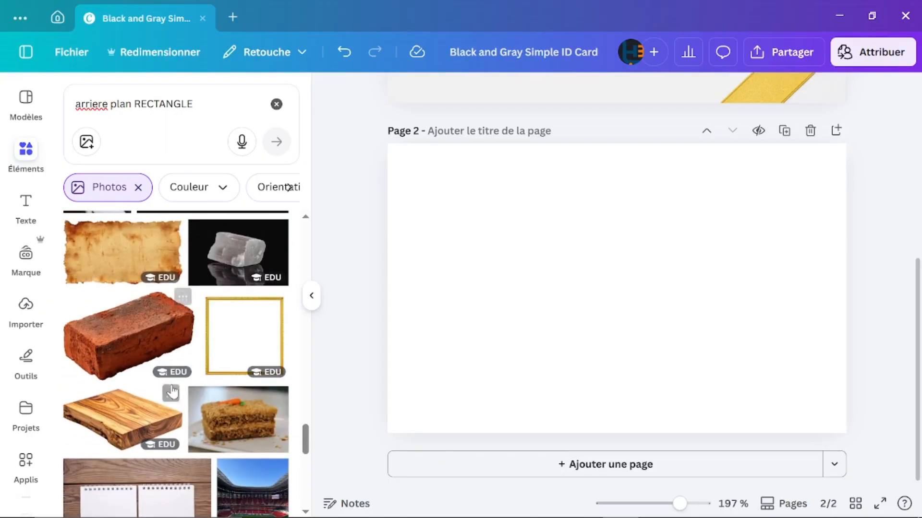
scroll(172, 391, "down", 10)
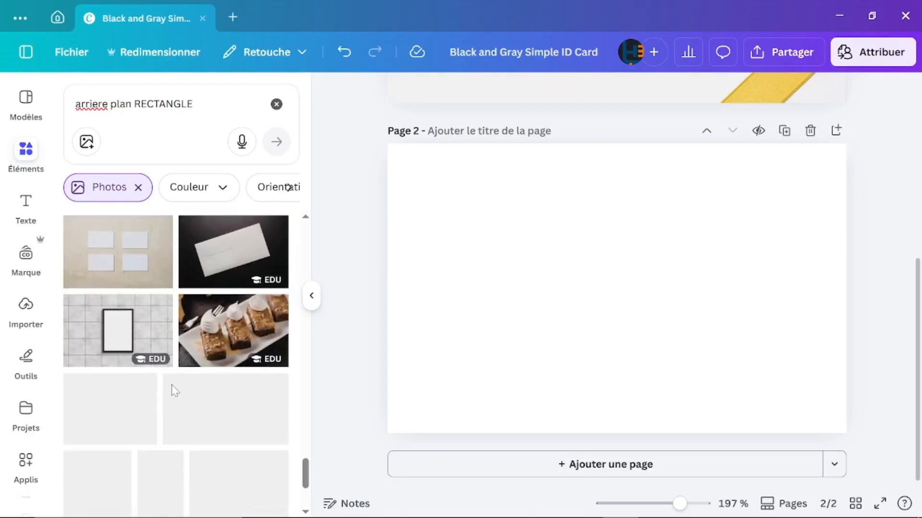
scroll(172, 391, "down", 6)
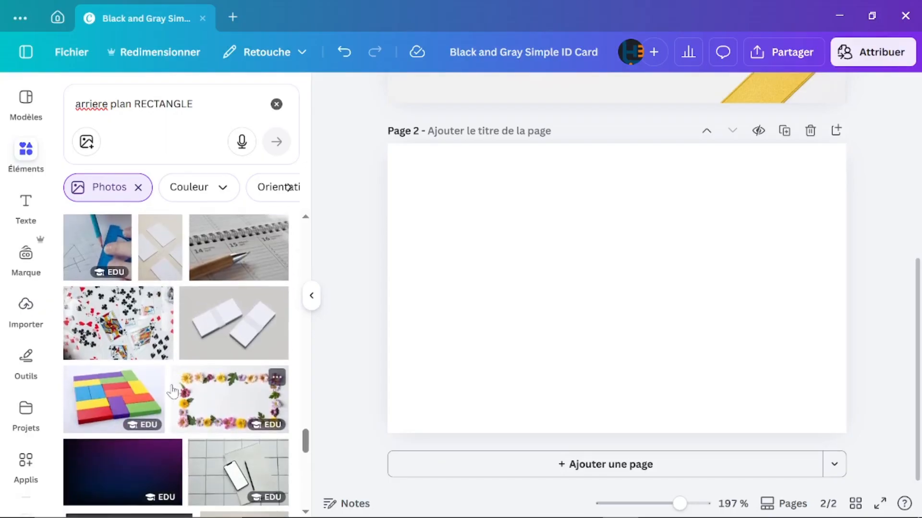
scroll(172, 391, "down", 4)
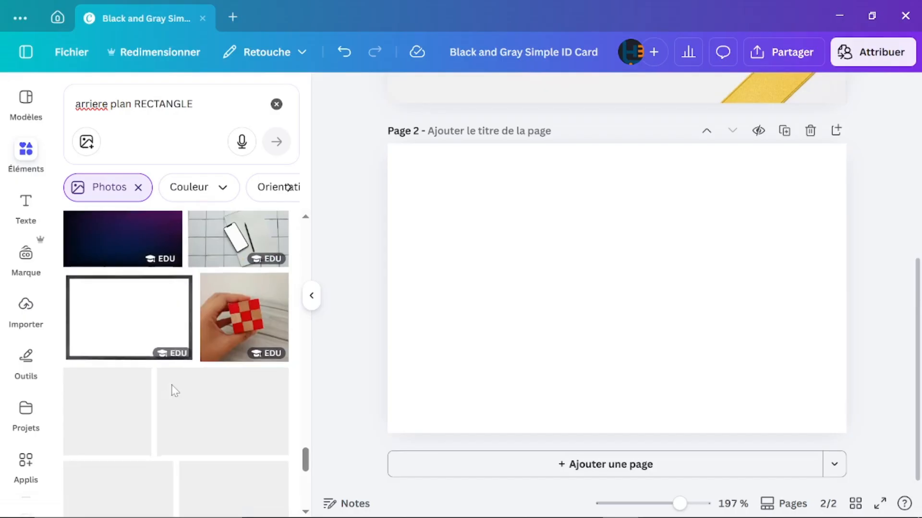
scroll(172, 391, "down", 7)
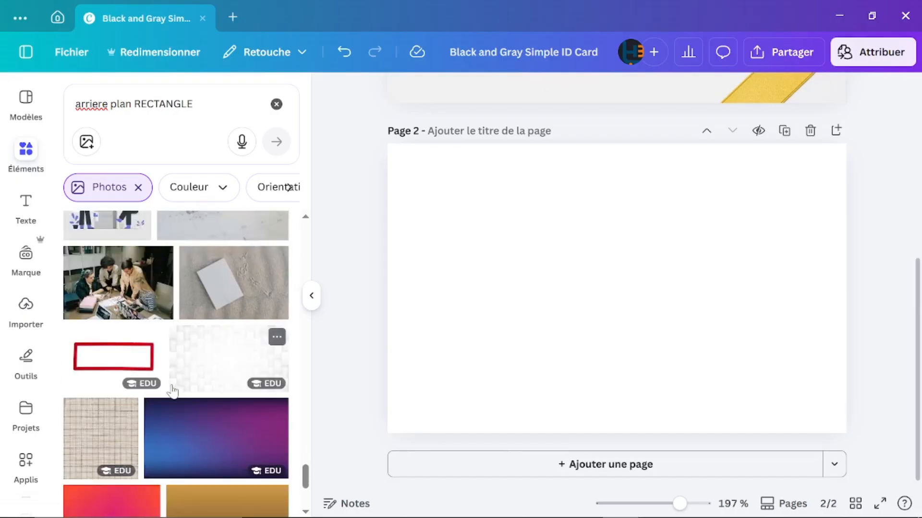
scroll(172, 391, "down", 8)
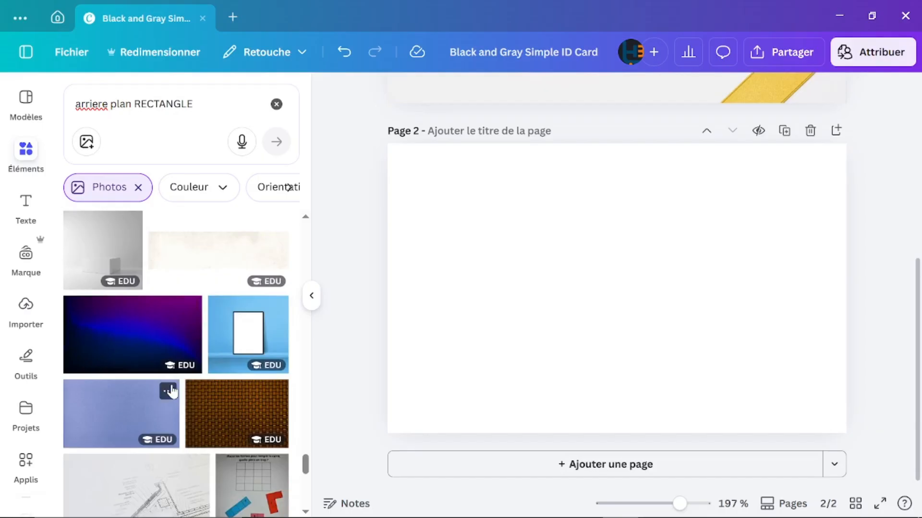
Step: Add the grey white-box photo and set it as page 2's full background
left_click(98, 248)
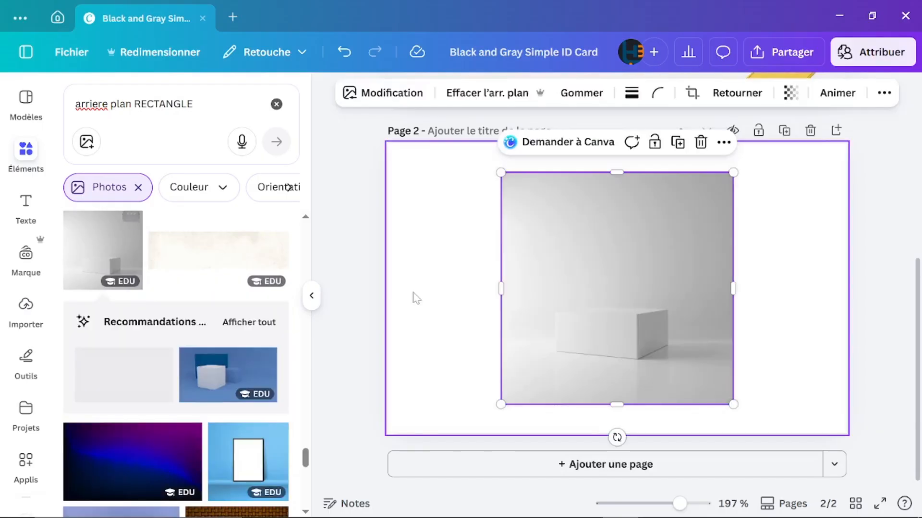
double_click(575, 282)
right_click(575, 283)
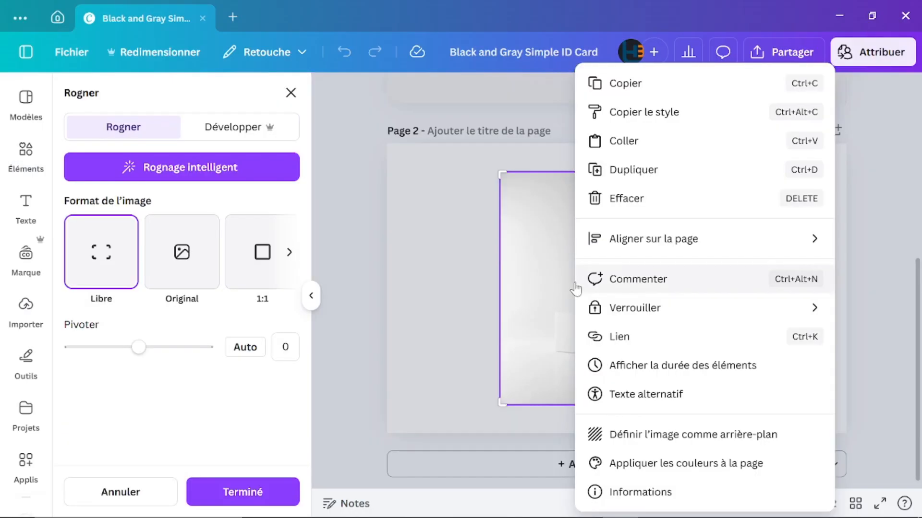
left_click(650, 436)
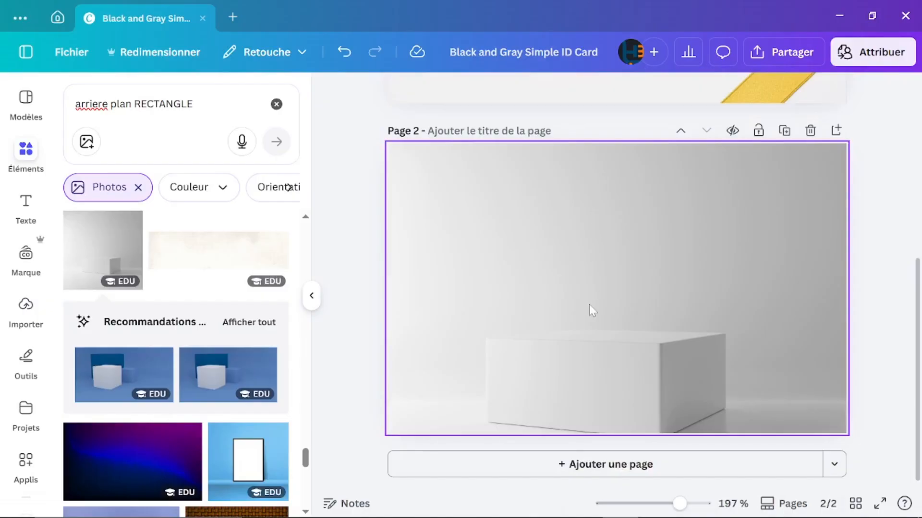
scroll(589, 305, "up", 5)
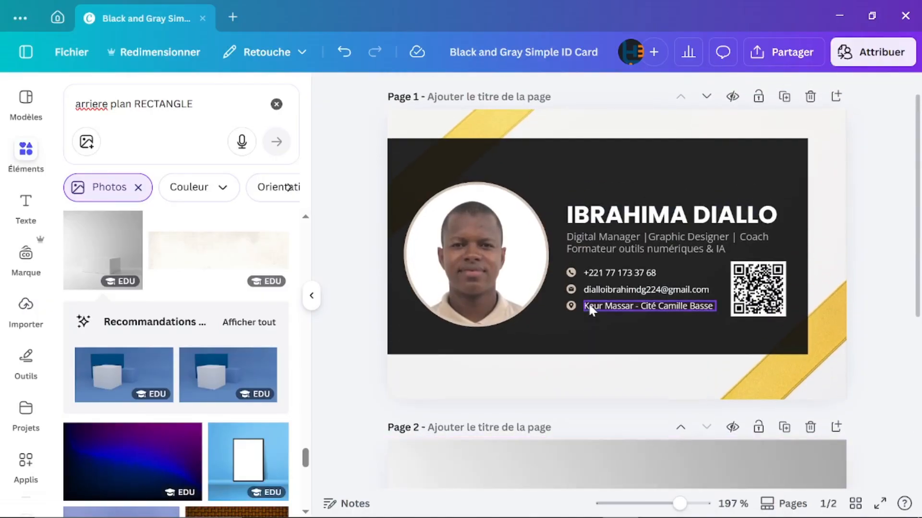
scroll(589, 302, "down", 5)
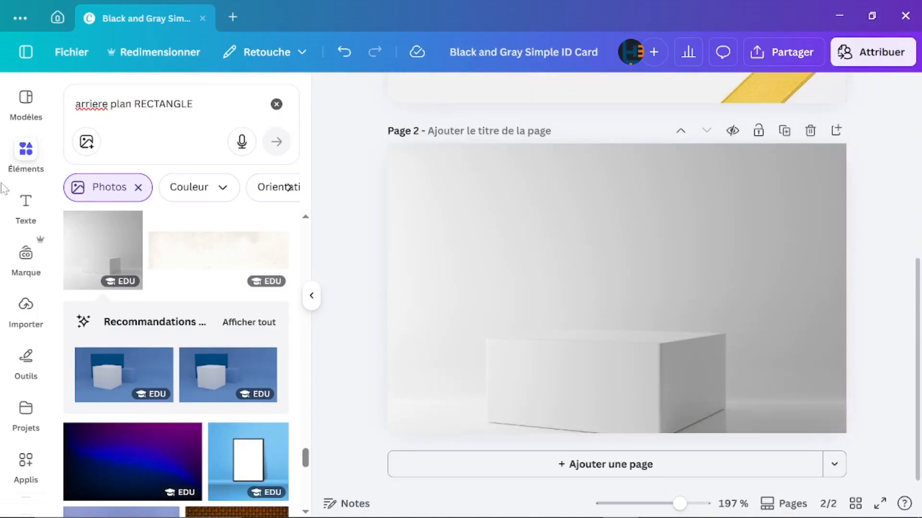
left_click(27, 166)
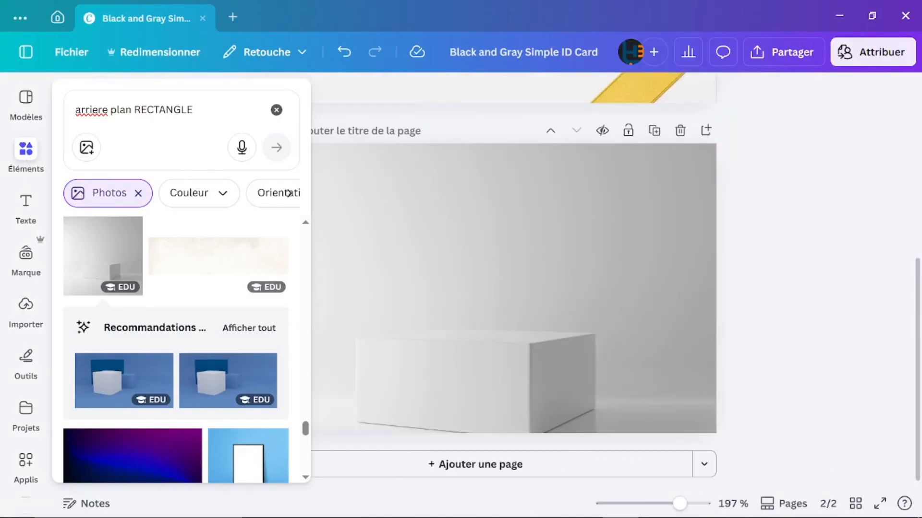
Step: Search 'retangle cadre' and add the black rectangle shape to page 2
left_click(276, 104)
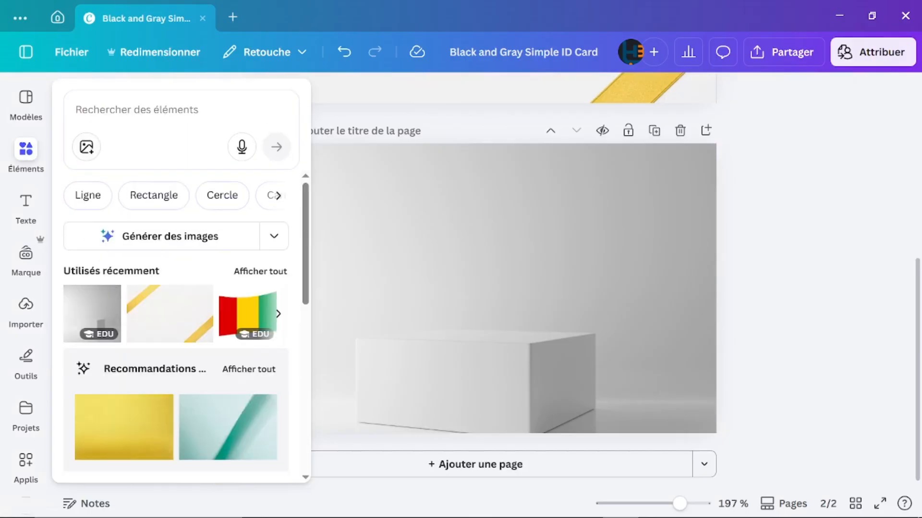
left_click(137, 110)
type("RE")
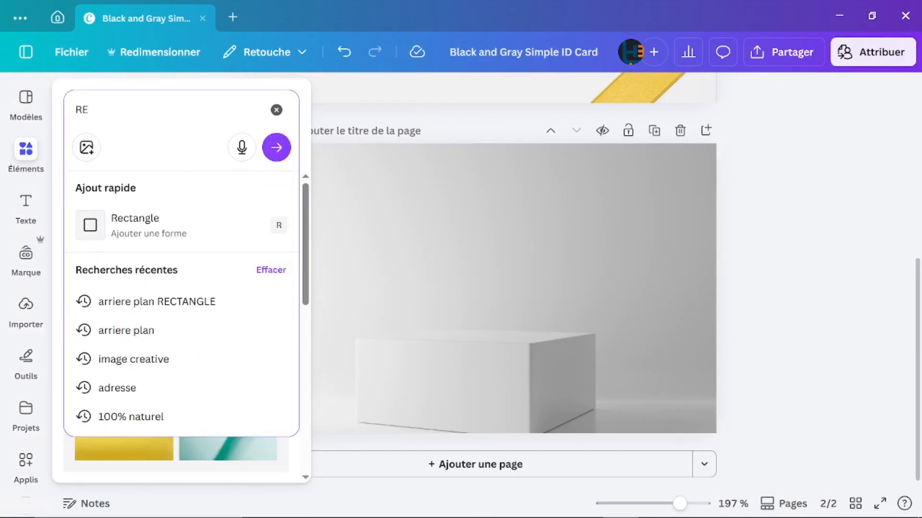
type("TAN")
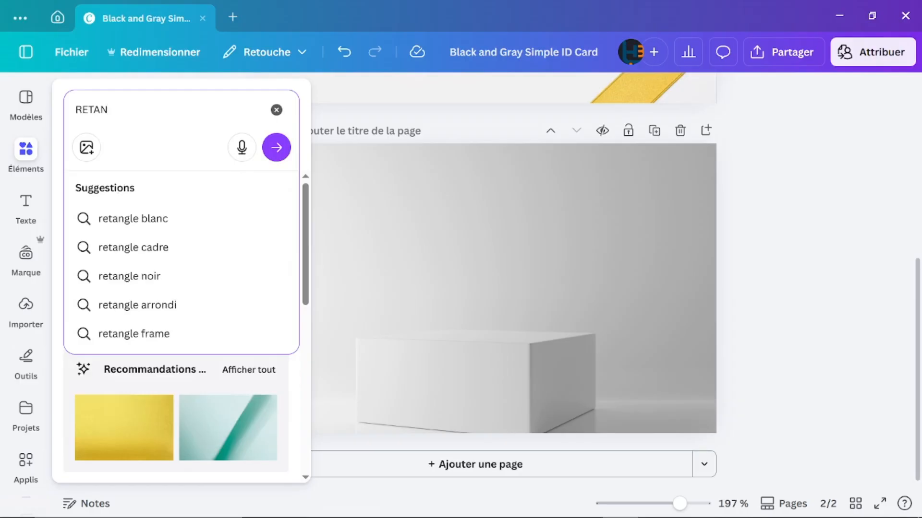
left_click(126, 246)
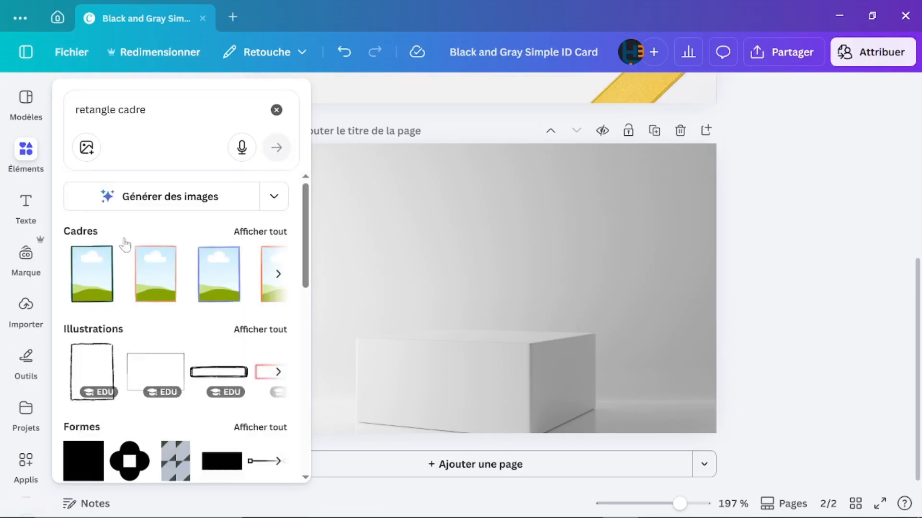
scroll(133, 374, "down", 2)
scroll(133, 374, "down", 4)
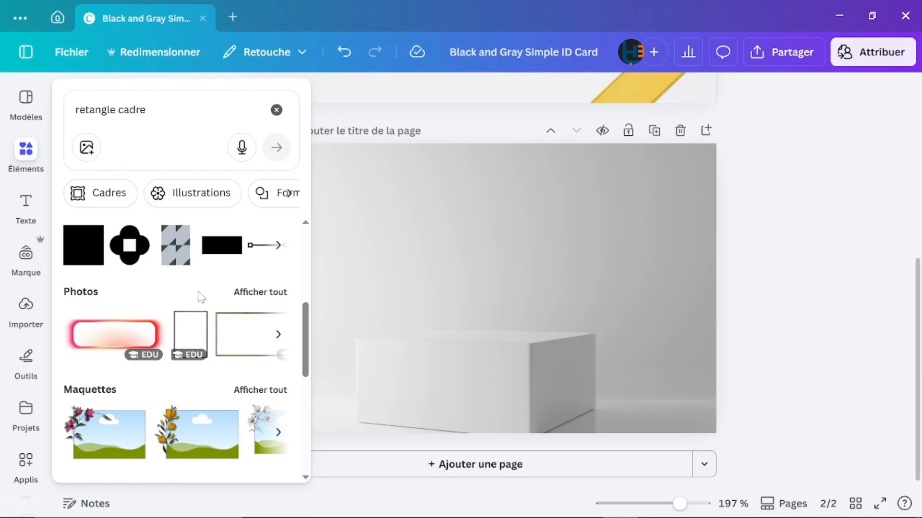
left_click(230, 237)
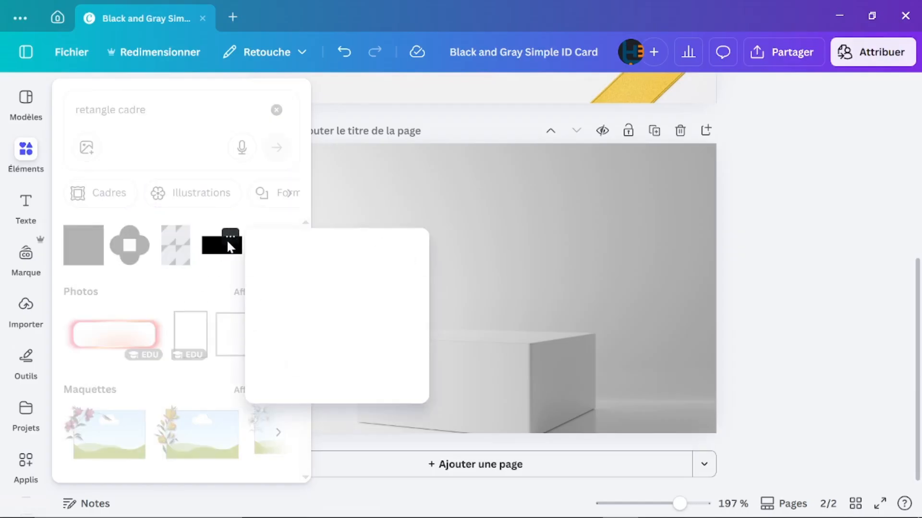
left_click(207, 255)
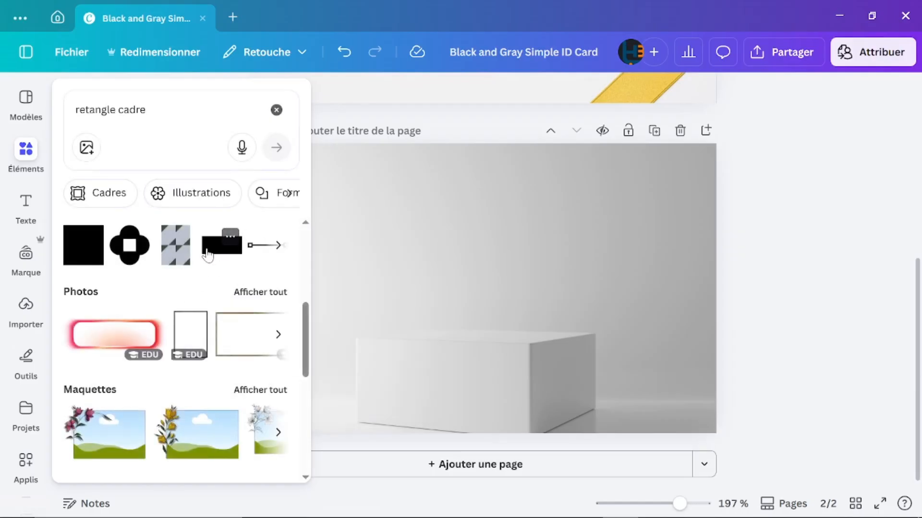
left_click(220, 254)
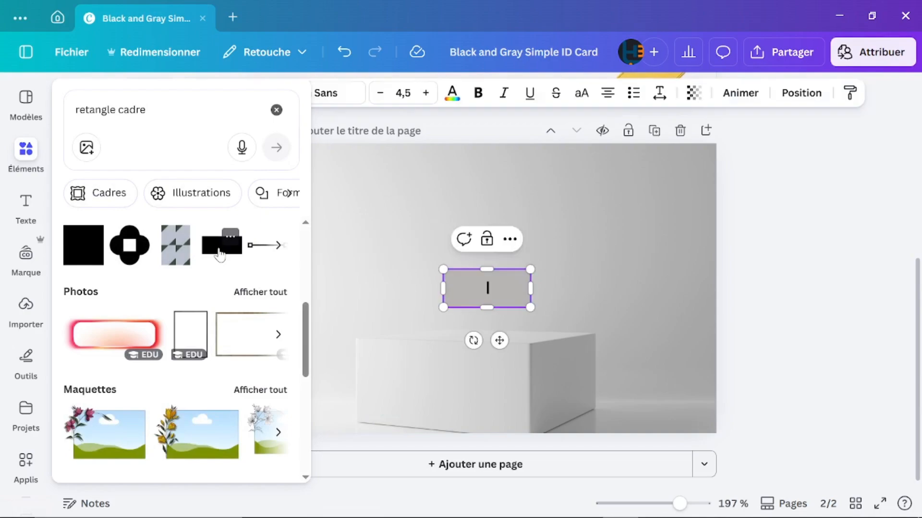
left_click(631, 295)
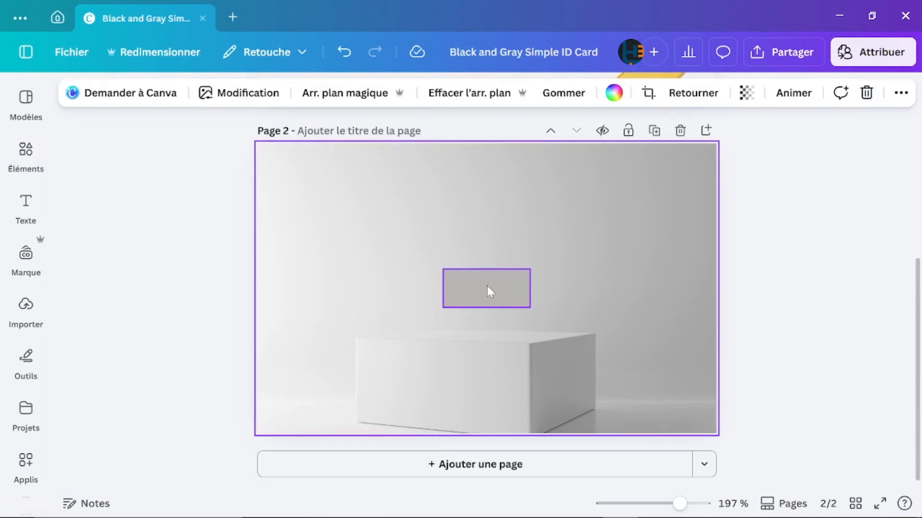
Step: Move the rectangle top-left, rotate it to about -49° and stretch it into a long bar
left_click_drag(487, 286, 325, 207)
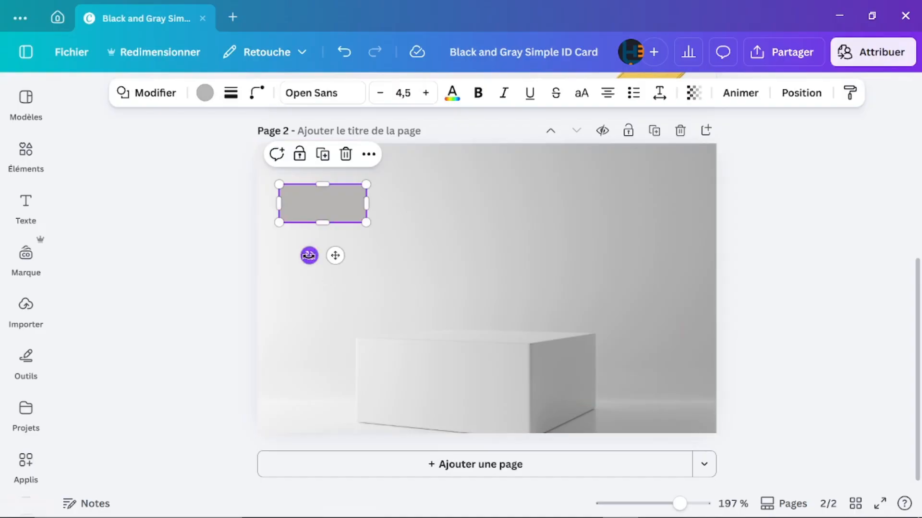
left_click_drag(309, 255, 374, 268)
left_click_drag(330, 204, 357, 173)
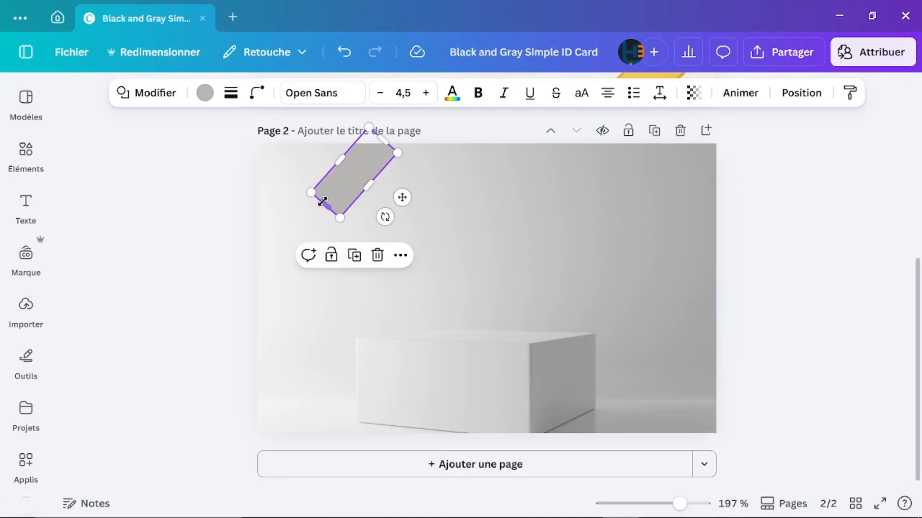
left_click_drag(321, 202, 238, 304)
left_click_drag(384, 140, 403, 126)
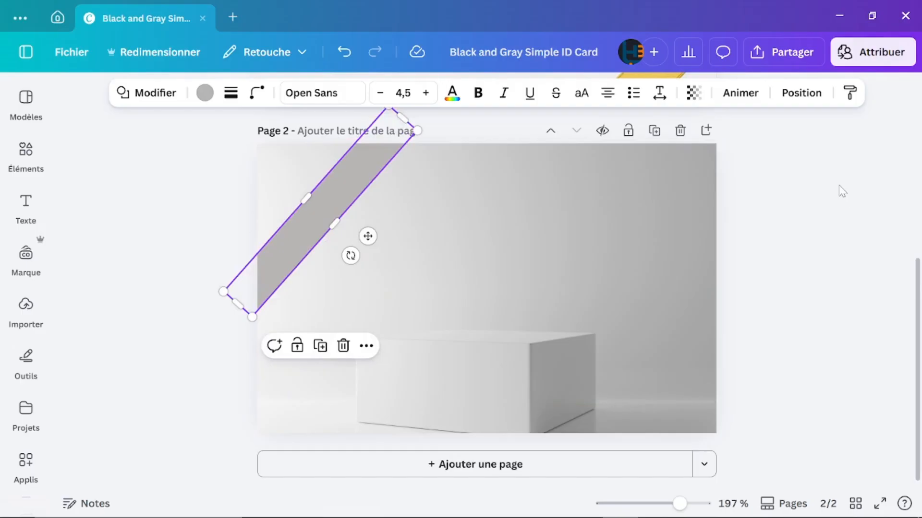
scroll(842, 191, "up", 4)
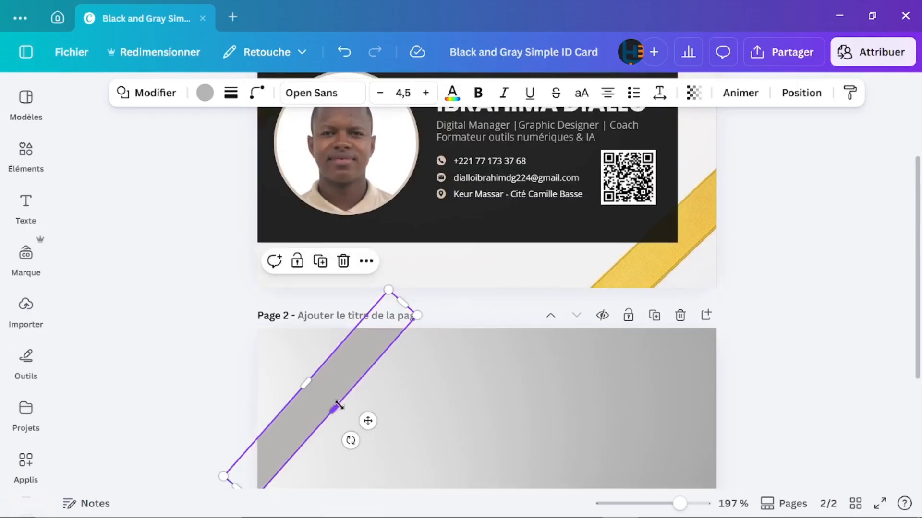
left_click_drag(340, 414, 337, 408)
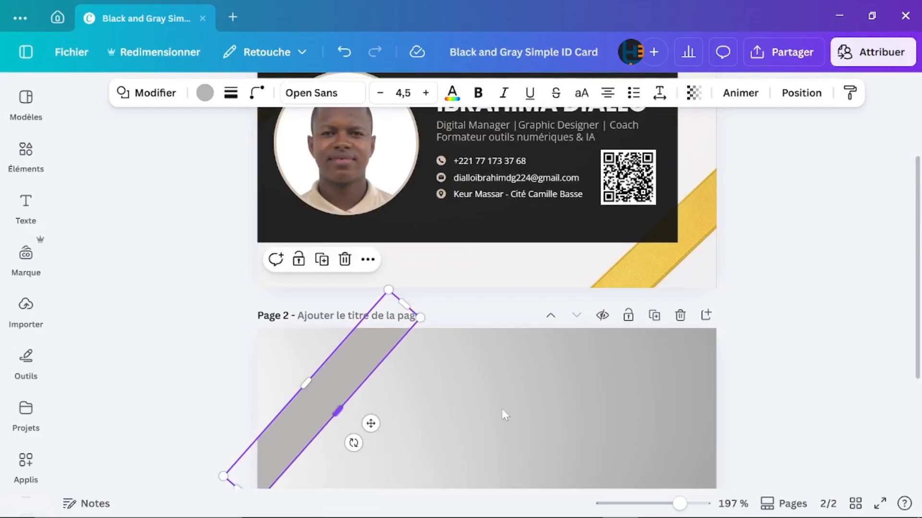
scroll(503, 408, "down", 4)
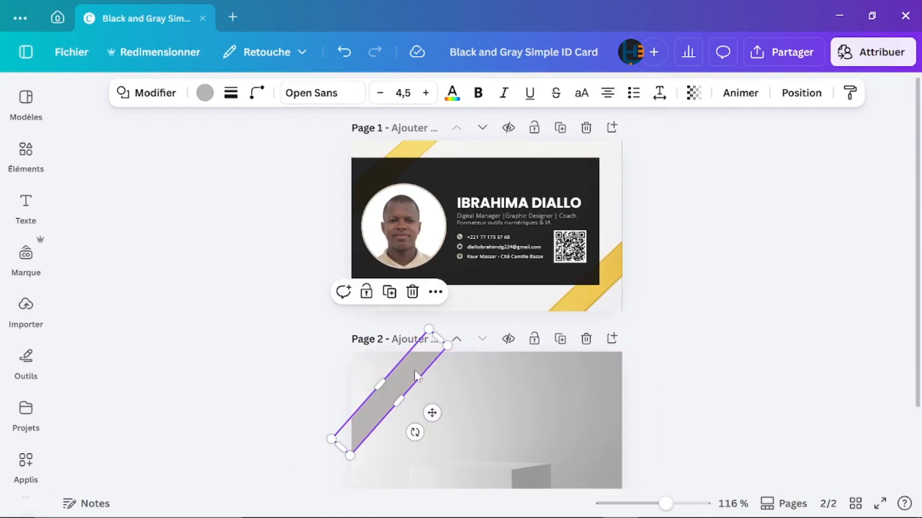
scroll(416, 375, "down", 1)
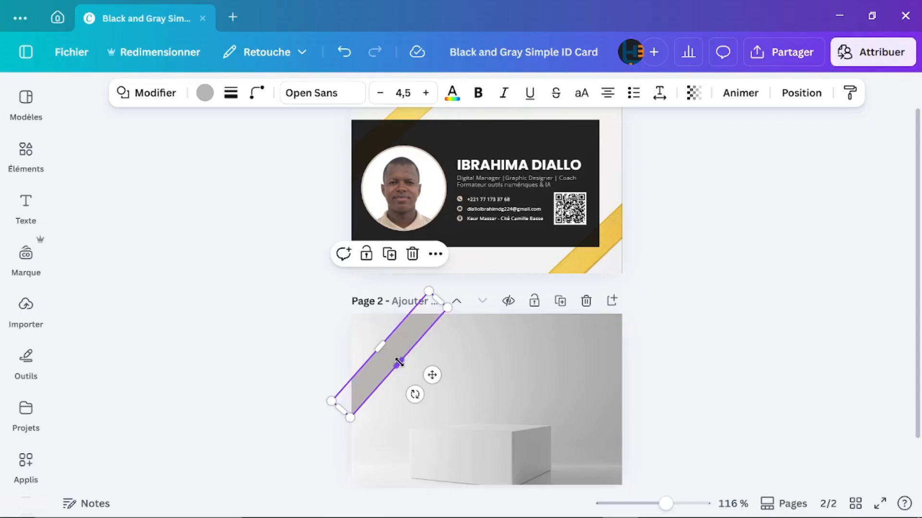
left_click_drag(399, 360, 402, 365)
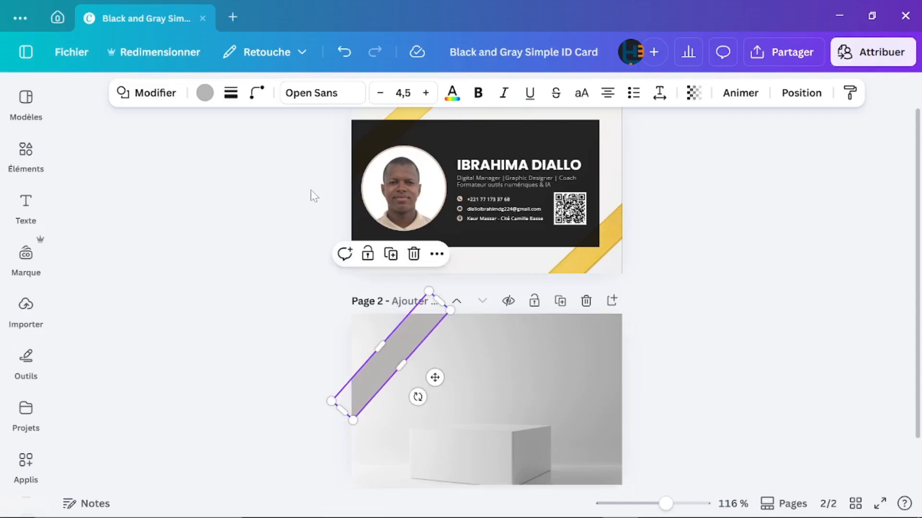
Step: Give the diagonal bar a solid outline, setting stroke thickness to 2 then 1
left_click(231, 94)
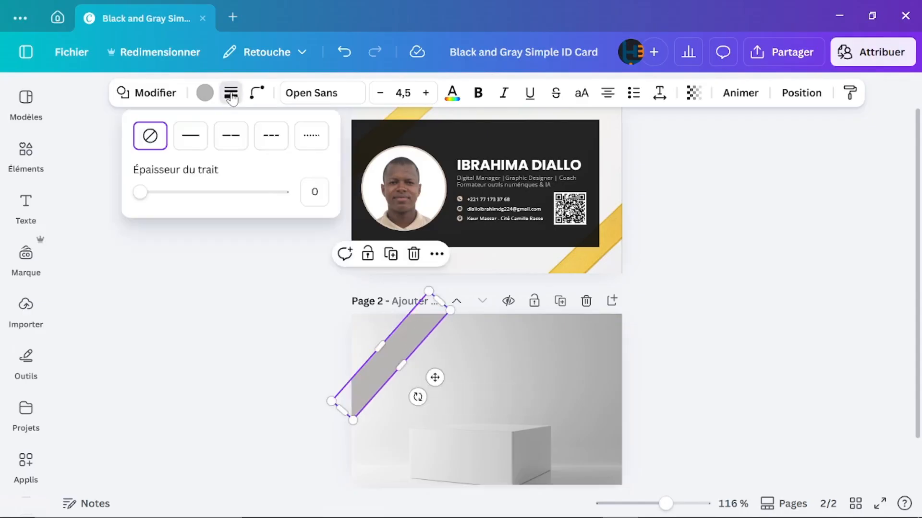
left_click(195, 147)
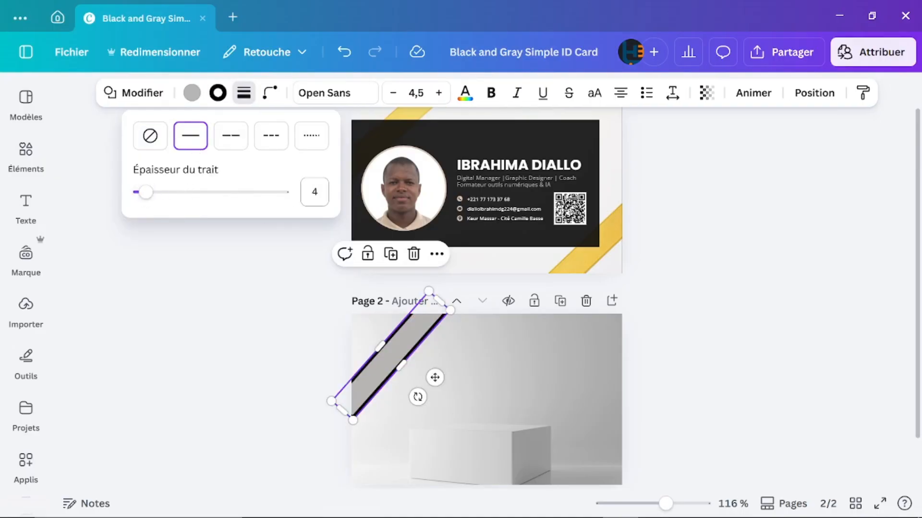
left_click(315, 192)
key("Return")
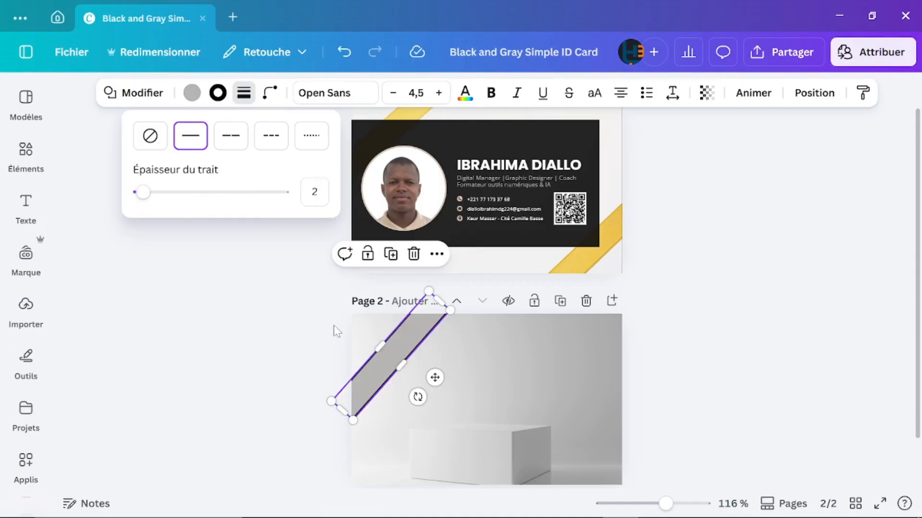
left_click(315, 192)
type("1")
key("Return")
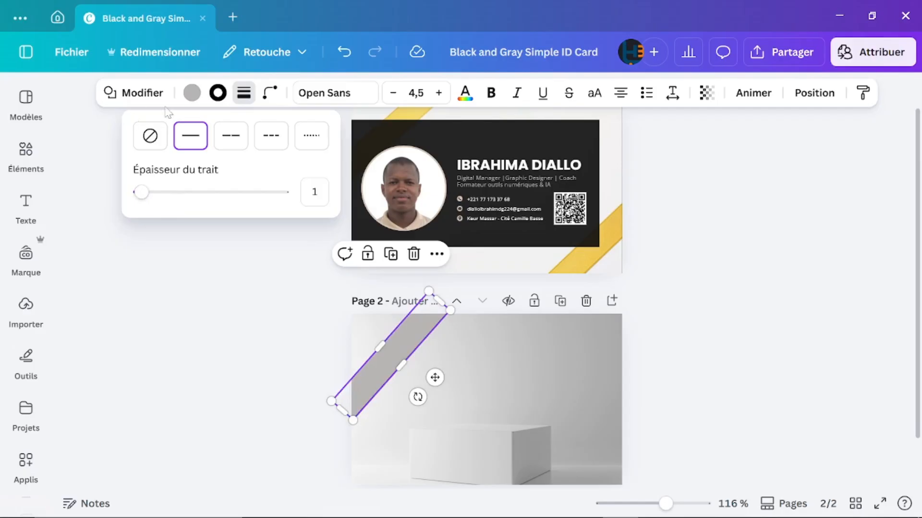
Step: Fill the page-2 diagonal bar with the photo palette's yellow #eec555, then reselect it
left_click(193, 96)
left_click(193, 96)
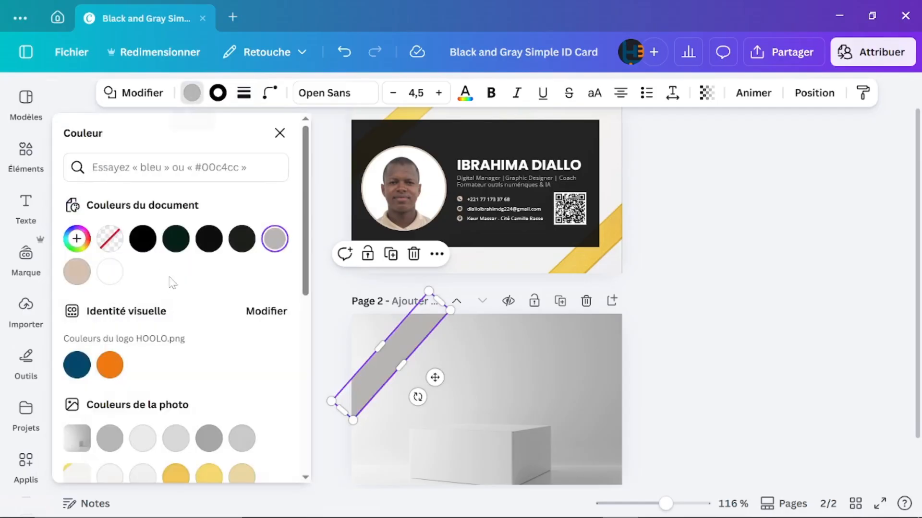
scroll(186, 386, "down", 1)
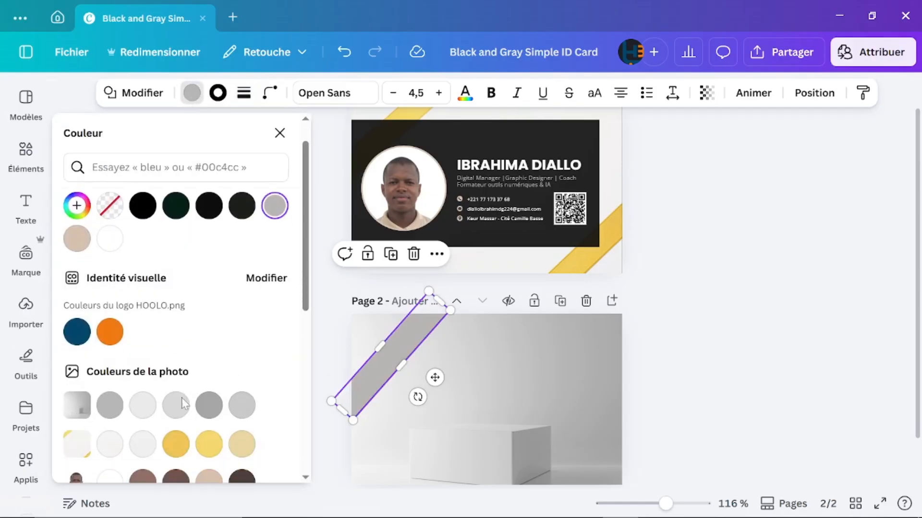
left_click(176, 444)
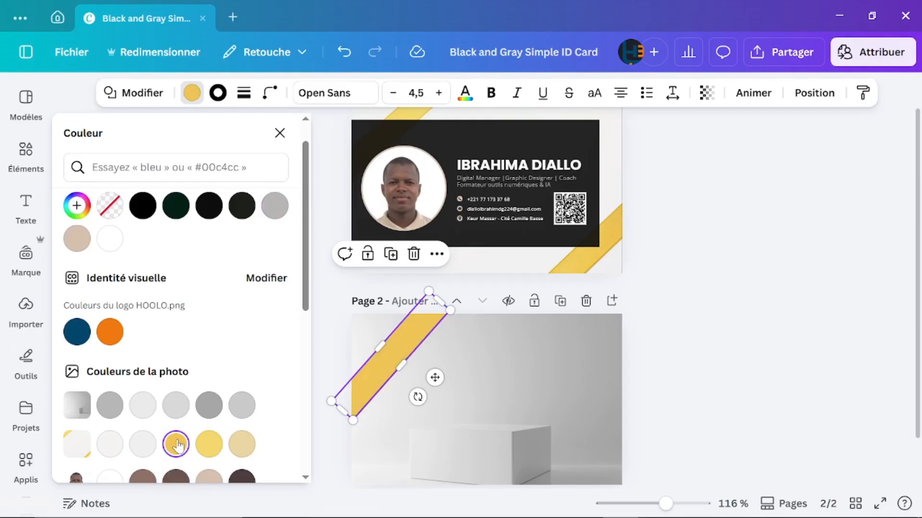
left_click(474, 403)
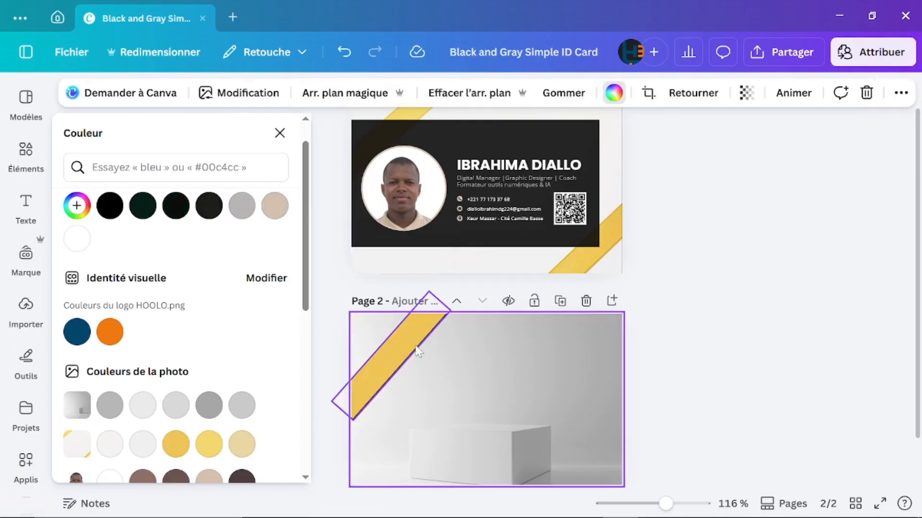
left_click(408, 344)
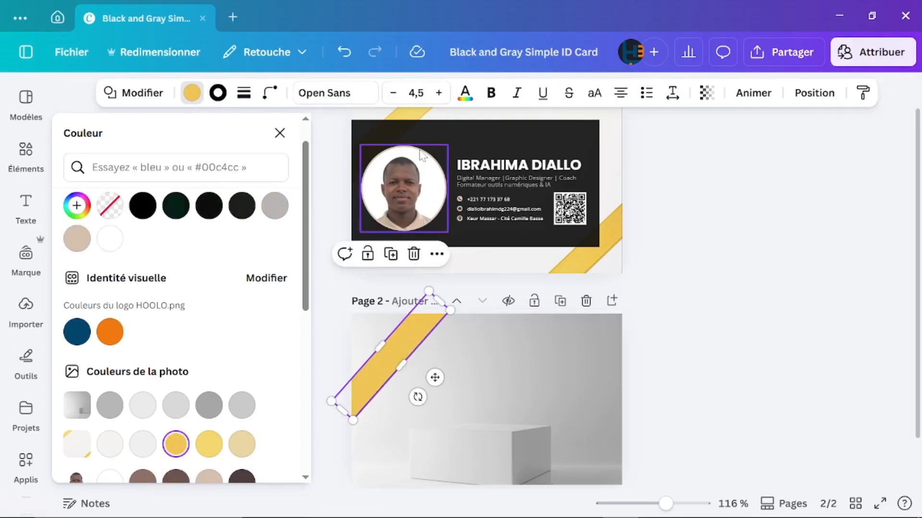
Step: Give the stripe's outline a custom darker gold, #C39003, instead of the matching yellow
left_click(218, 93)
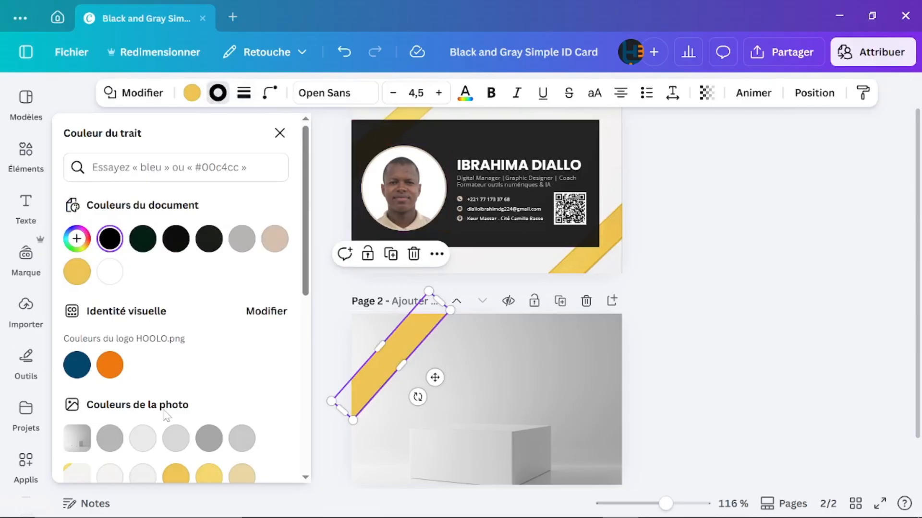
scroll(166, 416, "down", 4)
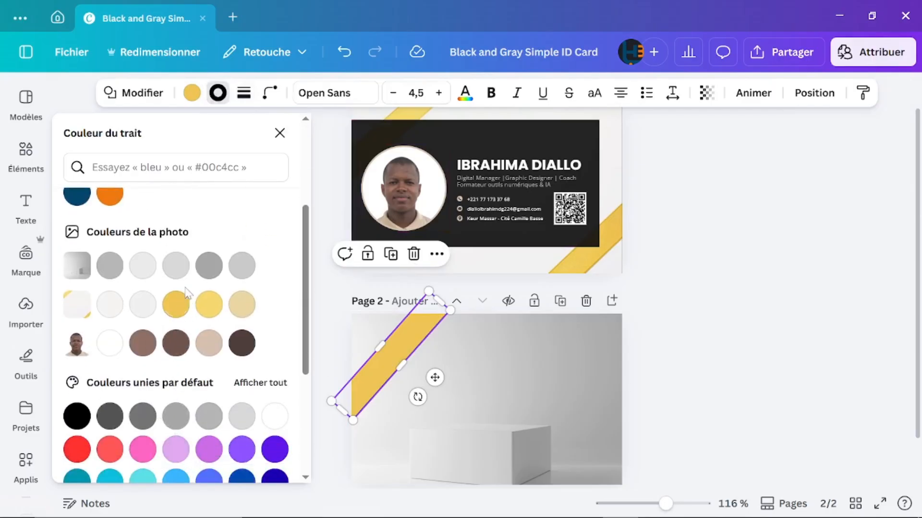
left_click(176, 305)
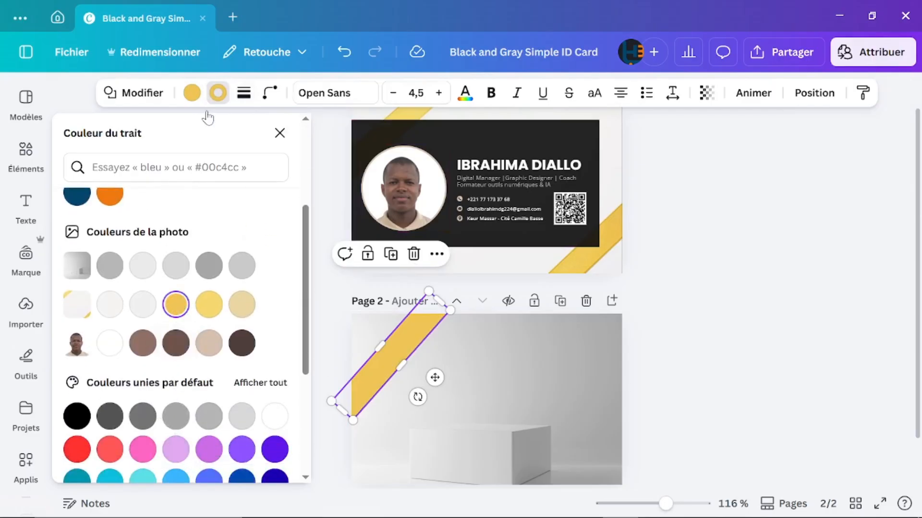
scroll(162, 293, "up", 4)
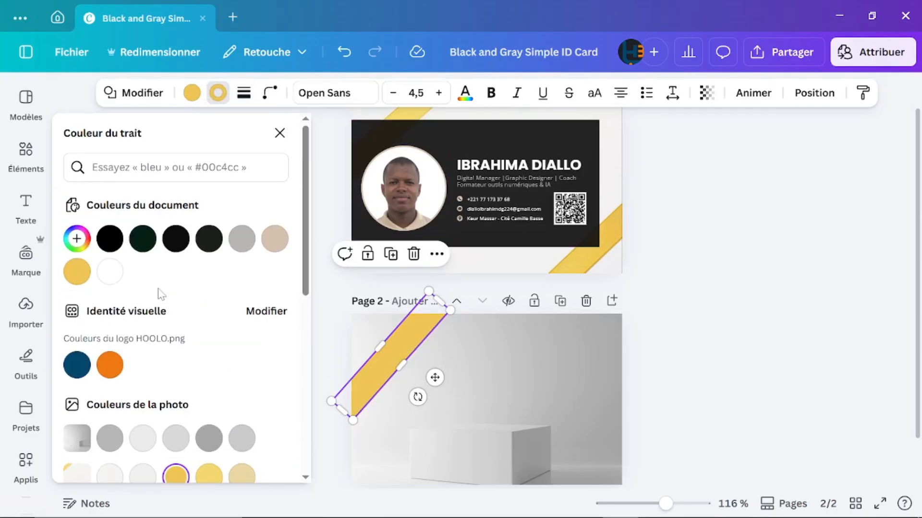
left_click(72, 240)
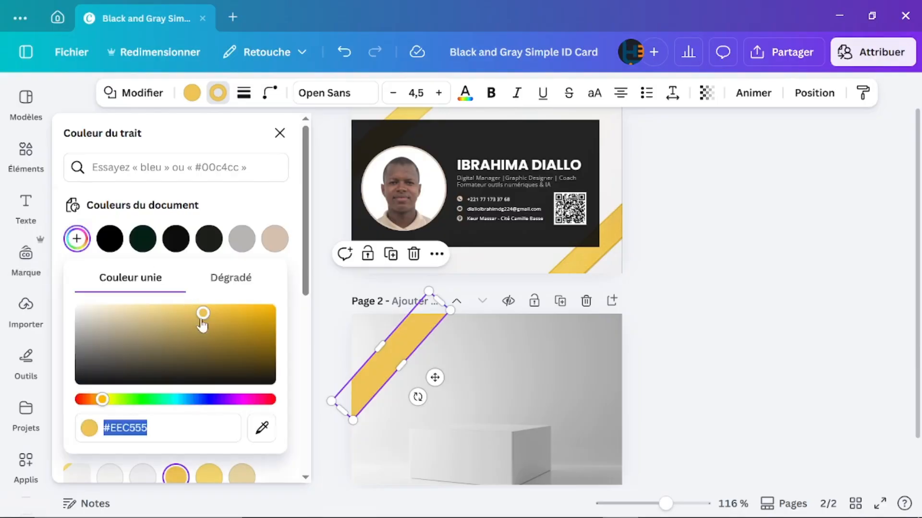
left_click_drag(202, 320, 269, 325)
left_click(797, 394)
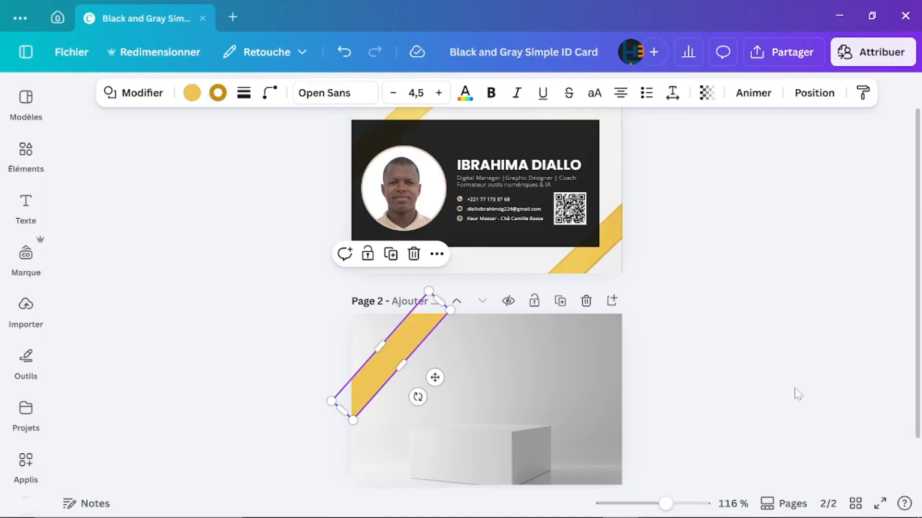
left_click(797, 394)
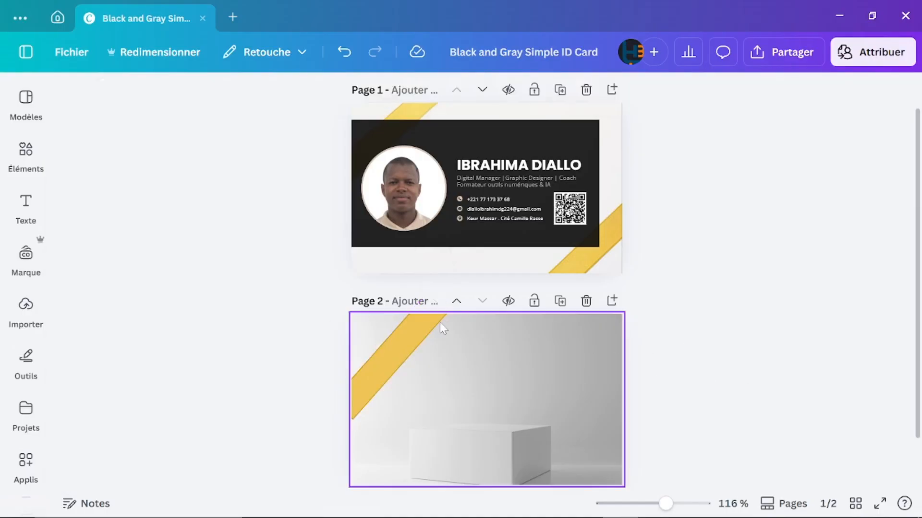
Step: Raise the yellow stripe's outline thickness from 1 to 2
left_click(405, 345)
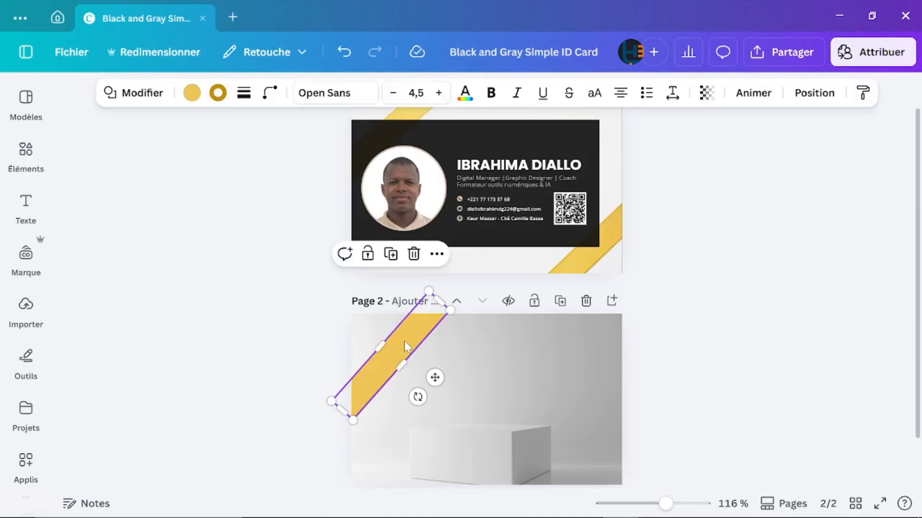
left_click(245, 96)
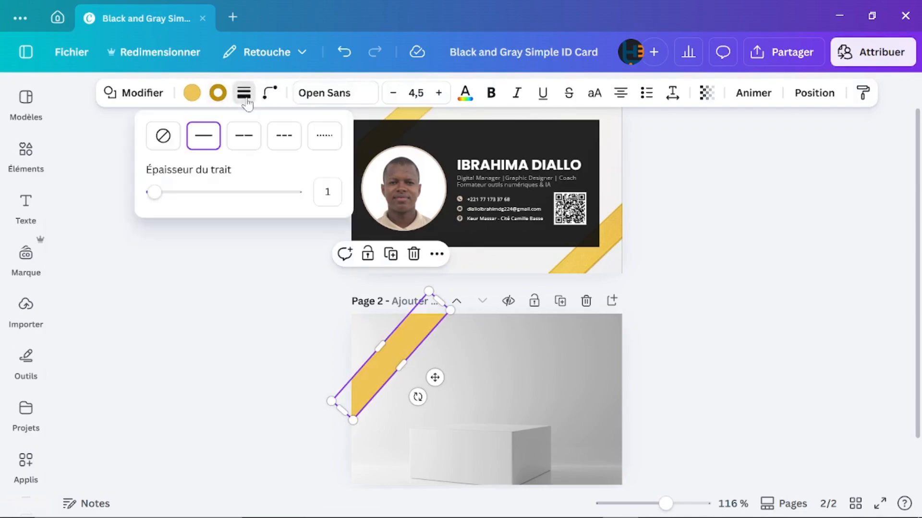
left_click(327, 192)
type("2")
key("Return")
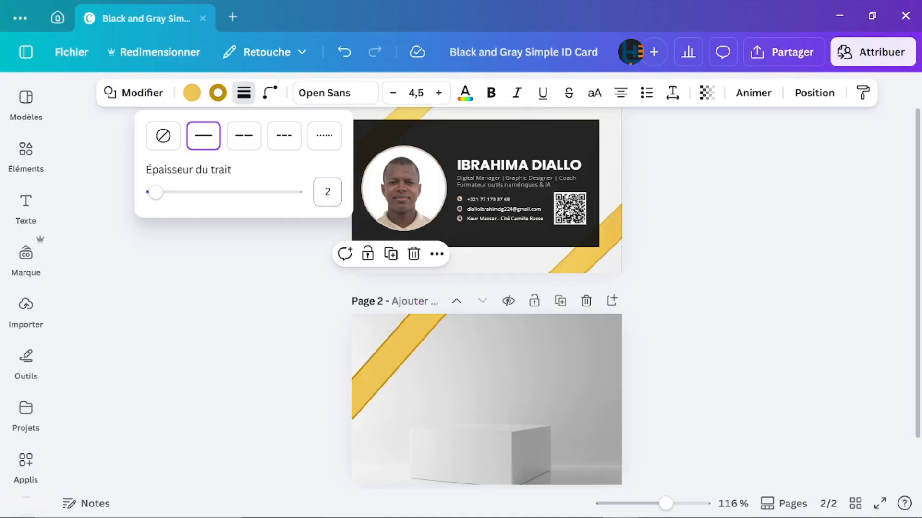
left_click(643, 347)
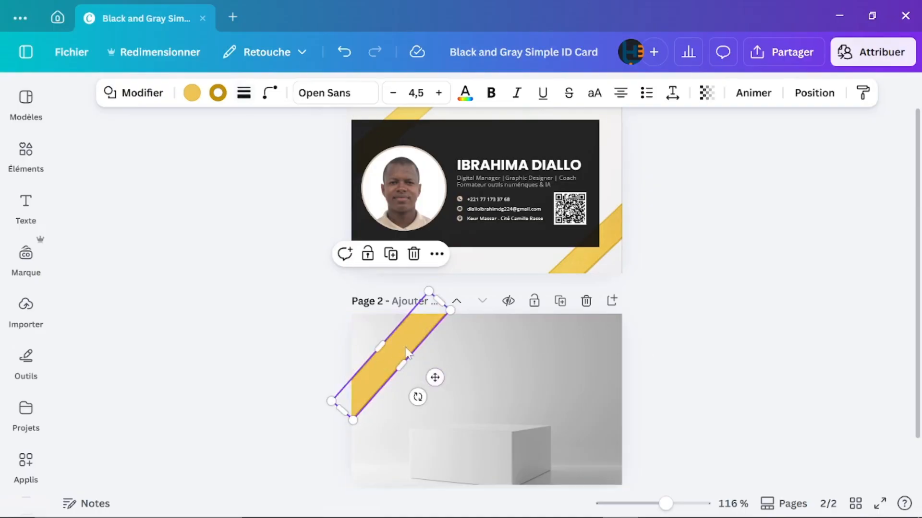
left_click(529, 358)
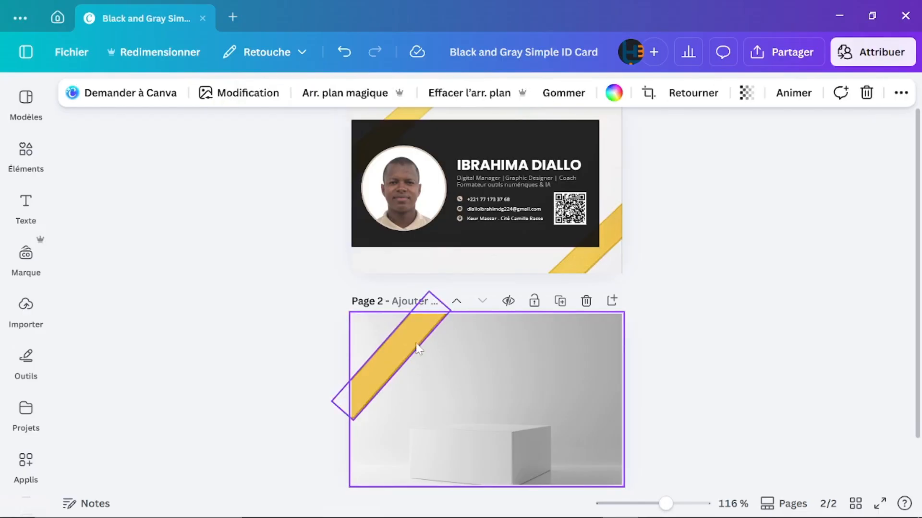
left_click(415, 342)
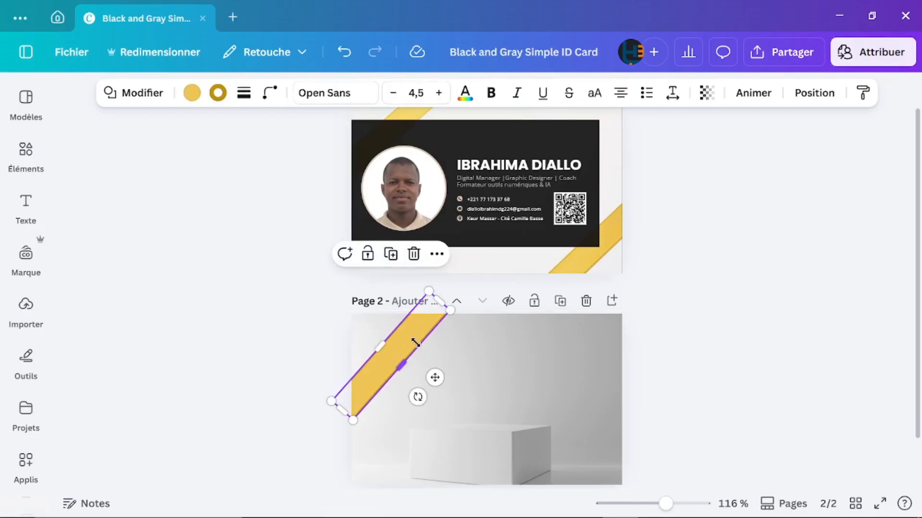
Step: Duplicate the yellow stripe and drag the copy down across page 2's bottom-right corner
left_click(392, 258)
left_click_drag(420, 362, 611, 433)
left_click(776, 430)
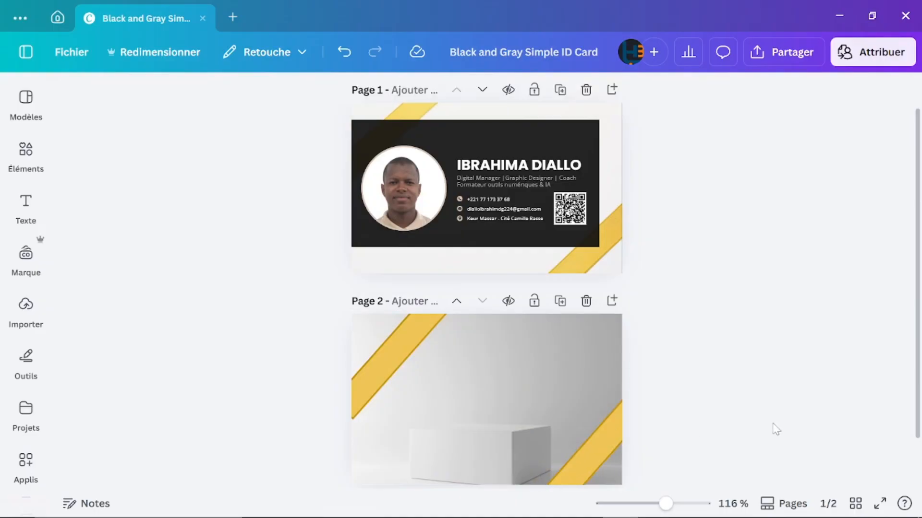
scroll(763, 297, "down", 1)
scroll(763, 297, "up", 2)
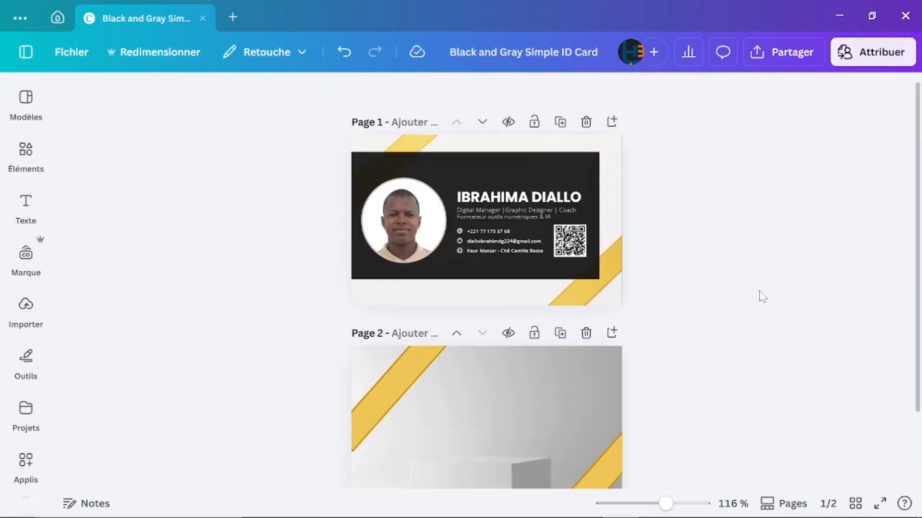
scroll(763, 297, "down", 1)
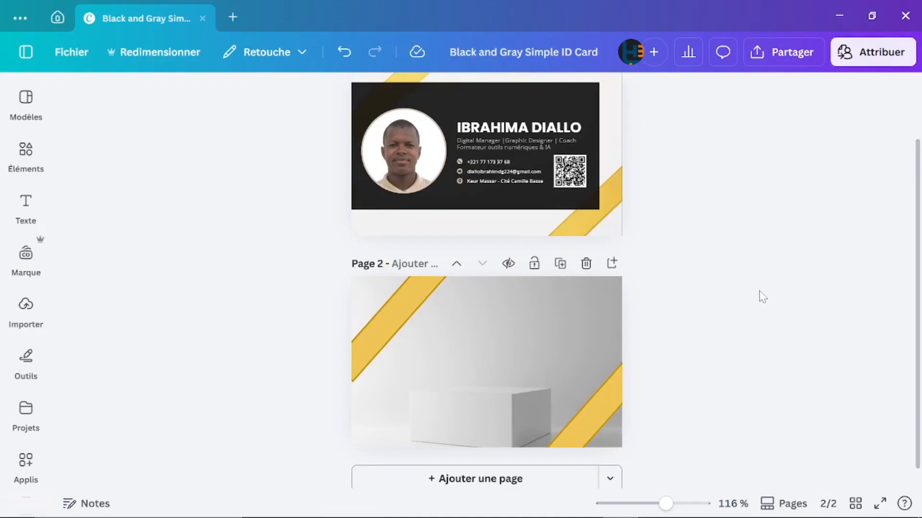
scroll(763, 297, "up", 1)
scroll(763, 296, "down", 1)
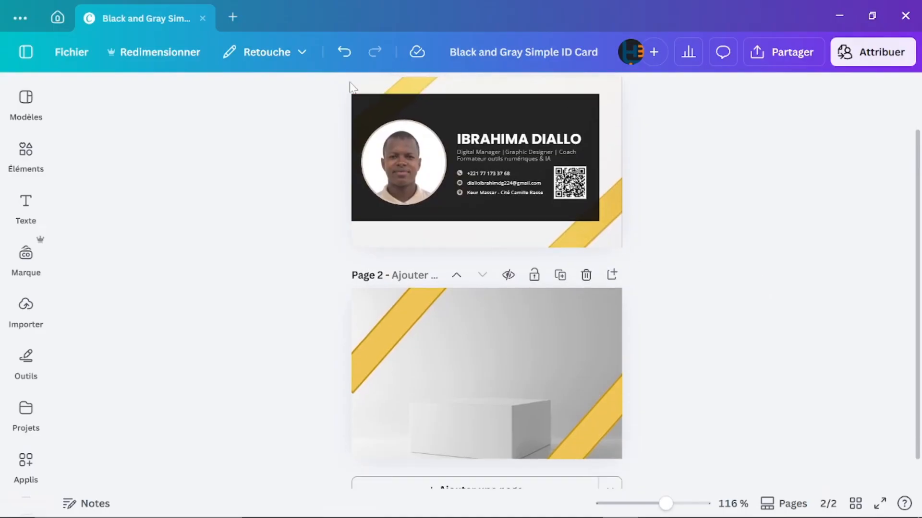
Step: Add the black square shape from the Elements library to page 2
left_click(22, 150)
left_click(26, 204)
left_click(23, 170)
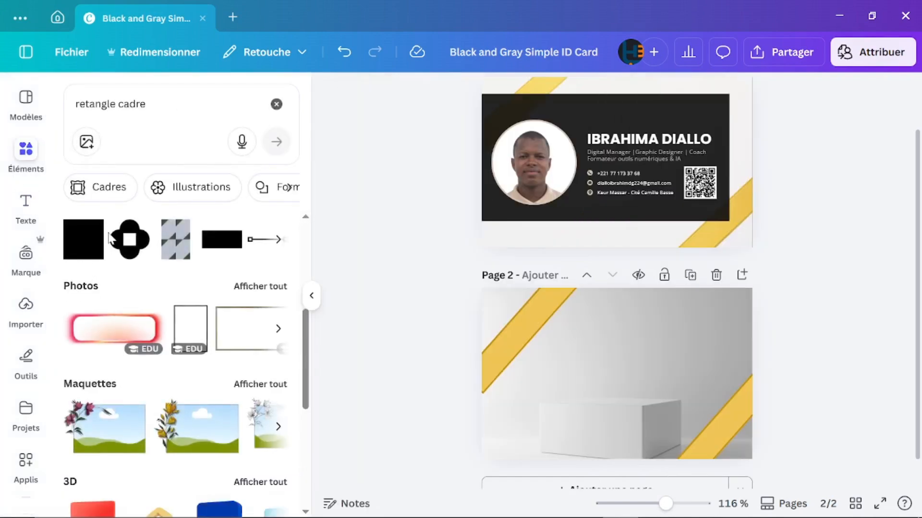
right_click(83, 235)
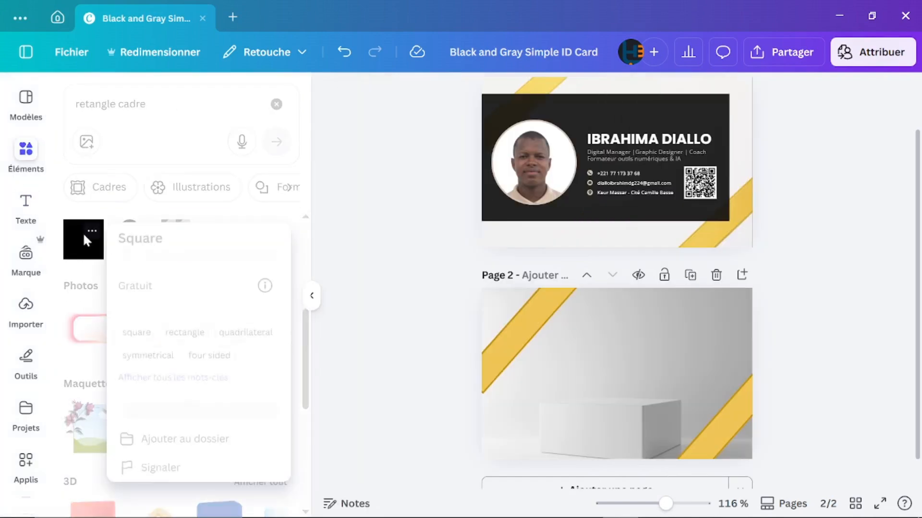
left_click(83, 235)
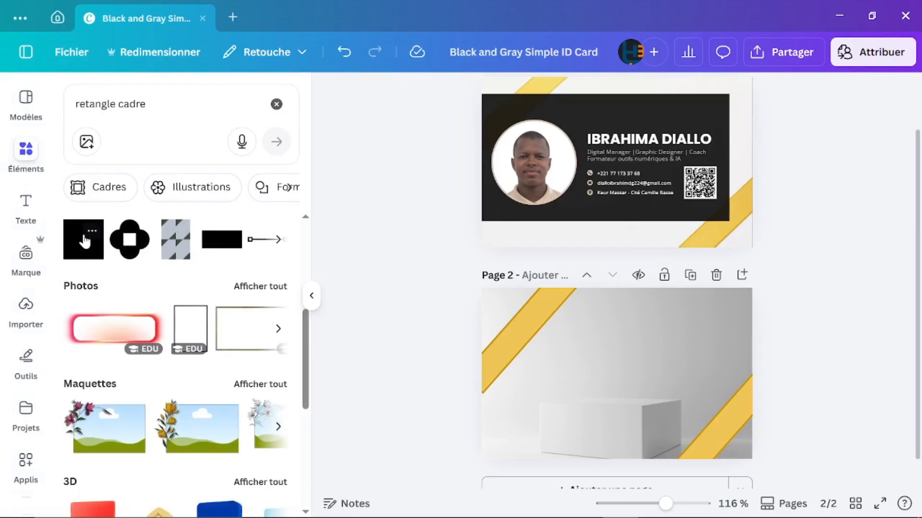
left_click(82, 242)
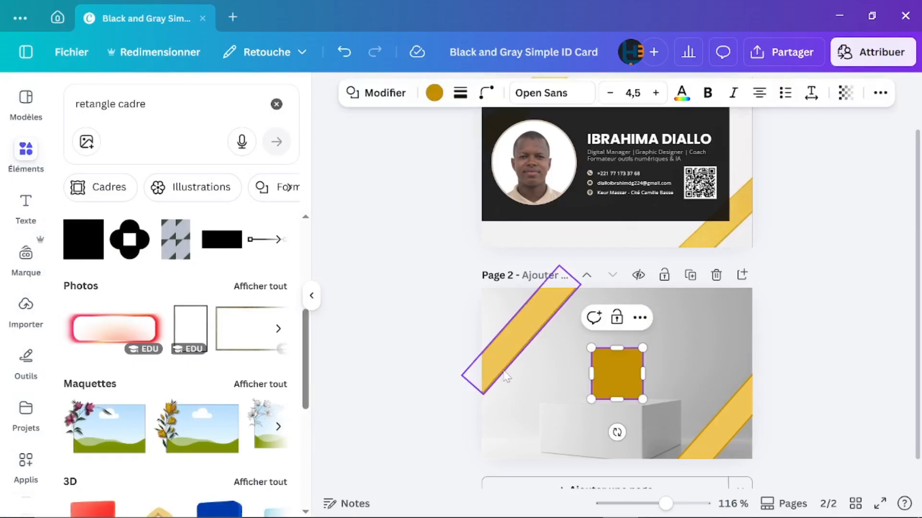
Step: Stretch the square into a wide rectangle, about 2.8 × 1.6, over the card's centre
left_click_drag(591, 369, 449, 369)
left_click_drag(552, 327, 550, 316)
left_click_drag(549, 396, 550, 444)
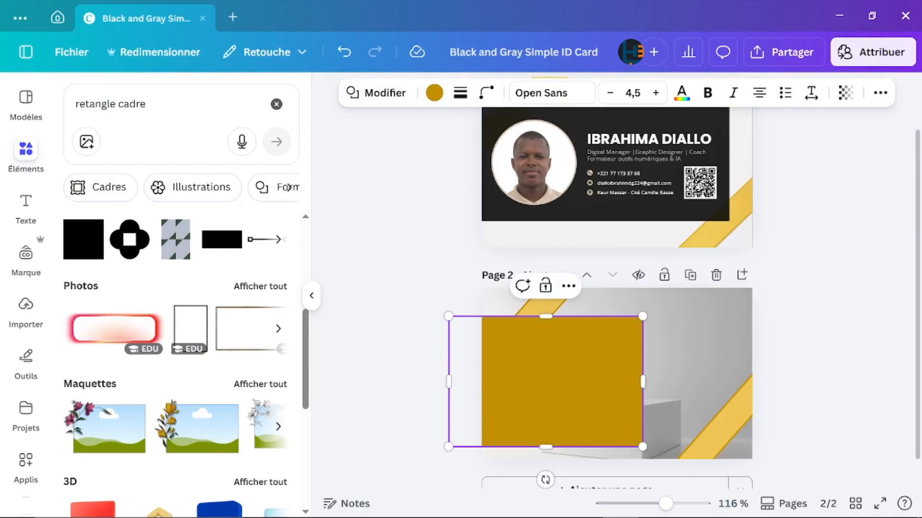
left_click_drag(644, 378, 717, 372)
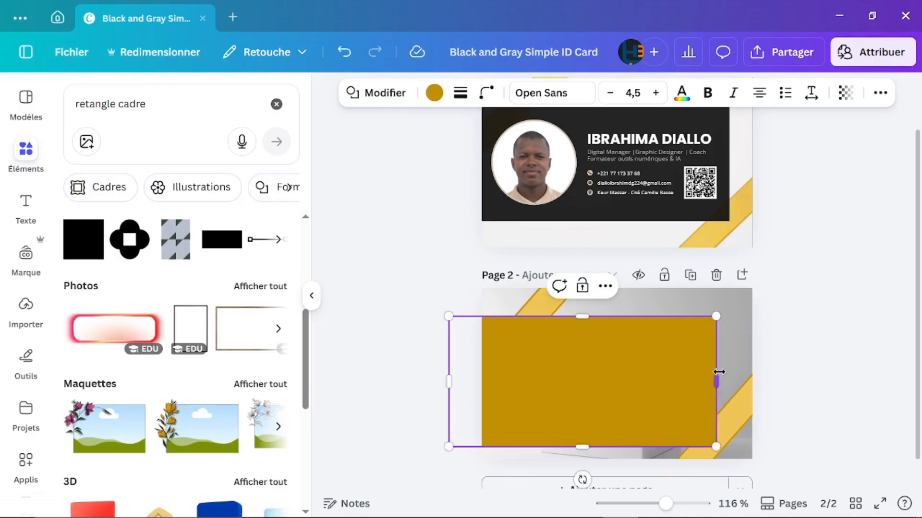
mouse_move(582, 445)
left_mouse_down()
mouse_move(587, 434)
mouse_move(583, 441)
left_mouse_up()
left_click_drag(449, 380, 475, 379)
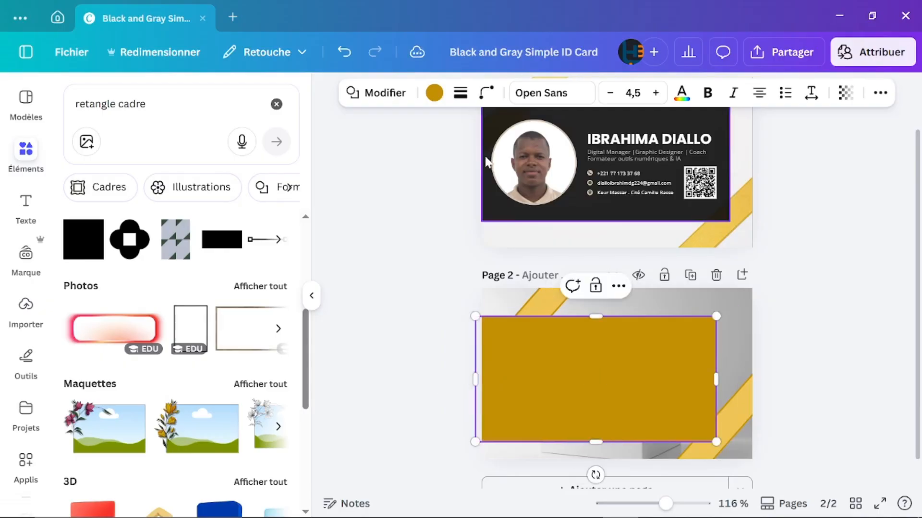
Step: Fill the rectangle with dark grey #0d0d0d and set its transparency to 87
left_click(434, 94)
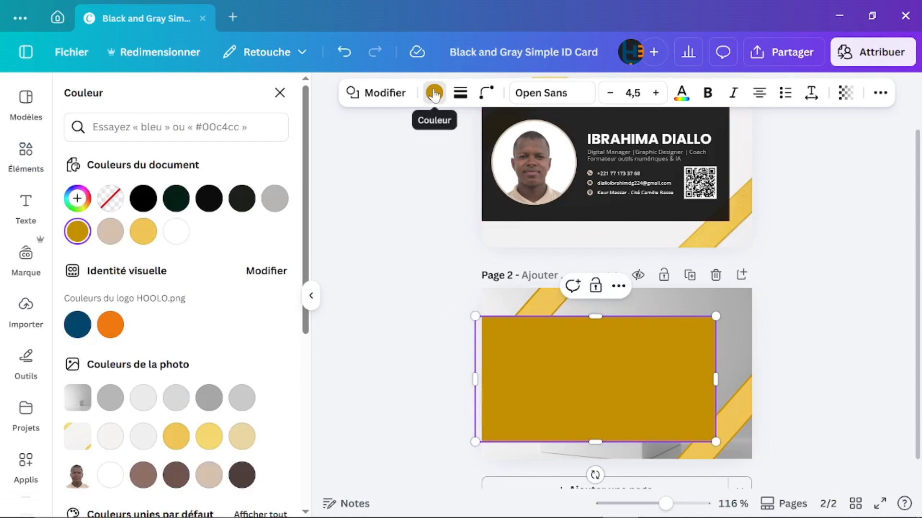
left_click(210, 199)
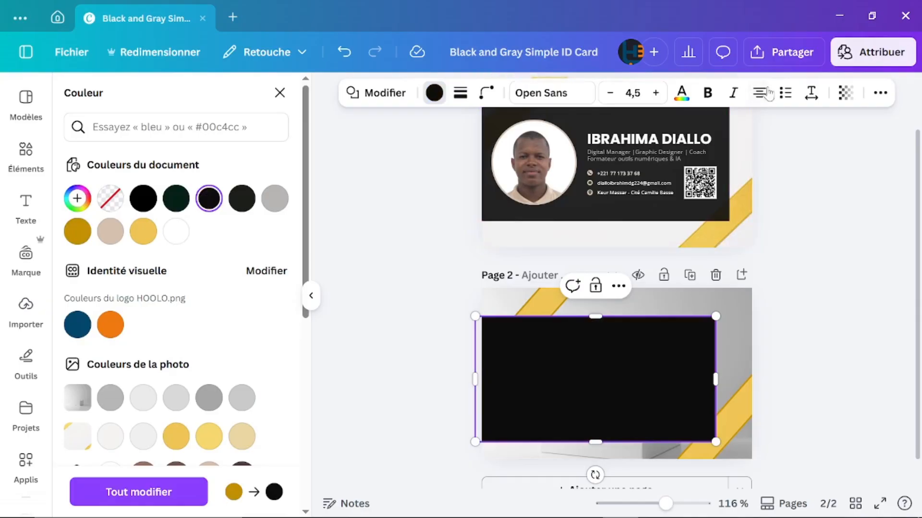
left_click(846, 93)
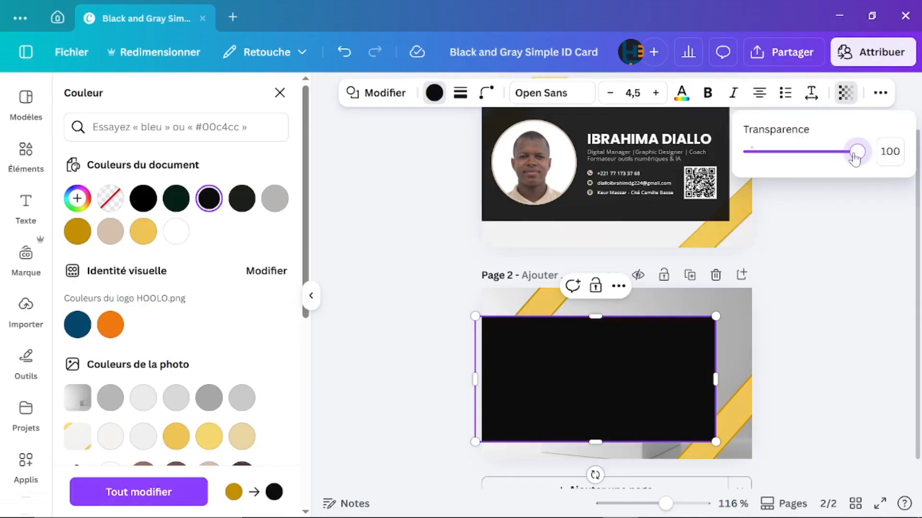
left_click_drag(855, 159, 846, 162)
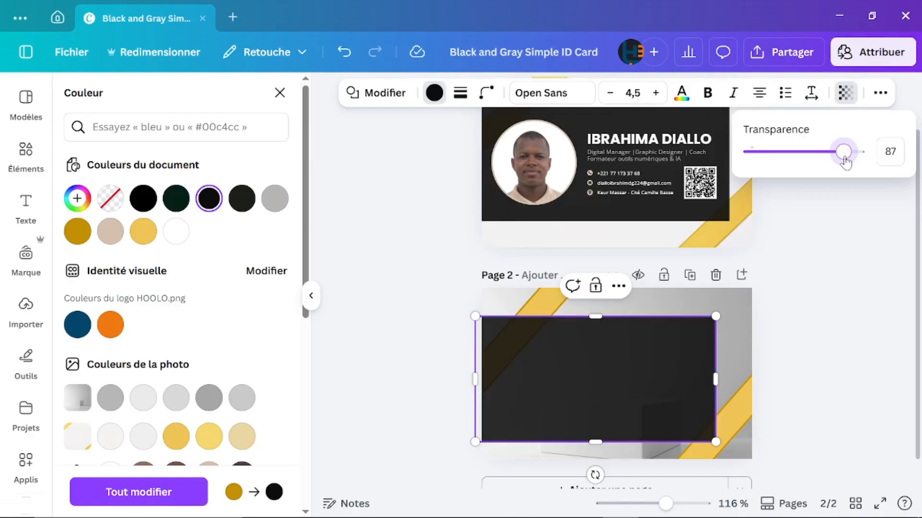
left_click(842, 301)
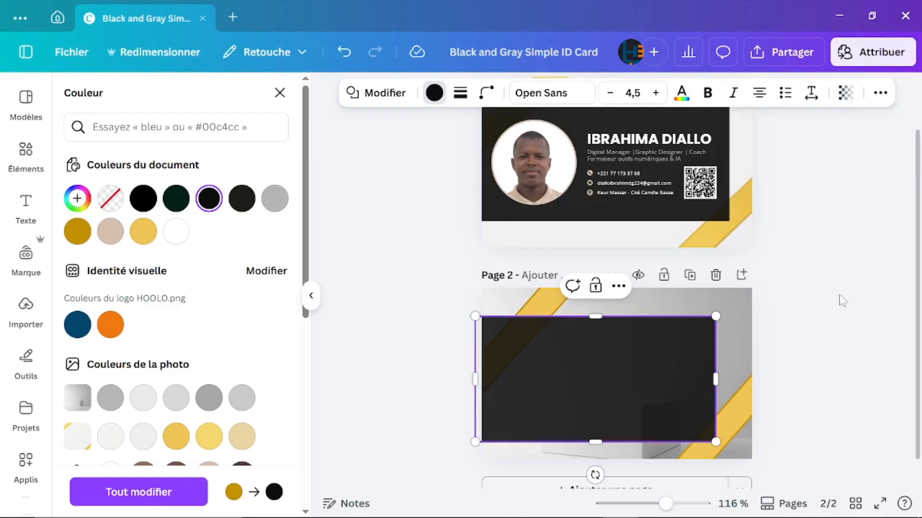
scroll(806, 370, "down", 1)
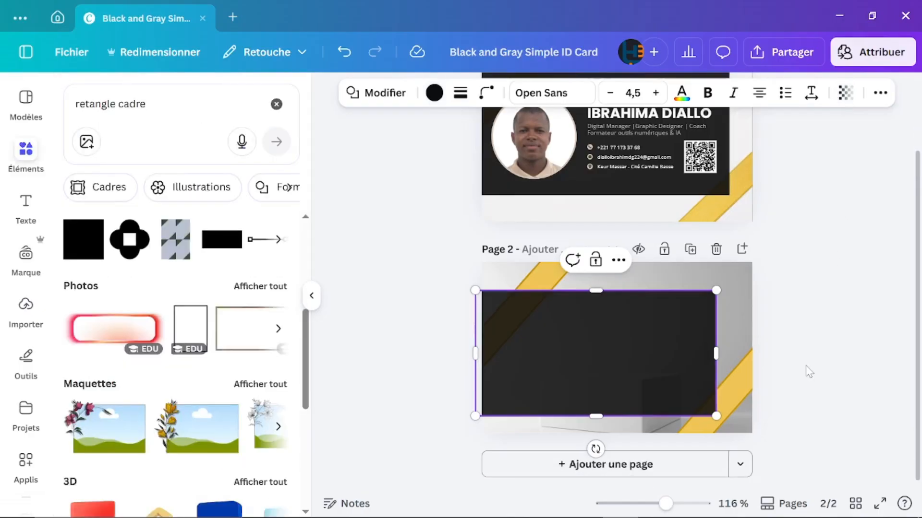
Step: Widen the rectangle's right edge slightly and briefly try locking page 2
left_click(826, 323)
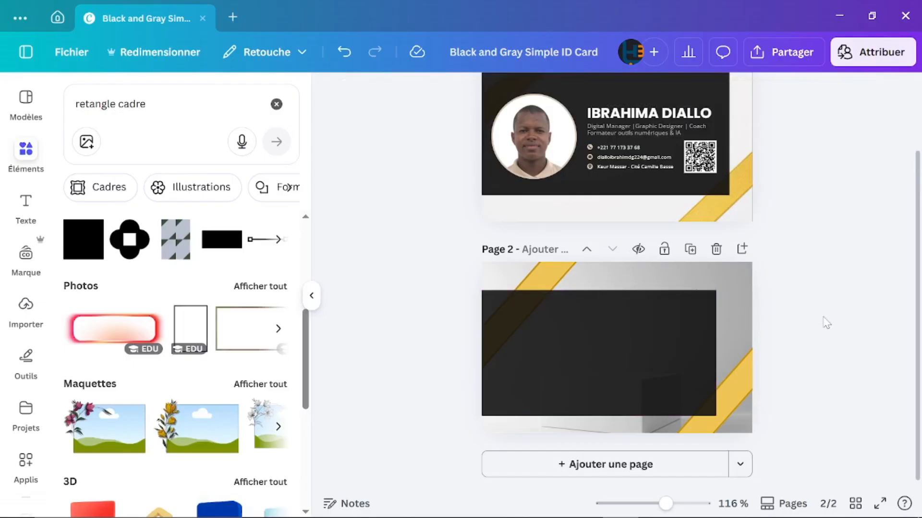
left_click(695, 338)
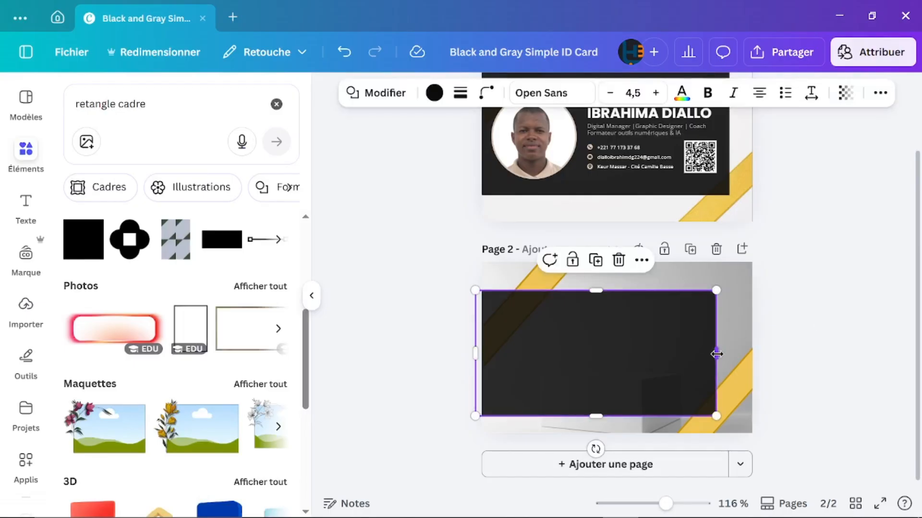
left_click_drag(717, 353, 720, 354)
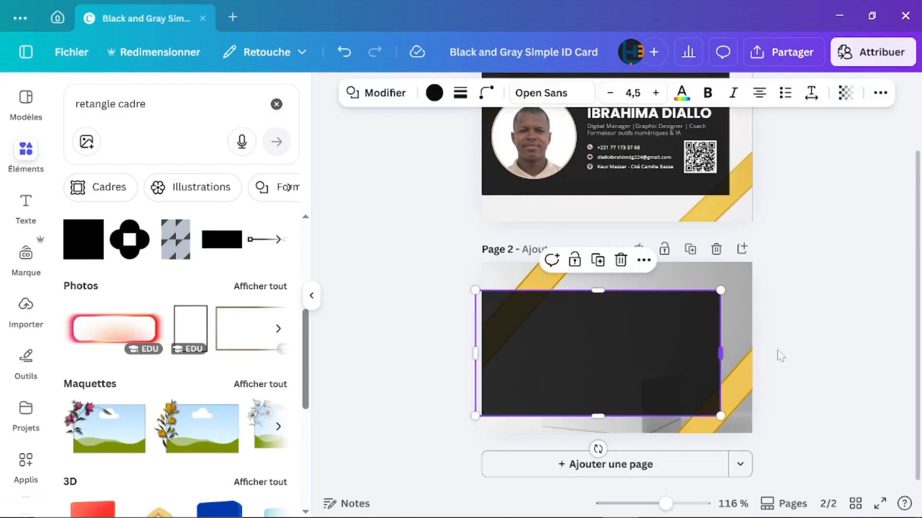
left_click(858, 363)
left_click(661, 350)
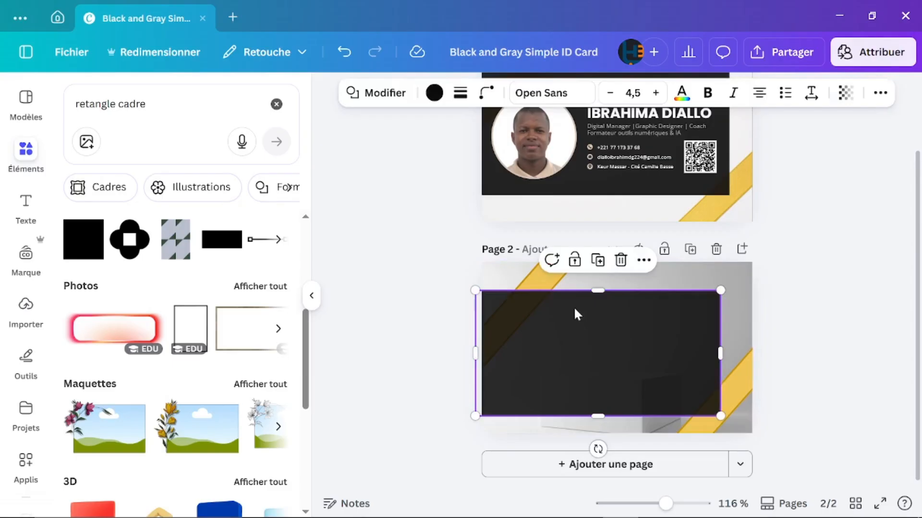
left_click(537, 275)
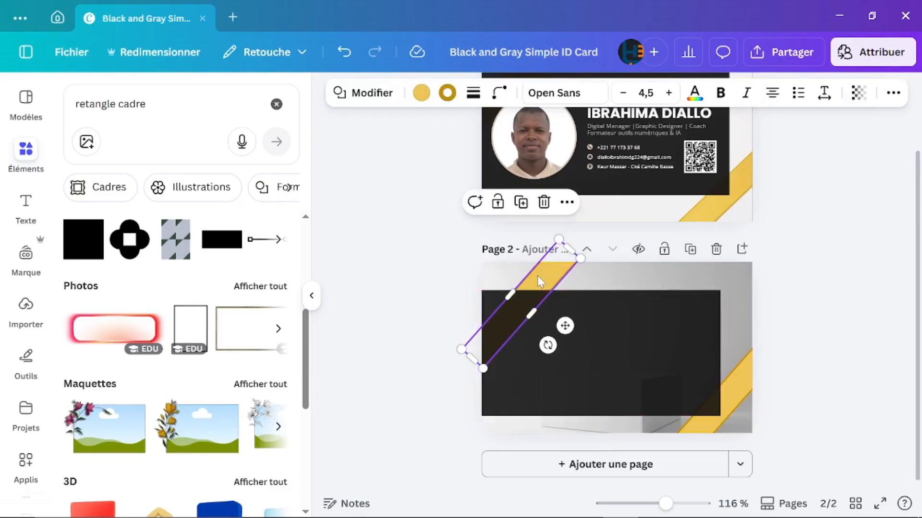
left_click(667, 255)
left_click(668, 254)
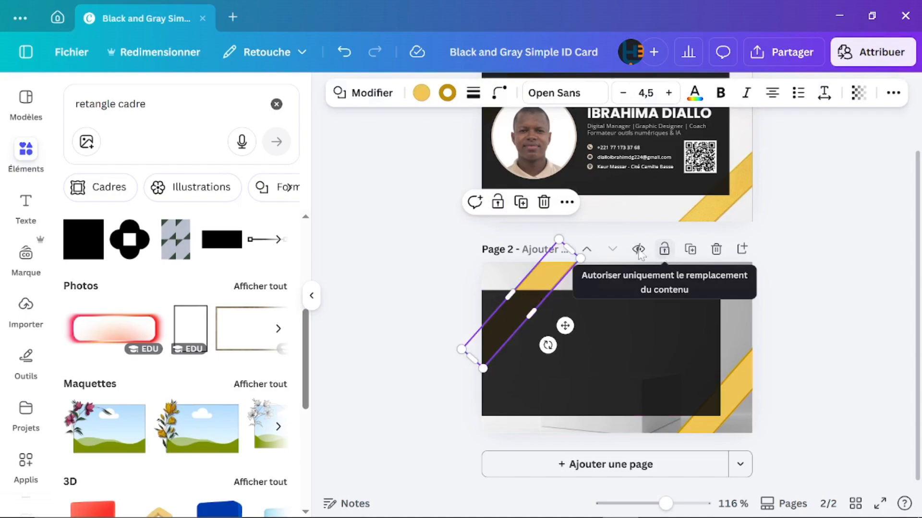
left_click(411, 288)
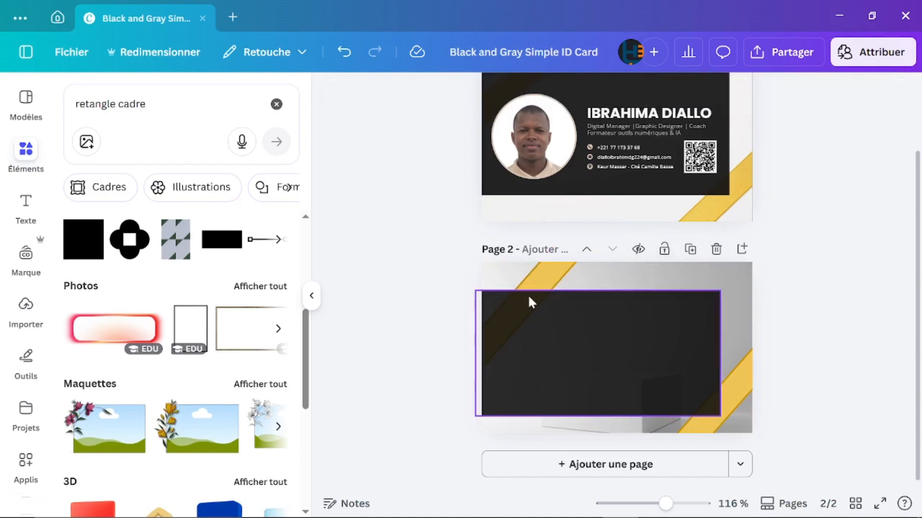
Step: Lock the upper stripe, the lower-right stripe and the dark rectangle in place
left_click(543, 285)
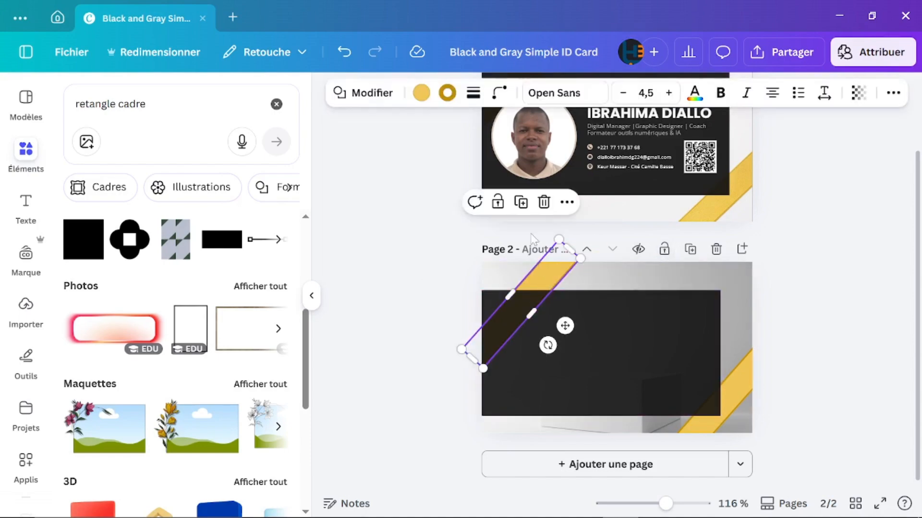
left_click(498, 202)
left_click(736, 384)
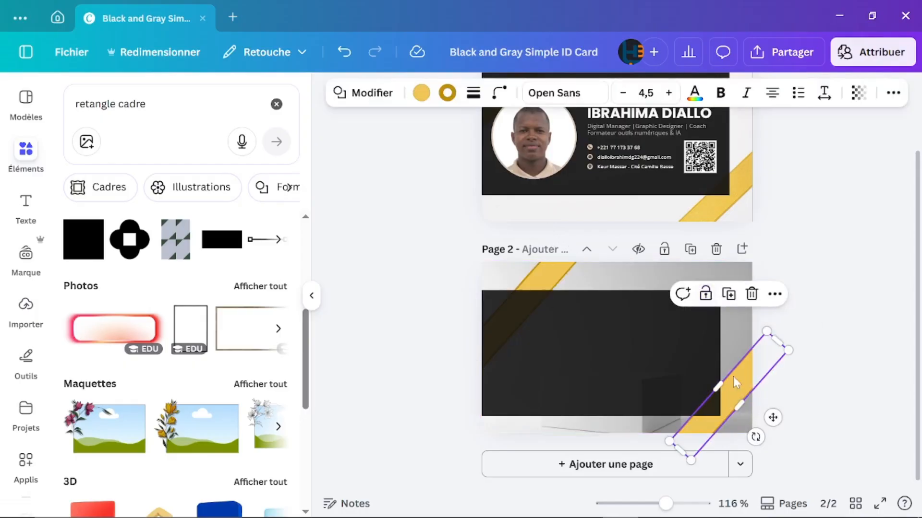
left_click(705, 294)
left_click(615, 325)
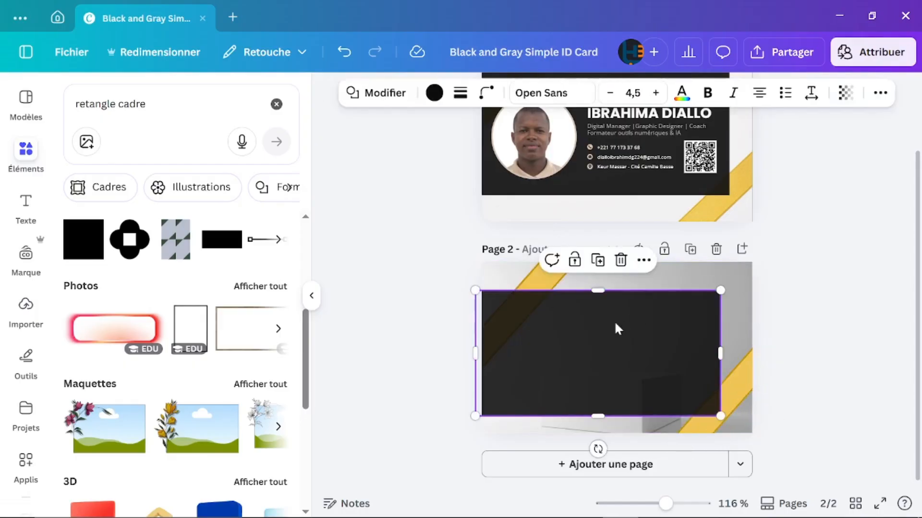
left_click(575, 264)
left_click(776, 325)
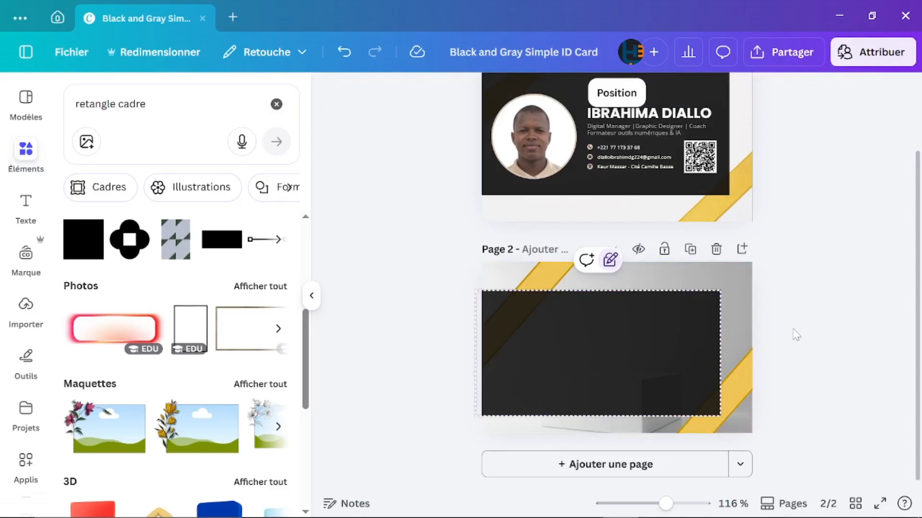
scroll(685, 283, "up", 2)
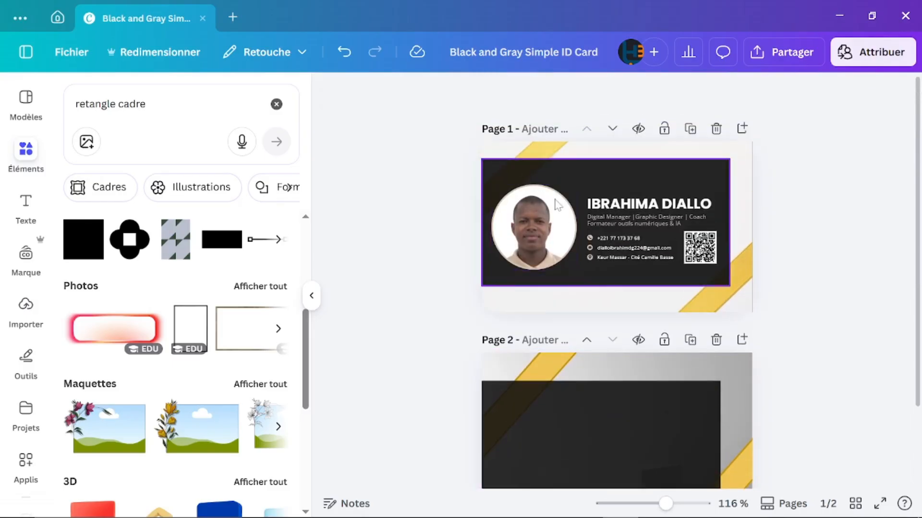
Step: Search Elements for 'Cercle' and add a circular frame from the Cadres results
scroll(517, 288, "down", 2)
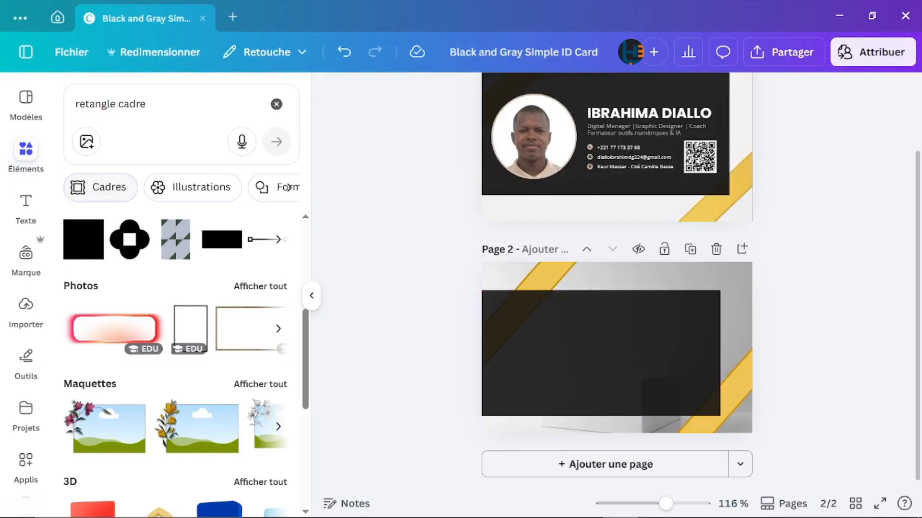
left_click(152, 104)
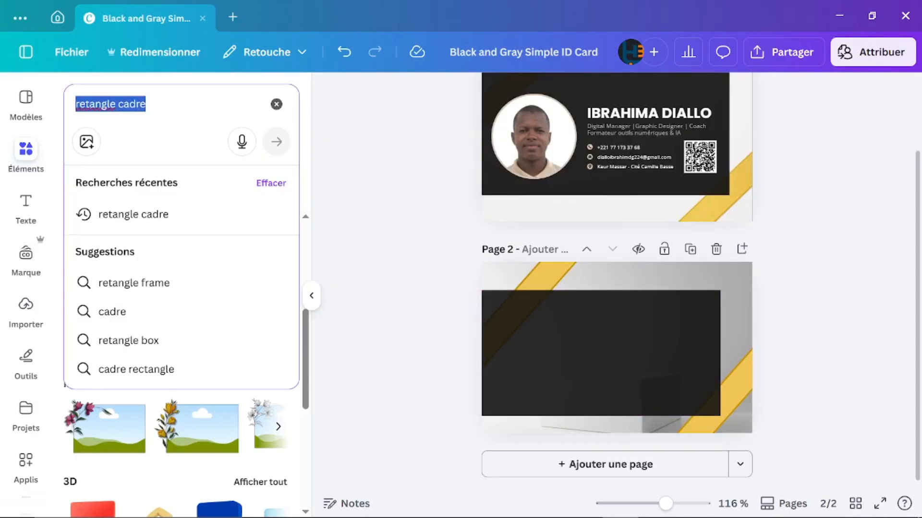
type("Cerc")
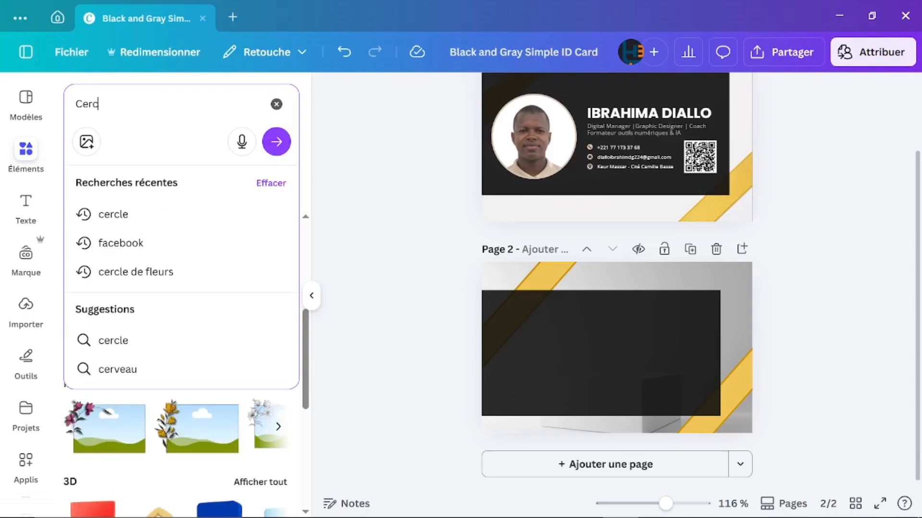
type("le")
key("Return")
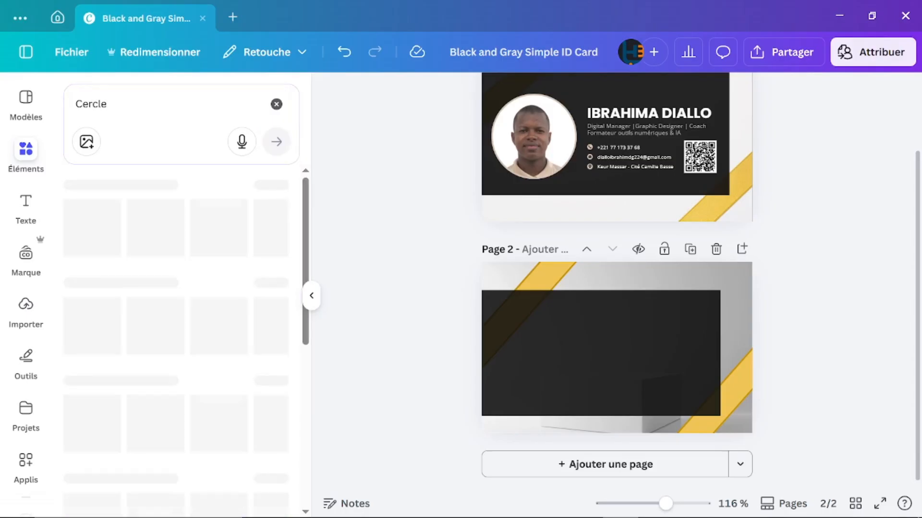
scroll(150, 353, "down", 3)
scroll(150, 352, "up", 3)
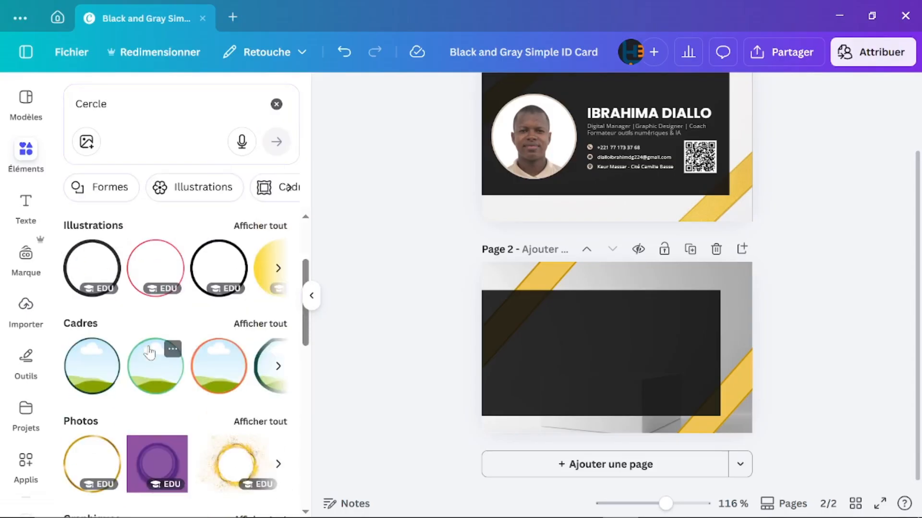
scroll(152, 351, "down", 2)
scroll(150, 352, "down", 3)
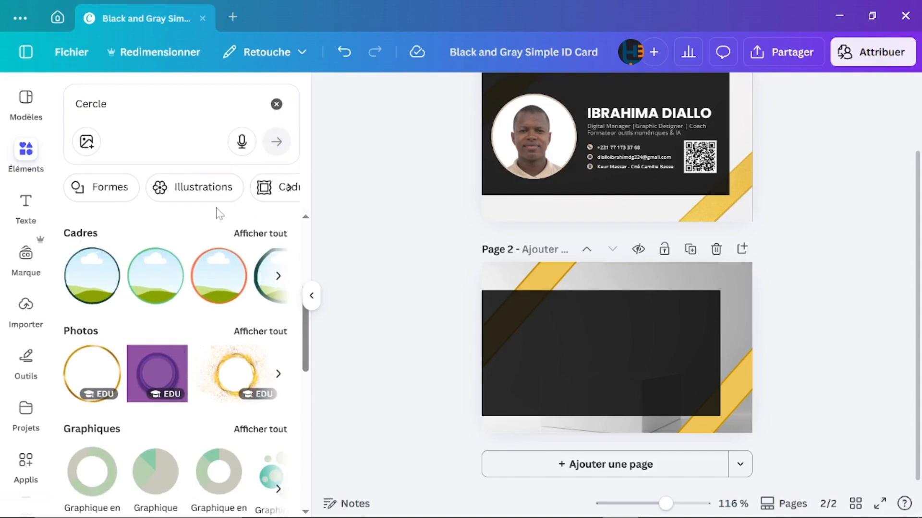
left_click(253, 234)
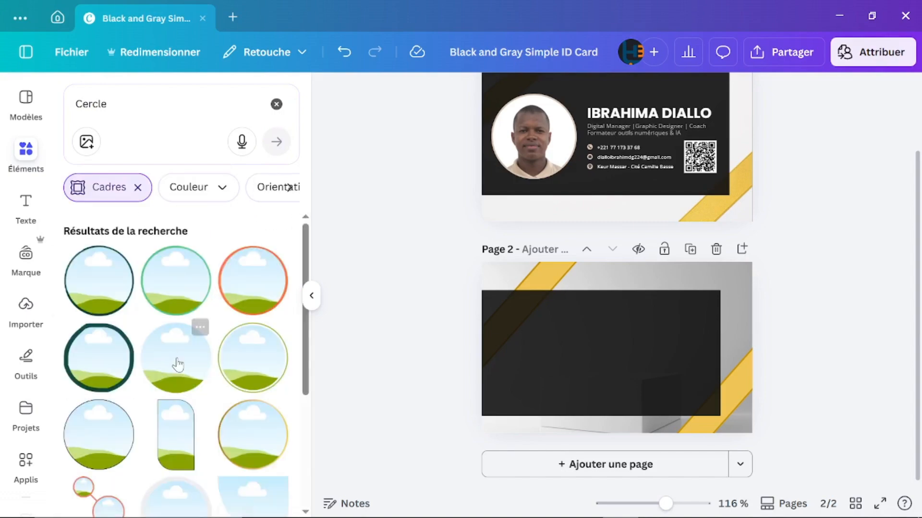
scroll(177, 362, "down", 2)
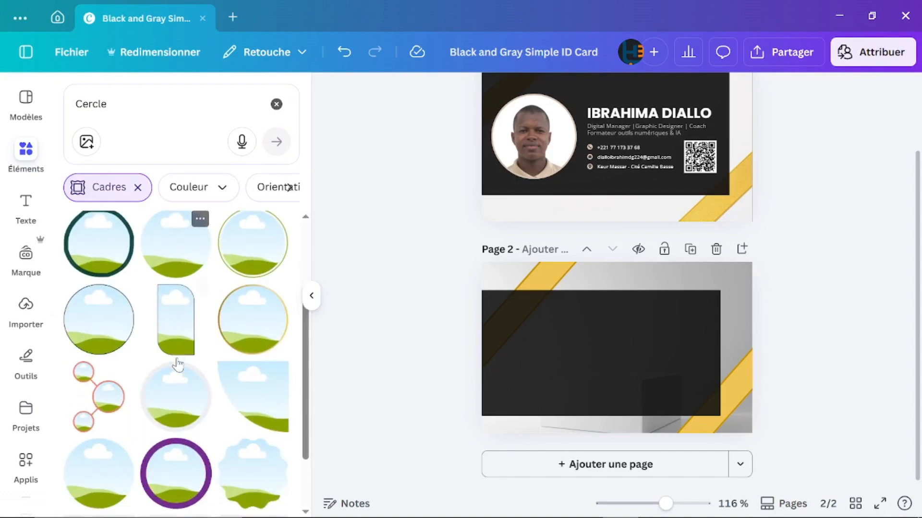
left_click(178, 259)
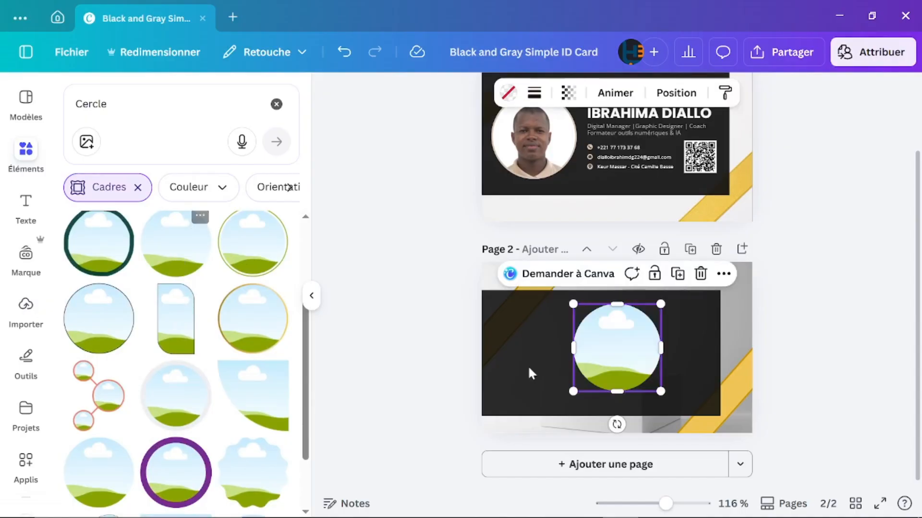
Step: Shrink the circle frame and position it at the dark rectangle's left side
left_click_drag(661, 390, 627, 361)
left_click_drag(571, 334, 494, 350)
left_click_drag(559, 377, 565, 385)
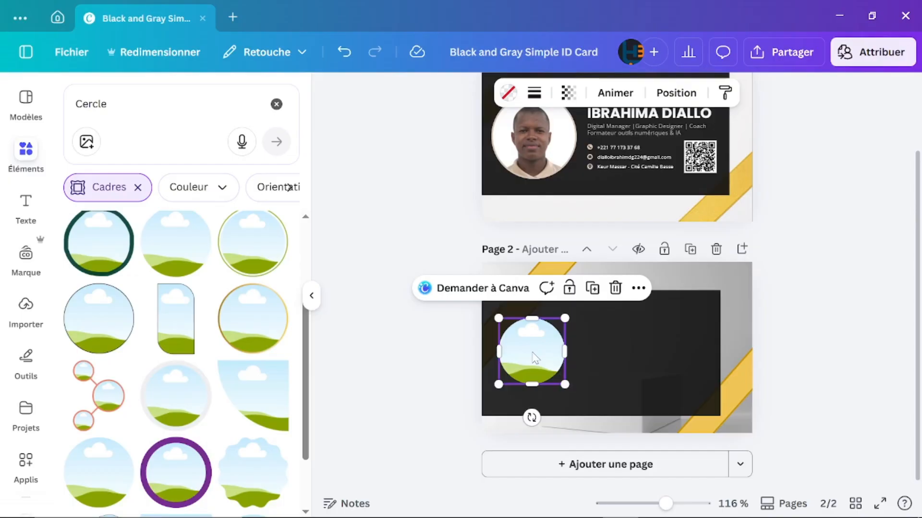
Step: Upload the Profil photo from the DAARA folder to Canva
left_click(25, 307)
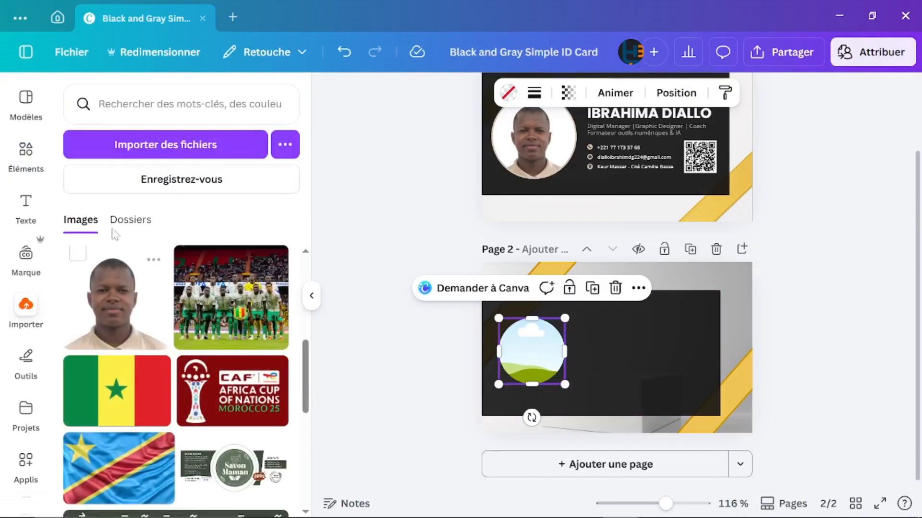
left_click(171, 142)
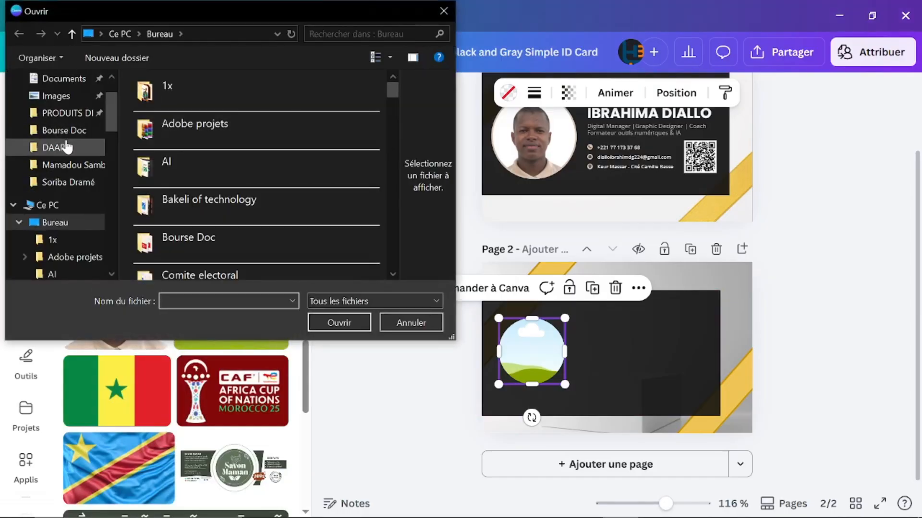
left_click(67, 147)
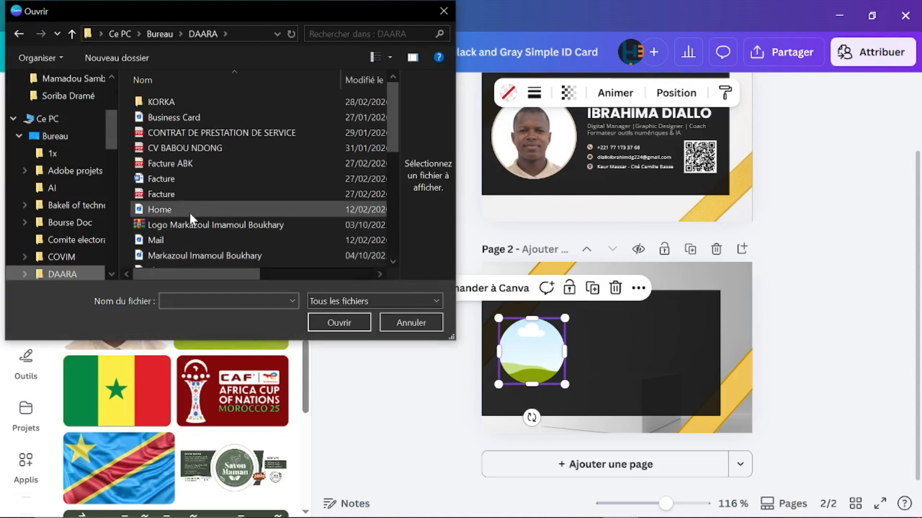
scroll(187, 225, "down", 3)
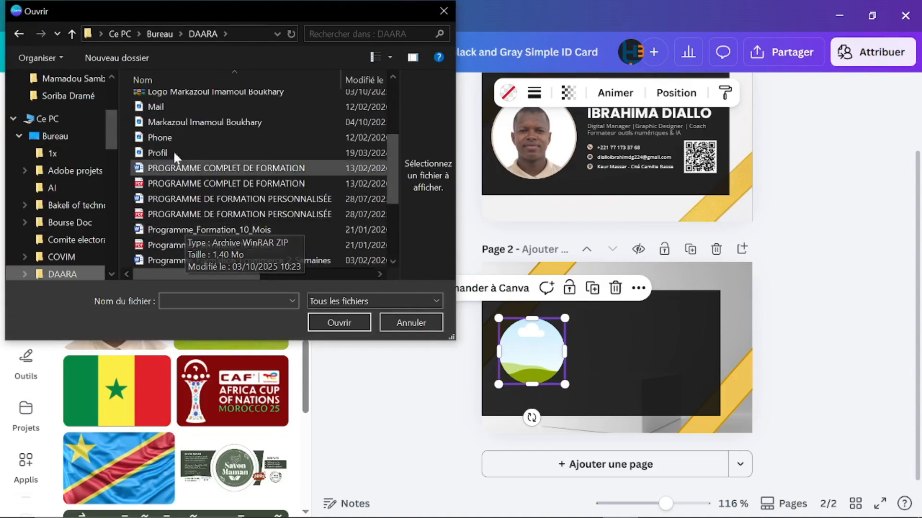
left_click(168, 153)
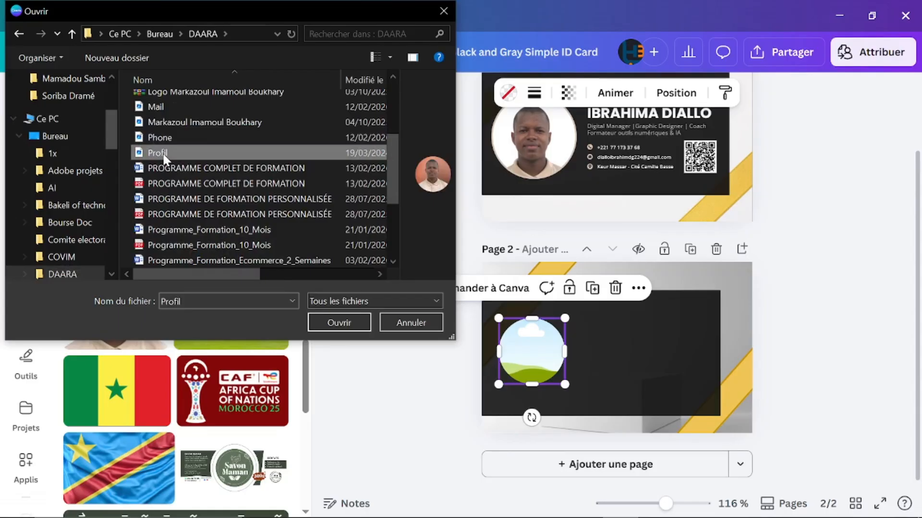
left_click(334, 323)
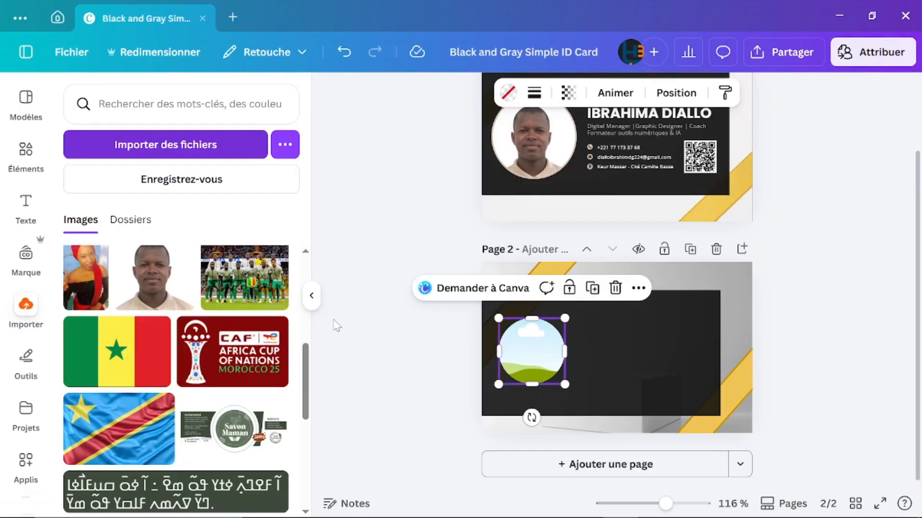
Step: Drag the uploaded portrait into the circular frame on page 2
scroll(139, 338, "up", 5)
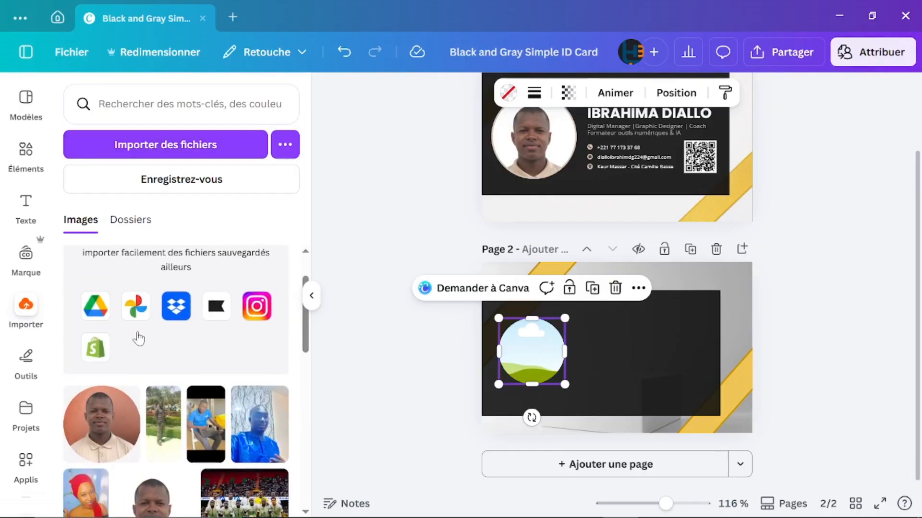
scroll(124, 346, "down", 2)
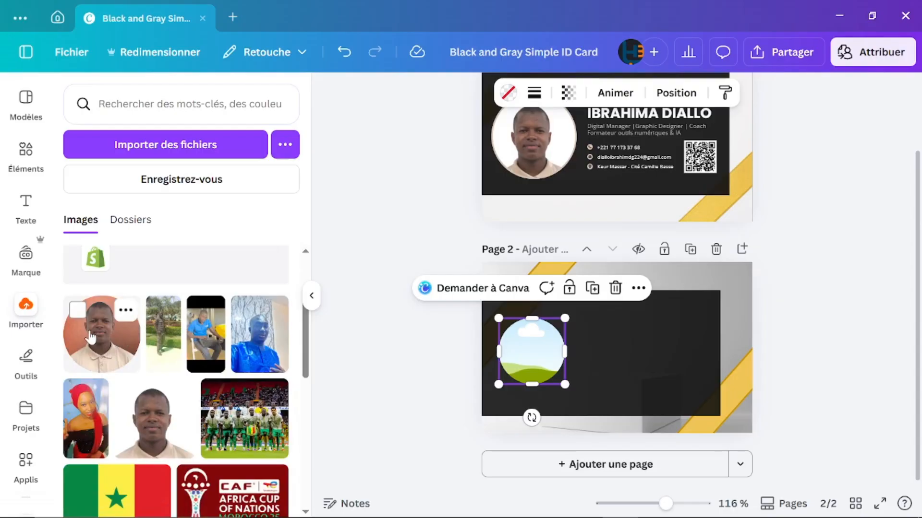
left_click_drag(91, 337, 538, 357)
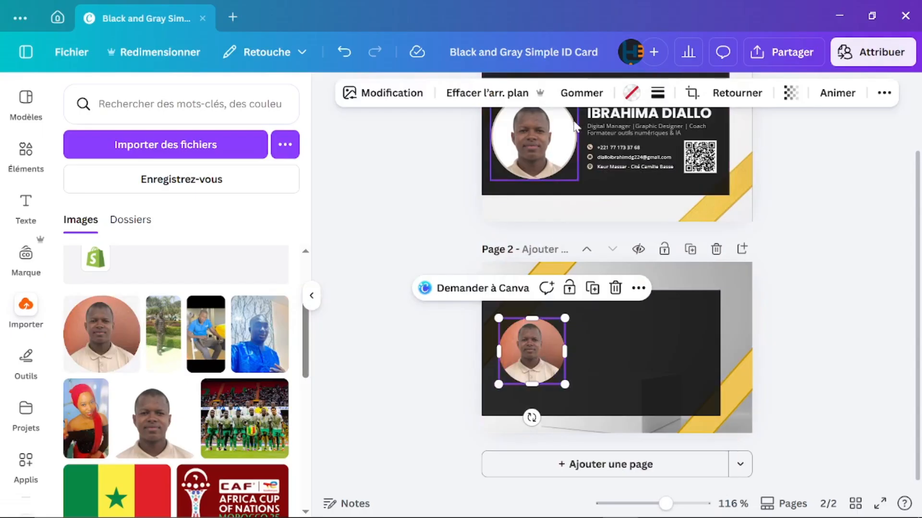
scroll(538, 166, "up", 10)
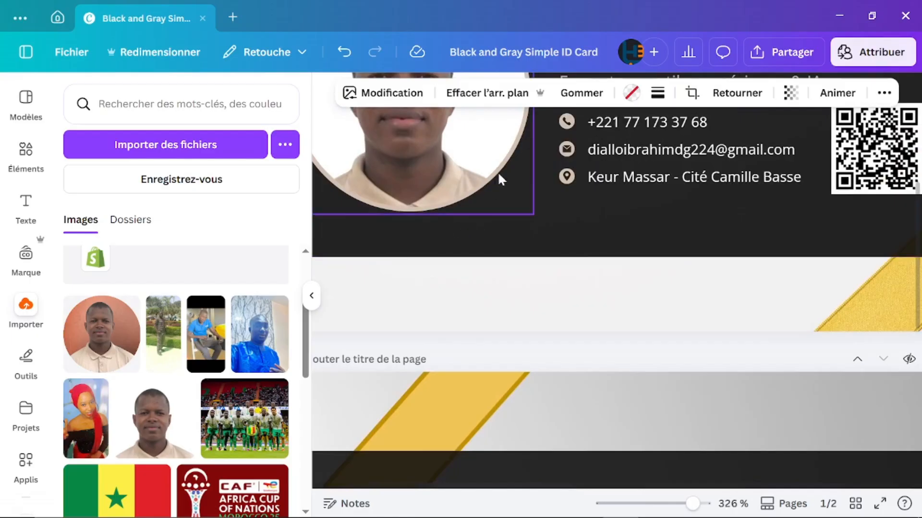
scroll(446, 380, "down", 5)
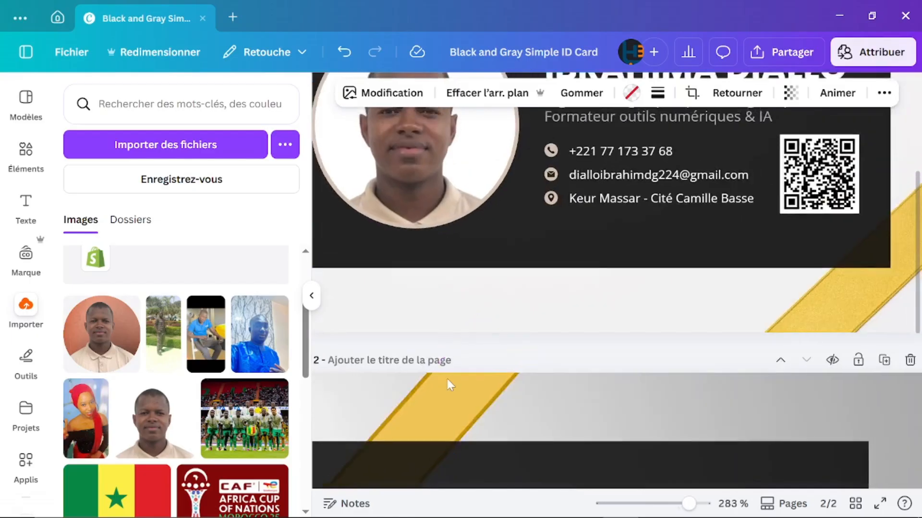
scroll(448, 384, "down", 3)
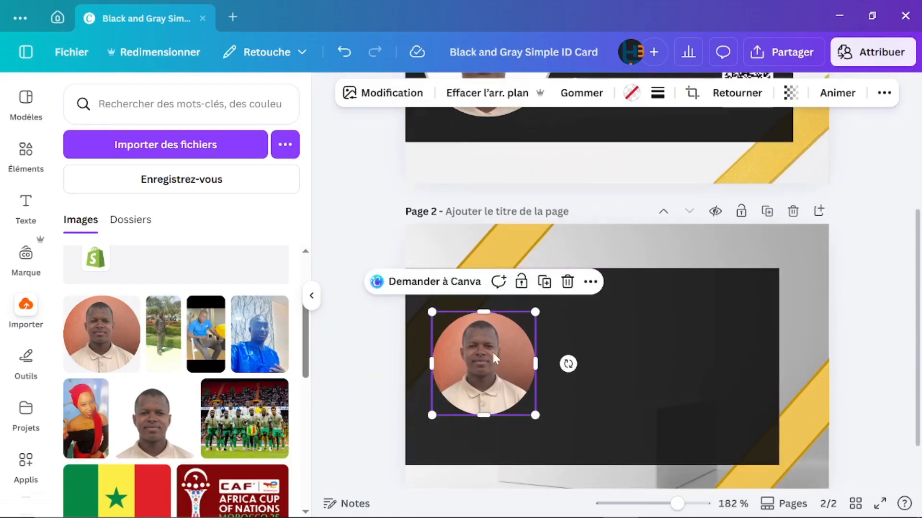
Step: Set the circular photo's border thickness to 2
left_click(662, 95)
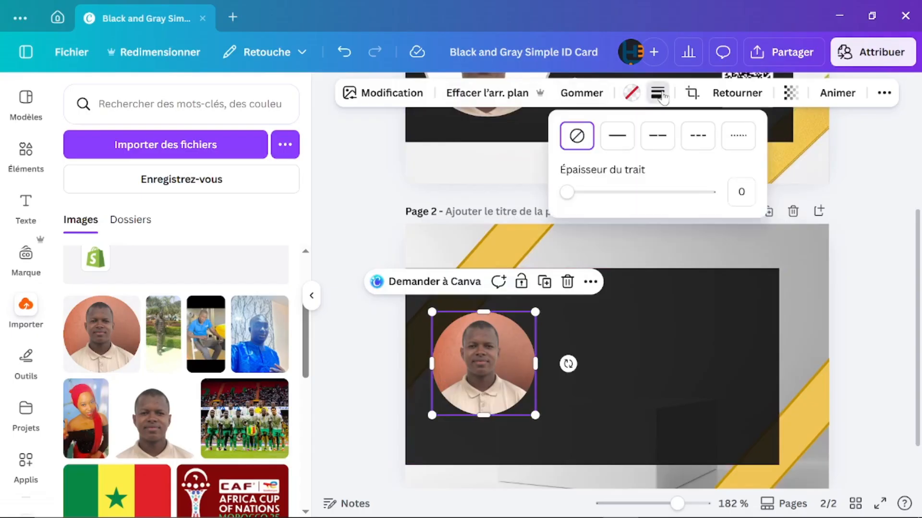
left_click_drag(568, 192, 571, 193)
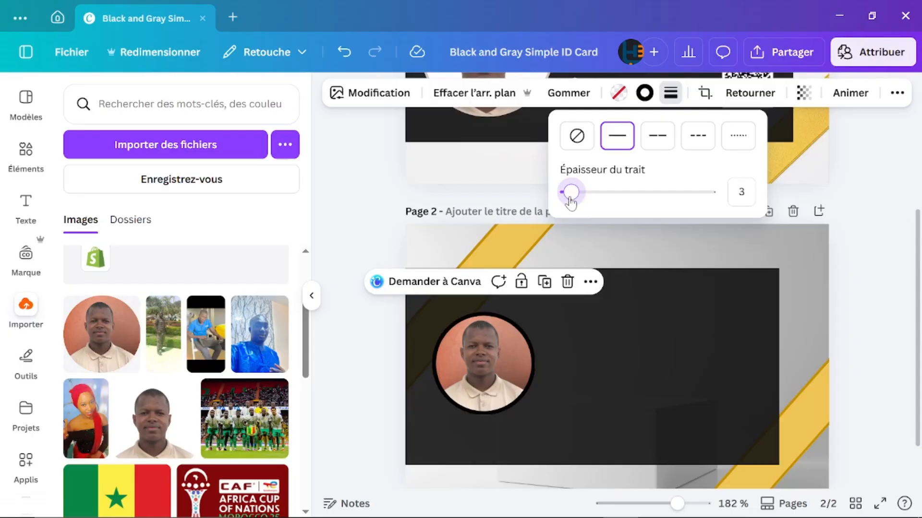
left_click_drag(570, 193, 569, 192)
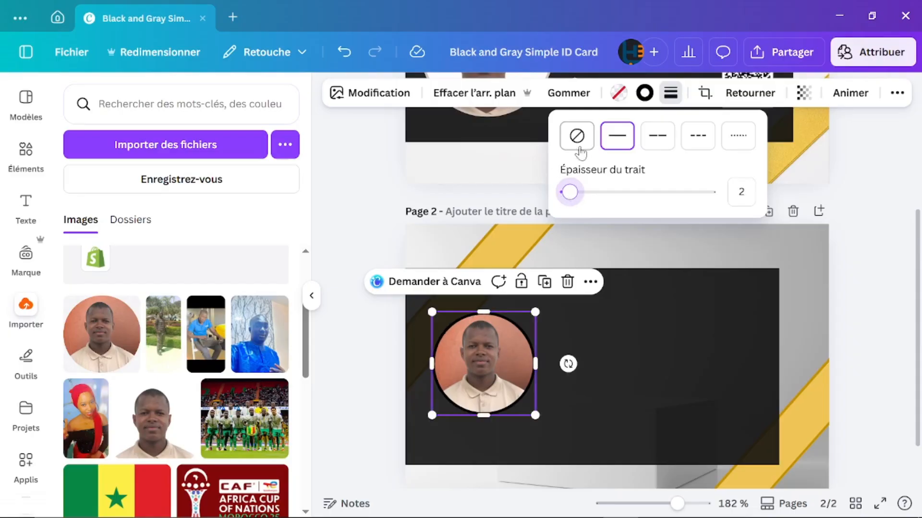
left_click(644, 96)
Step: Change the photo's border colour to light grey (Gris clair) and deselect it
left_click(644, 96)
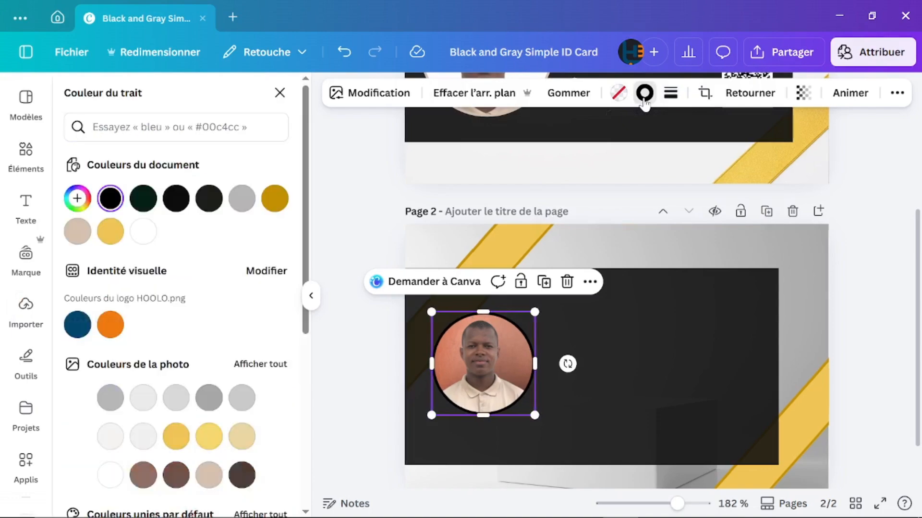
left_click(246, 205)
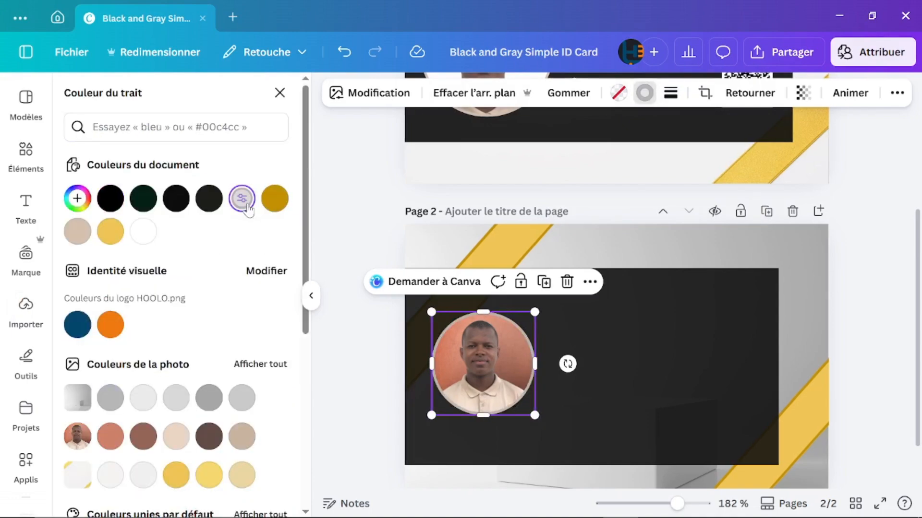
key("Escape")
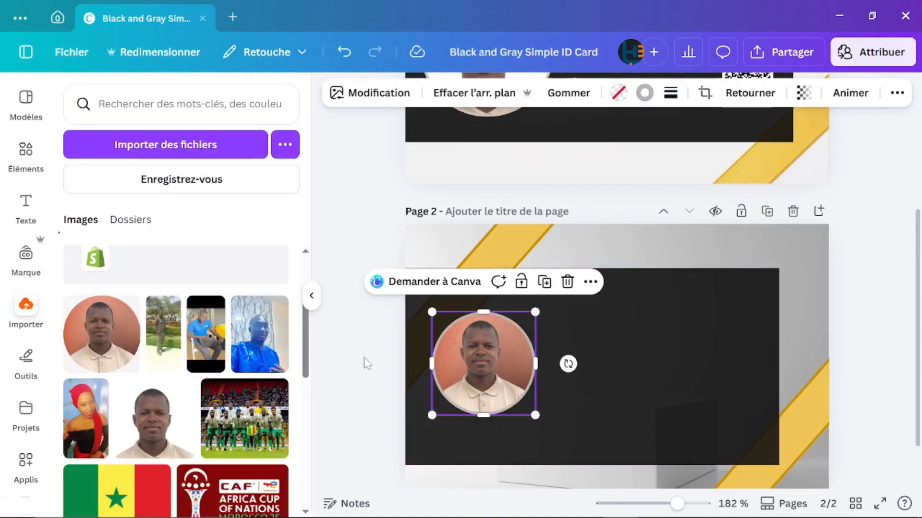
key("Escape")
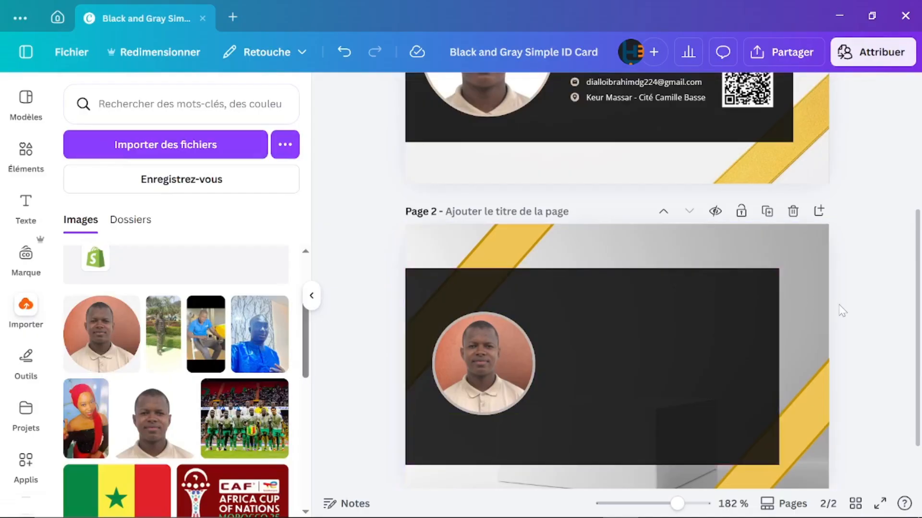
scroll(839, 312, "up", 3)
scroll(842, 311, "down", 3, "ctrl")
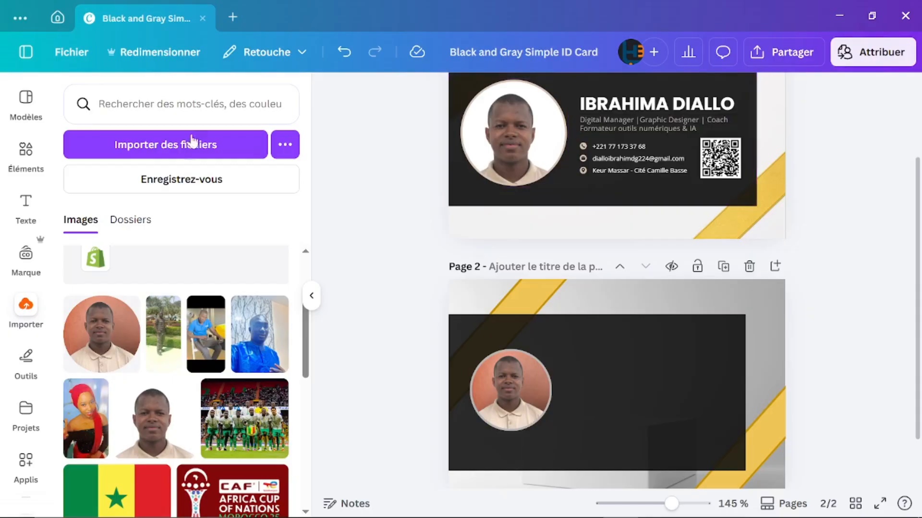
Step: Add a title text box on page 2 and type the cardholder's full name
left_click(39, 224)
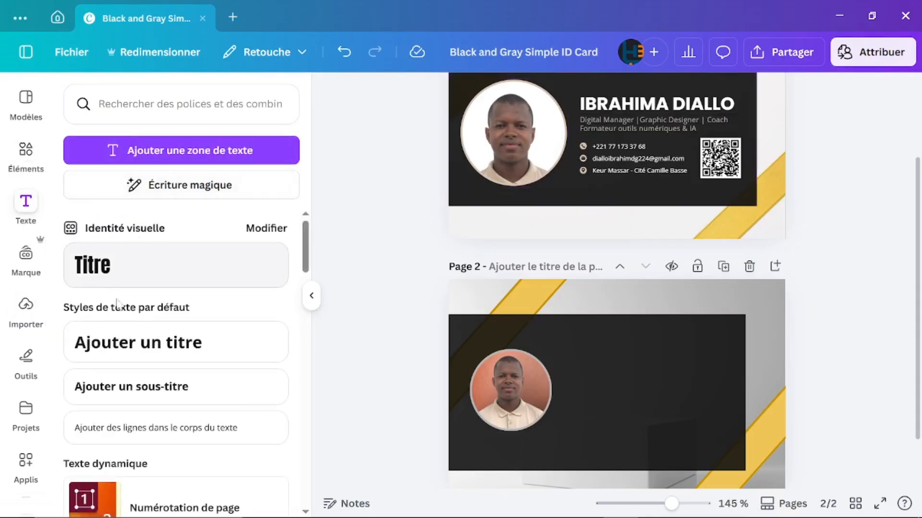
left_click(133, 265)
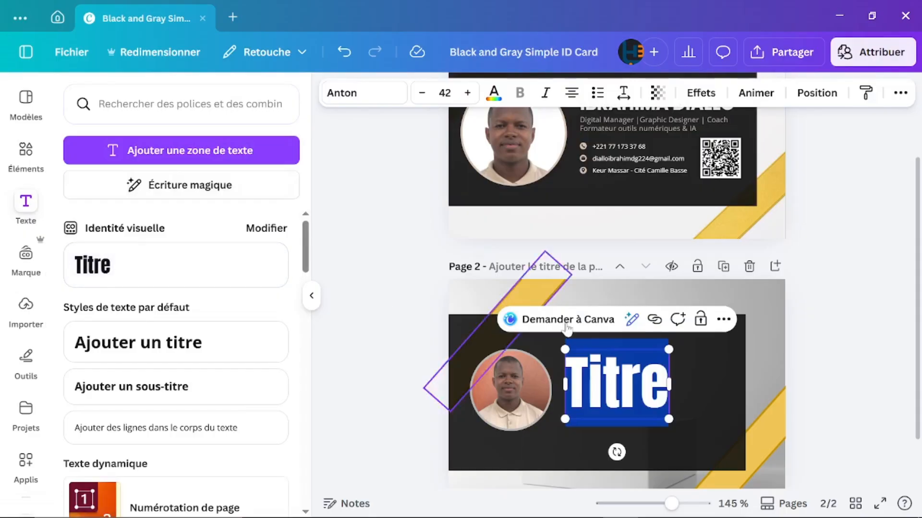
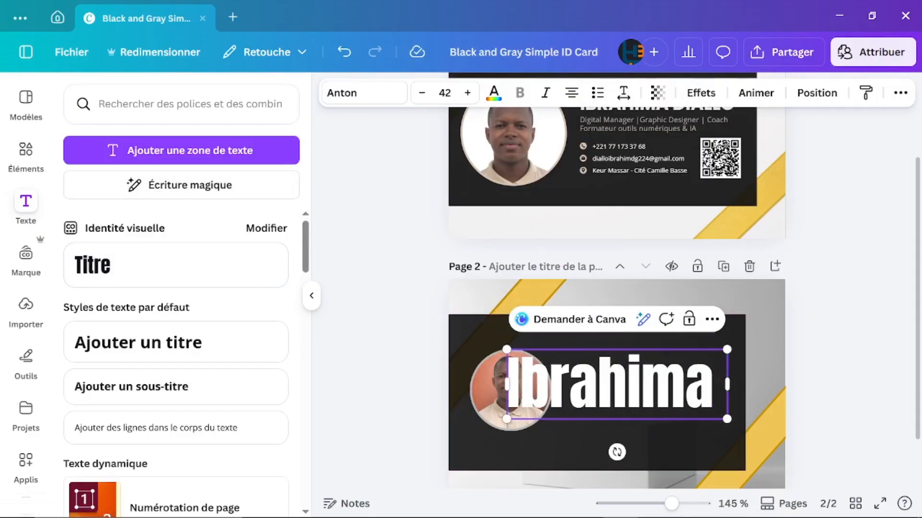
key("BackSpace")
key("BackSpace")
key("BackSpace")
key("BackSpace")
key("BackSpace")
key("BackSpace")
key("BackSpace")
key("BackSpace")
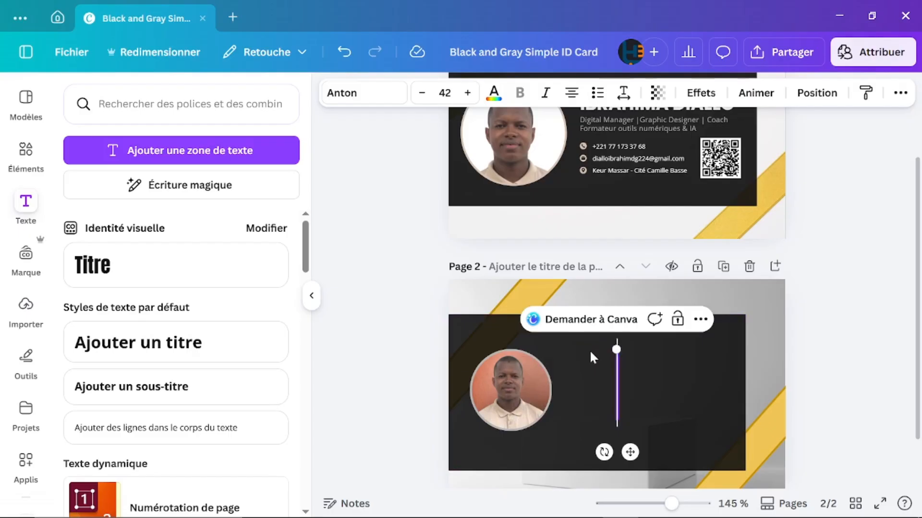
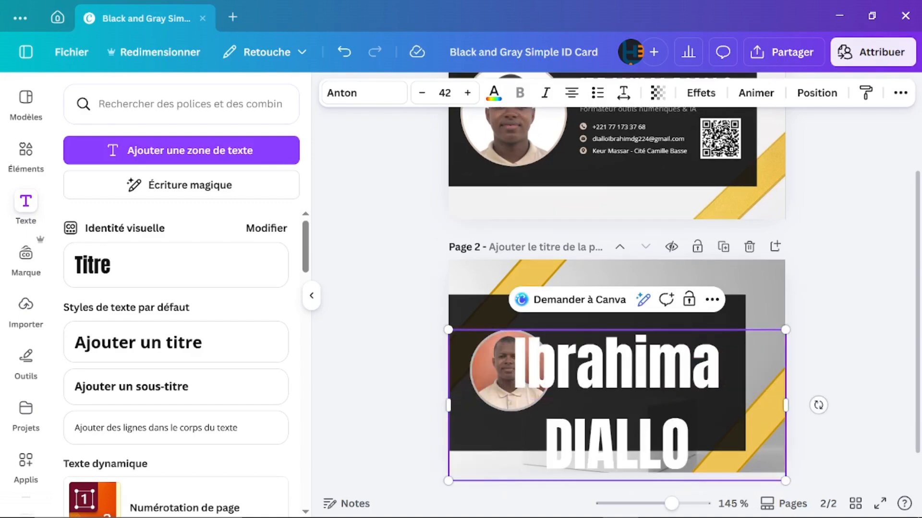
Step: Reduce the name's font size to 18 so it fits on one line
double_click(427, 92)
double_click(427, 93)
left_click(427, 92)
double_click(427, 93)
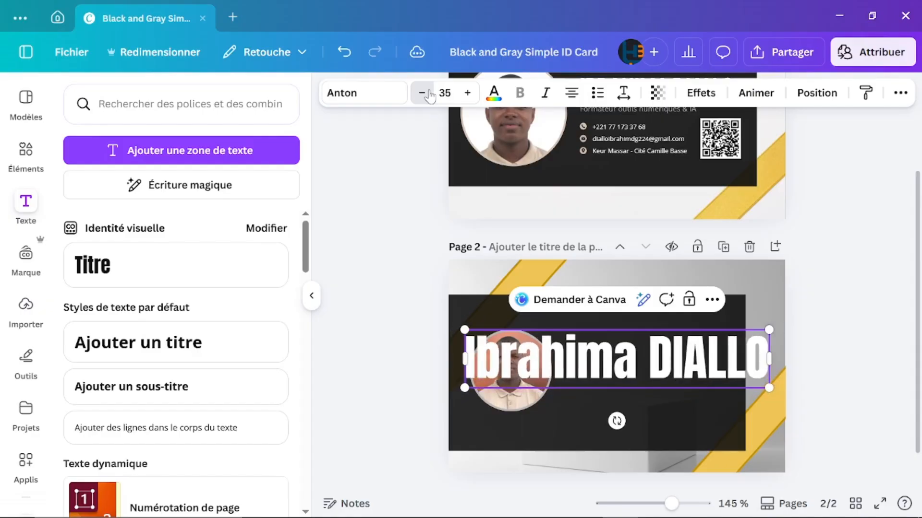
double_click(427, 93)
left_click(426, 93)
triple_click(427, 92)
double_click(427, 93)
left_click(427, 93)
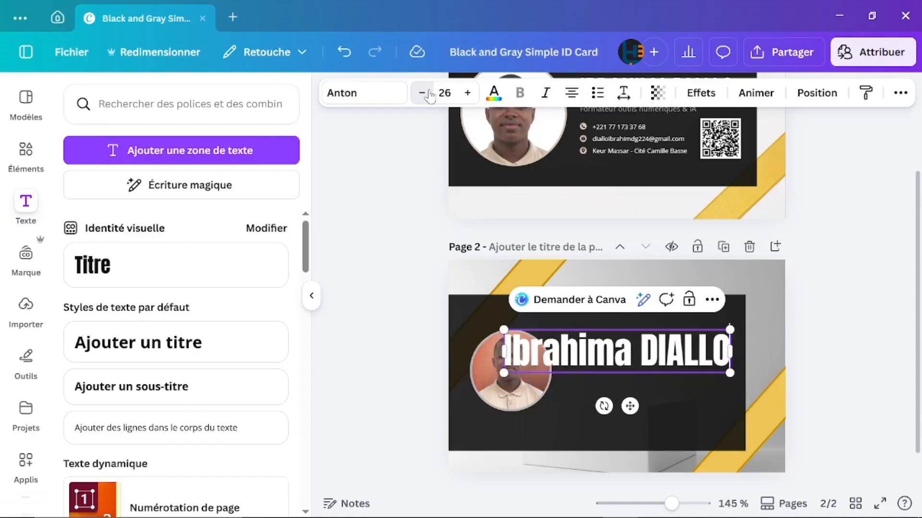
triple_click(427, 93)
double_click(426, 93)
triple_click(426, 93)
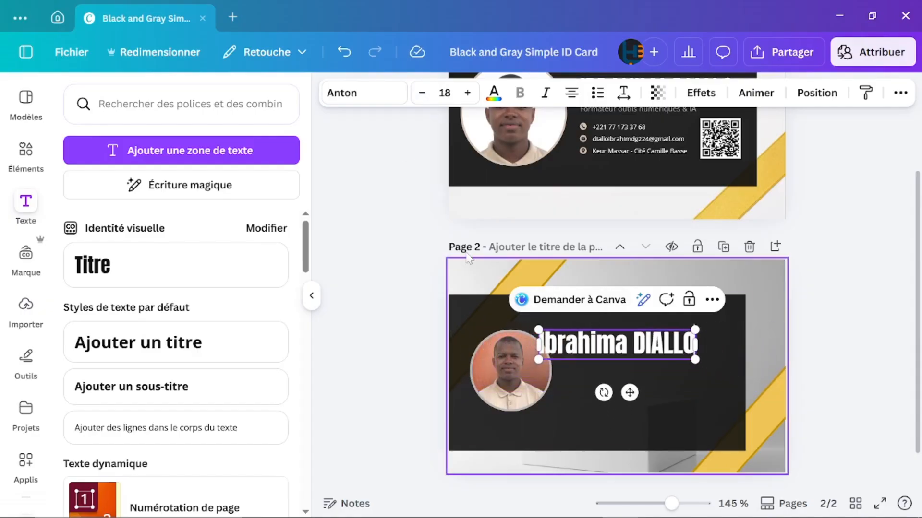
Step: Change the name's font from Anton to Poppins Gras and make it bold
left_click(360, 93)
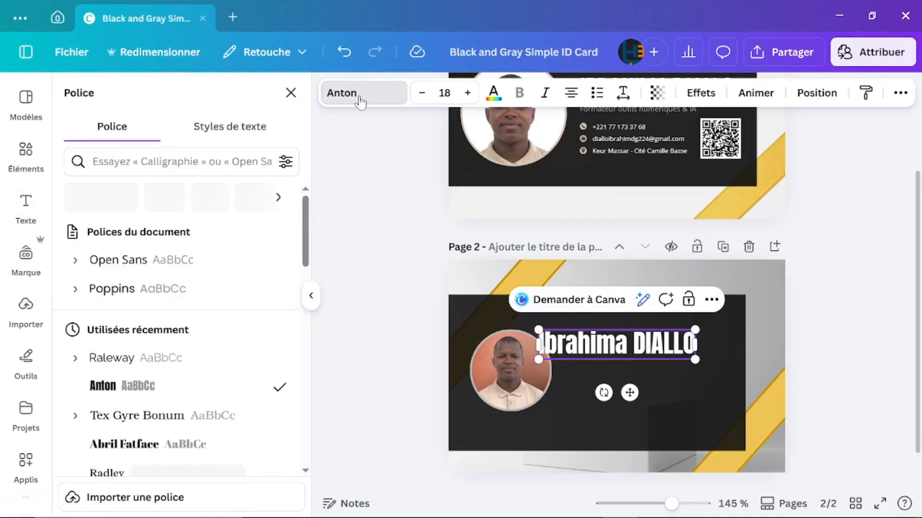
scroll(111, 427, "down", 1)
scroll(113, 430, "down", 2)
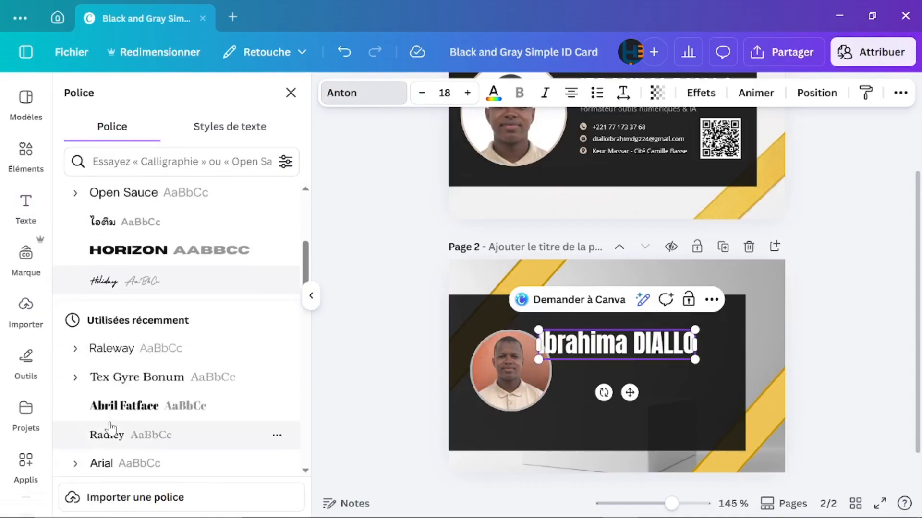
scroll(123, 319, "up", 5)
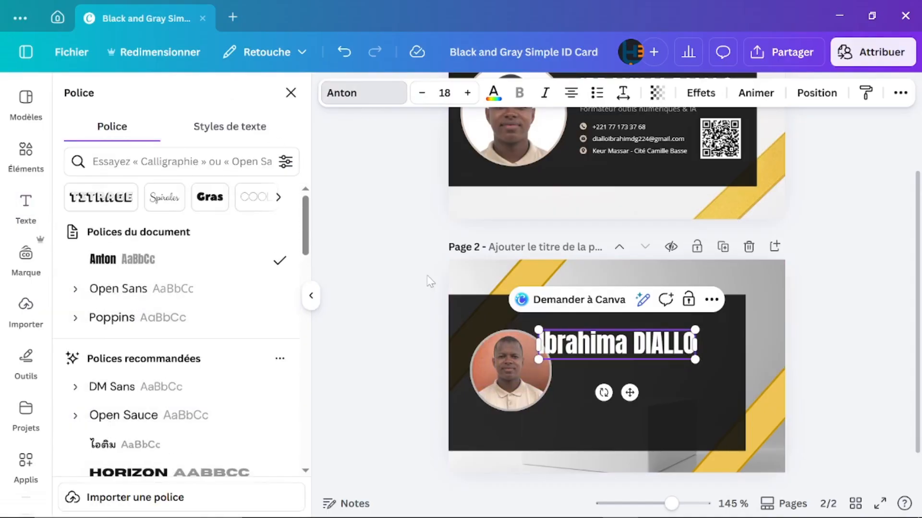
left_click(81, 319)
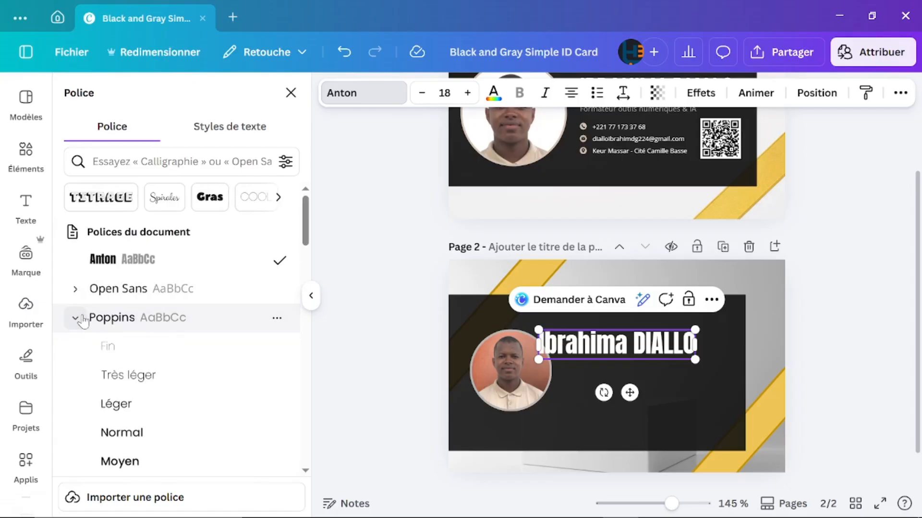
scroll(127, 458, "down", 2)
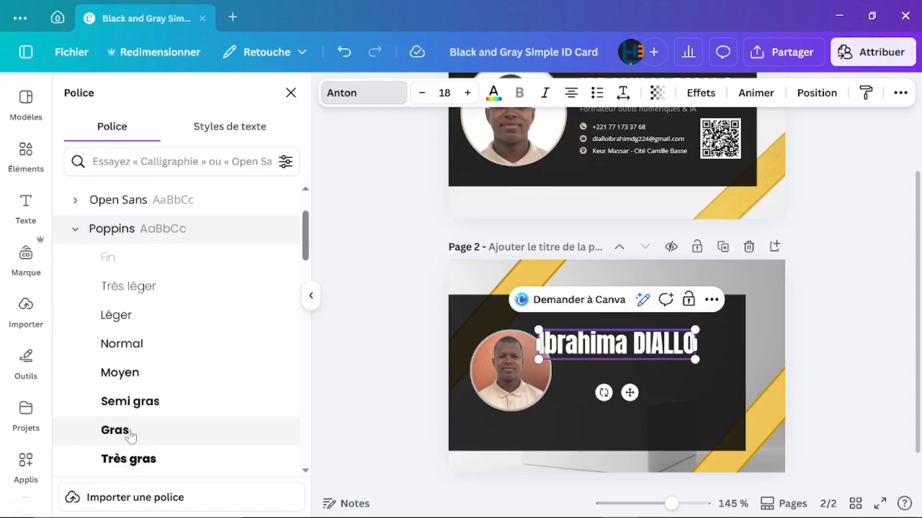
left_click(130, 433)
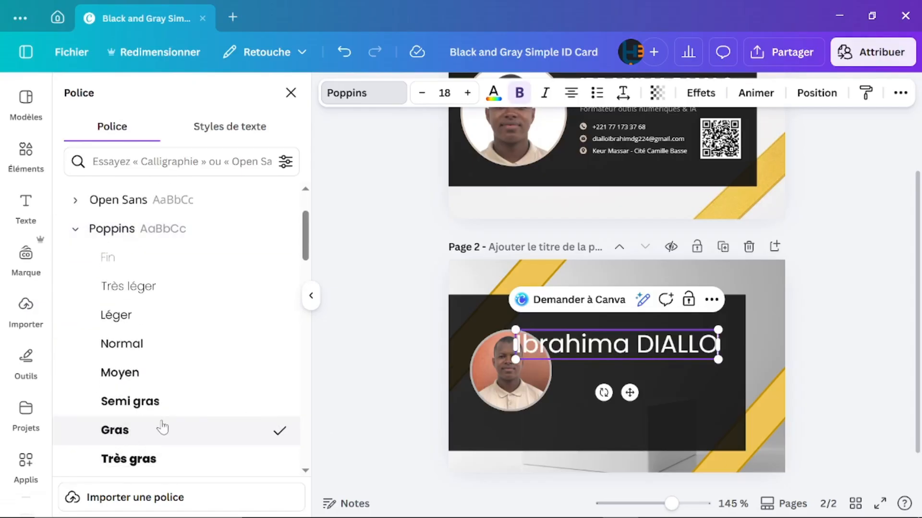
left_click(520, 93)
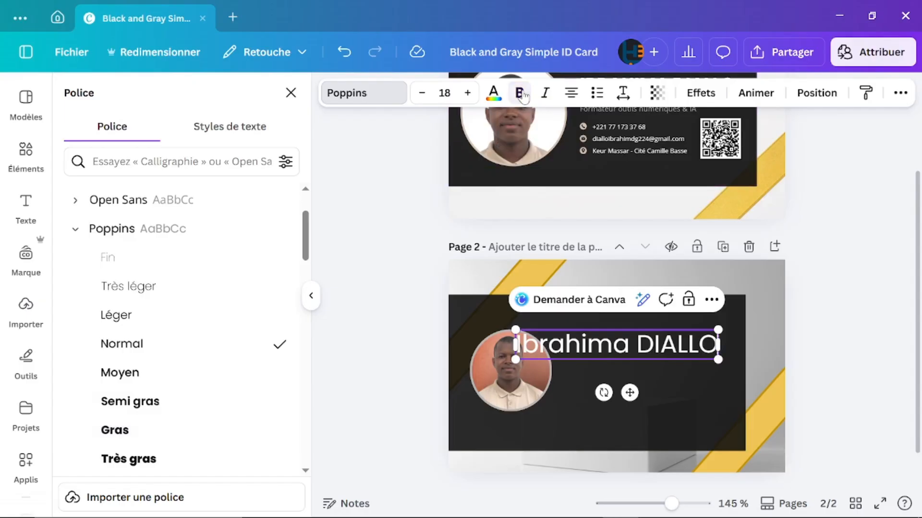
left_click(635, 368)
left_click(626, 353)
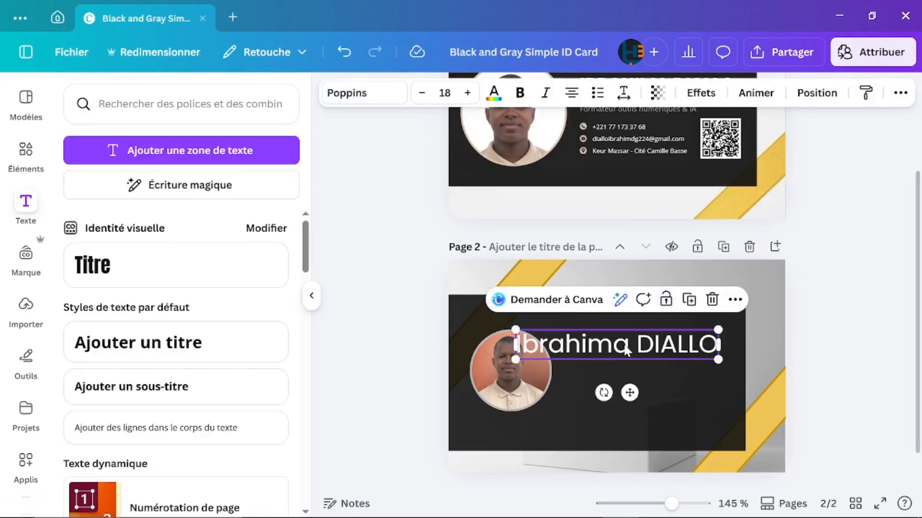
left_click(521, 94)
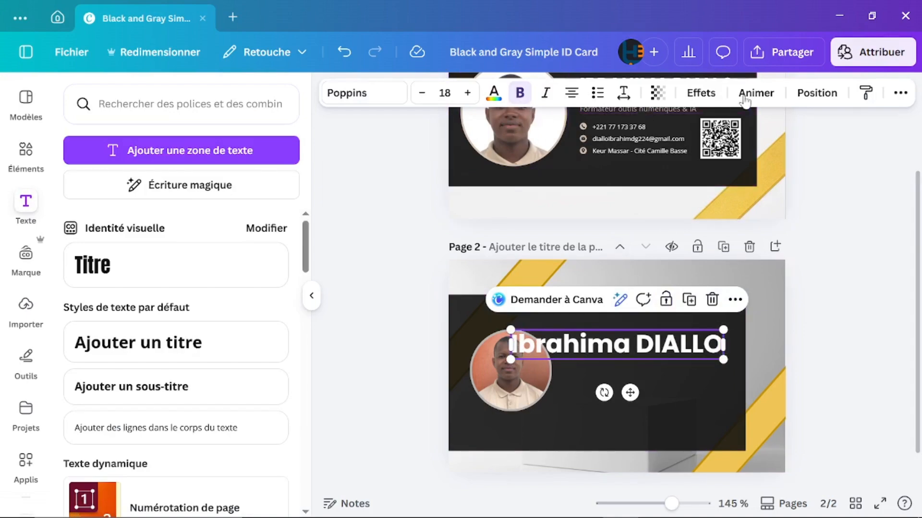
left_click(905, 96)
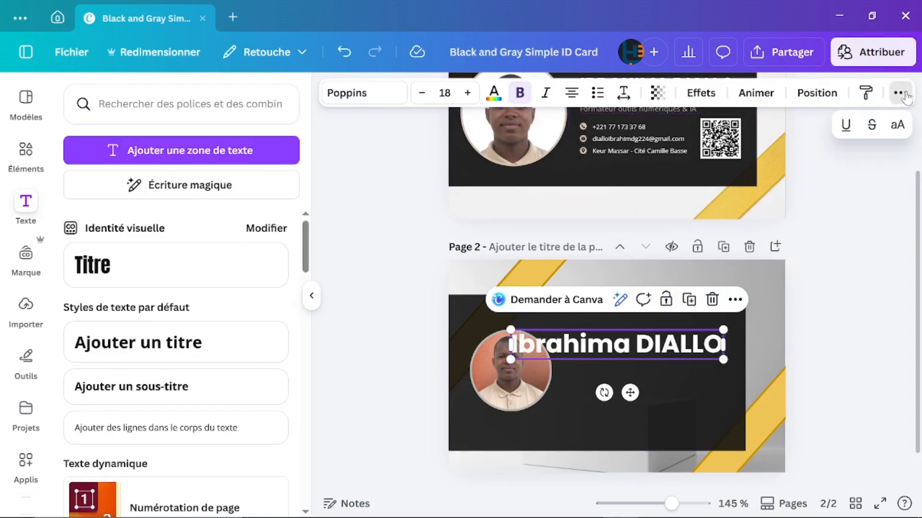
left_click(898, 127)
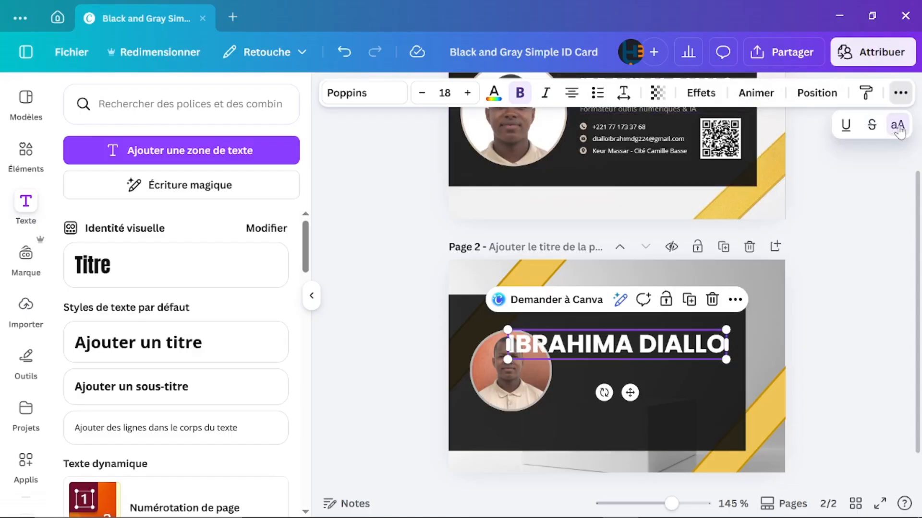
left_click_drag(724, 356, 682, 353)
left_click_drag(620, 347, 664, 334)
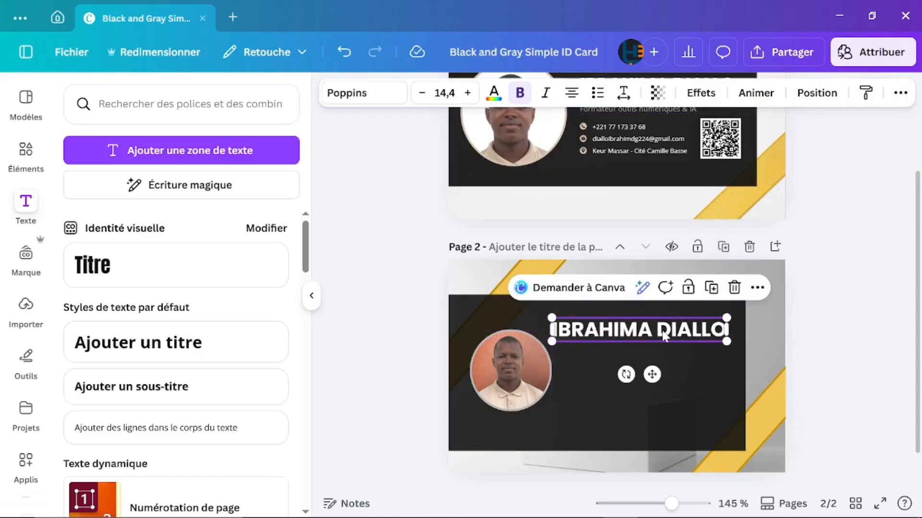
left_click_drag(725, 344, 692, 320)
scroll(697, 342, "up", 5)
scroll(692, 321, "up", 5)
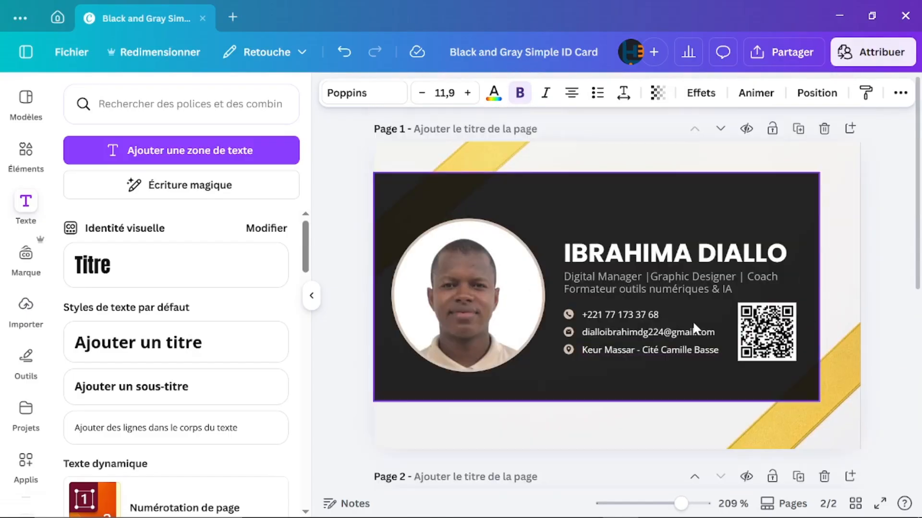
scroll(692, 320, "down", 3)
scroll(693, 329, "down", 2)
scroll(693, 328, "up", 3)
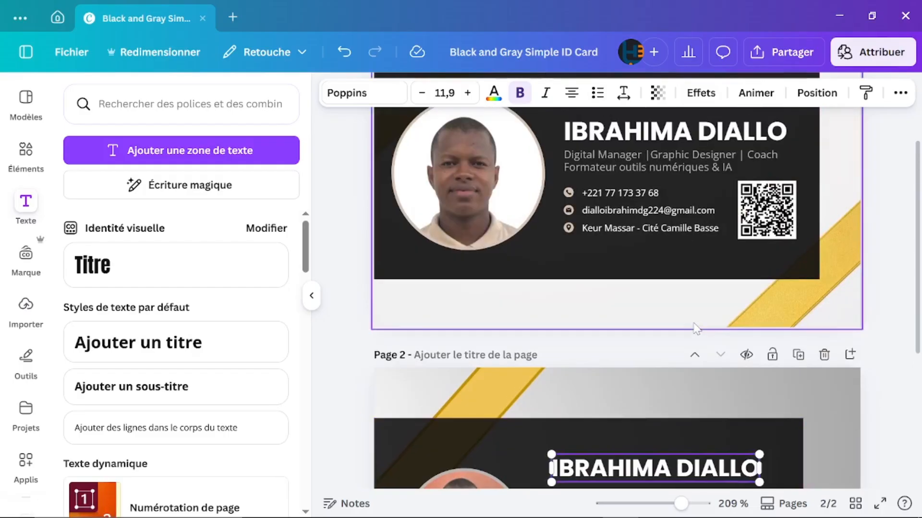
Step: Copy page 1's two-line subtitle into a new body text box on page 2
left_click(677, 157)
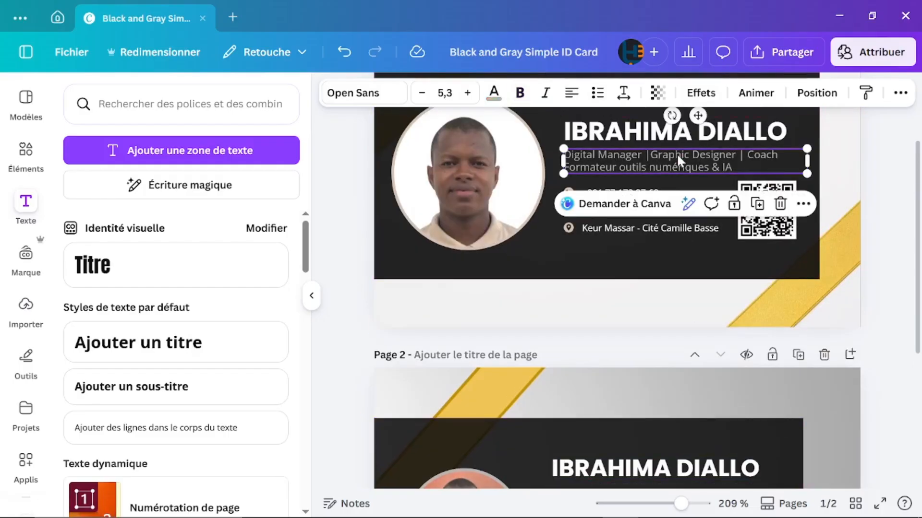
double_click(677, 156)
key("ctrl+a")
key("ctrl+c")
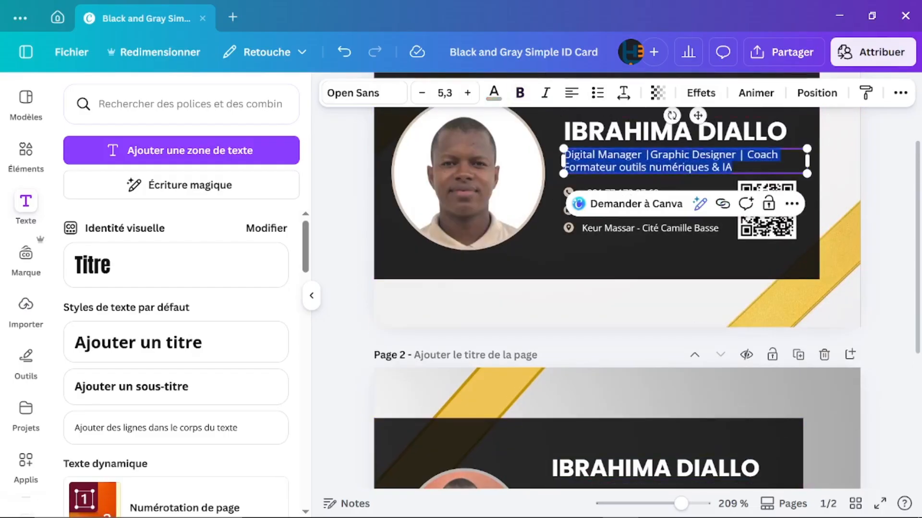
scroll(600, 297, "down", 3)
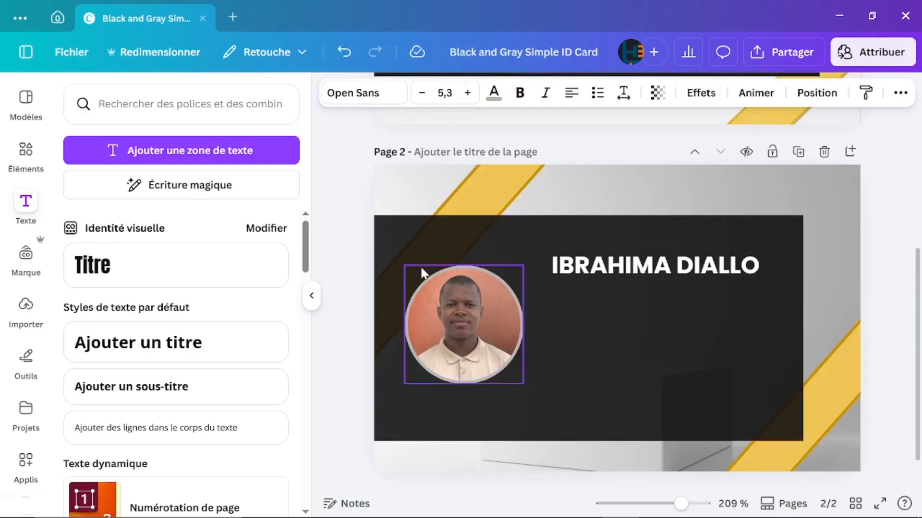
left_click(173, 152)
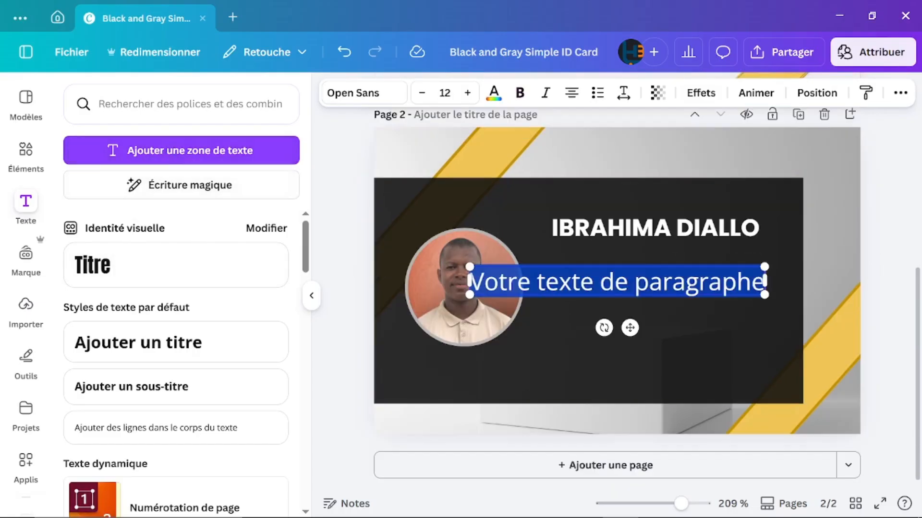
key("ctrl+v")
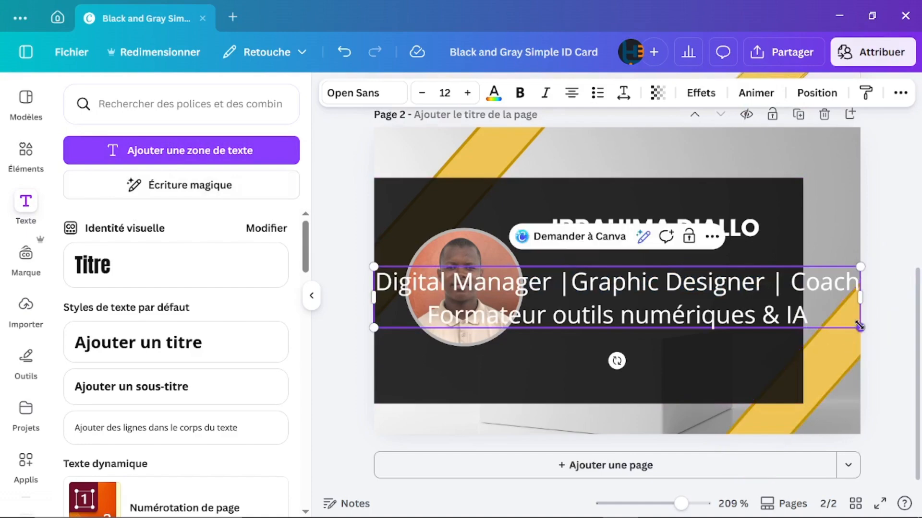
Step: Shrink the pasted subtitle and move it right of the photo, under the name
left_click_drag(860, 328, 572, 292)
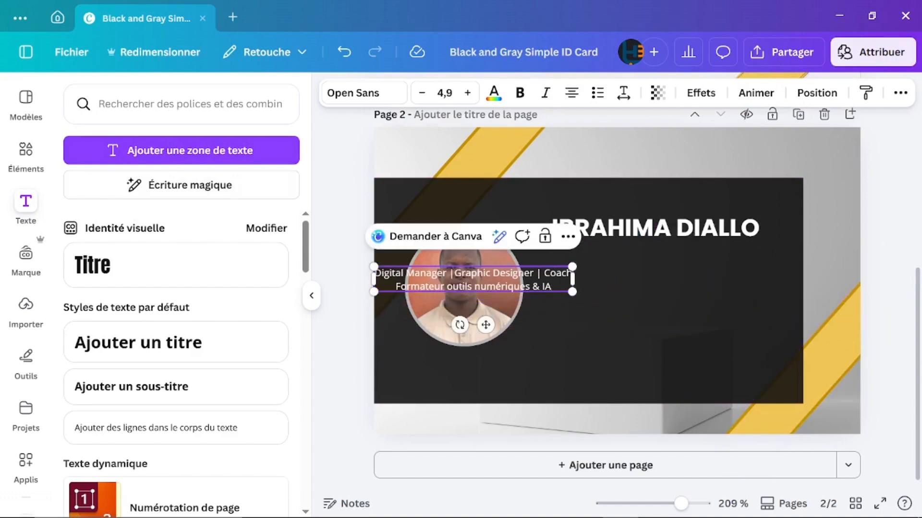
left_click(638, 333)
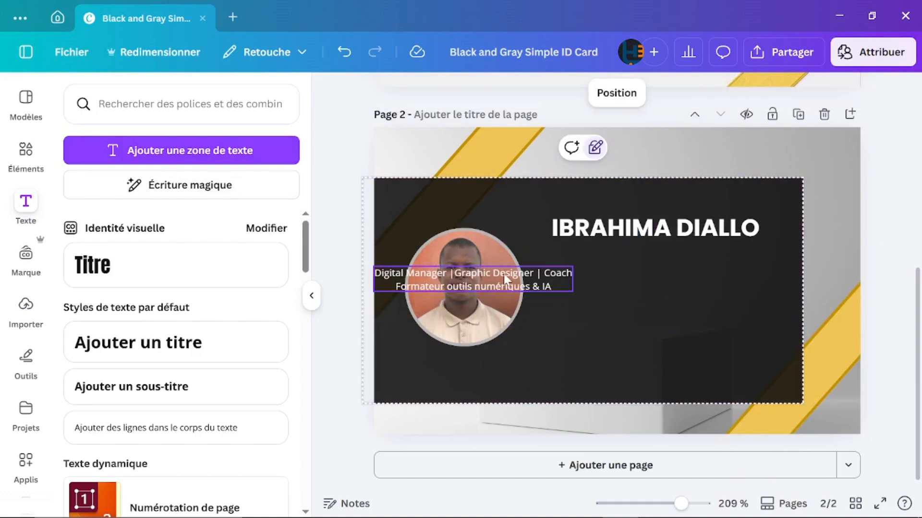
left_click_drag(505, 279, 678, 264)
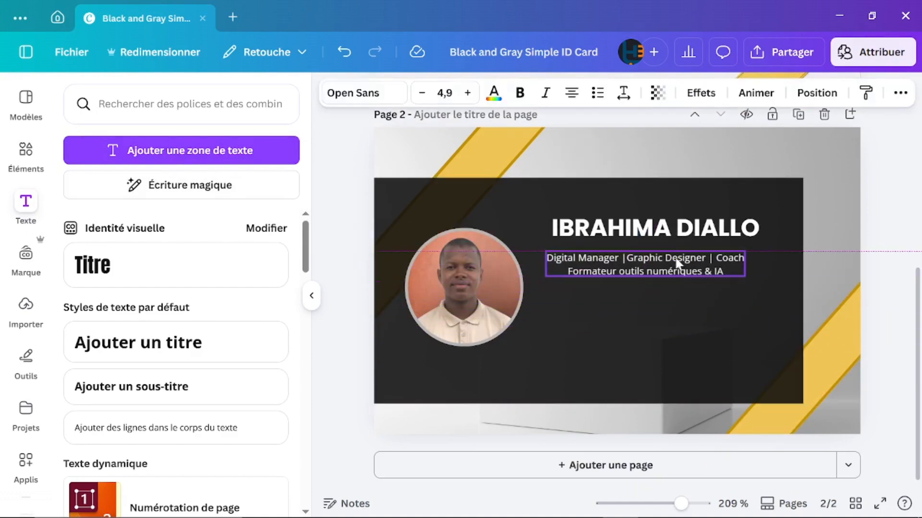
Step: Set the page 2 subtitle font to Poppins
left_click(341, 92)
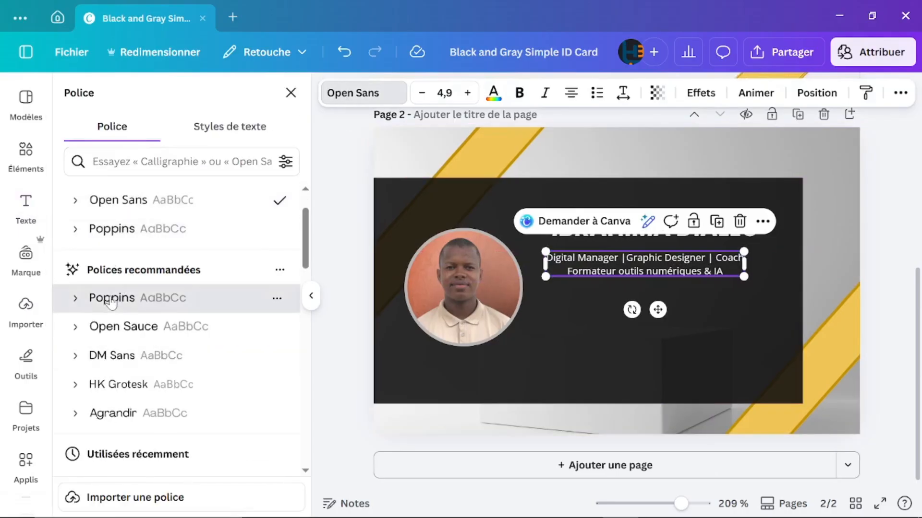
left_click(111, 300)
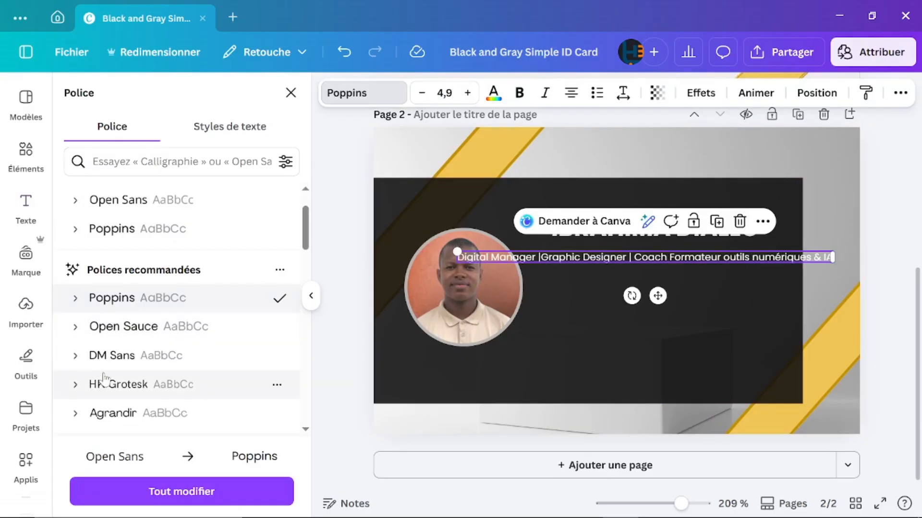
left_click(85, 306)
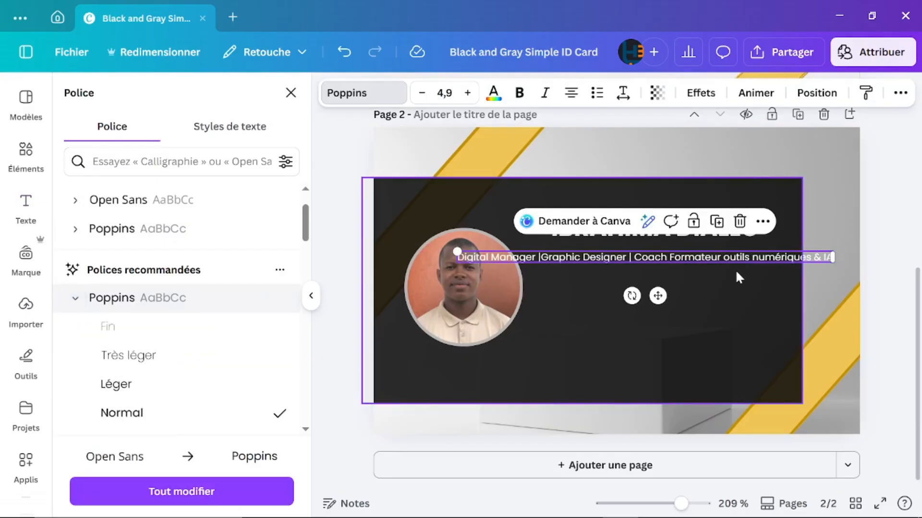
Step: Wrap the subtitle onto two lines, left-align it, and place it directly under the name
left_click_drag(832, 263, 673, 274)
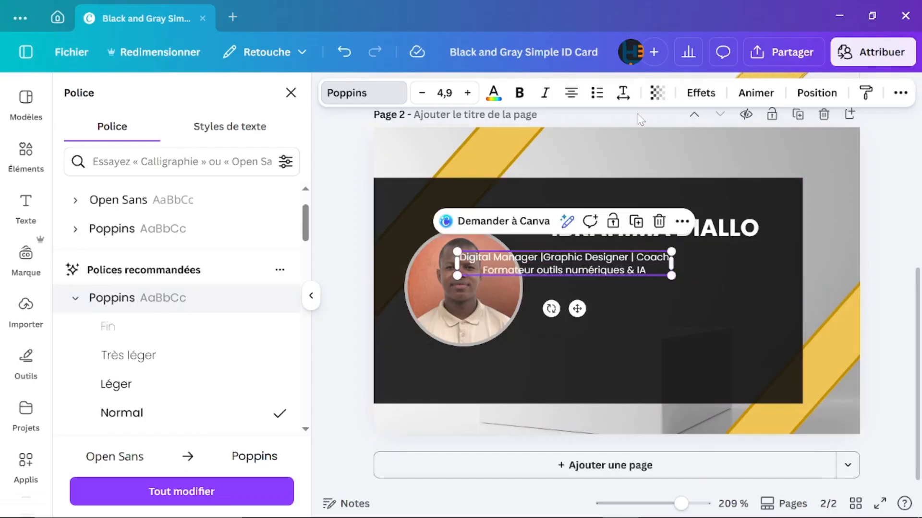
left_click(569, 93)
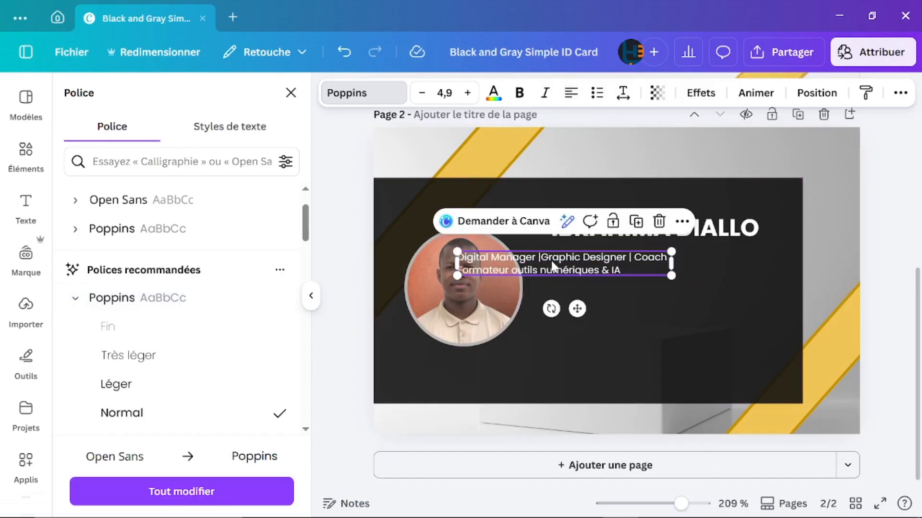
left_click_drag(551, 262, 644, 258)
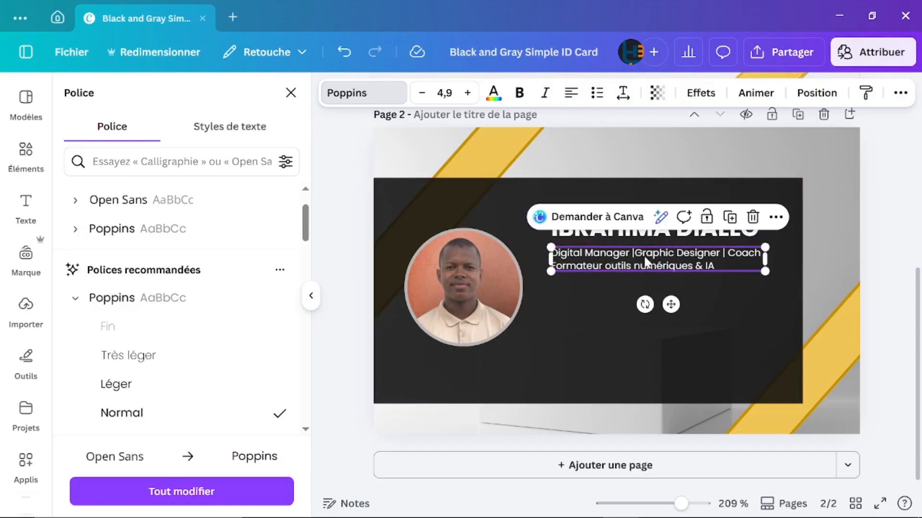
left_click(828, 258)
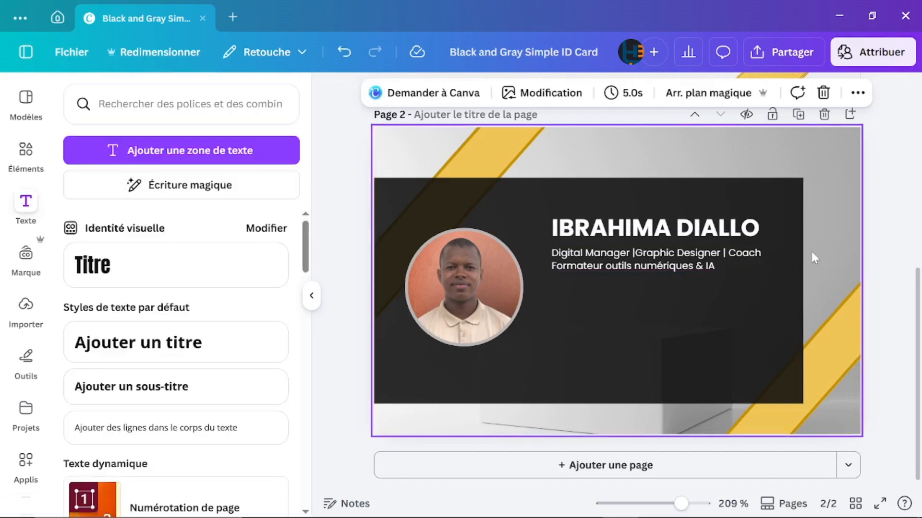
scroll(669, 247, "up", 3)
scroll(670, 247, "up", 3)
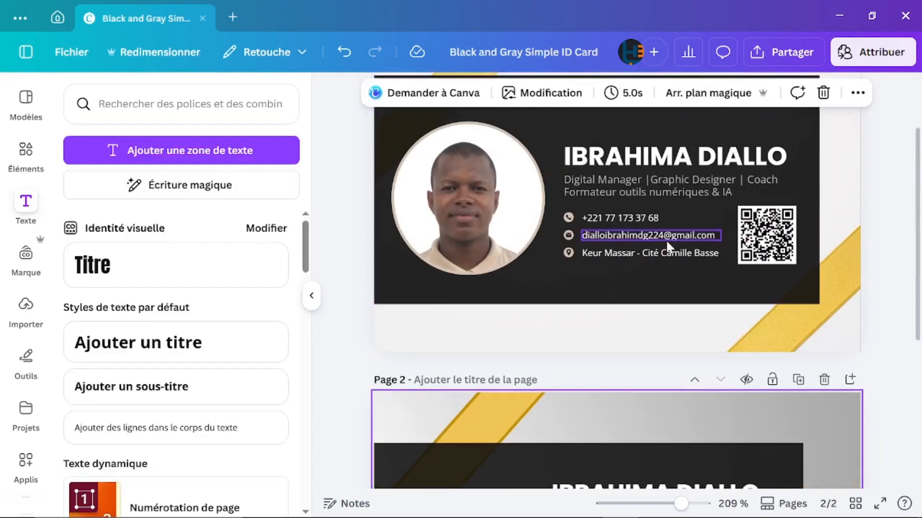
scroll(666, 240, "down", 5)
Step: Lower the subtitle's transparency to 93
left_click(641, 322)
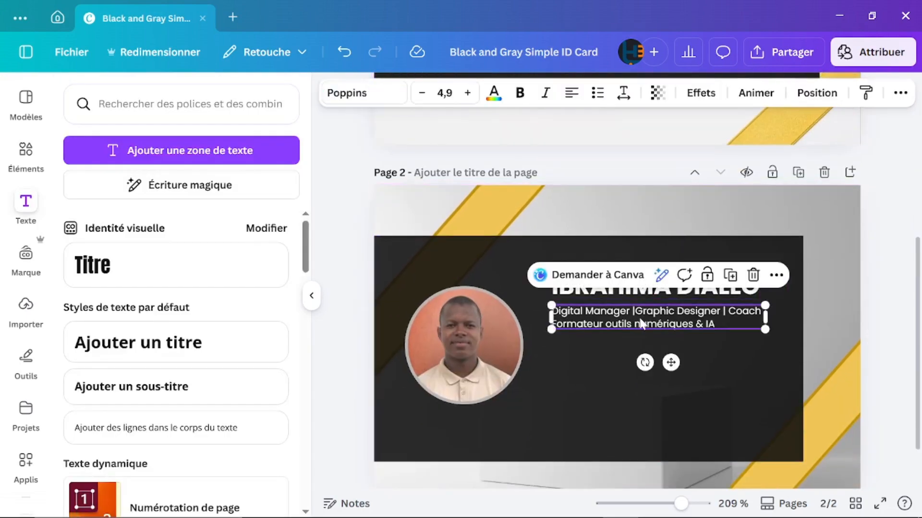
left_click(657, 93)
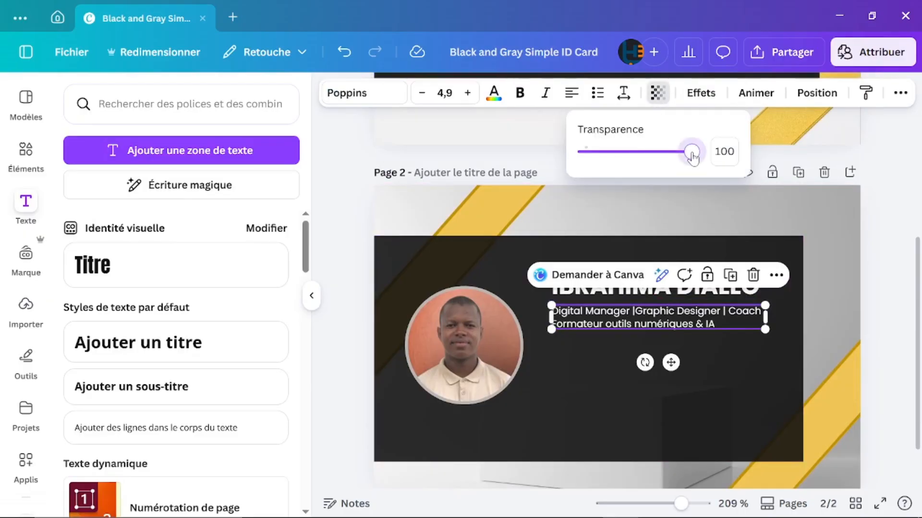
left_click_drag(691, 156, 687, 158)
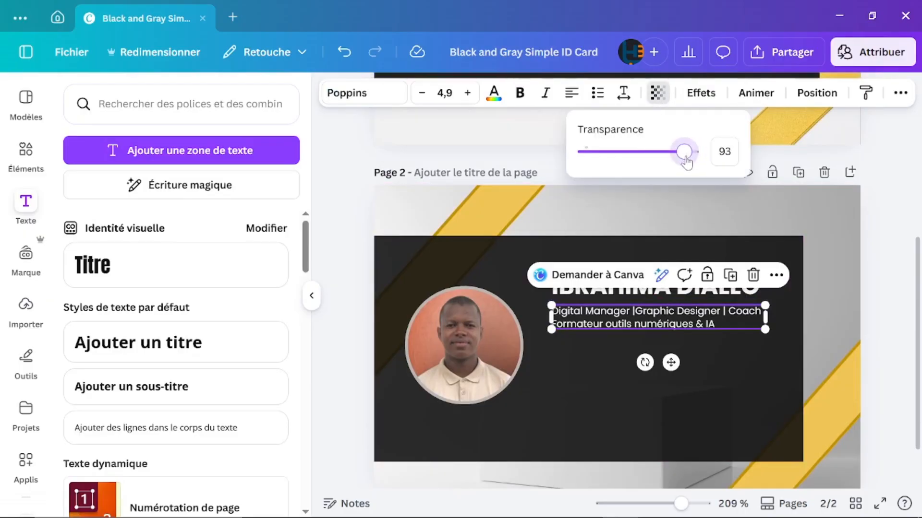
left_click(831, 314)
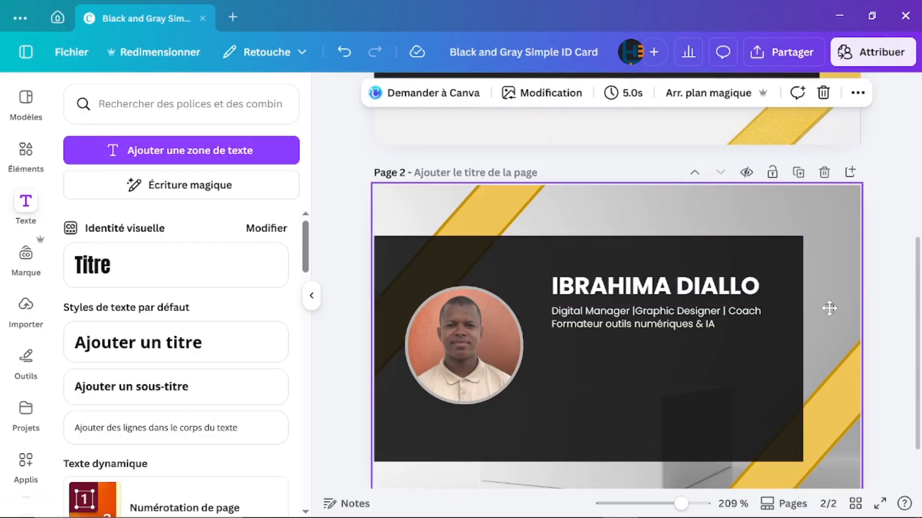
Step: Open the background photo's crop, leave it unchanged, and check the name's selection
double_click(829, 308)
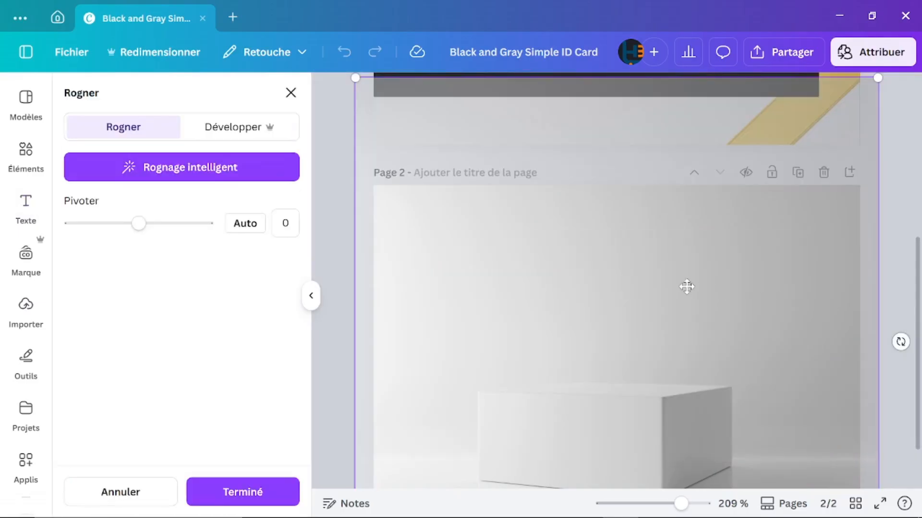
left_click(333, 199)
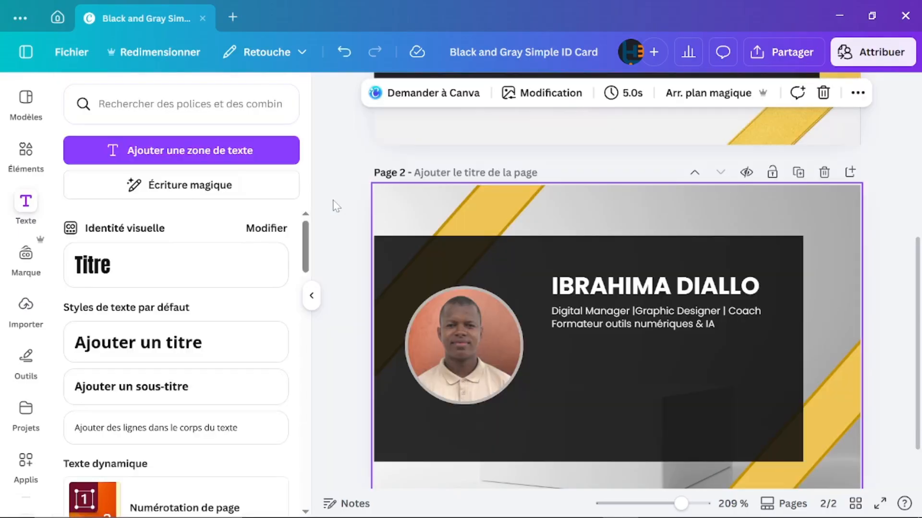
left_click(597, 295)
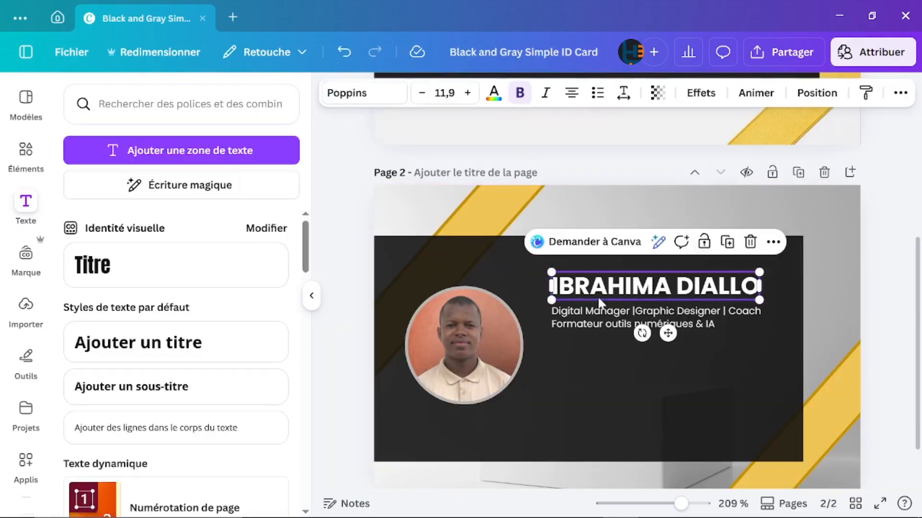
left_click(580, 387)
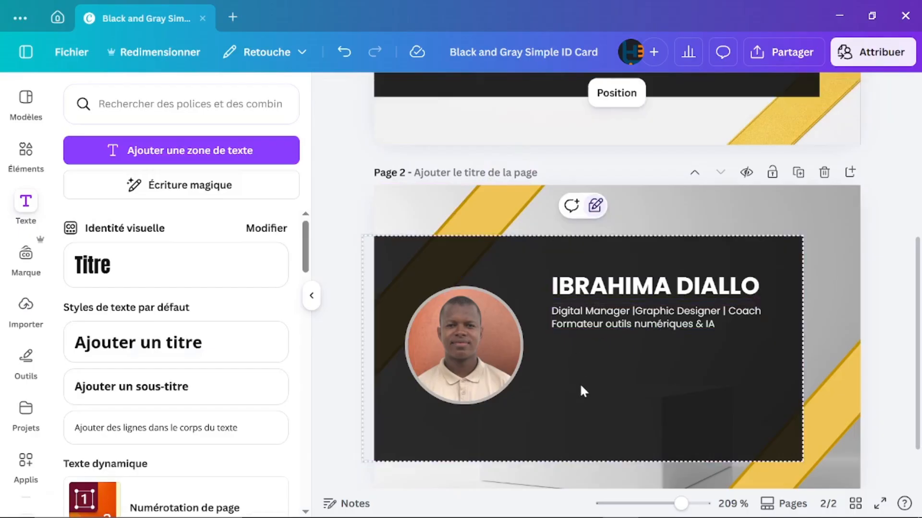
left_click(586, 322)
scroll(588, 326, "up", 2)
scroll(590, 330, "up", 4)
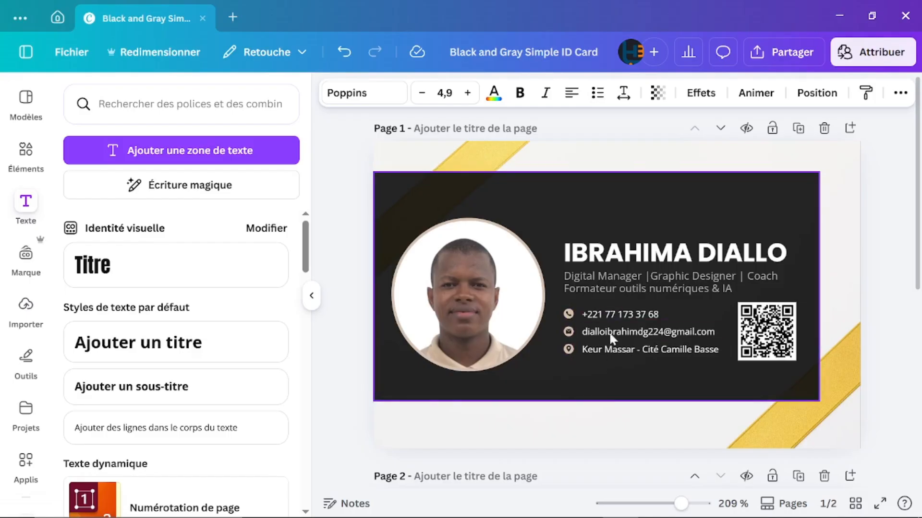
scroll(610, 312, "down", 5)
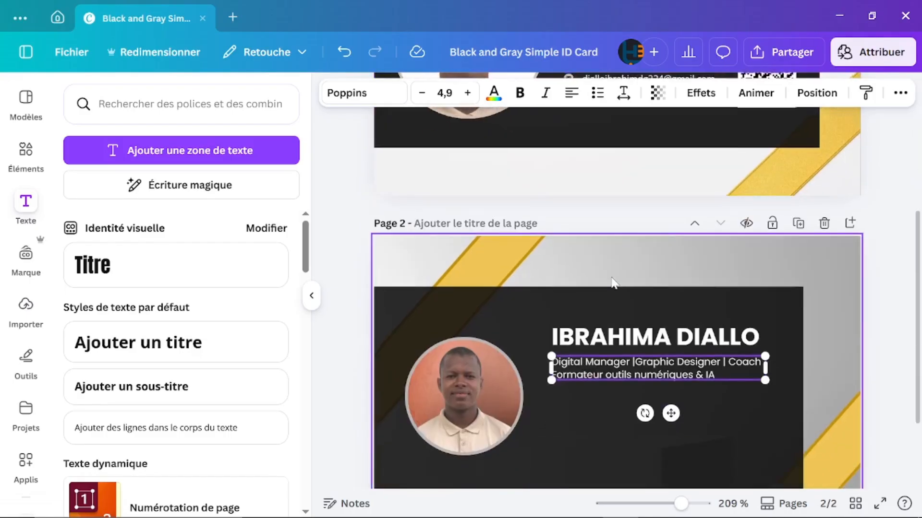
scroll(596, 230, "up", 2)
scroll(575, 171, "up", 3, "ctrl")
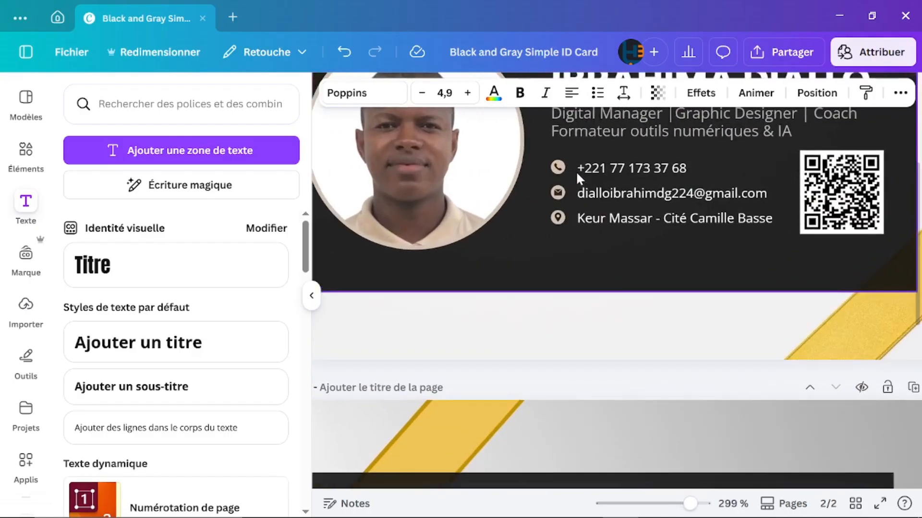
scroll(566, 192, "down", 5)
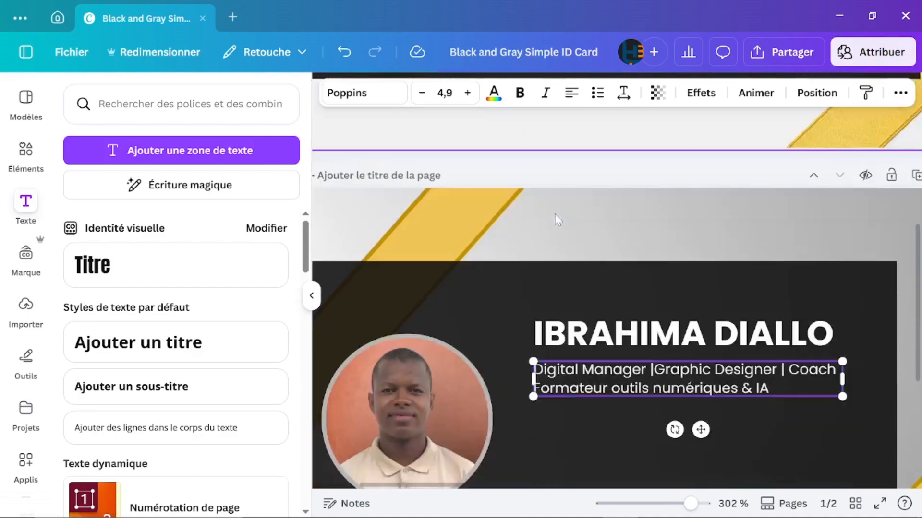
scroll(557, 219, "down", 4)
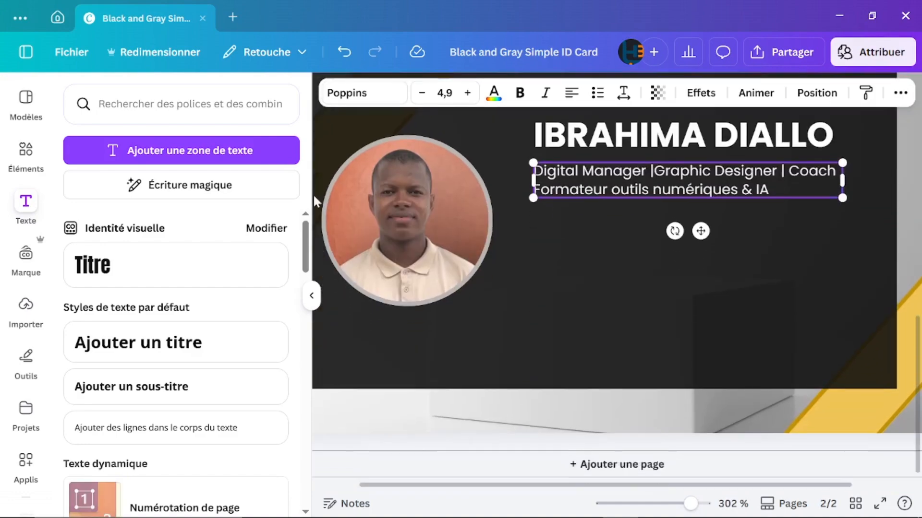
Step: Replace the Cercle search with a phone icon search and add the black round phone icon
left_click(25, 153)
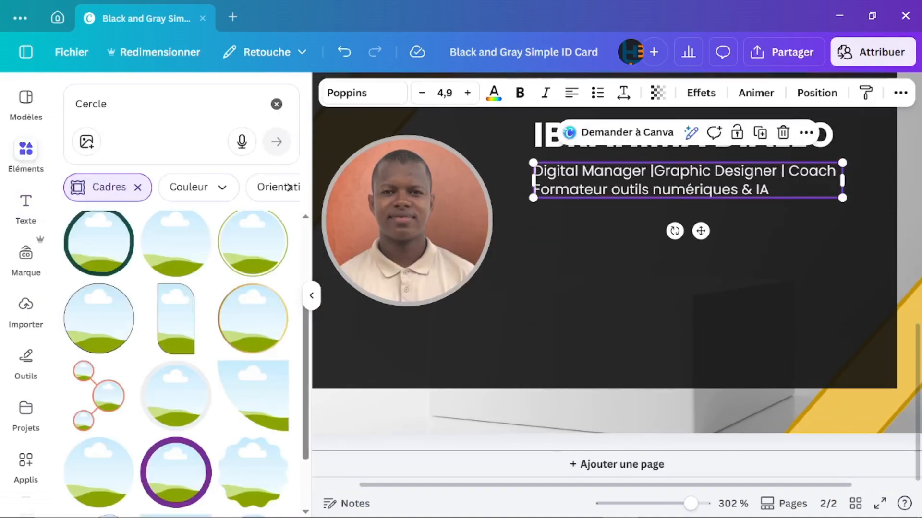
left_click(276, 104)
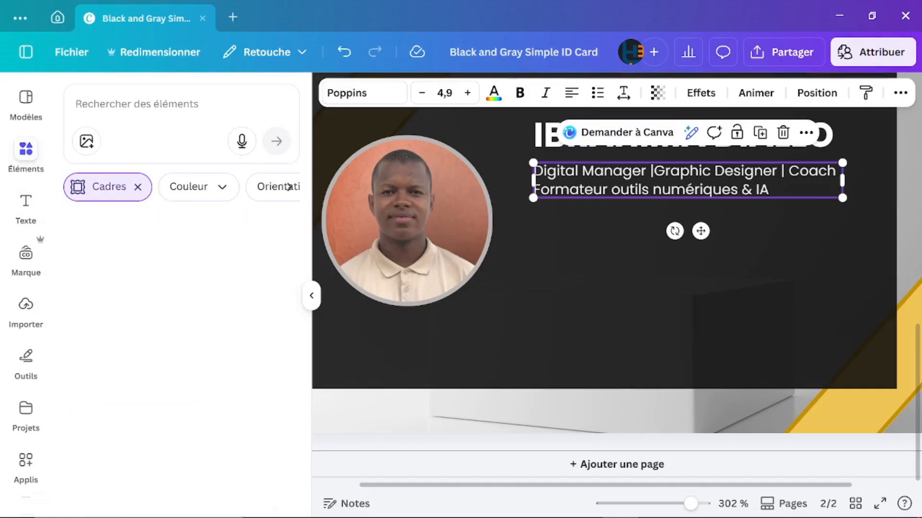
left_click(137, 104)
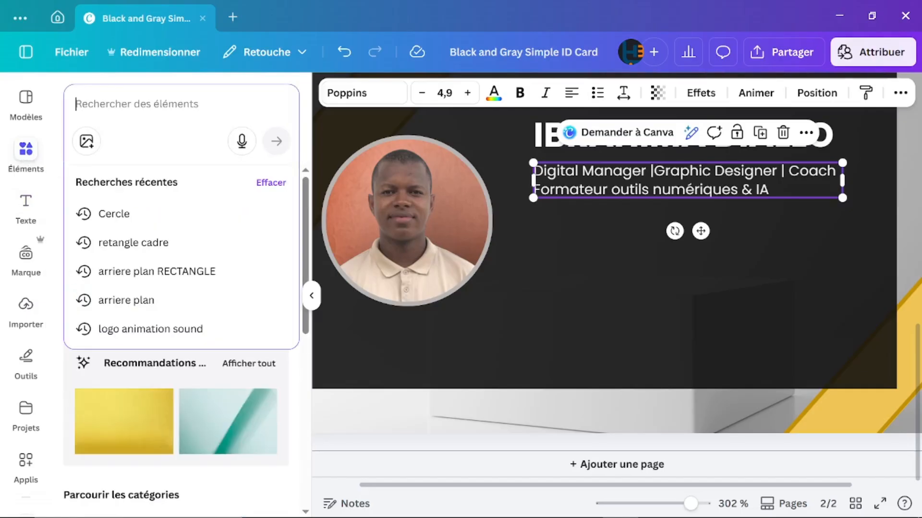
type("Phone")
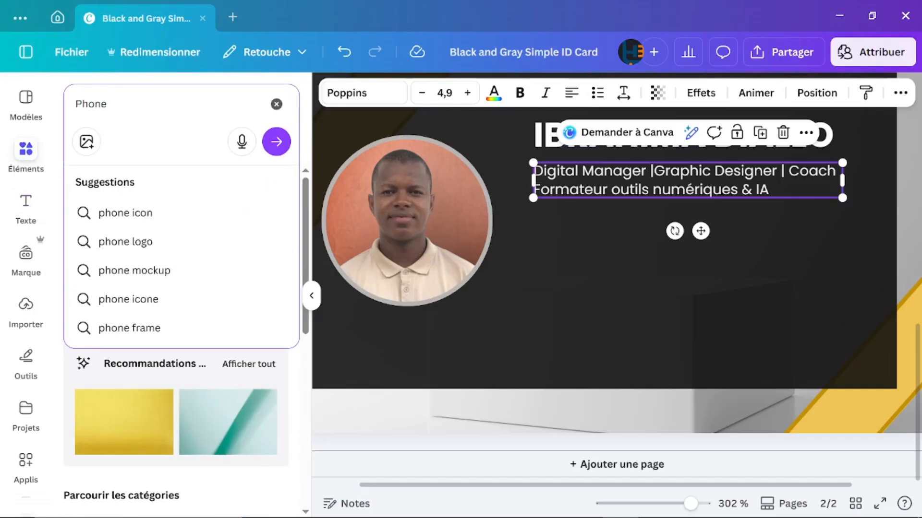
left_click(120, 213)
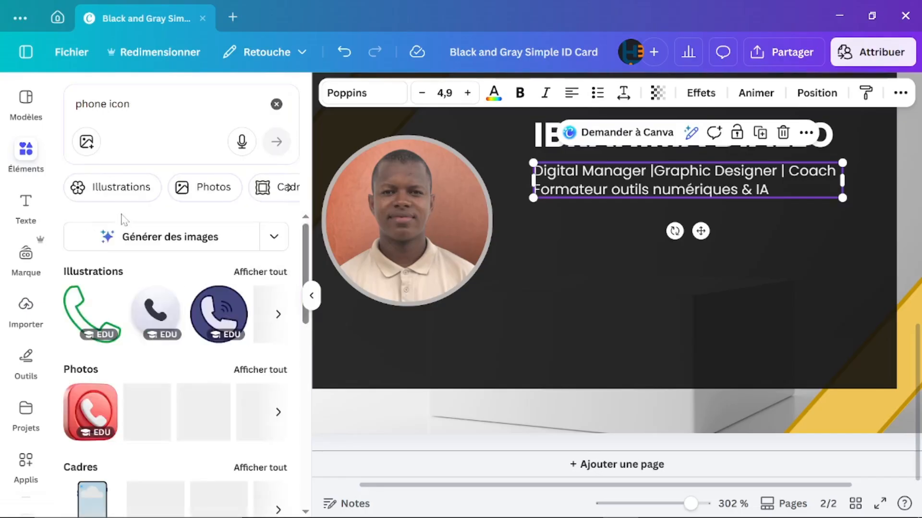
left_click(278, 314)
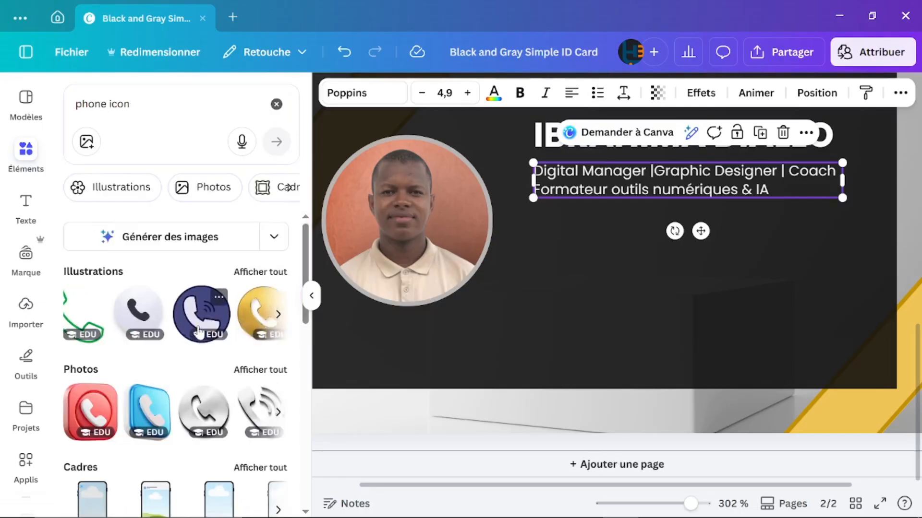
scroll(200, 332, "right", 5)
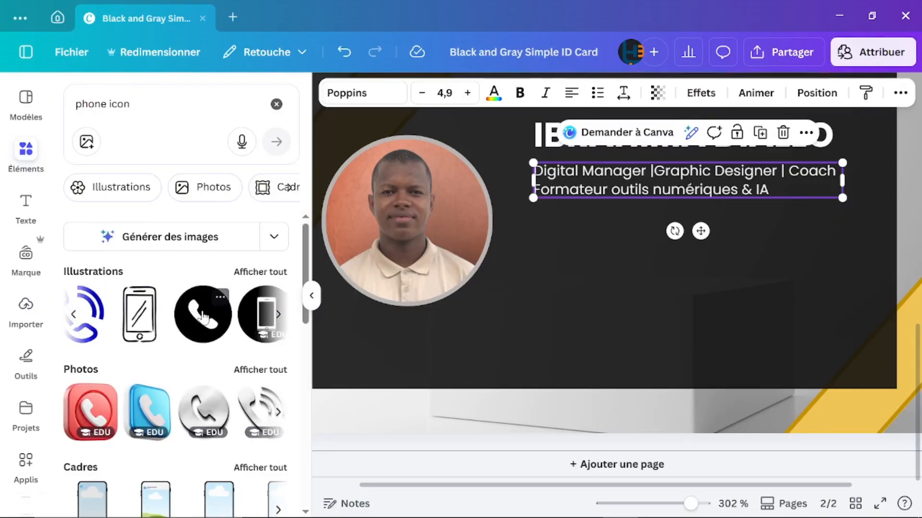
left_click(207, 317)
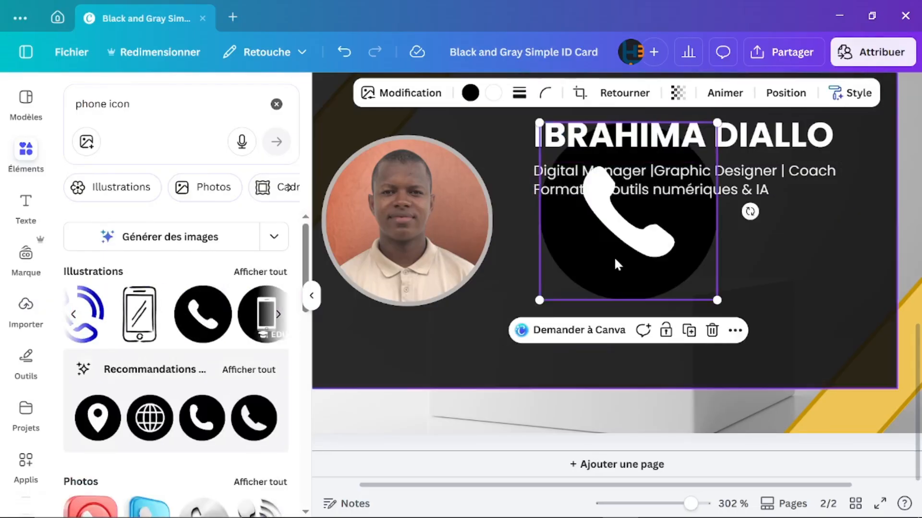
Step: Move the phone icon below the subtitle and shrink it to a small size
left_click_drag(613, 282, 620, 340)
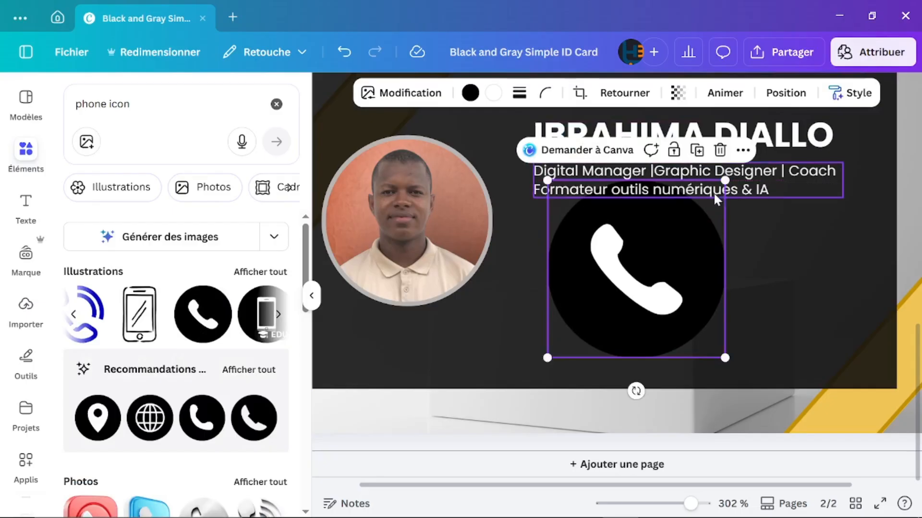
left_click_drag(725, 182, 576, 245)
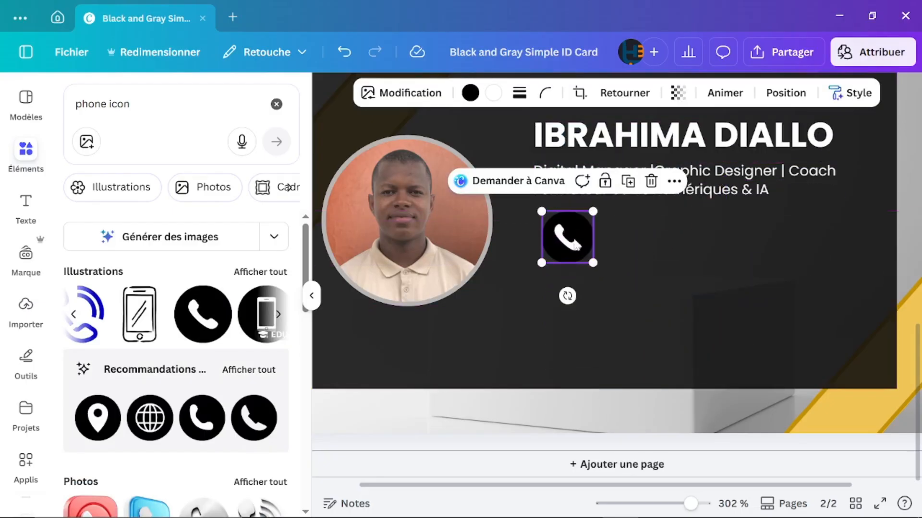
left_click_drag(592, 211, 551, 226)
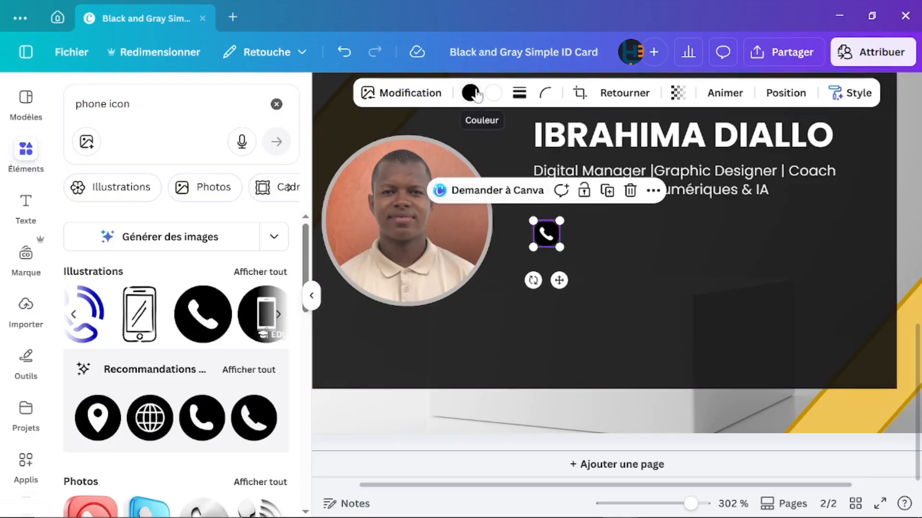
Step: Recolour the phone icon to a black handset on a white circle
left_click(493, 98)
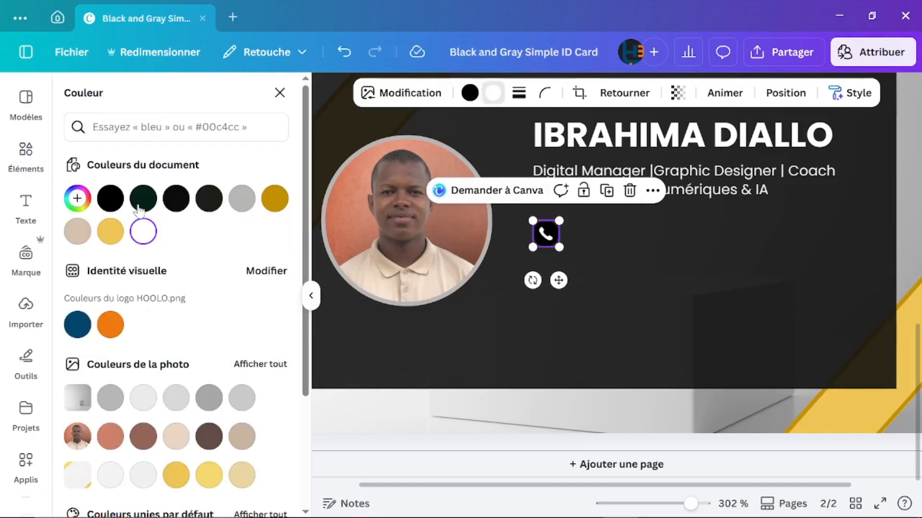
left_click(110, 198)
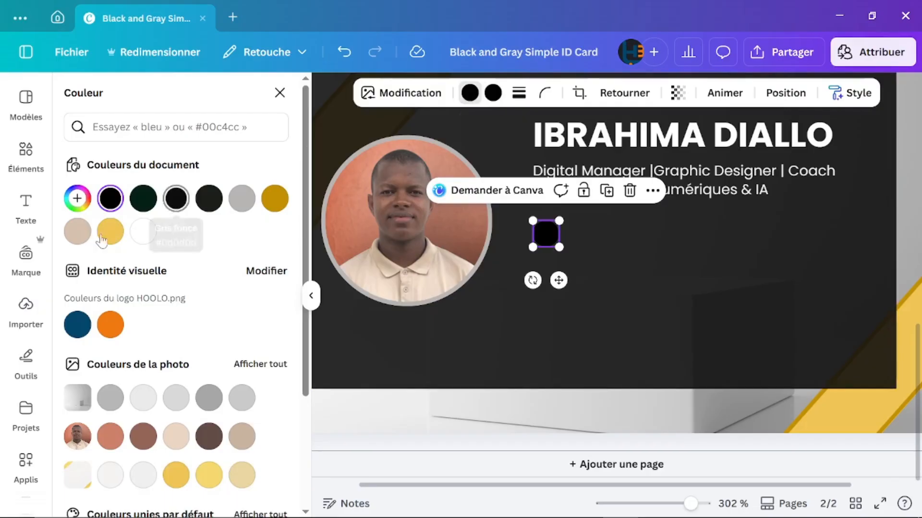
left_click(144, 232)
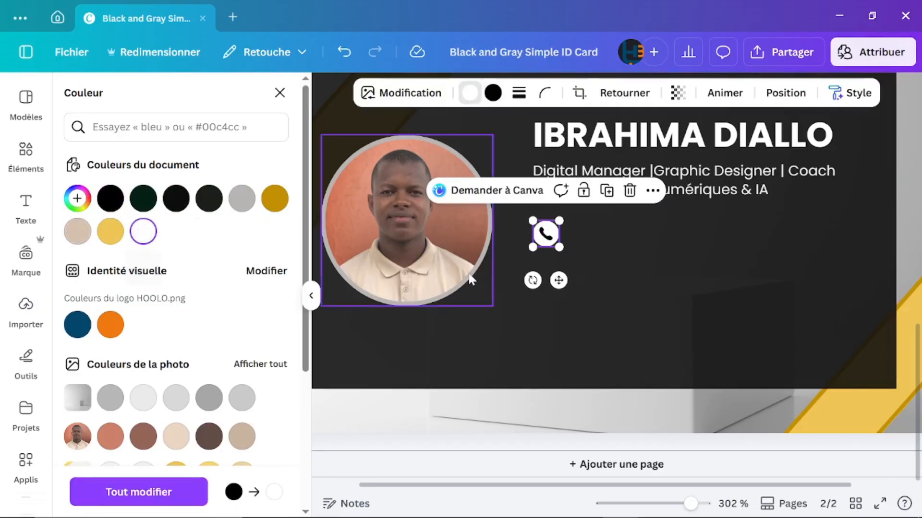
left_click(682, 265)
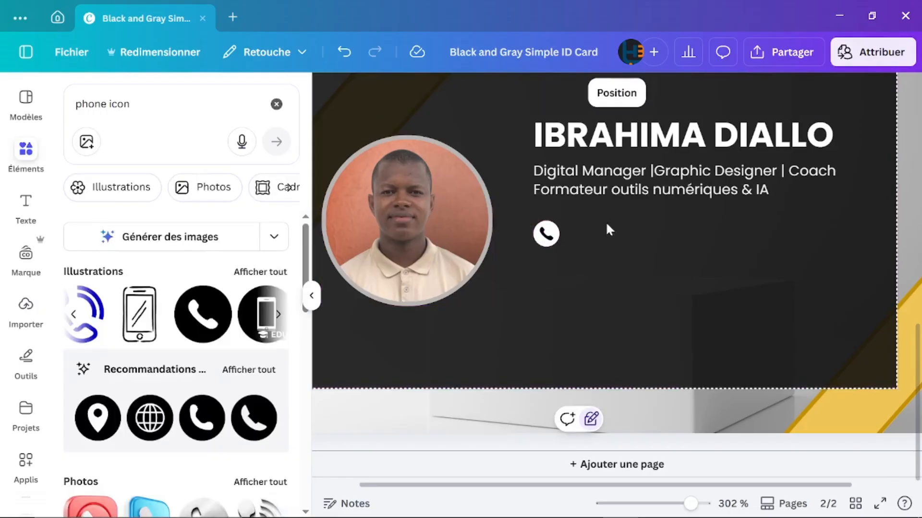
left_click(618, 191)
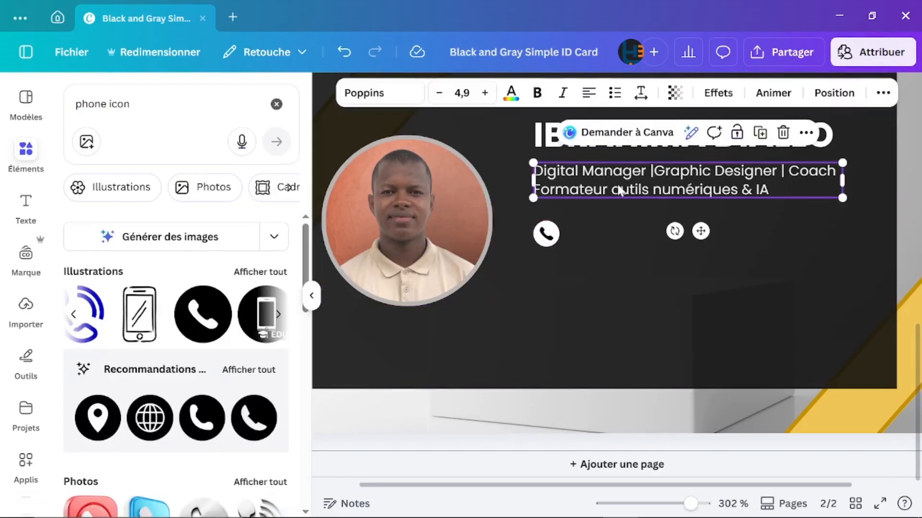
Step: Duplicate the subtitle beside the phone icon and replace its text with the phone number
left_click(737, 133)
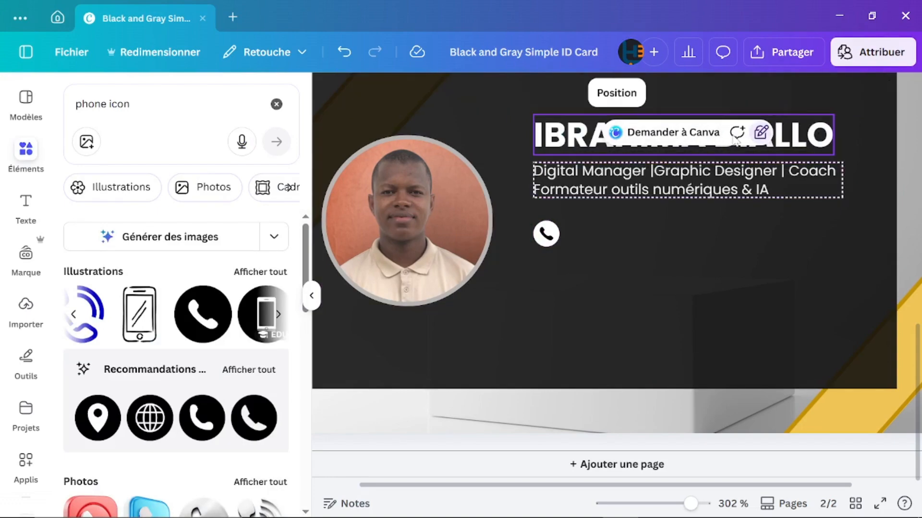
left_click(737, 134)
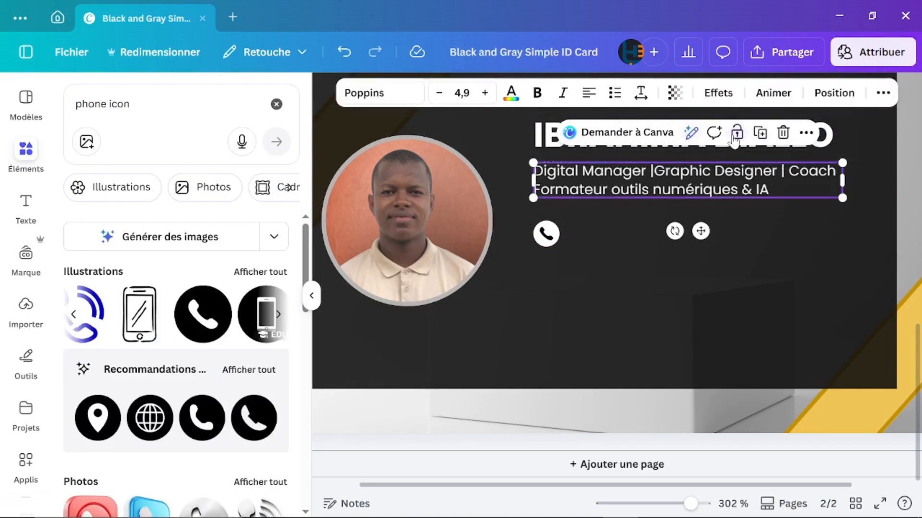
left_click(761, 134)
left_click_drag(660, 224, 659, 233)
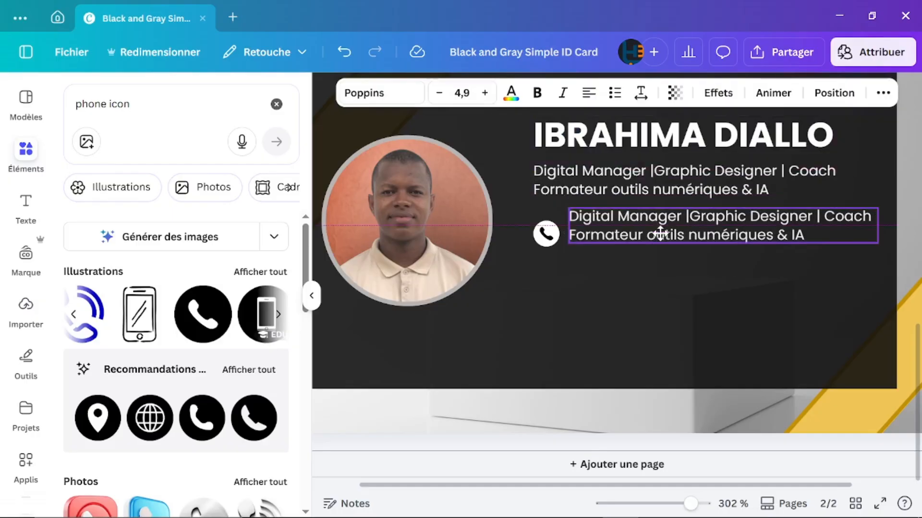
double_click(659, 232)
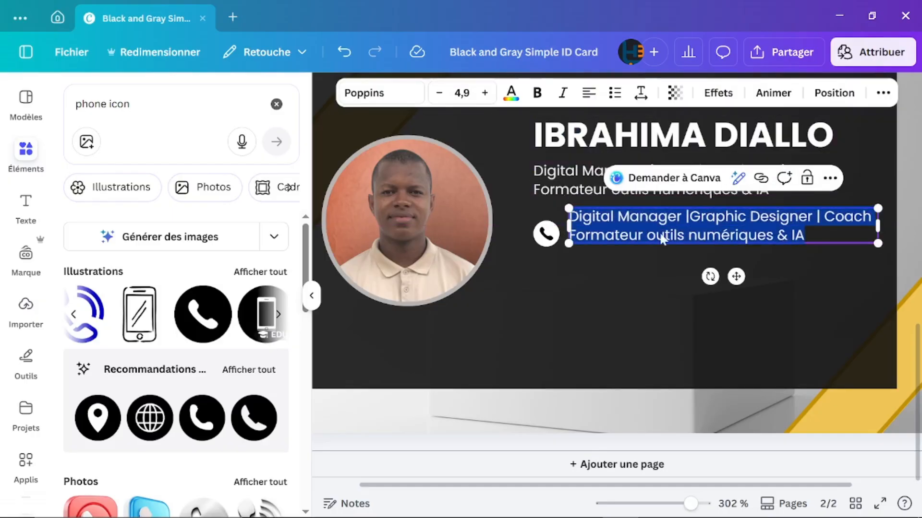
key("BackSpace")
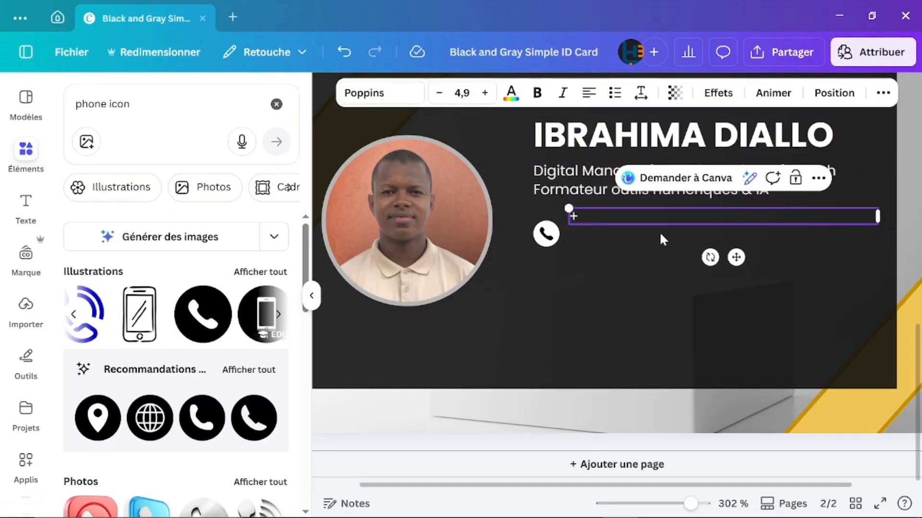
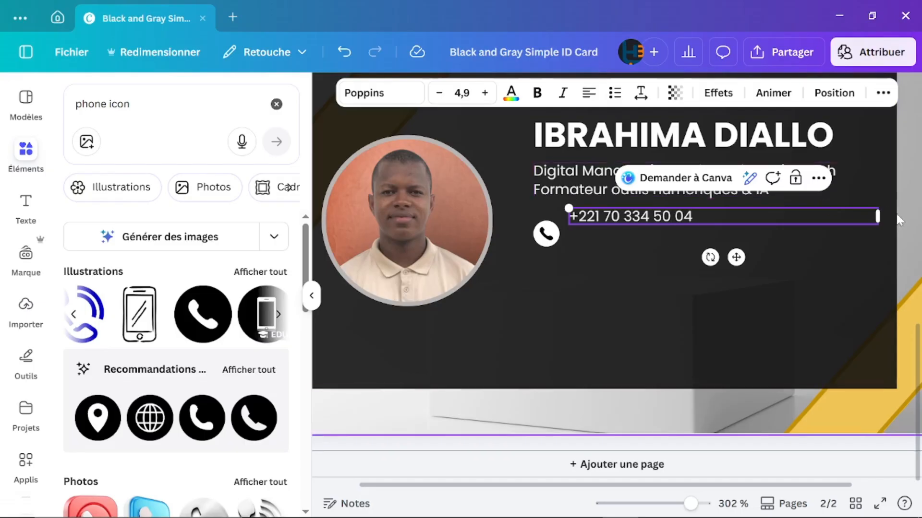
Step: Narrow the phone number box to fit and align it with the phone icon
left_click_drag(877, 216, 702, 220)
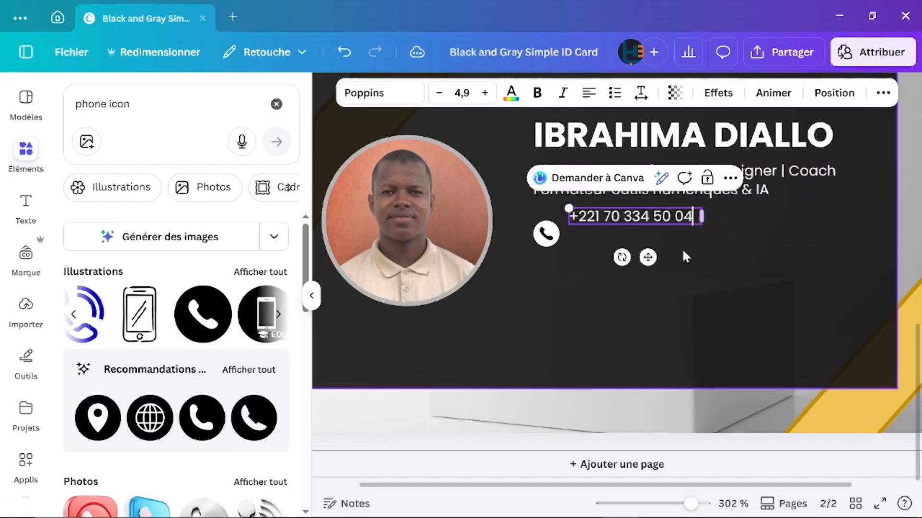
left_click(682, 249)
left_click_drag(632, 214, 636, 232)
left_click(642, 272)
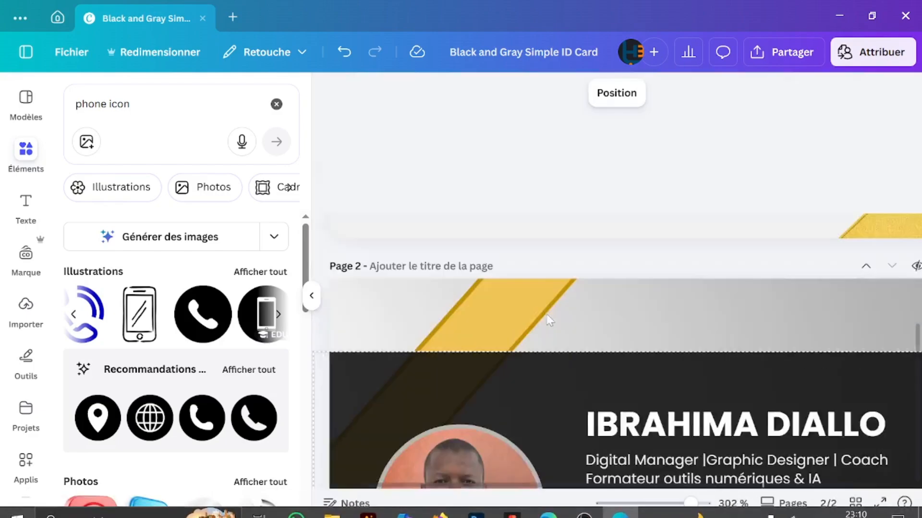
Step: Clear the previous 'phone icon' search from the Éléments search box
scroll(549, 320, "down", 5)
scroll(547, 316, "down", 2)
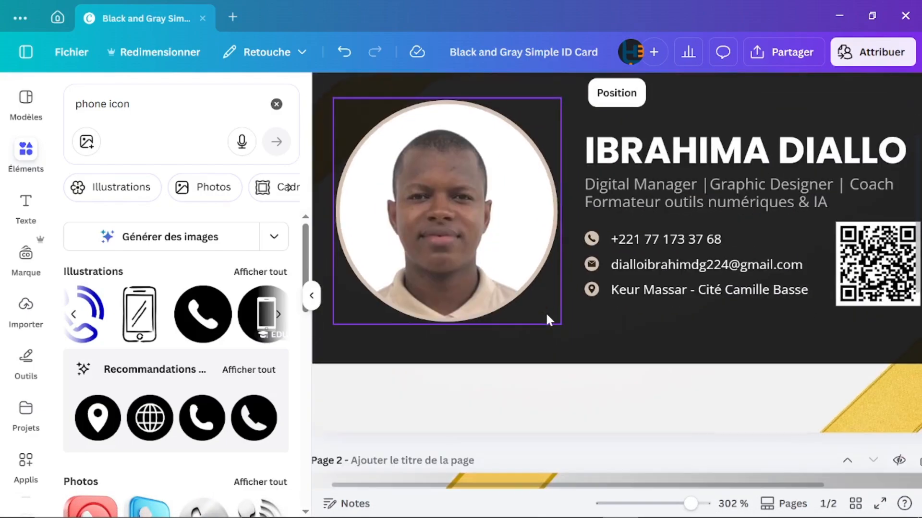
scroll(546, 312, "down", 6)
scroll(547, 317, "up", 5)
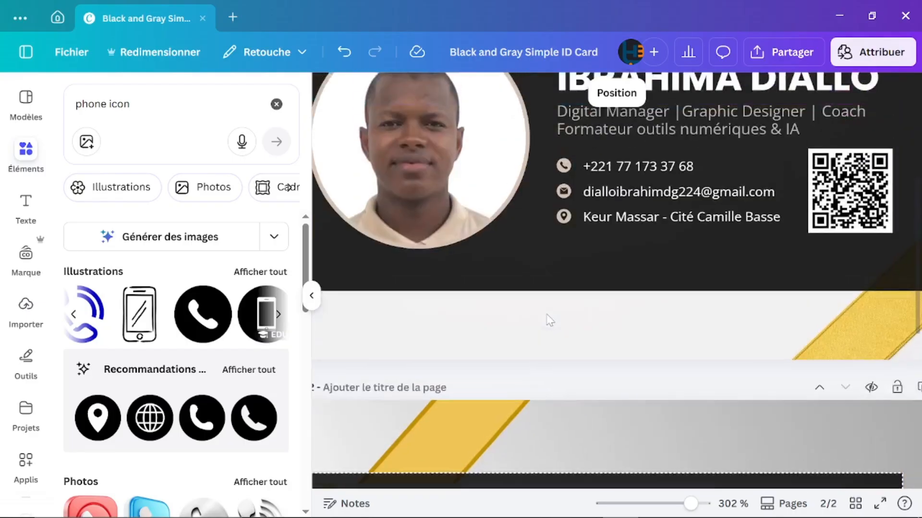
scroll(547, 316, "down", 2)
scroll(547, 316, "down", 6)
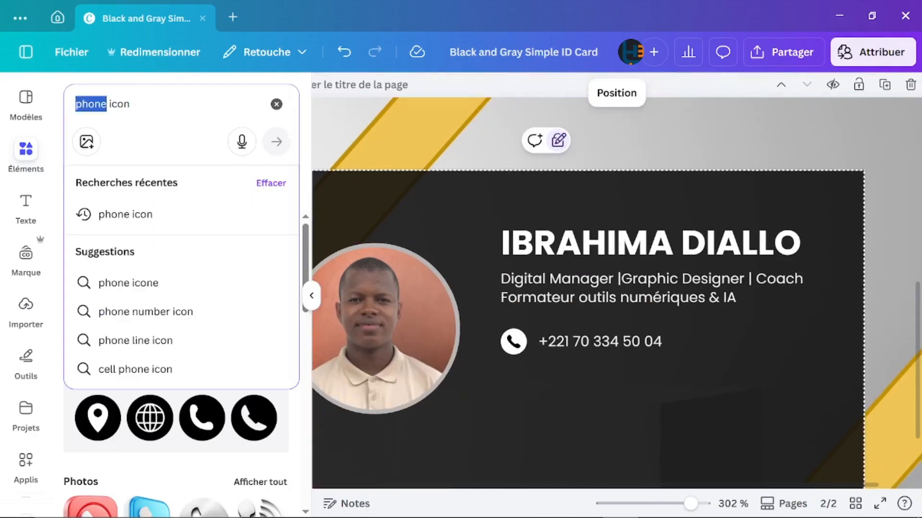
triple_click(103, 104)
key("BackSpace")
Step: Search 'ICON', then group the name with its subtitle and the phone icon with its number
type("ICON")
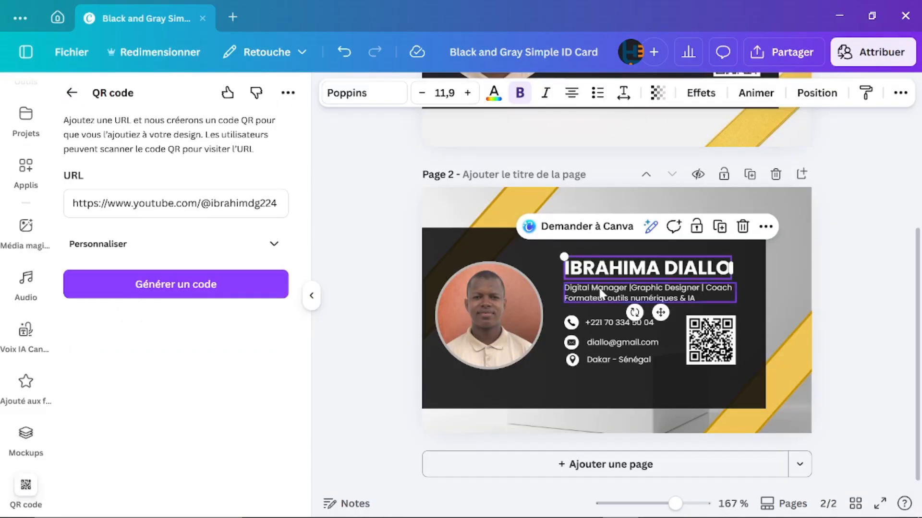
left_click(600, 294, "shift")
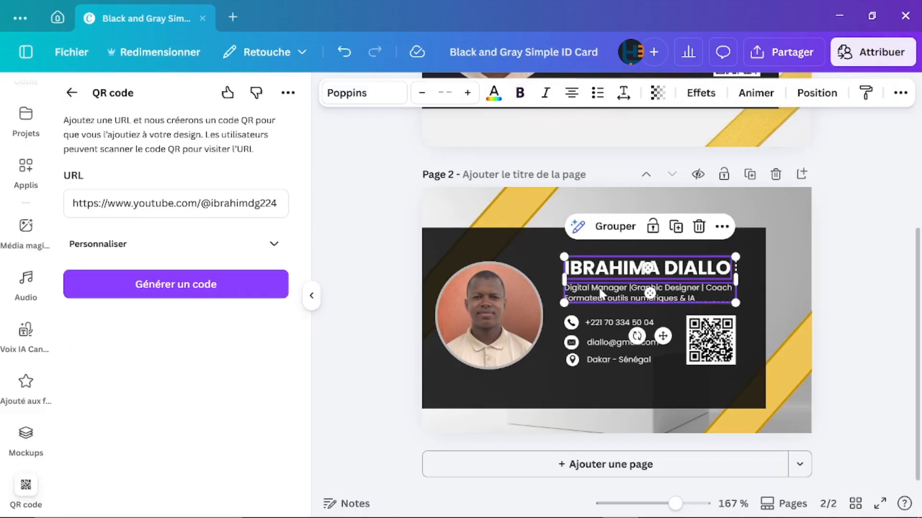
left_click(601, 228)
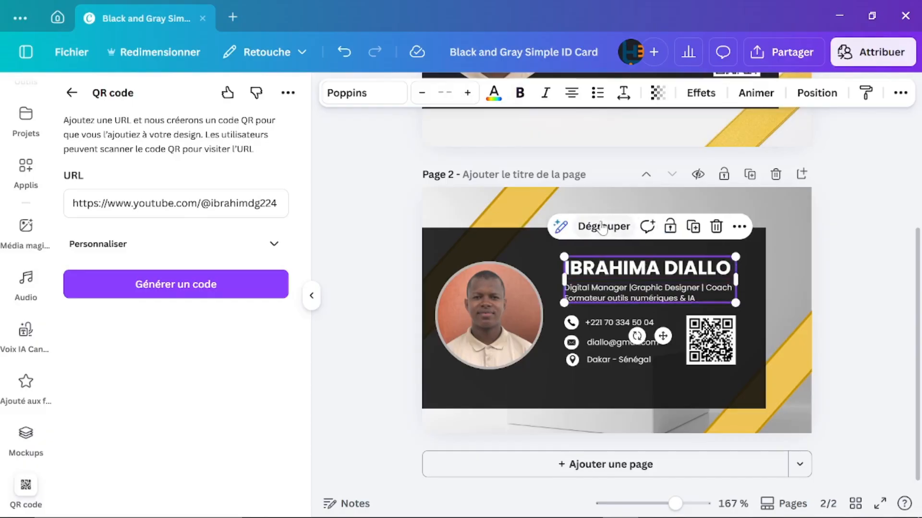
left_click(571, 324)
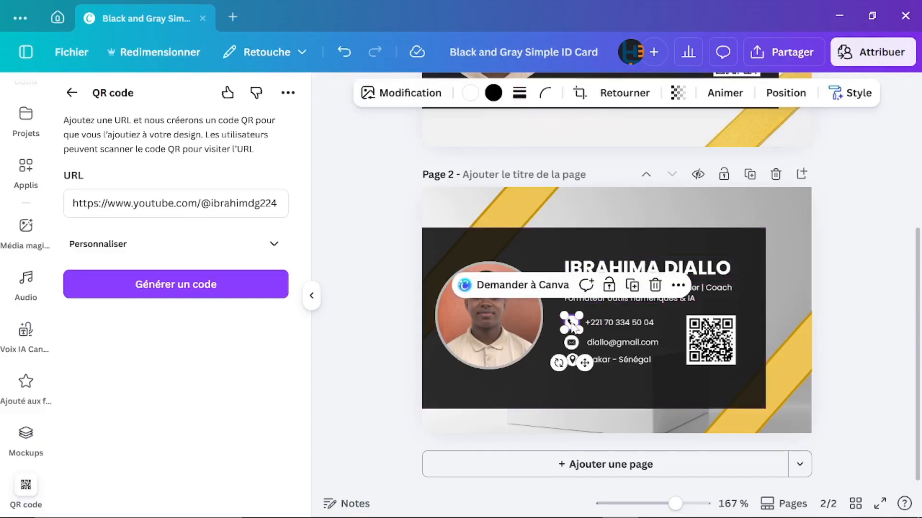
left_click(604, 323, "shift")
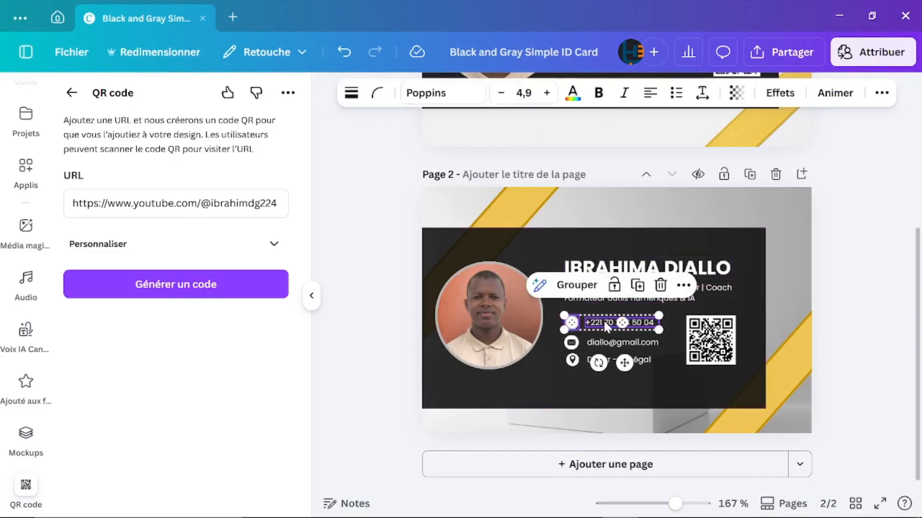
left_click(576, 285)
Step: Group the email icon with its address and the location icon with 'Dakar - Sénégal'
left_click(571, 344)
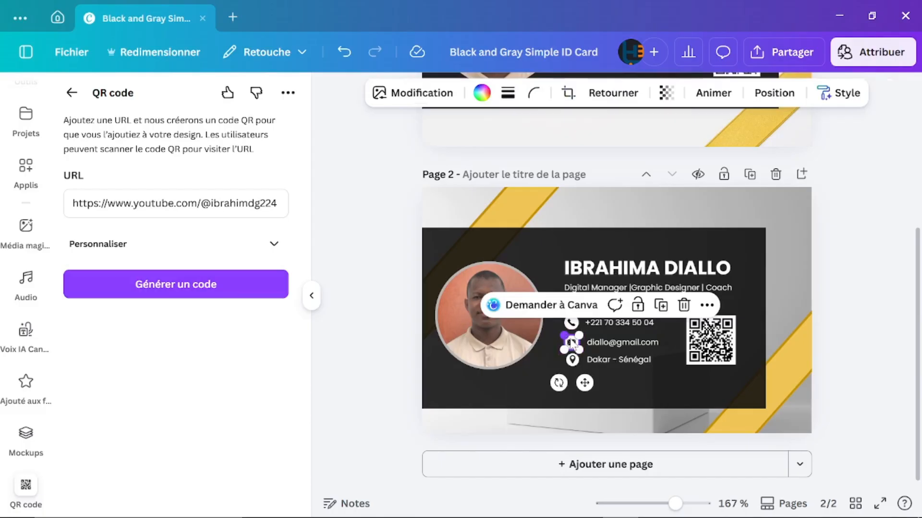
left_click(612, 346, "shift")
left_click(576, 305)
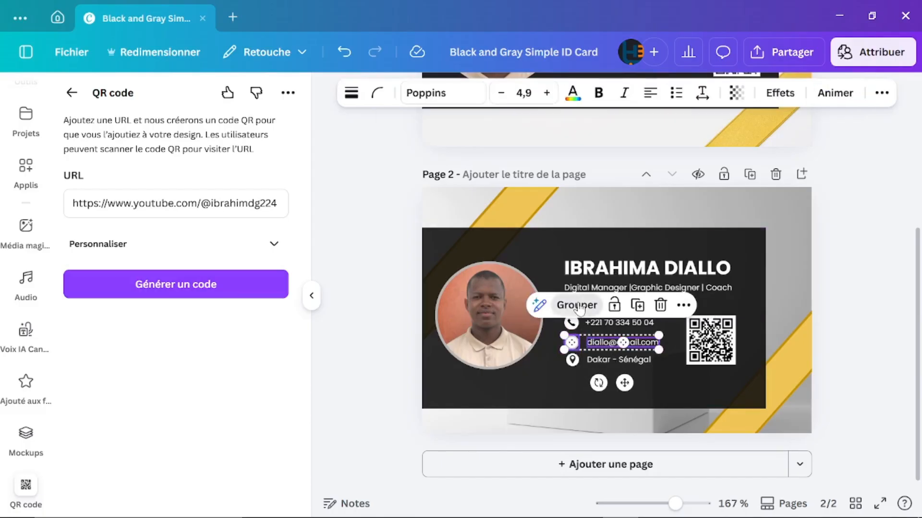
left_click(572, 360)
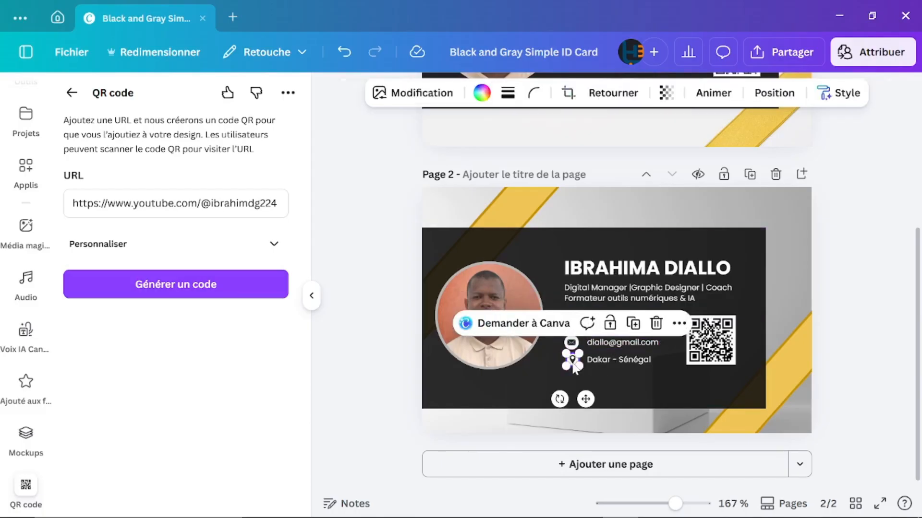
left_click(606, 362, "shift")
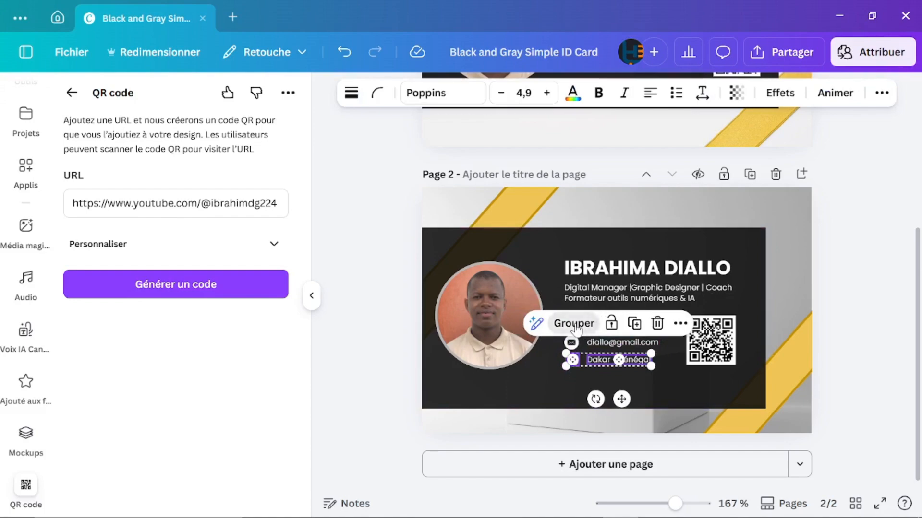
left_click(573, 323)
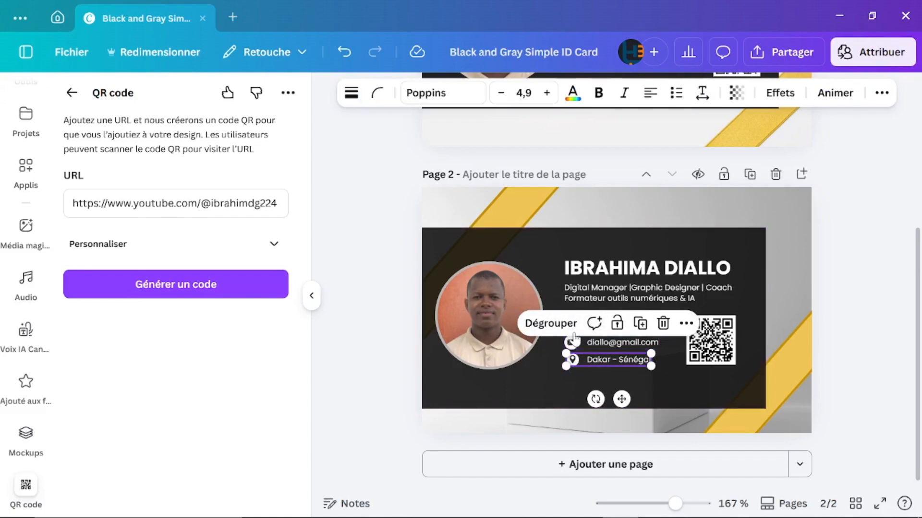
Step: Check each new group, the dark card panel, and the QR code on page 2
left_click(826, 316)
left_click(699, 285)
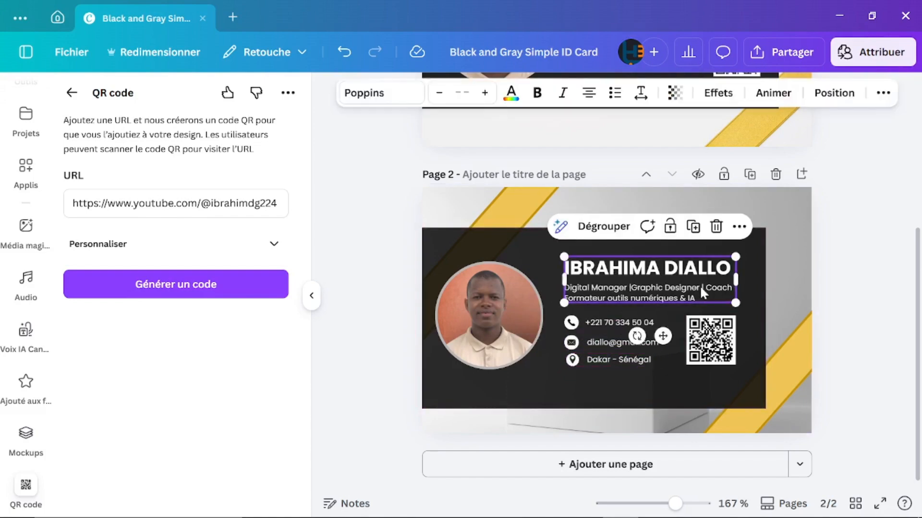
left_click(613, 322)
left_click(606, 339)
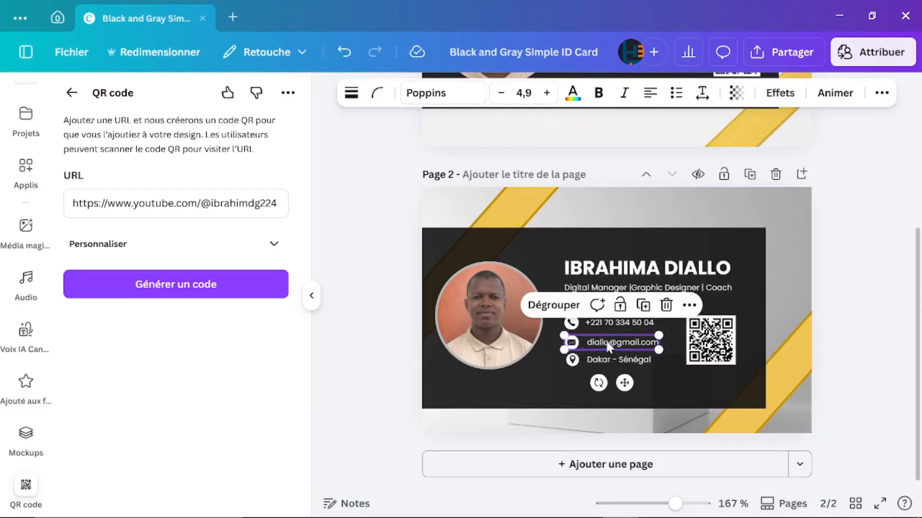
left_click(593, 359)
left_click(514, 380)
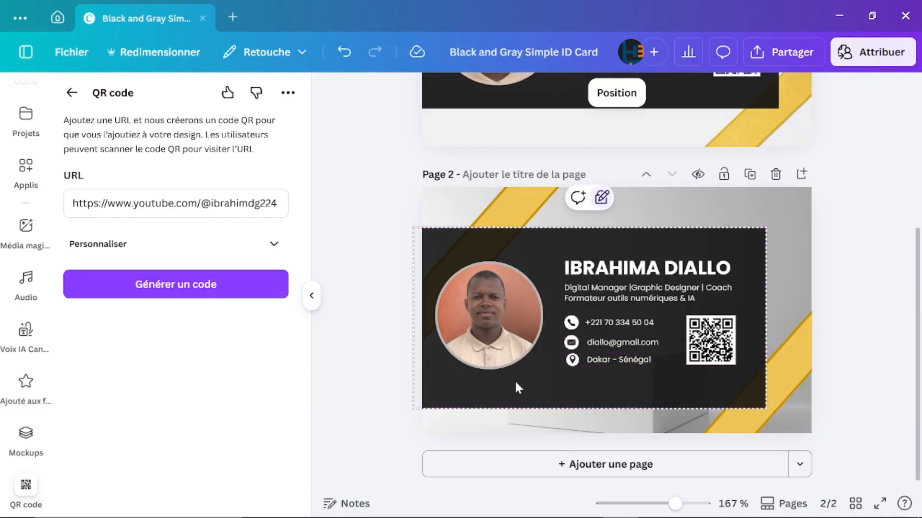
left_click(856, 257)
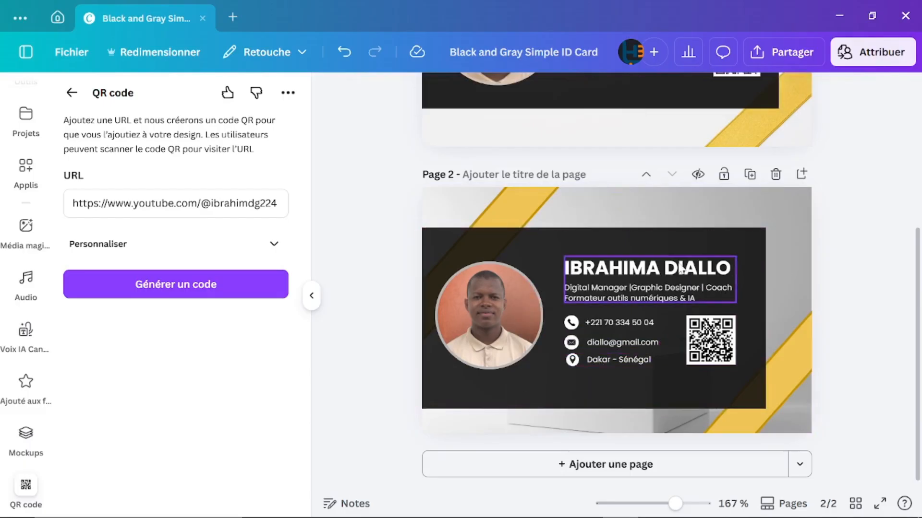
left_click(709, 342)
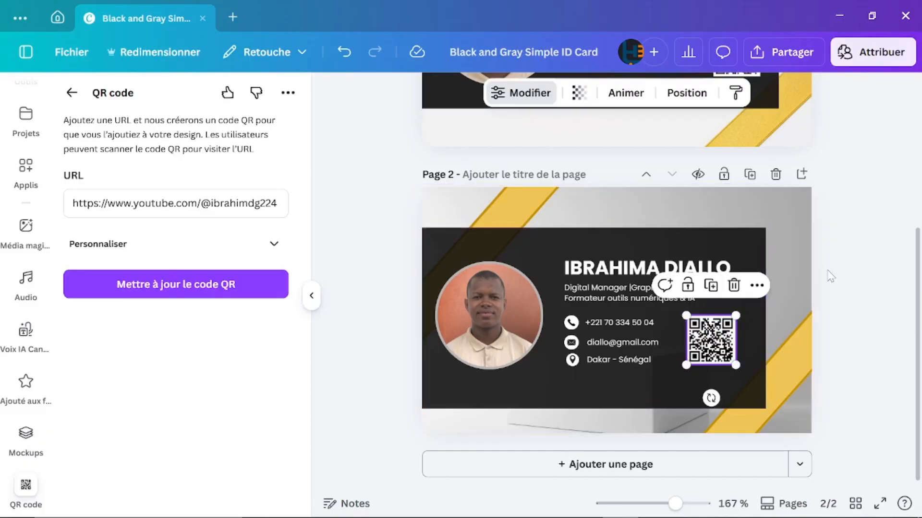
left_click(848, 270)
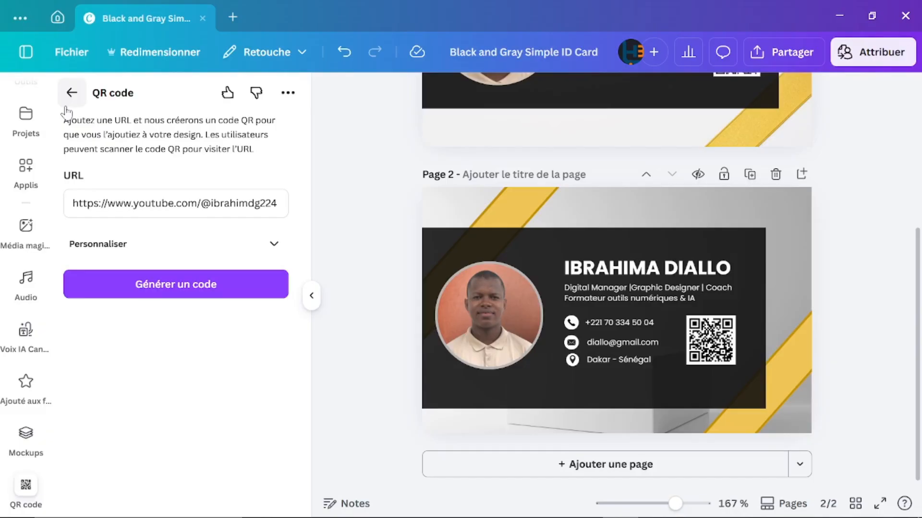
Step: From the Canva home page, switch to the other Canva account
left_click(60, 16)
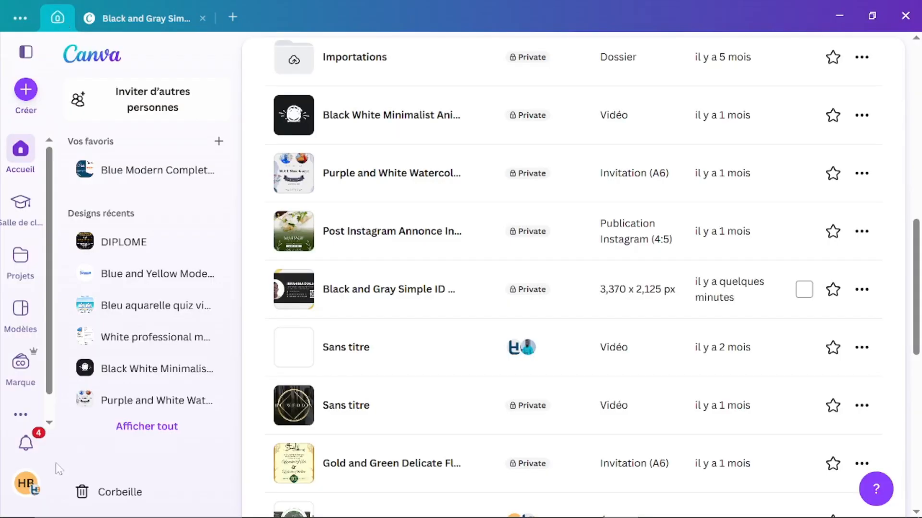
left_click(27, 495)
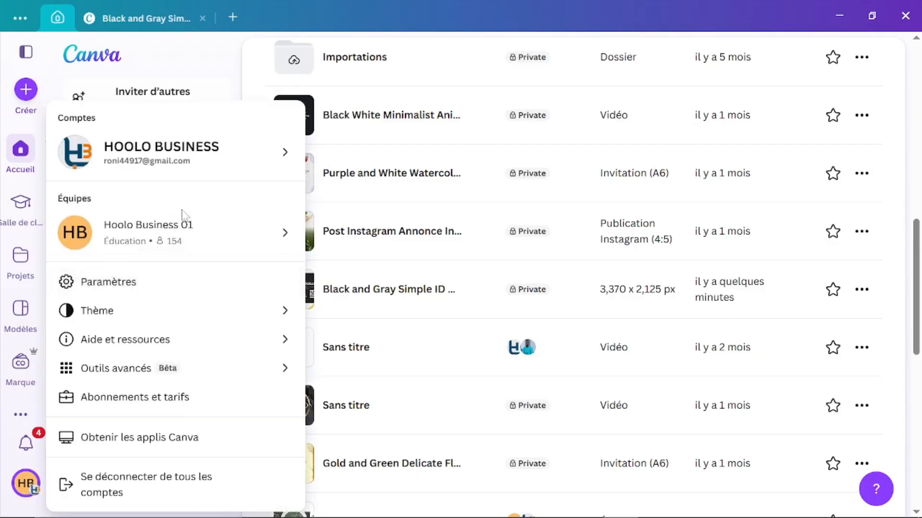
mouse_move(219, 243)
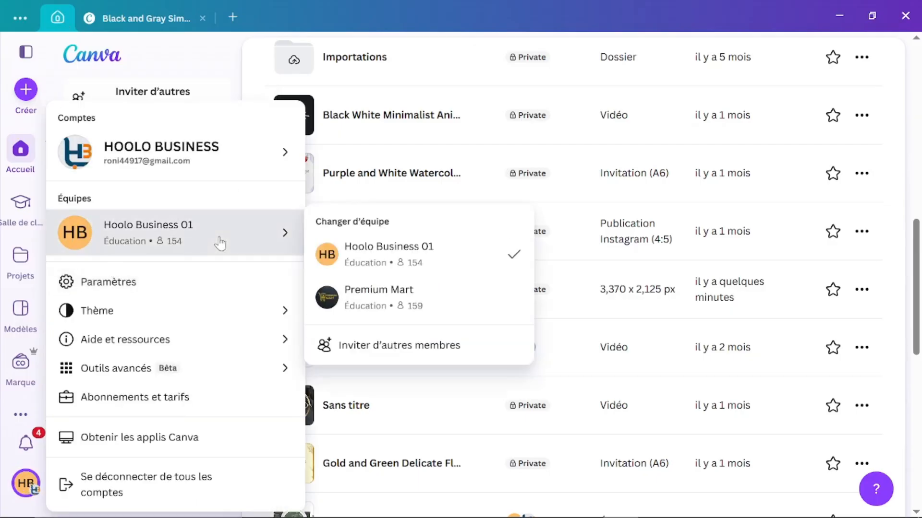
mouse_move(247, 150)
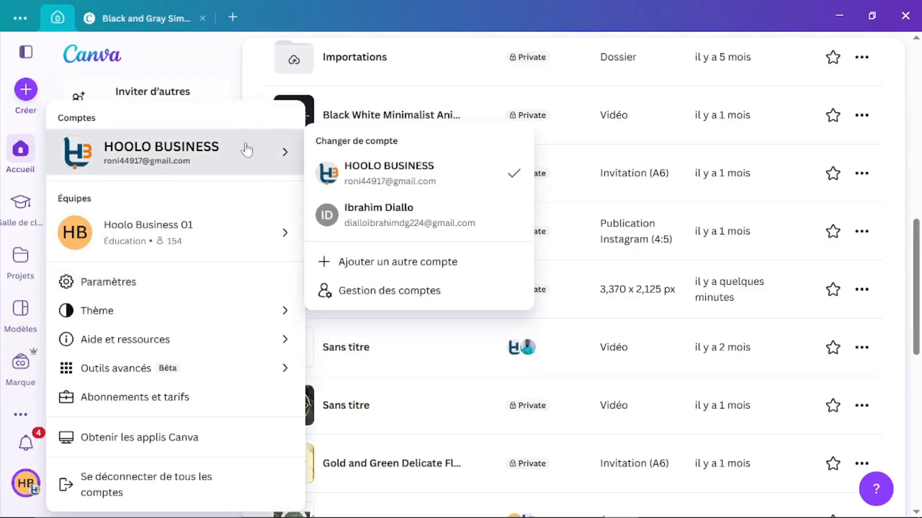
left_click(403, 211)
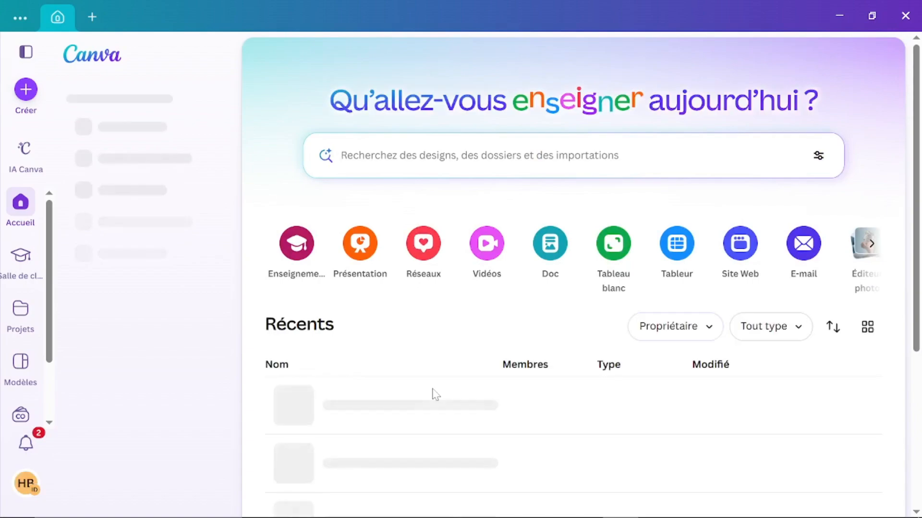
Step: Open the 'Tu' YouTube thumbnail design from Récents in the editor
scroll(436, 394, "down", 4)
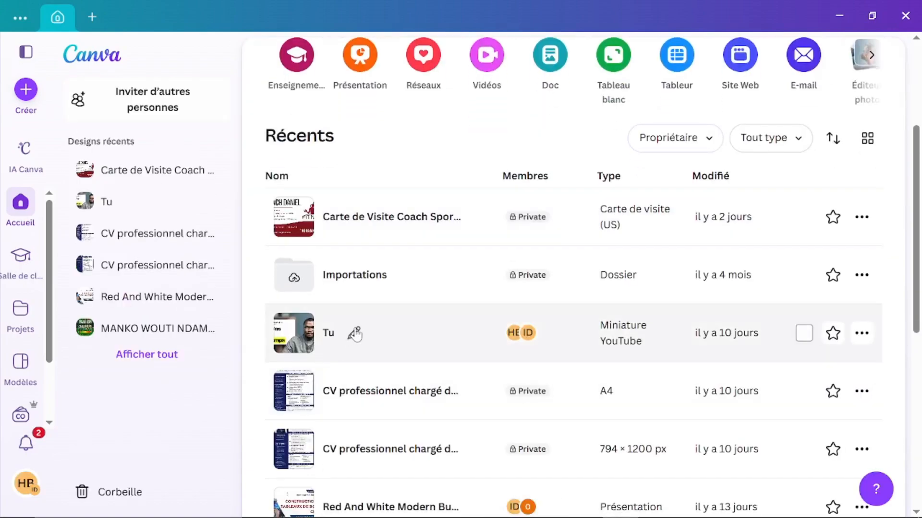
left_click(354, 335)
left_click(294, 334)
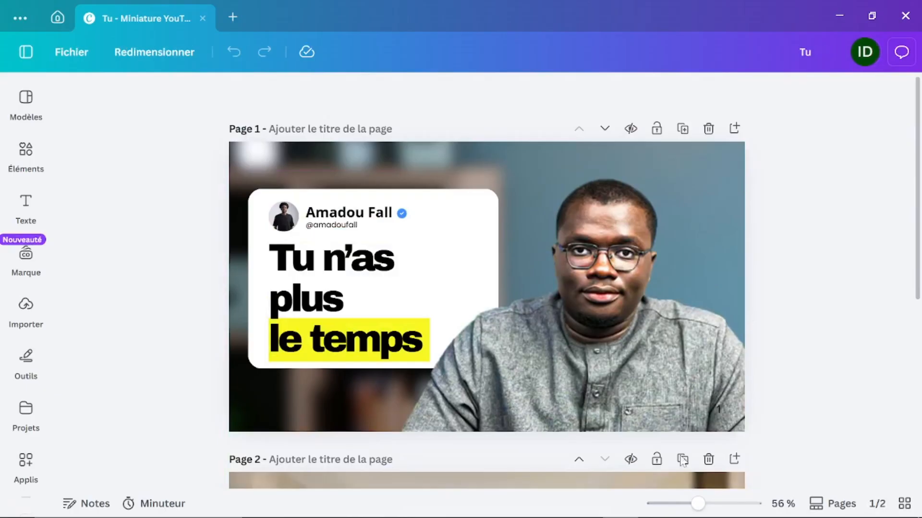
Step: Back in Firefox, reload the YouTube channel page, then go to the YouTube home feed
left_click(440, 504)
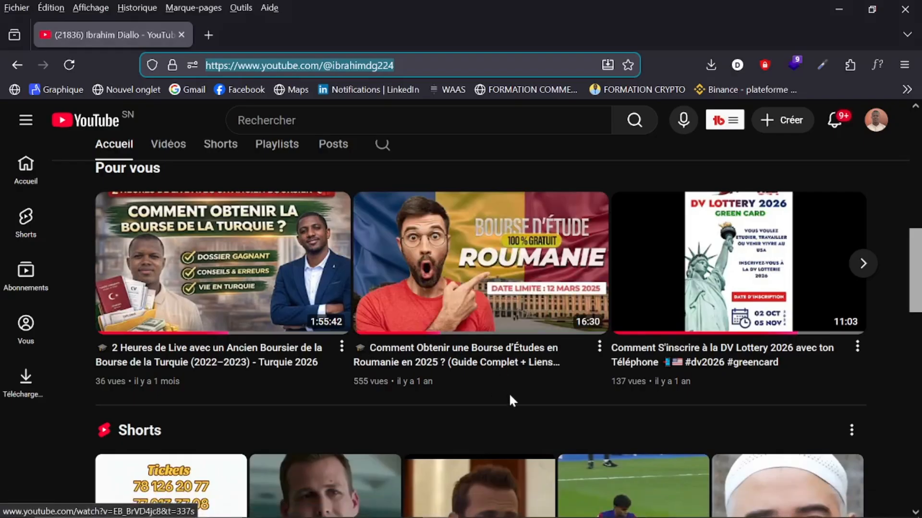
scroll(513, 412, "down", 15)
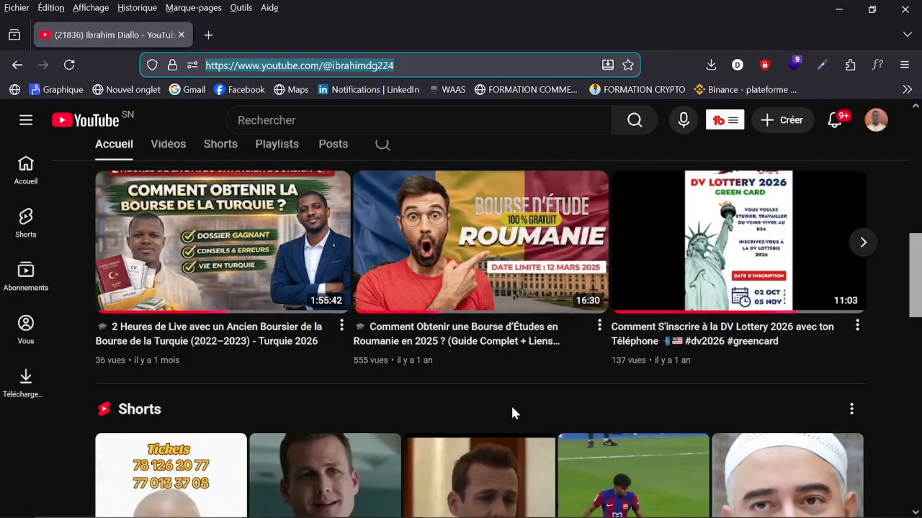
scroll(514, 413, "up", 10)
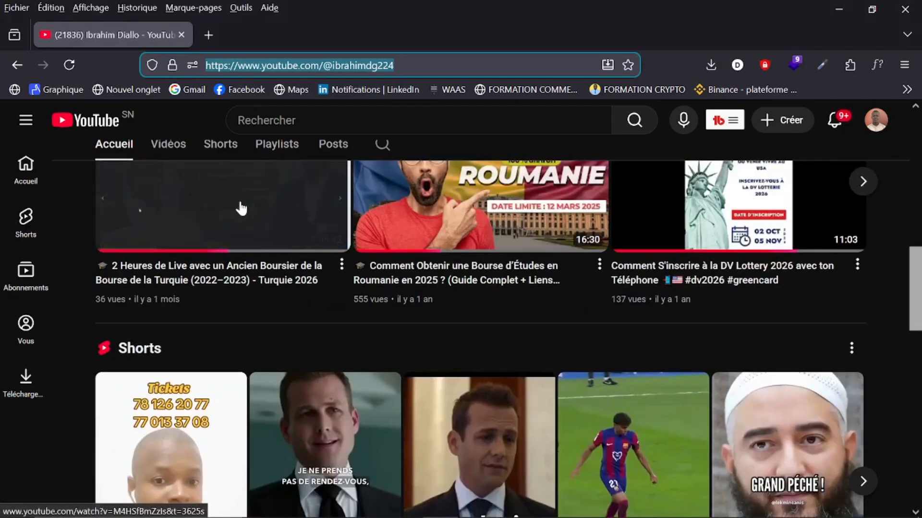
scroll(601, 461, "down", 3)
scroll(601, 461, "down", 5)
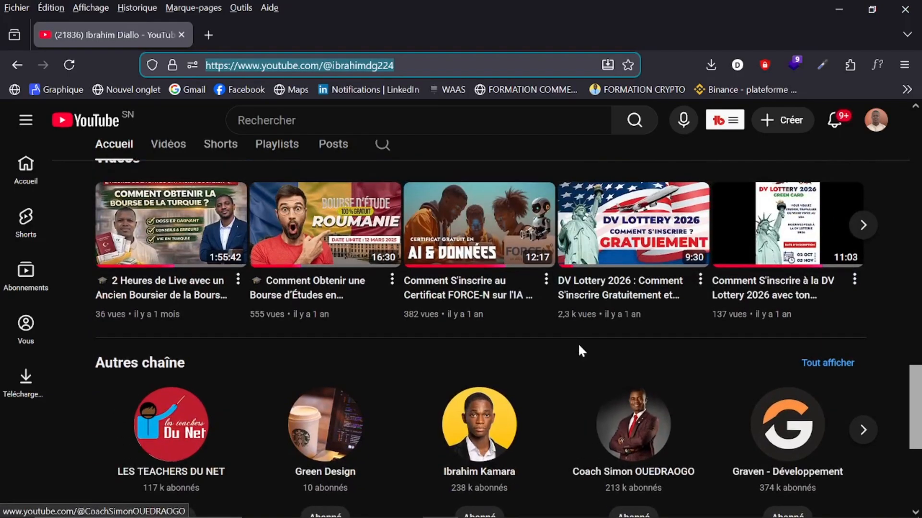
scroll(580, 350, "up", 5)
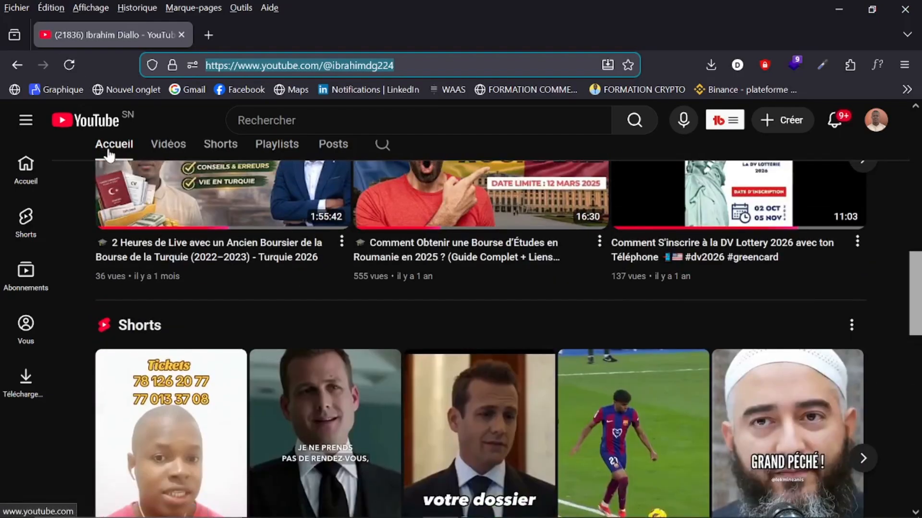
left_click(78, 73)
left_click(33, 185)
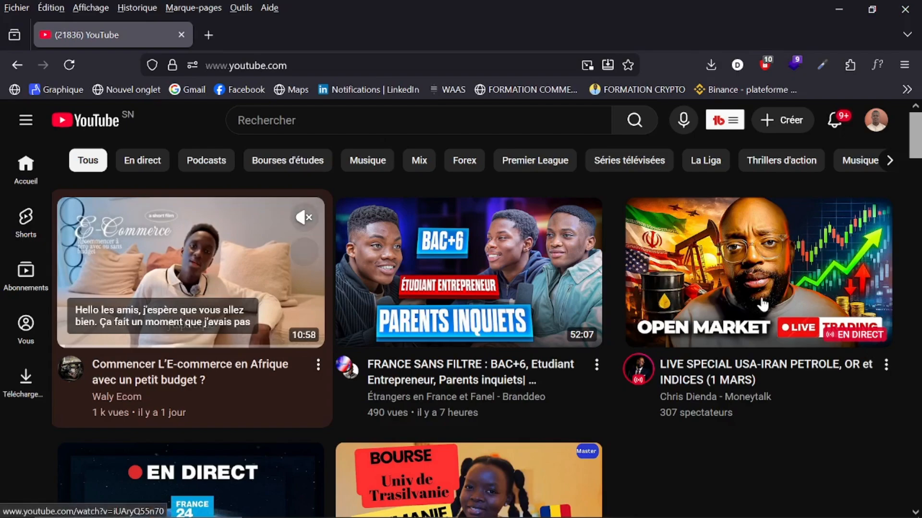
Step: Search YouTube for the creator by name and open their channel page
scroll(528, 361, "down", 1)
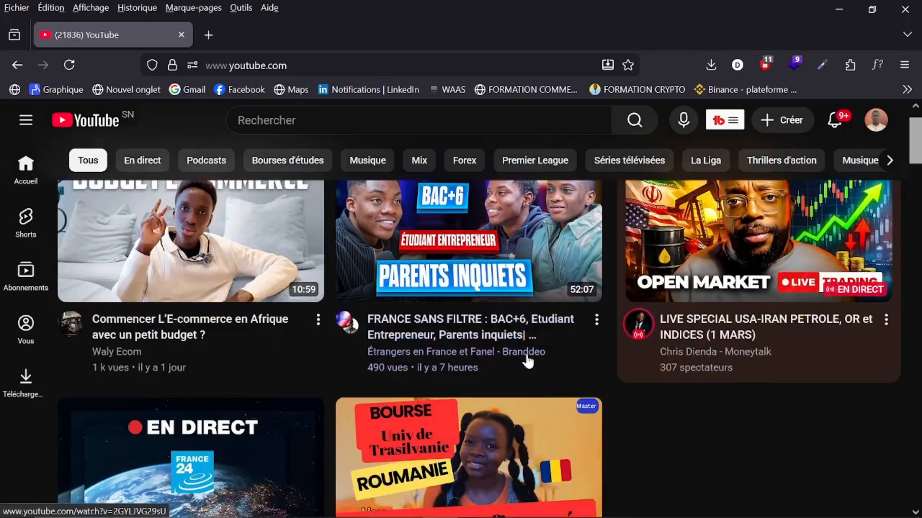
scroll(528, 361, "down", 10)
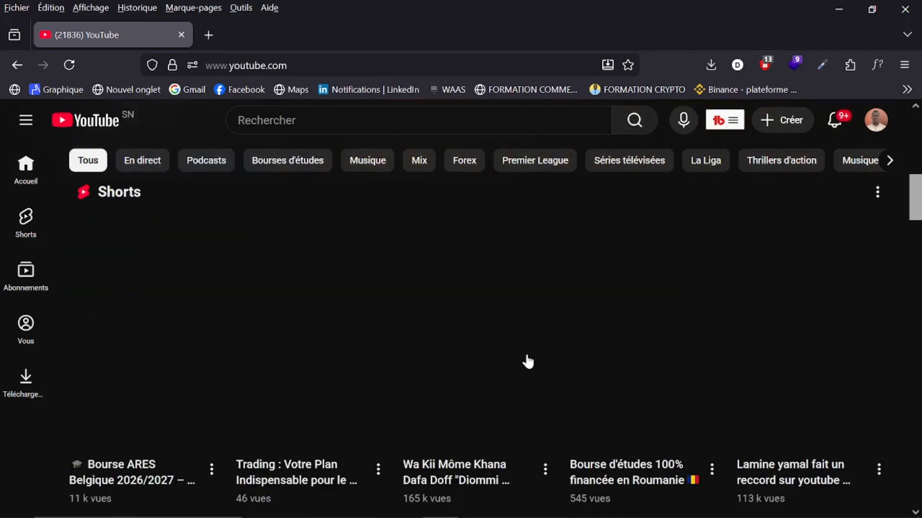
scroll(528, 361, "down", 7)
scroll(528, 361, "down", 4)
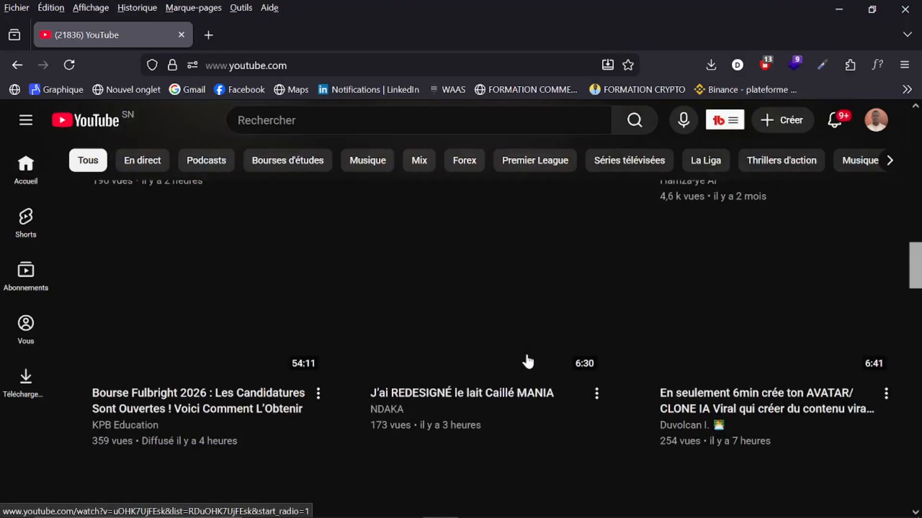
scroll(336, 206, "up", 20)
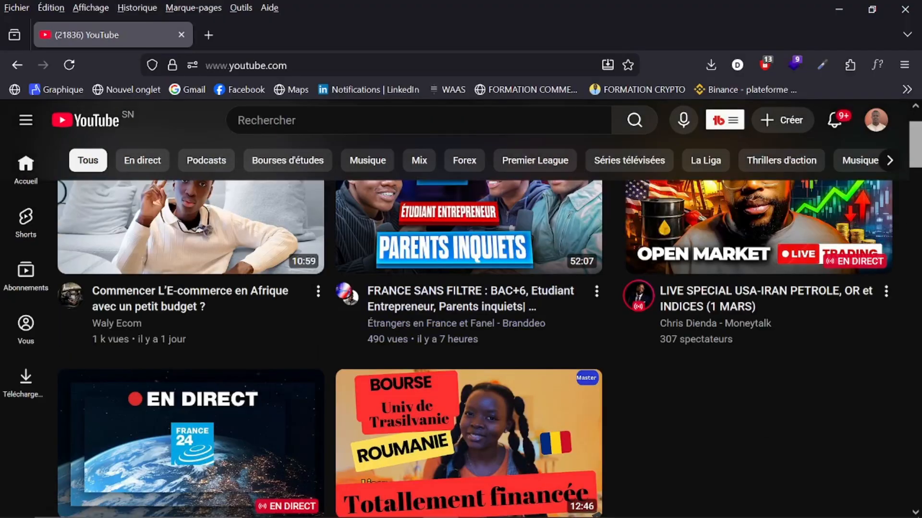
left_click(365, 120)
type("kara")
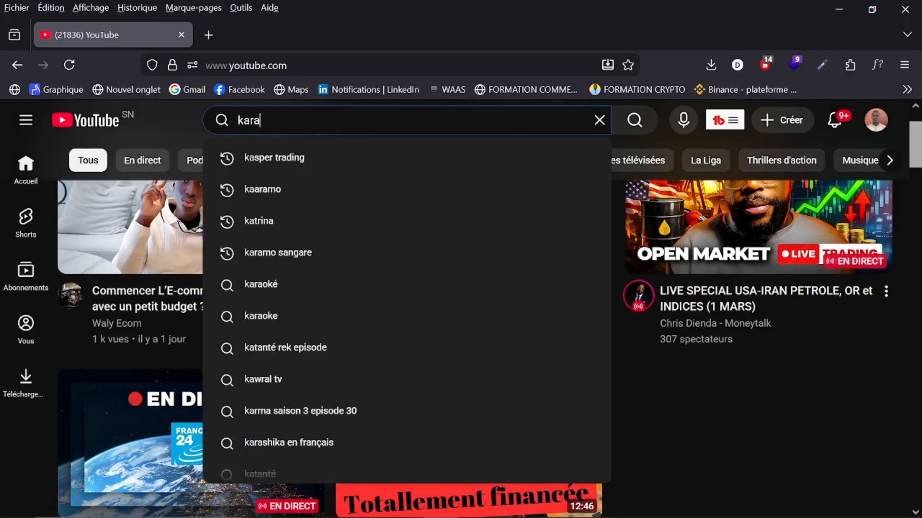
type("mo")
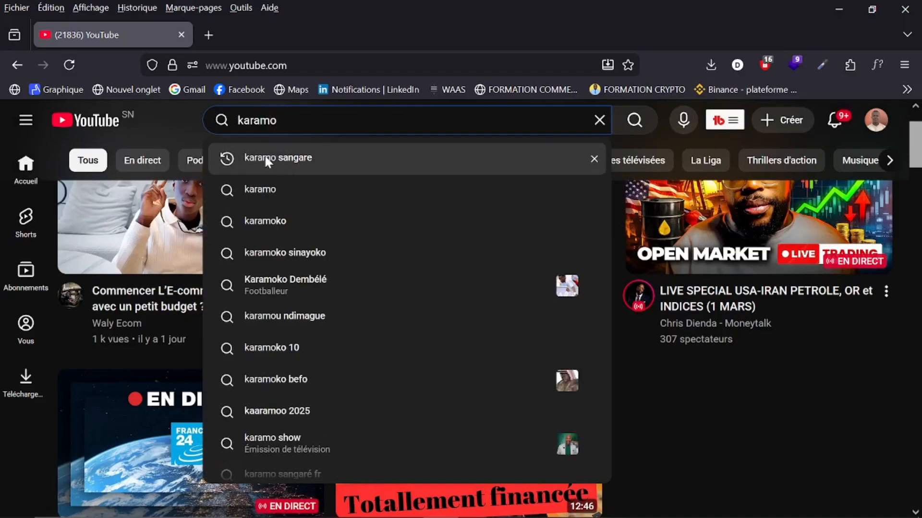
left_click(266, 161)
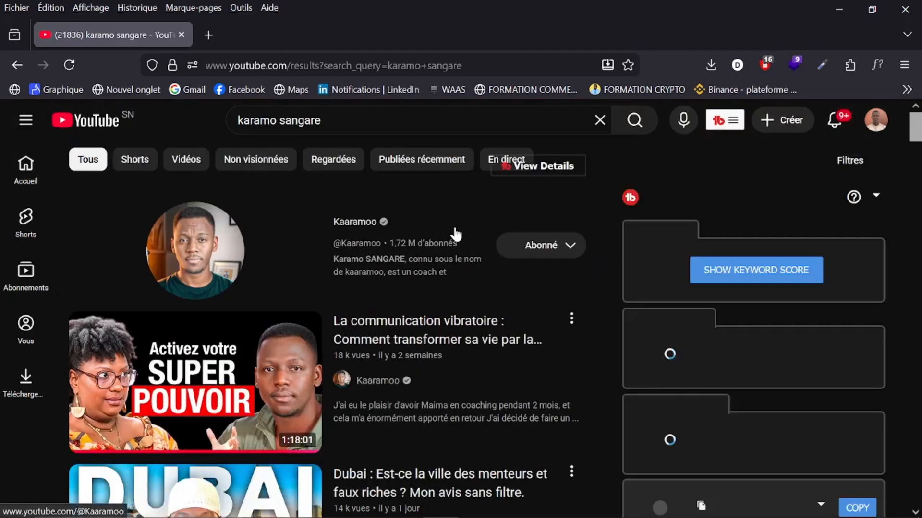
left_click(354, 226)
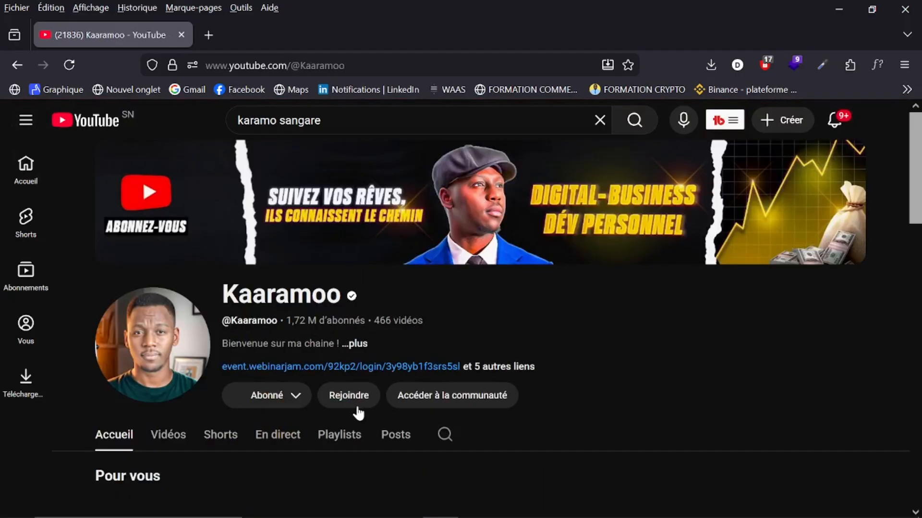
Step: Browse the channel's videos, then minimize Firefox to return to the Tu design
scroll(358, 413, "down", 5)
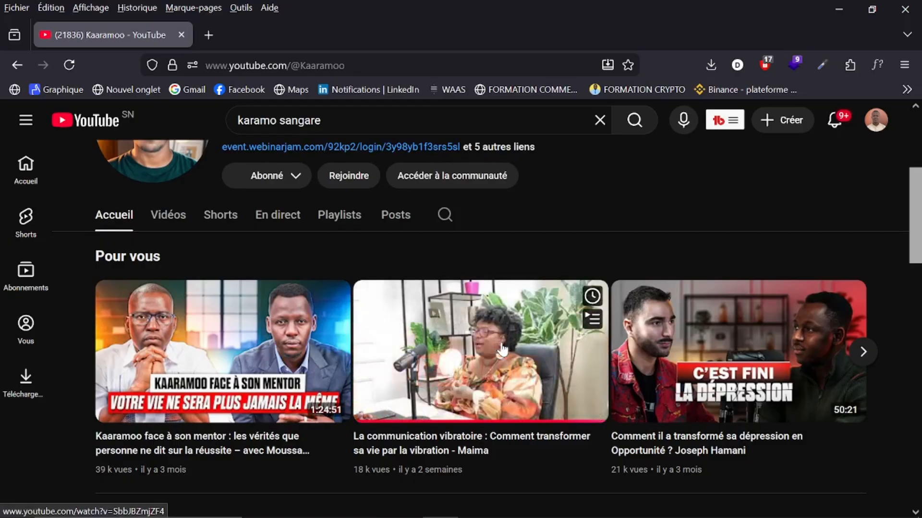
scroll(584, 326, "up", 5)
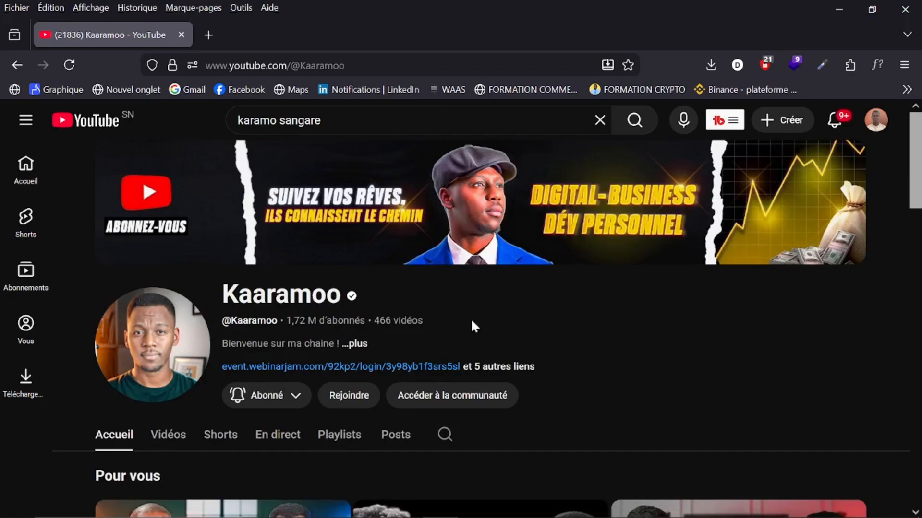
scroll(474, 436, "down", 8)
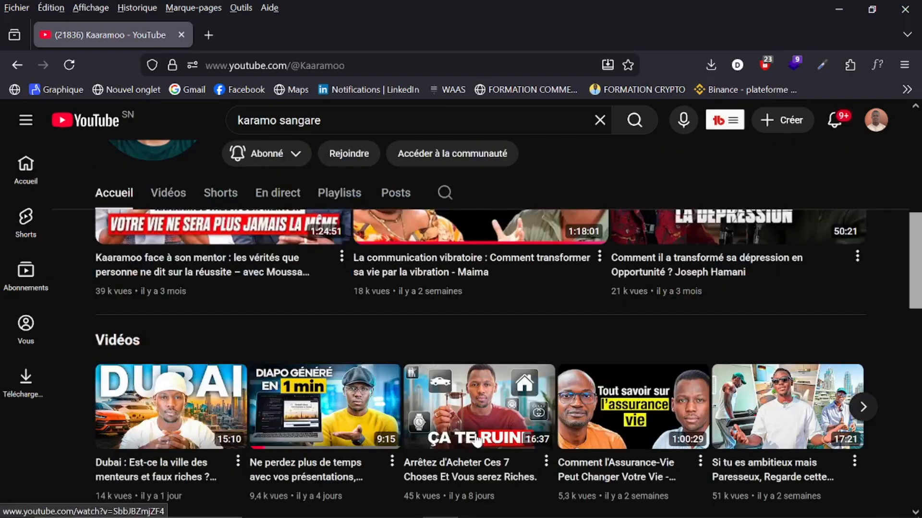
scroll(475, 438, "up", 2)
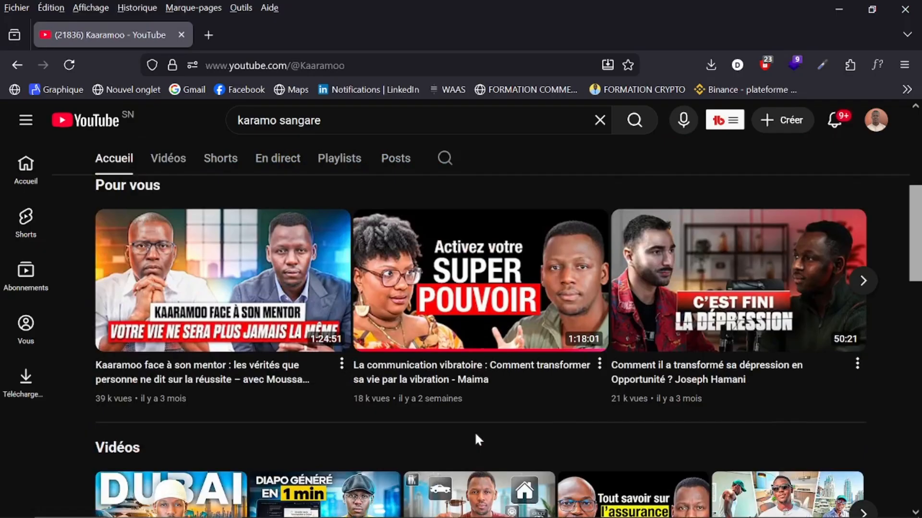
scroll(474, 431, "down", 5)
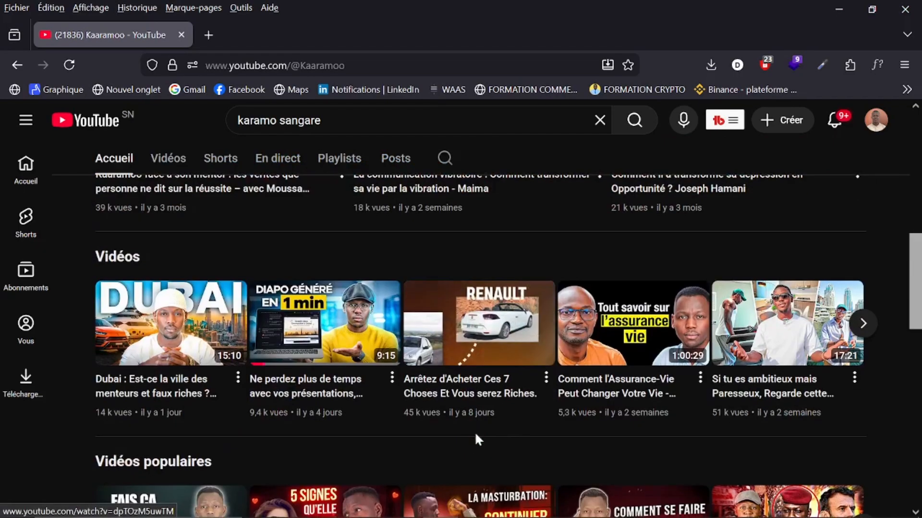
scroll(475, 435, "down", 4)
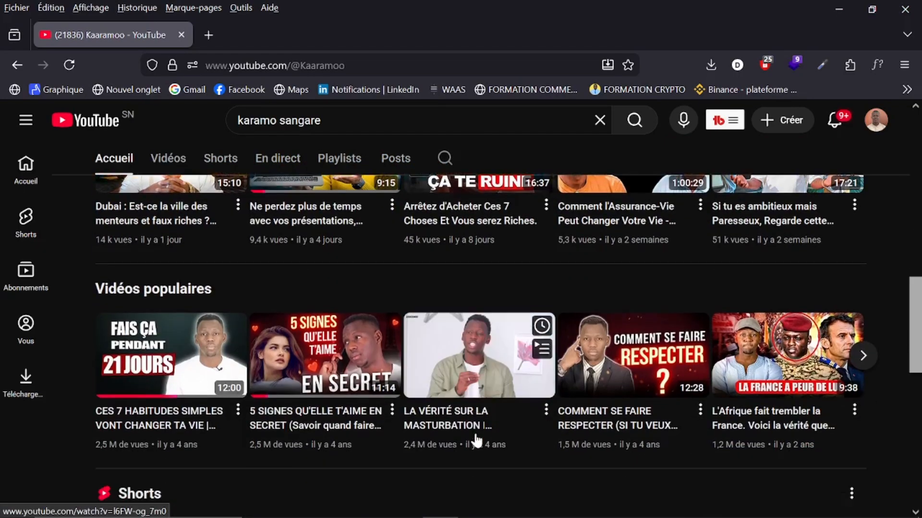
scroll(475, 440, "down", 4)
scroll(475, 439, "up", 6)
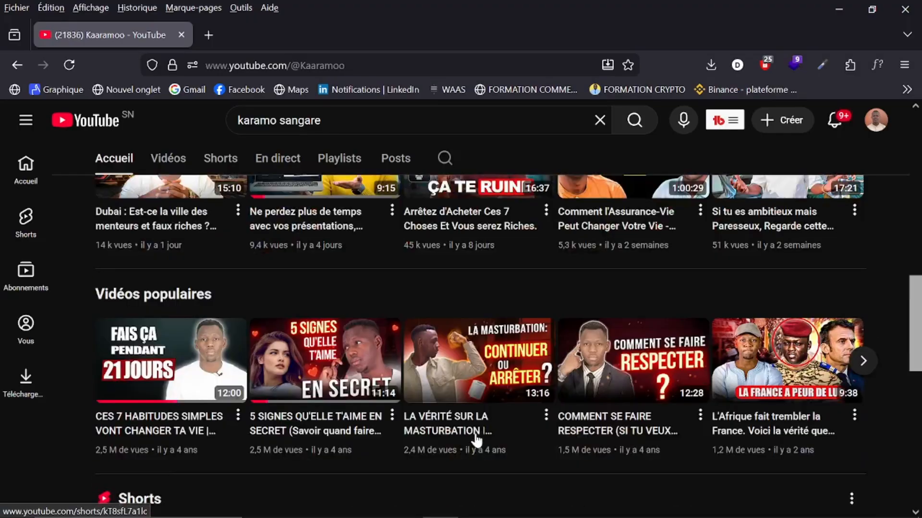
mouse_move(477, 440)
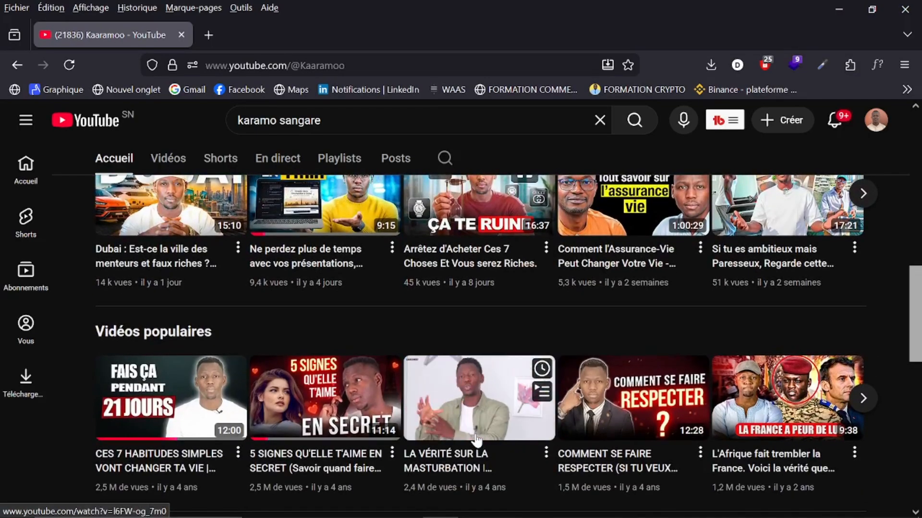
scroll(476, 440, "down", 3)
scroll(477, 439, "down", 9)
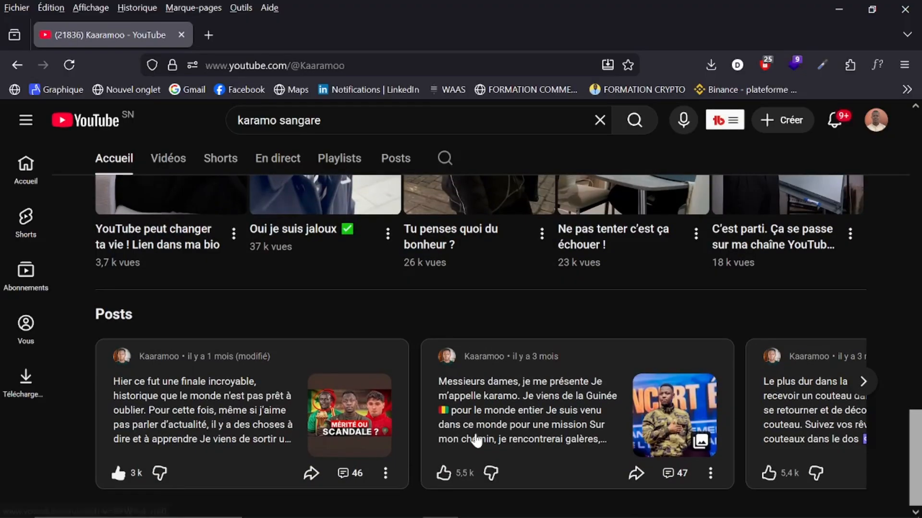
left_click(839, 10)
scroll(358, 370, "down", 6)
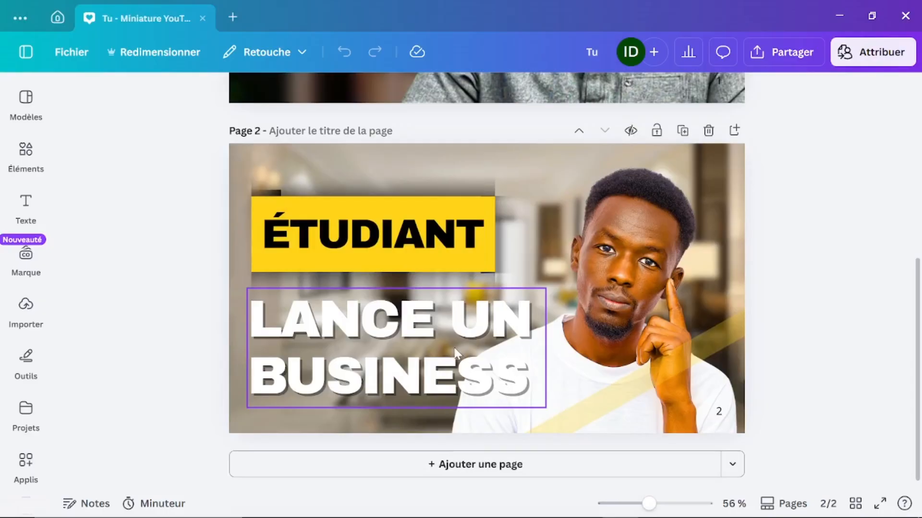
left_click(260, 197)
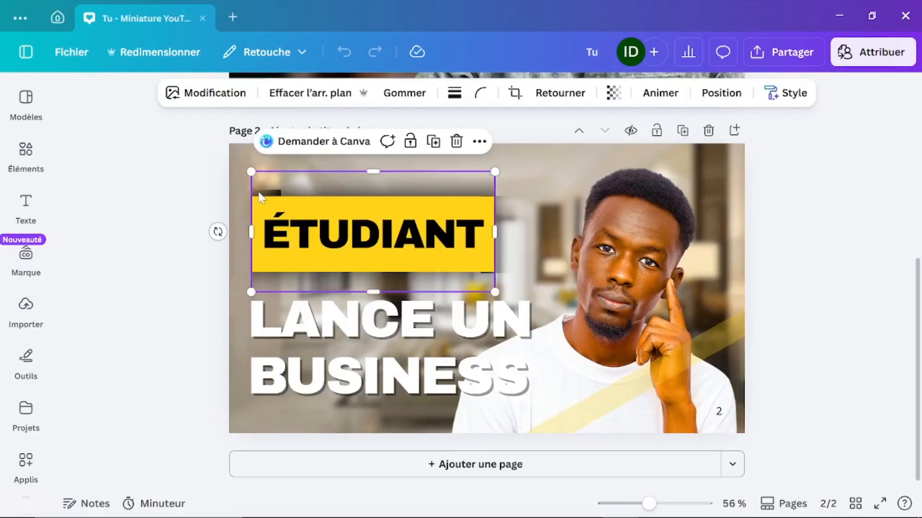
left_click_drag(258, 193, 259, 197)
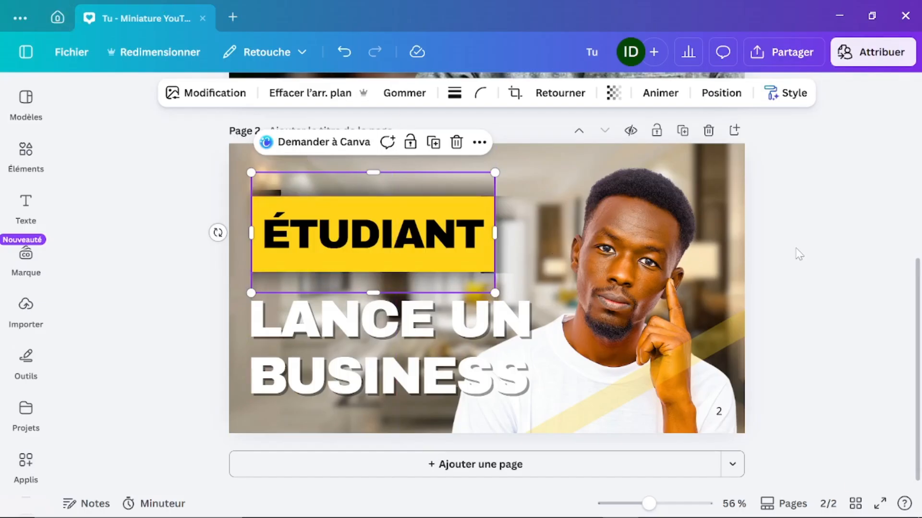
left_click(822, 232)
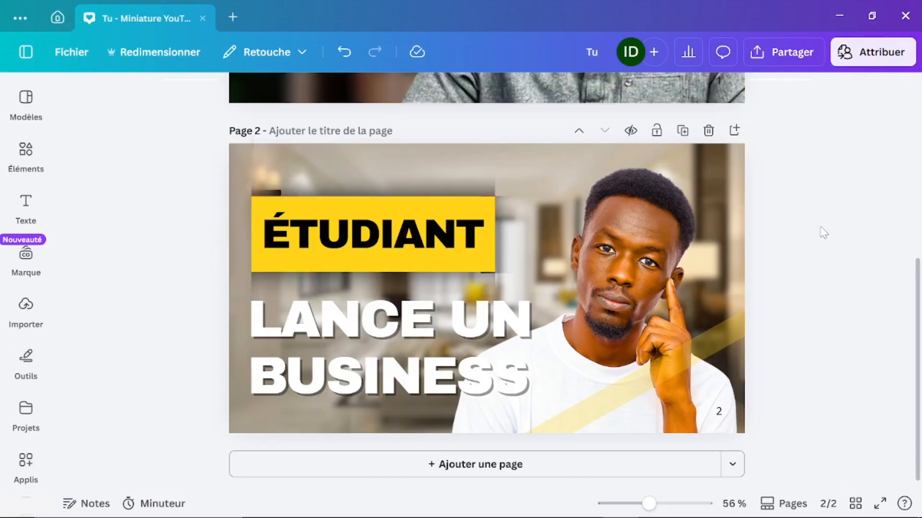
left_click(677, 190)
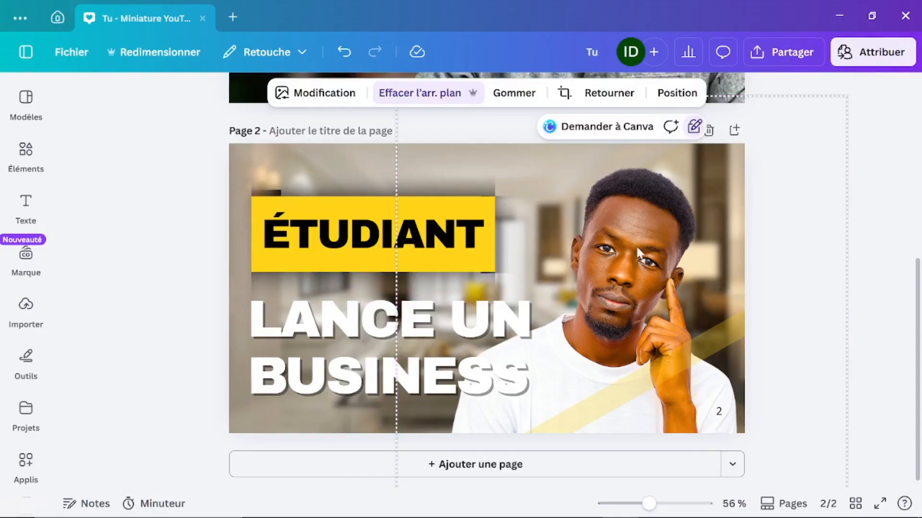
double_click(685, 151)
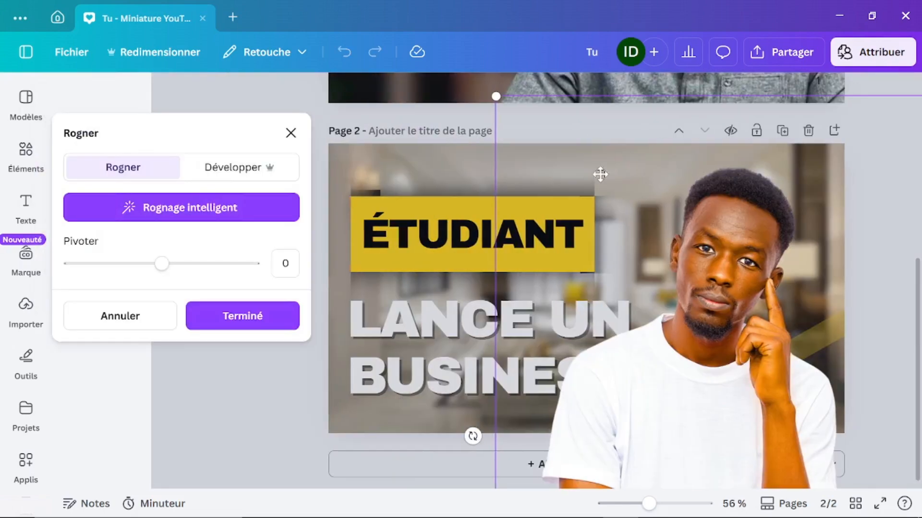
left_click(290, 133)
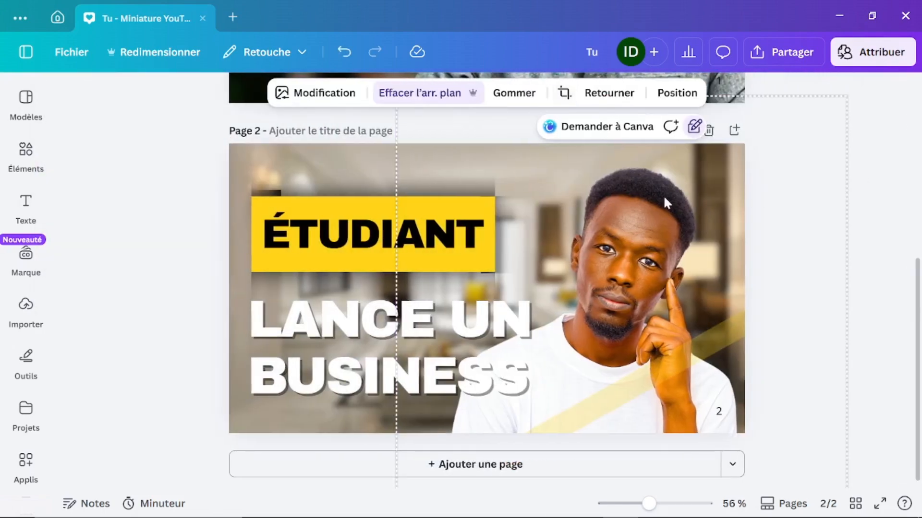
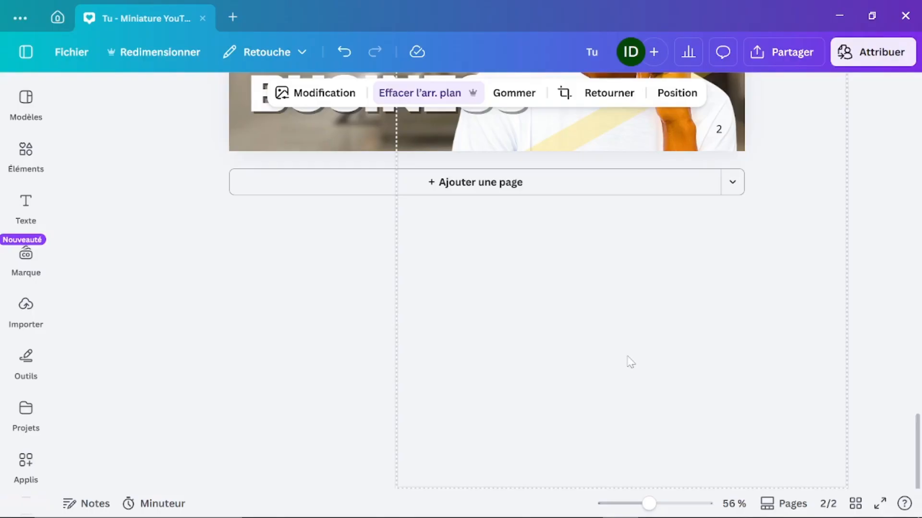
Step: Check both thumbnail pages and the 'Tu n'as plus le temps' headline, then return to Canva home
scroll(628, 358, "up", 10)
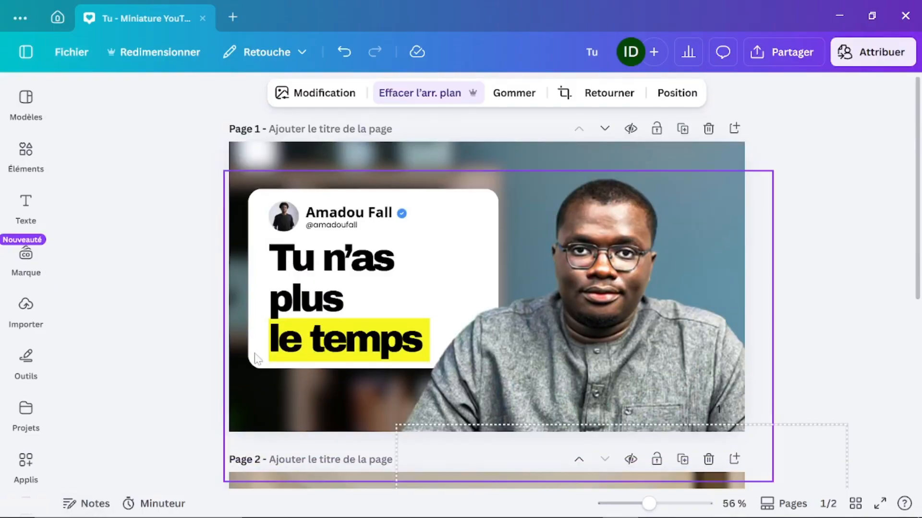
double_click(329, 287)
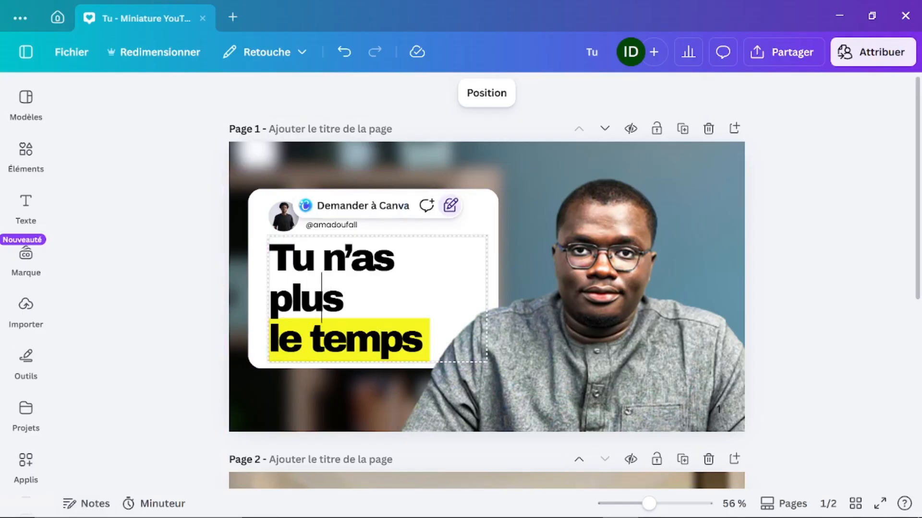
left_click(809, 238)
scroll(722, 341, "down", 5)
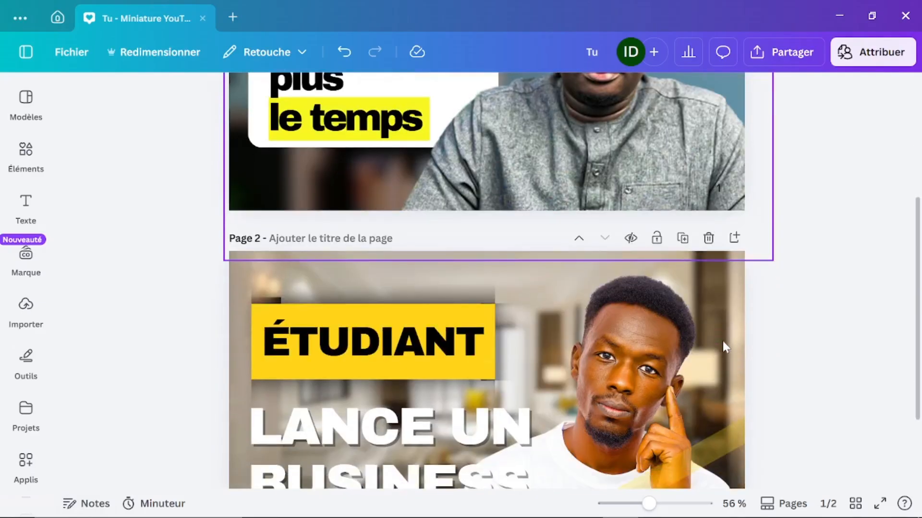
scroll(722, 341, "down", 2)
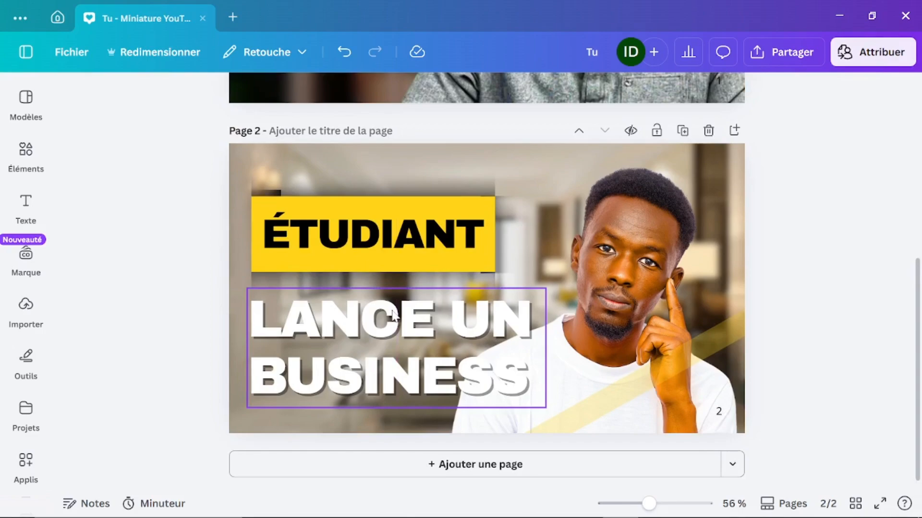
scroll(842, 291, "up", 3)
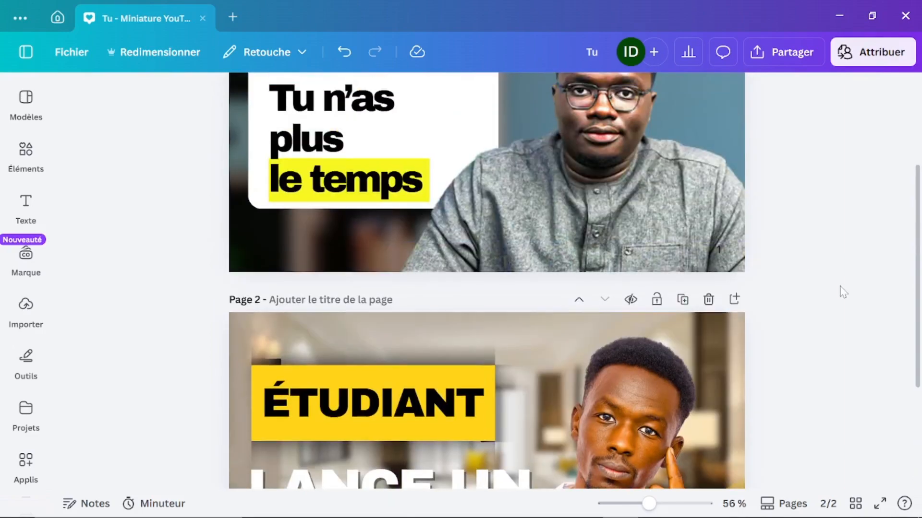
left_click(57, 19)
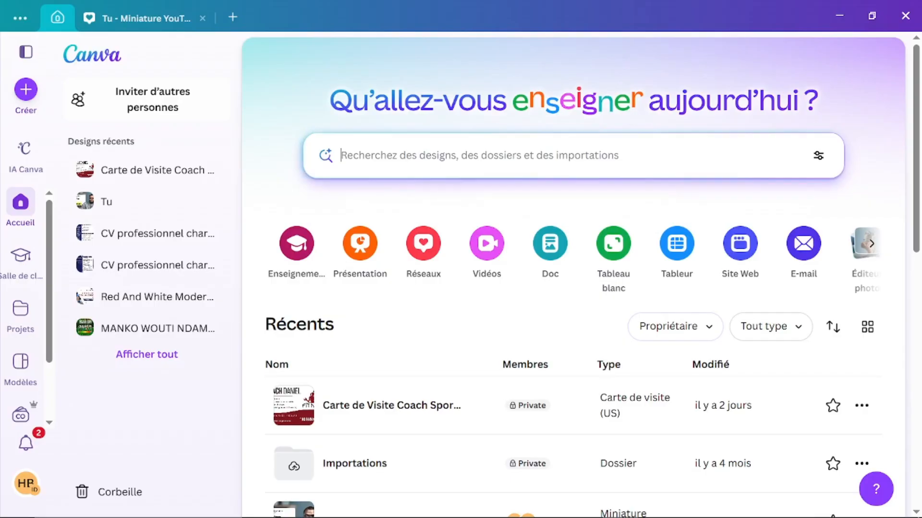
Step: Search Canva templates for 'logo de vêtements'
left_click(370, 160)
type("logo")
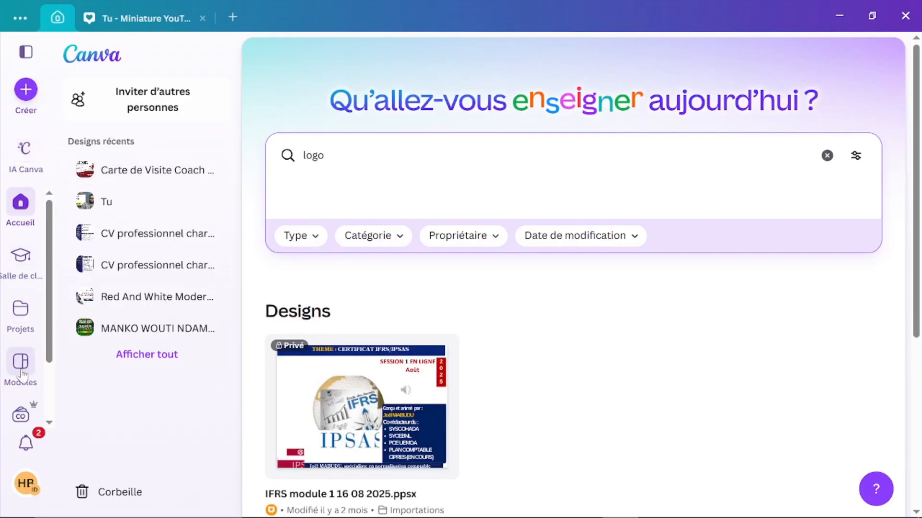
left_click(20, 361)
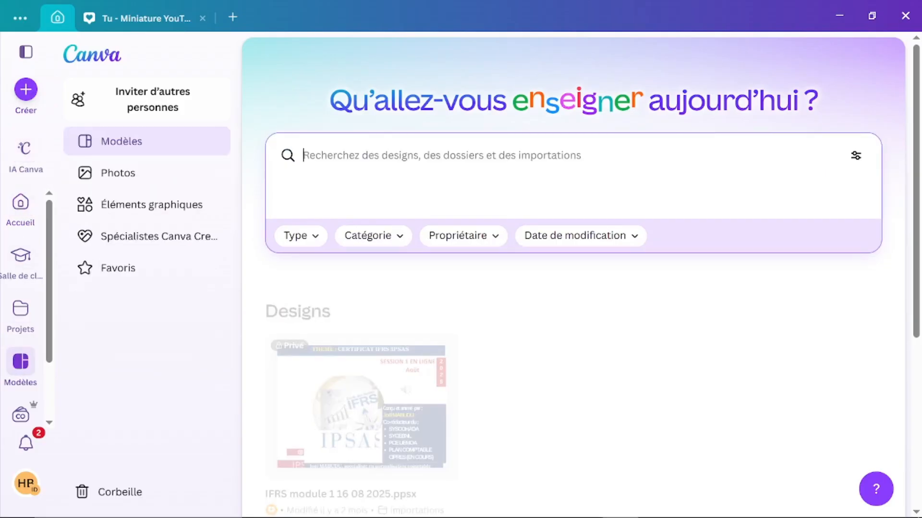
type("logo")
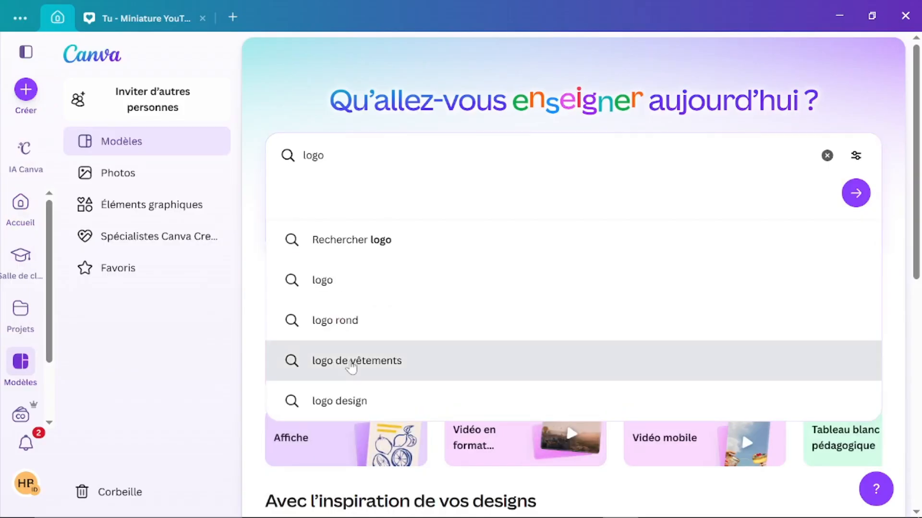
left_click(349, 364)
Step: Preview the Fauget Clothing 'Red Clothes Minimal Simple Fashion Logo' template, 2000 × 2000 px
scroll(351, 367, "down", 5)
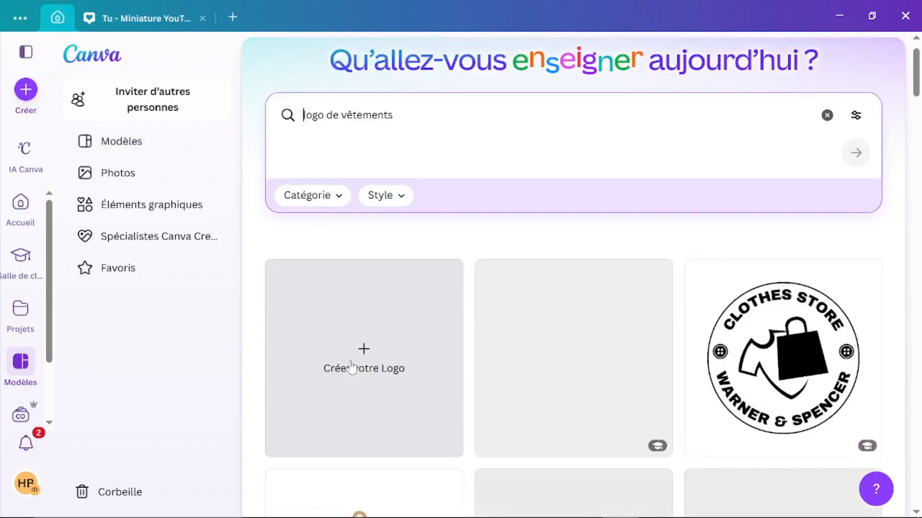
scroll(351, 366, "down", 4)
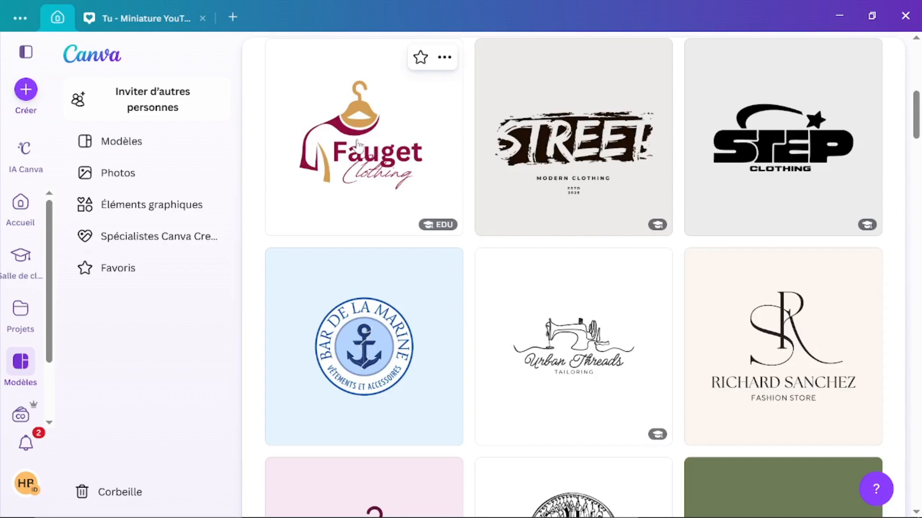
left_click(357, 142)
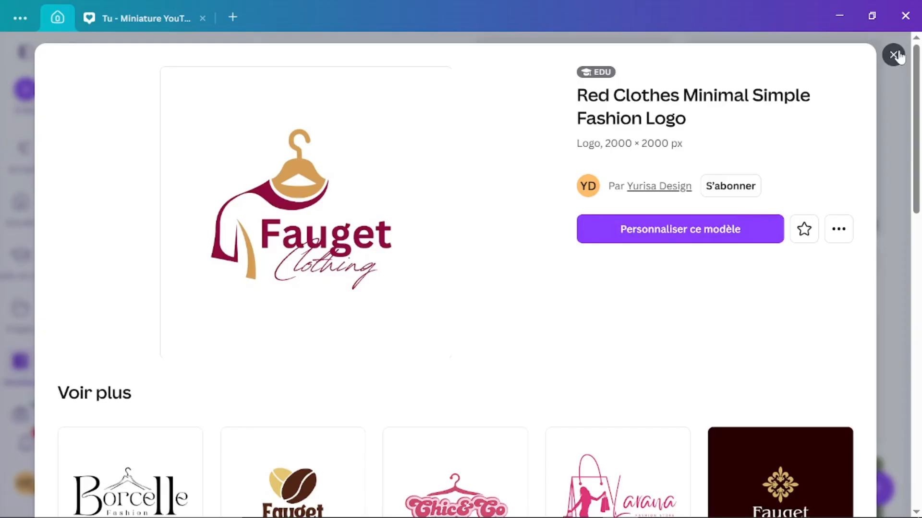
scroll(360, 413, "down", 5)
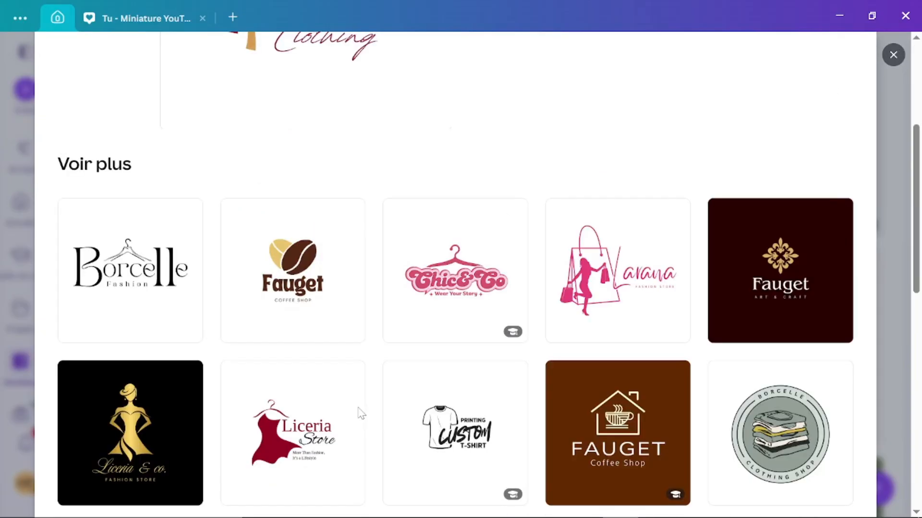
scroll(360, 413, "down", 3)
scroll(358, 413, "up", 8)
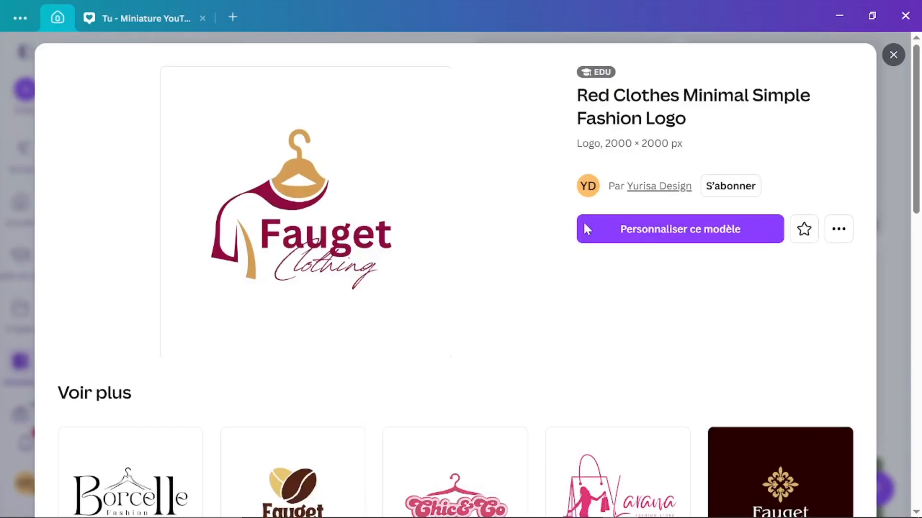
Step: Customize the Fauget Clothing template and select its title, then switch to Business Card.pdf in Edge
left_click(640, 230)
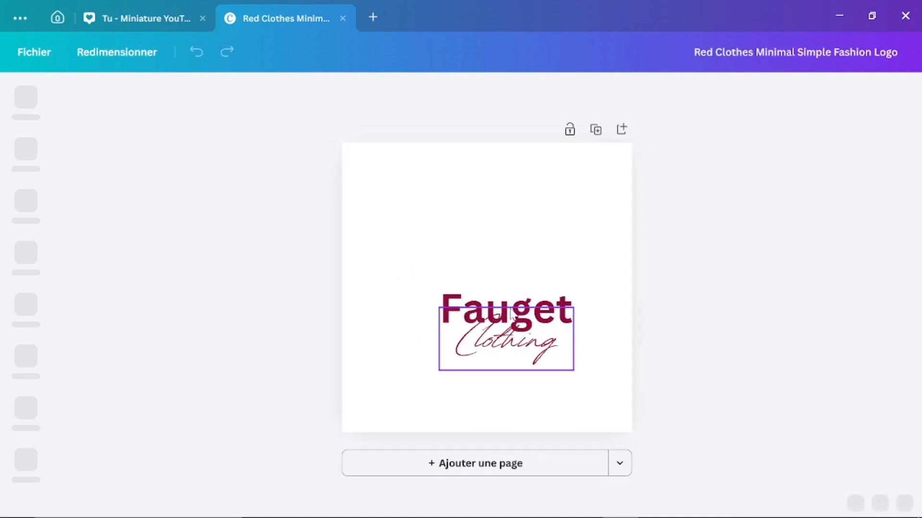
left_click(475, 303)
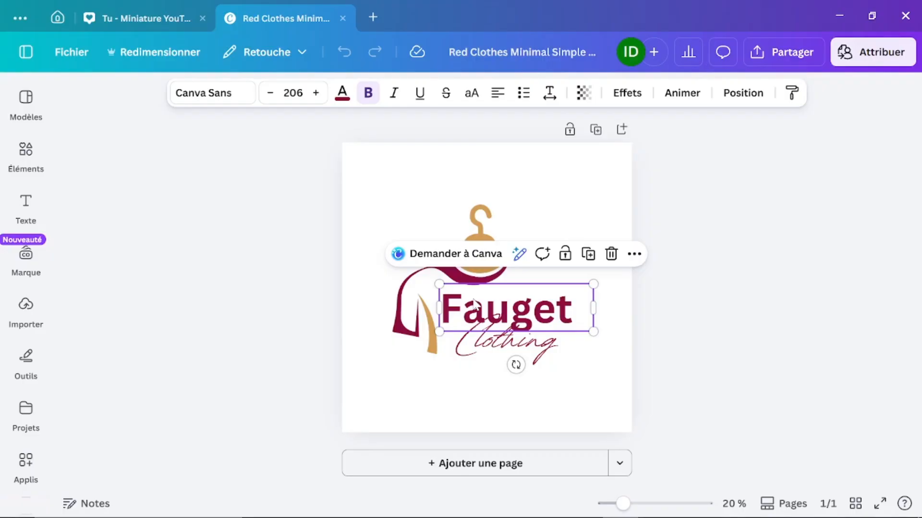
mouse_move(482, 515)
left_click(550, 508)
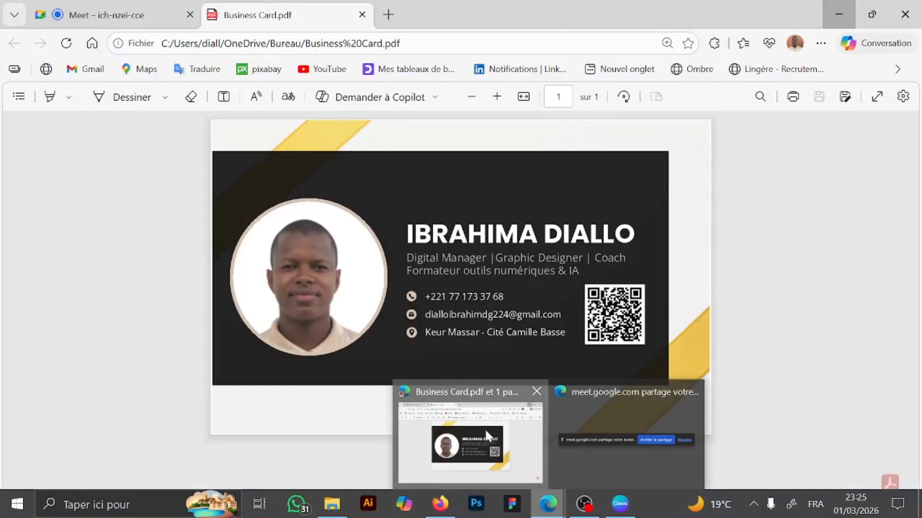
left_click(485, 428)
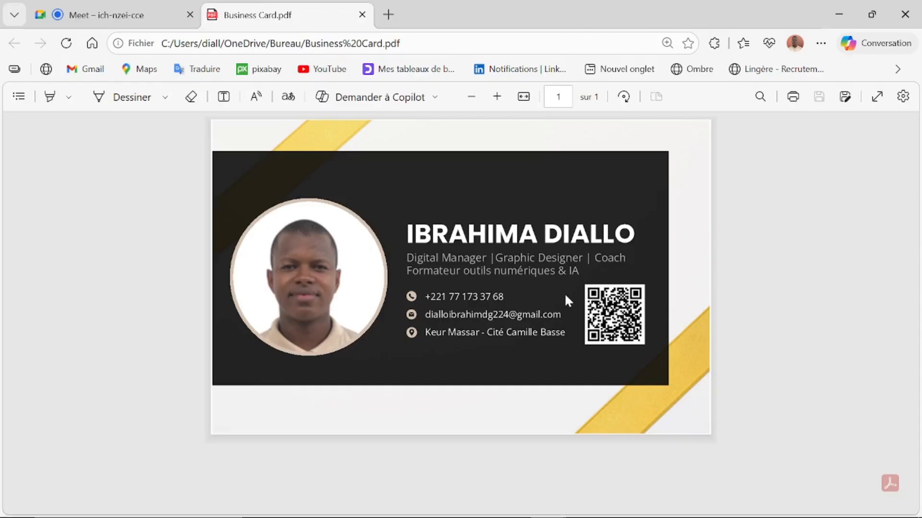
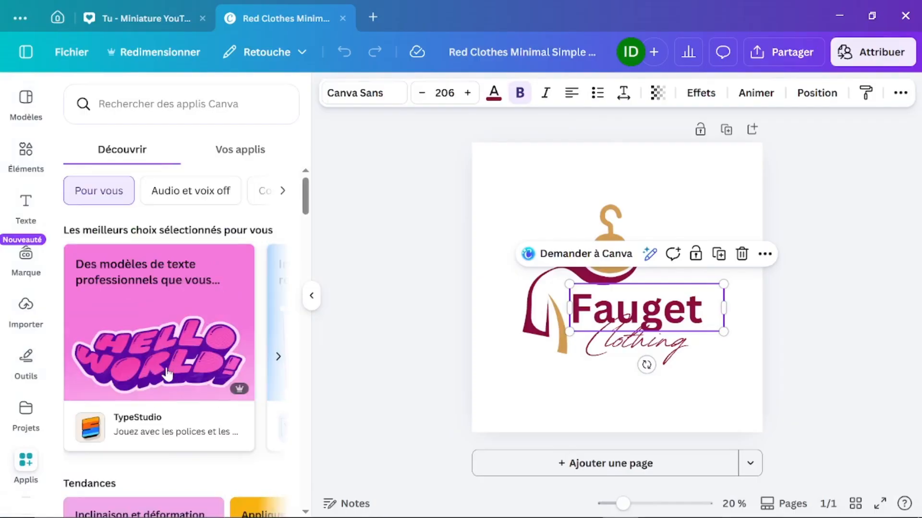
scroll(165, 410, "down", 10)
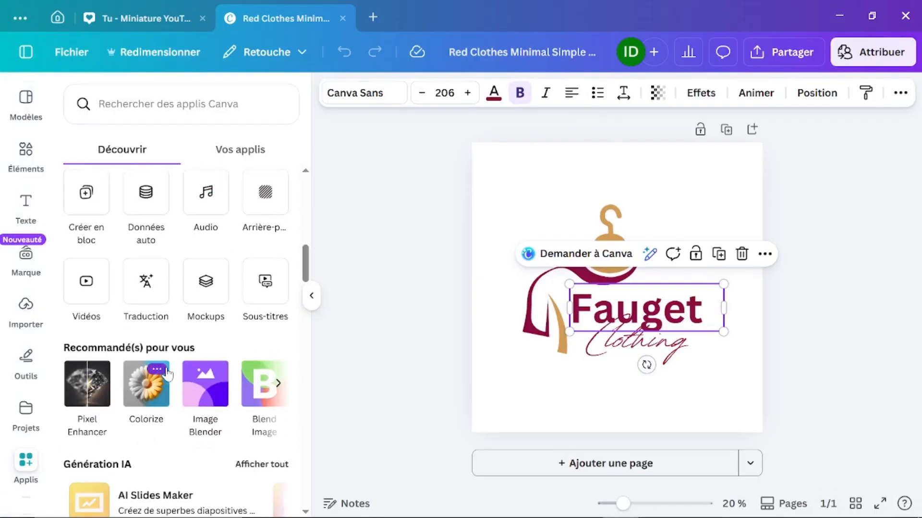
scroll(168, 374, "down", 2)
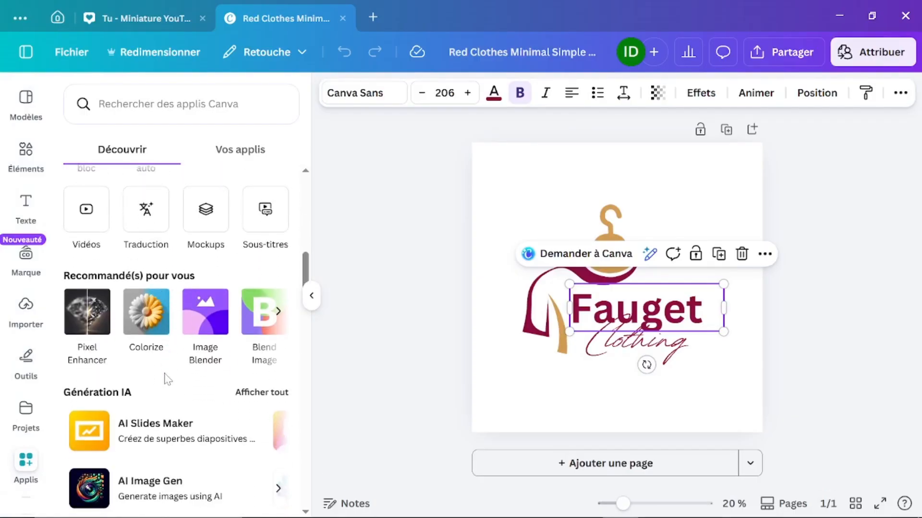
scroll(165, 376, "down", 5)
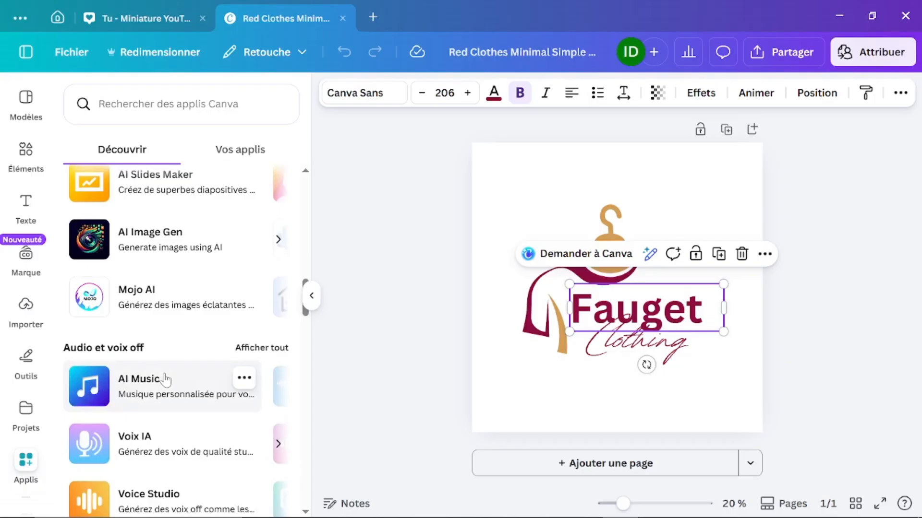
scroll(166, 379, "down", 3)
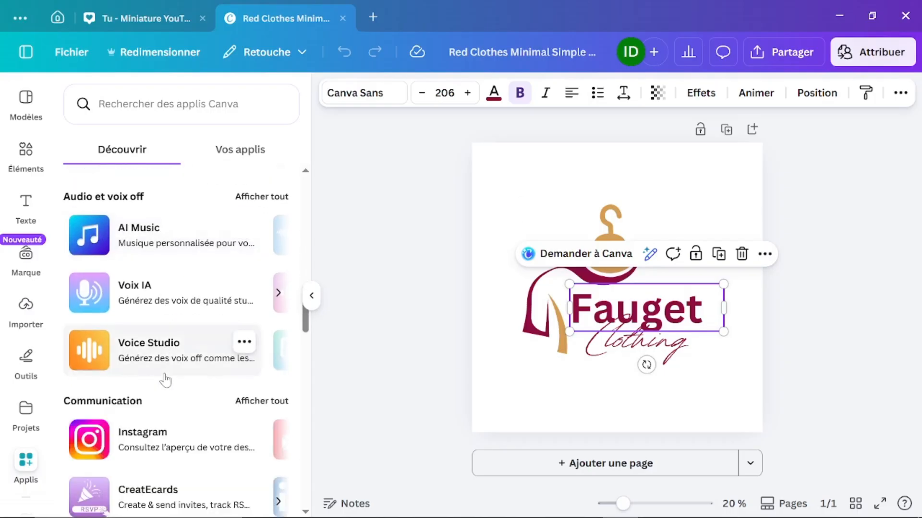
scroll(166, 380, "up", 10)
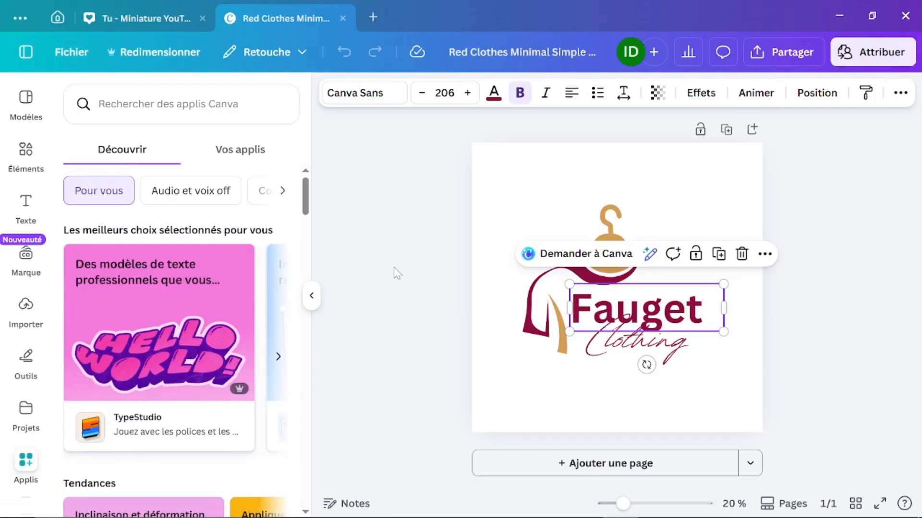
left_click(451, 237)
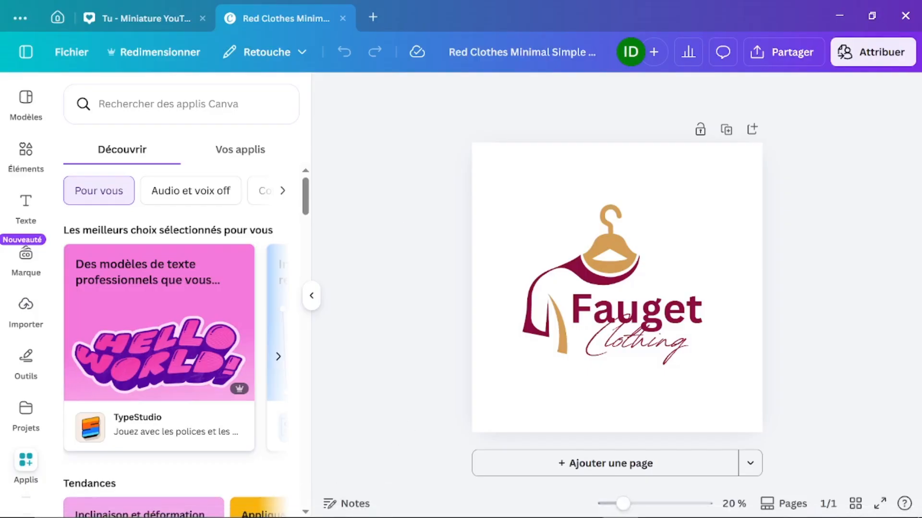
mouse_move(320, 507)
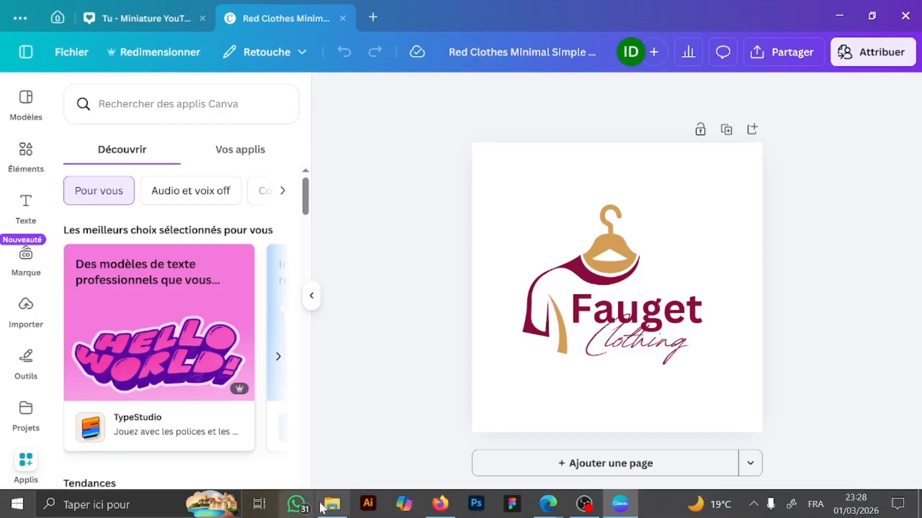
double_click(633, 343)
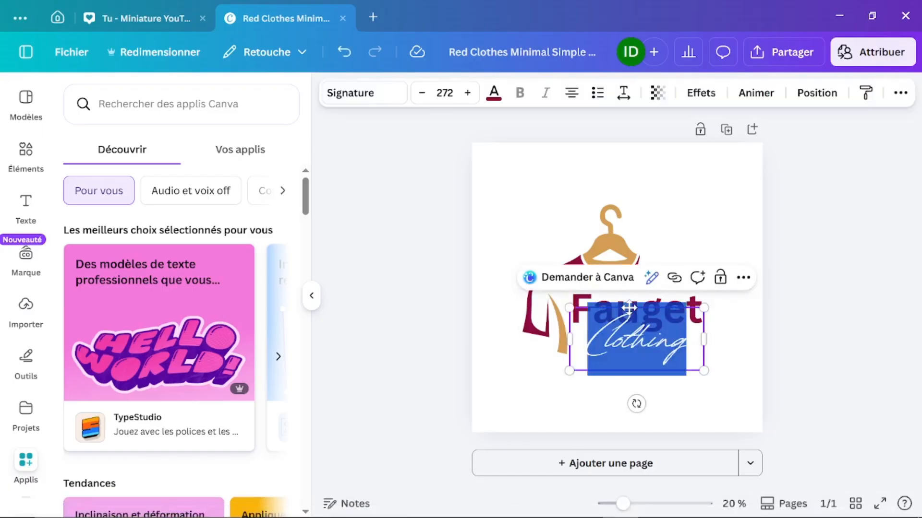
left_click(880, 328)
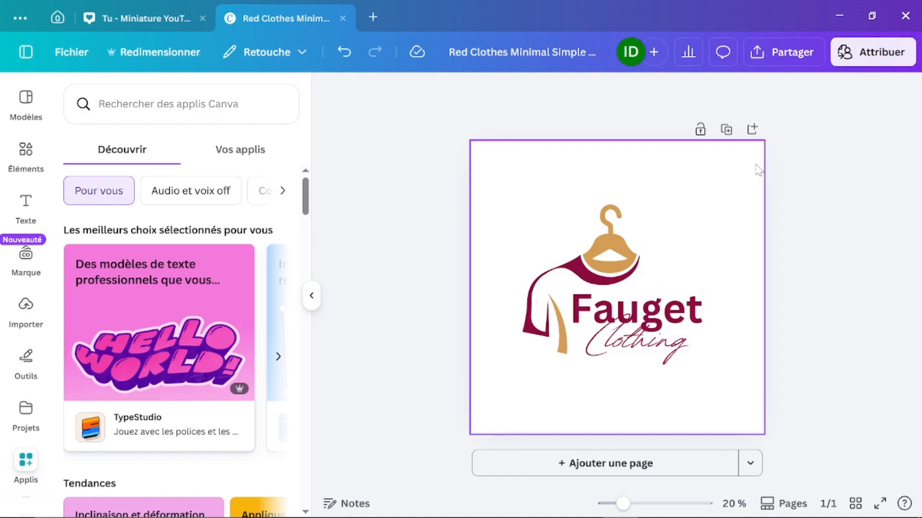
Step: Replace the bold heading 'Fauget' with 'FASHIN'
left_click(602, 263)
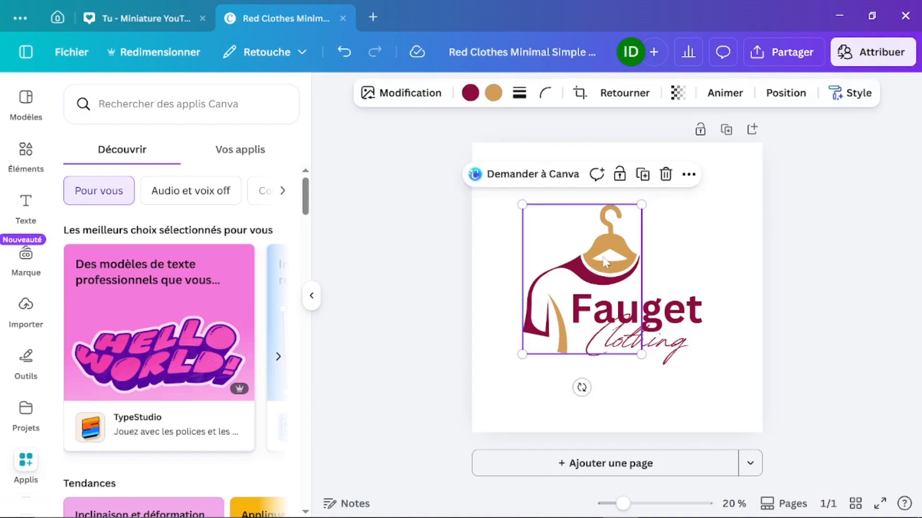
double_click(600, 259)
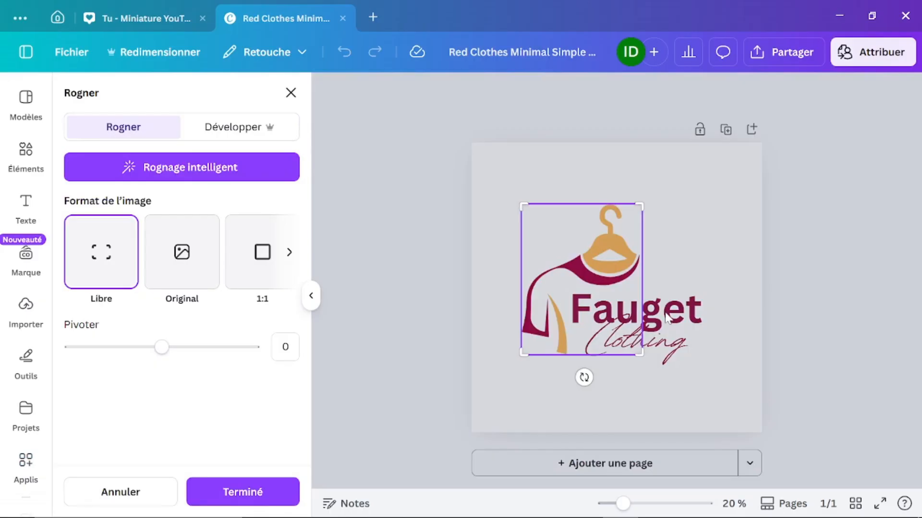
left_click(666, 294)
left_click(667, 308)
left_click(666, 307)
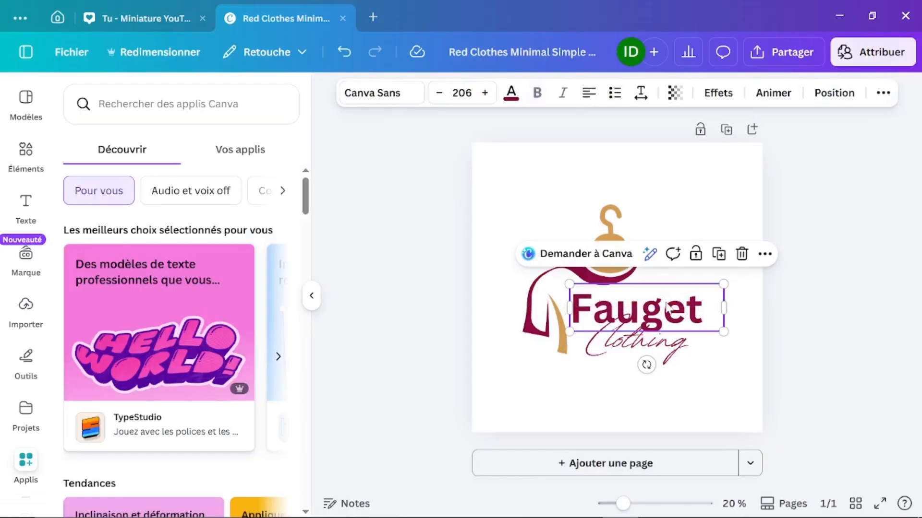
double_click(667, 307)
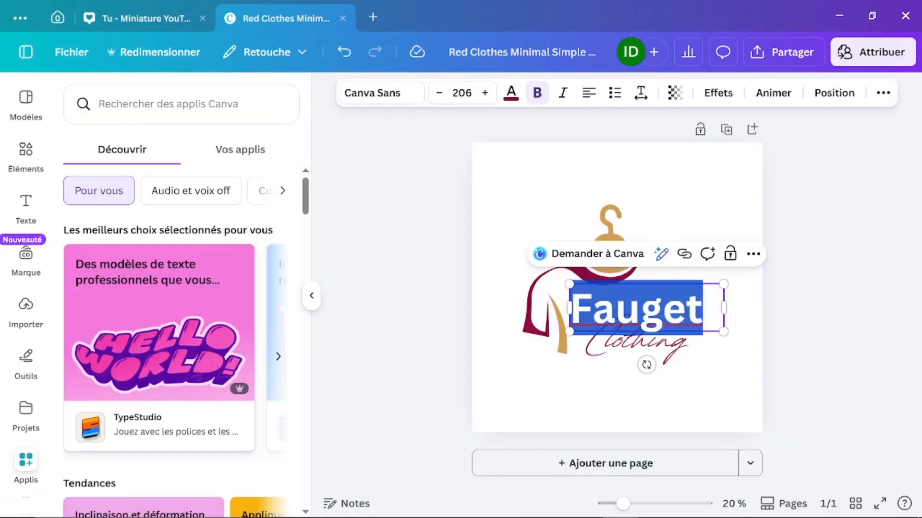
type("FA")
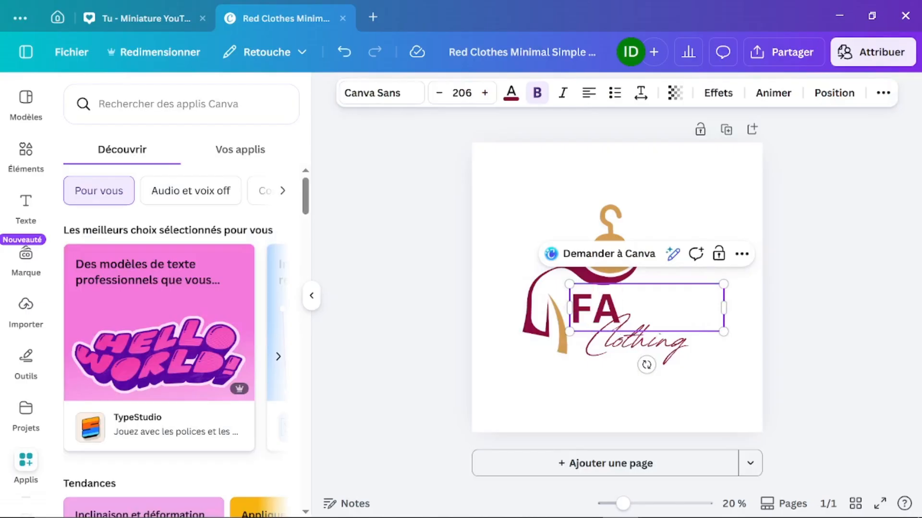
type("H")
key("BackSpace")
type("S")
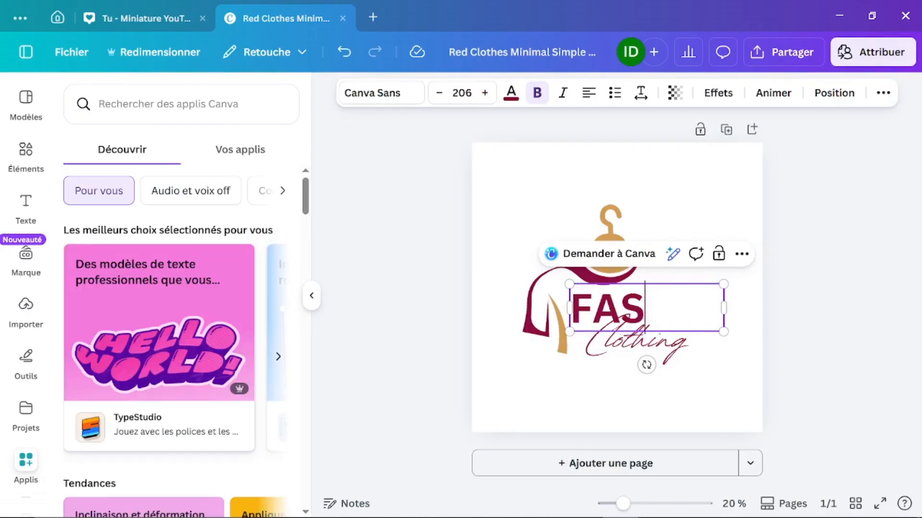
type("HIN")
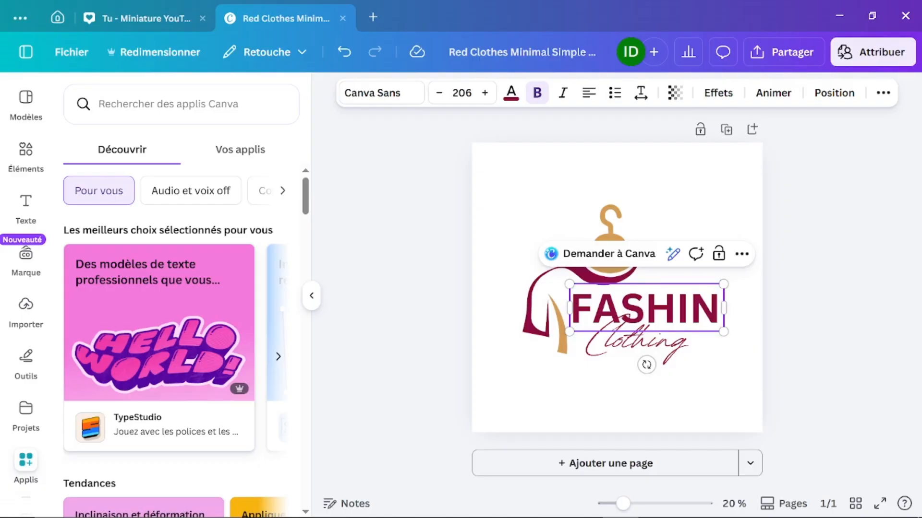
Step: Change the script word 'Clothing' to 'Design' and deselect the text
left_click(644, 362)
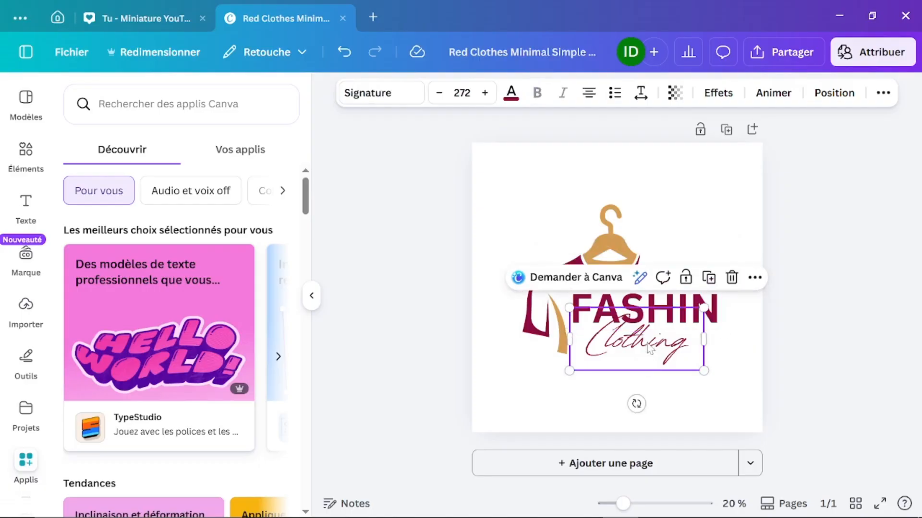
double_click(643, 345)
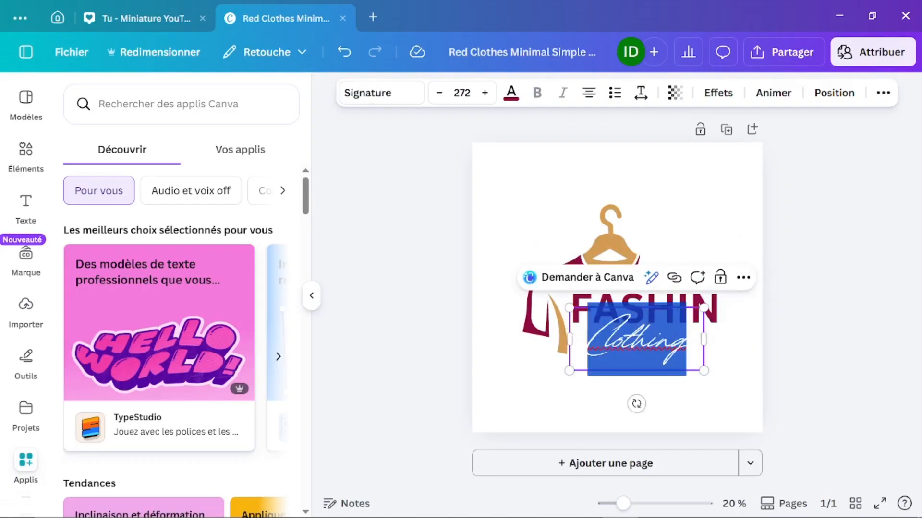
type("DES")
key("BackSpace")
key("BackSpace")
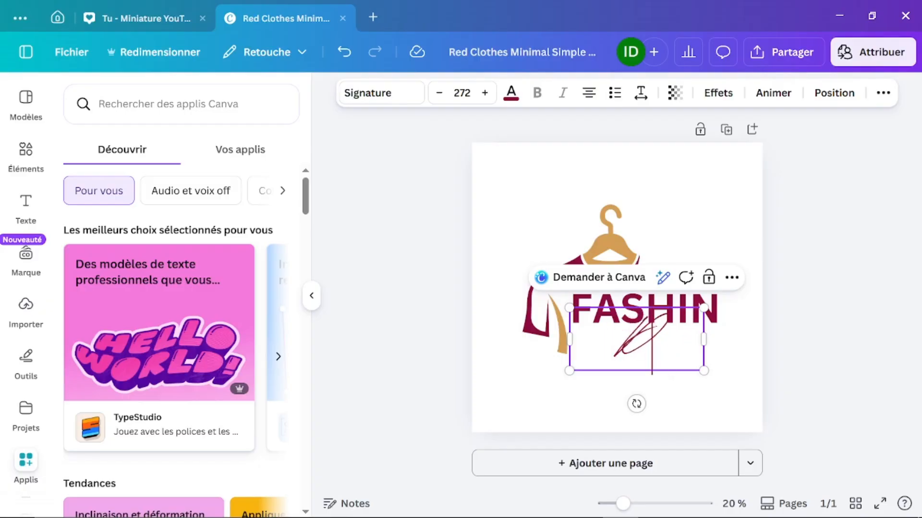
type("esig")
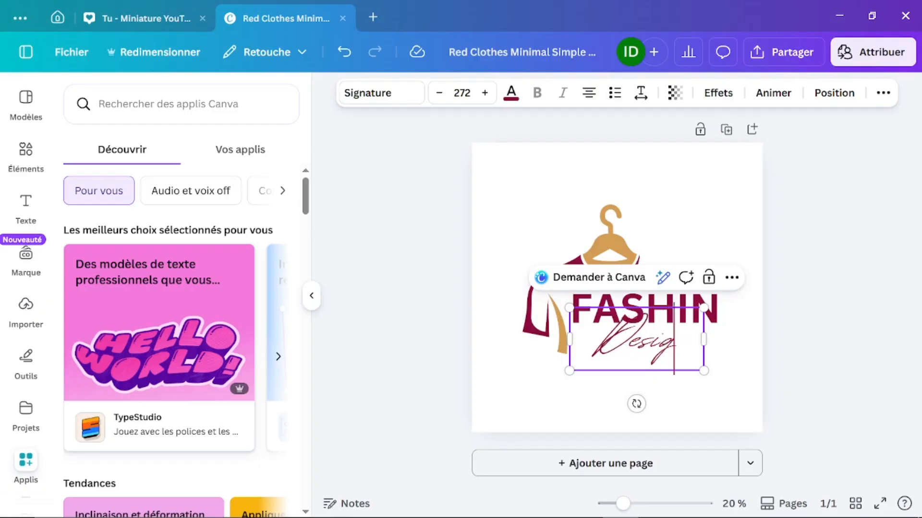
type("n")
left_click(839, 344)
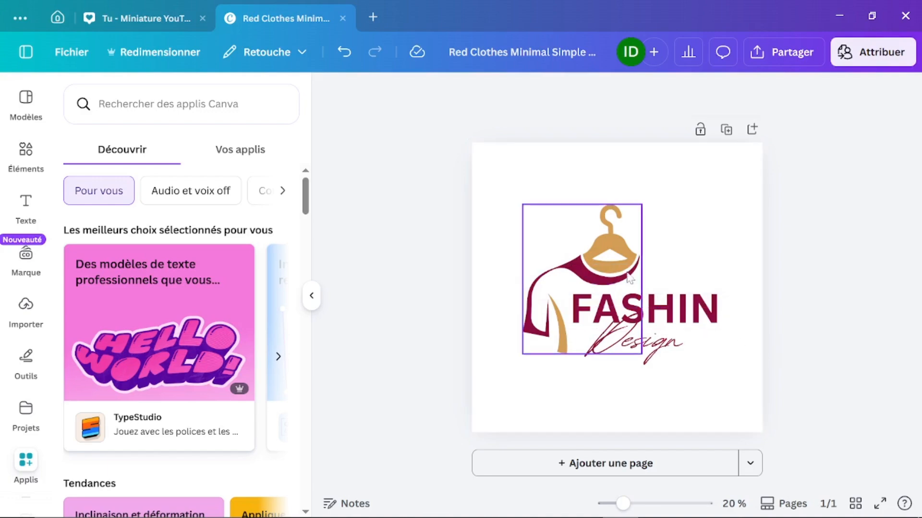
scroll(613, 244, "up", 5)
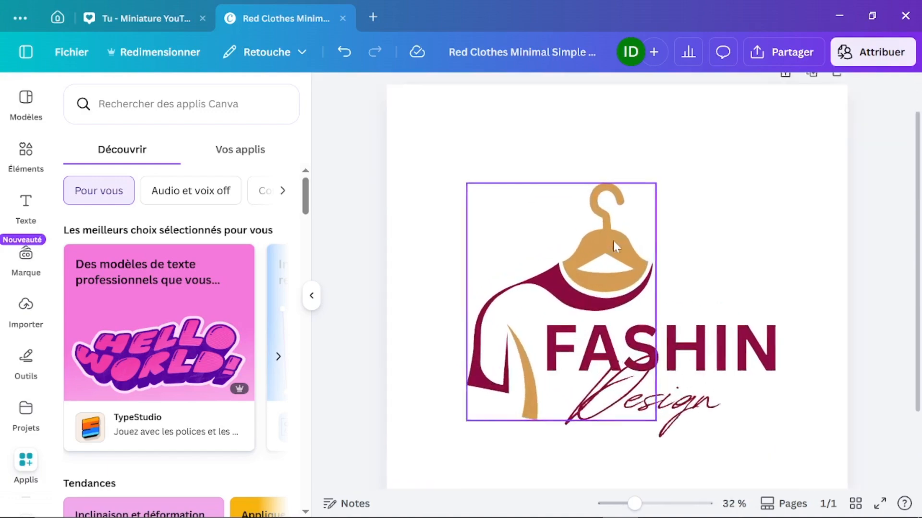
scroll(679, 181, "down", 6)
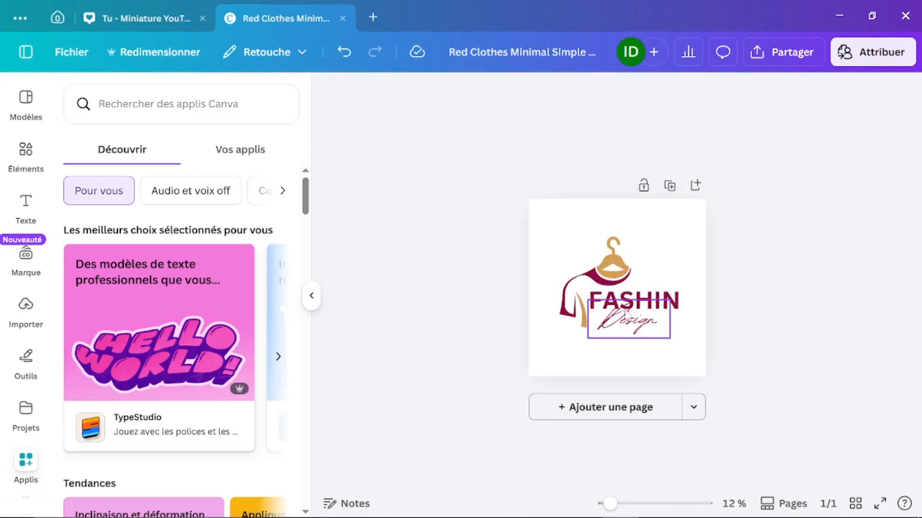
Step: Change the bold heading 'FASHIN' to 'AMINA'
left_click(663, 301)
double_click(663, 301)
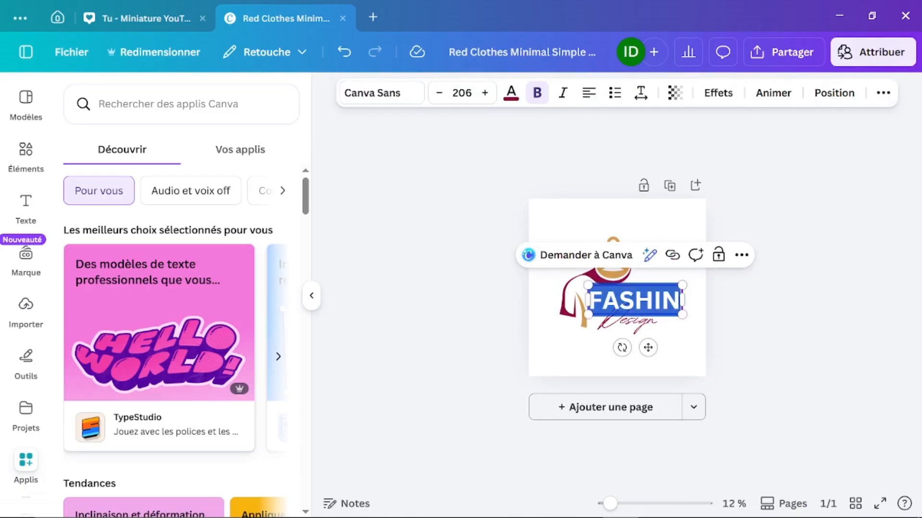
type("AM")
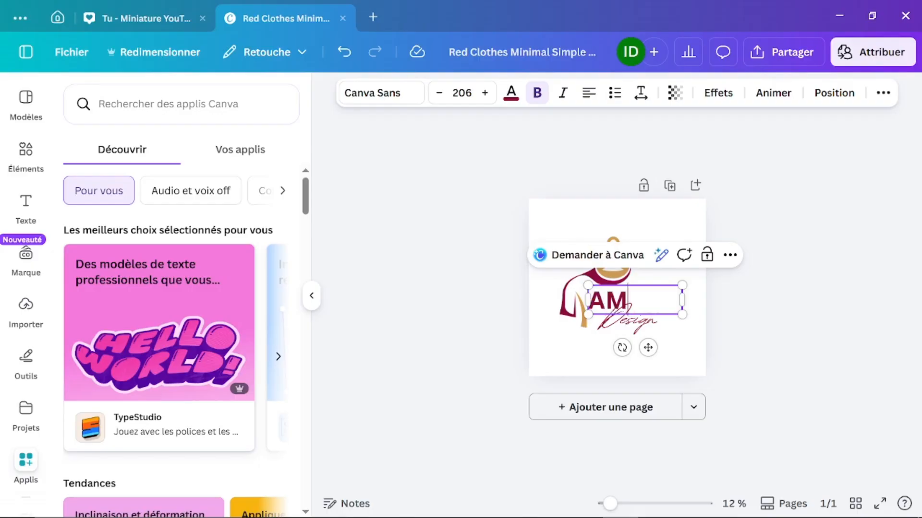
type("INA")
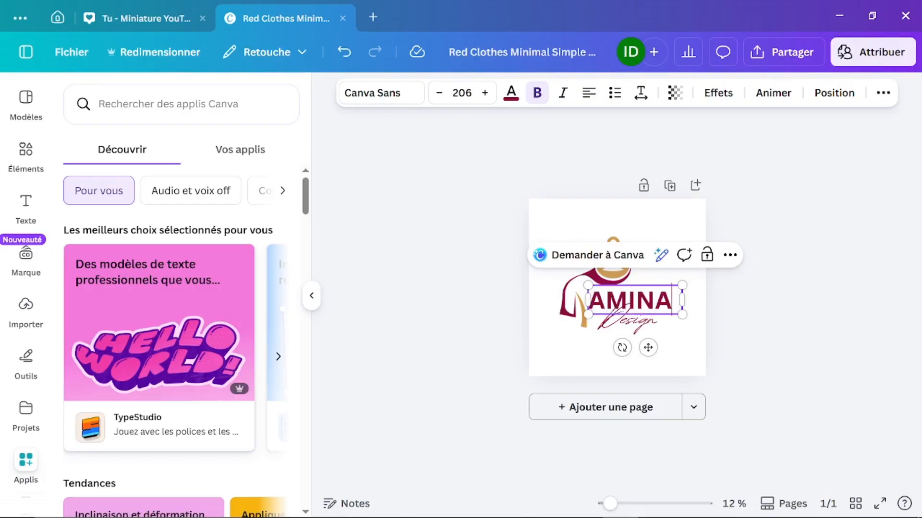
Step: Replace the script word 'Design' with 'Shop', then switch to the OBS window
double_click(629, 321)
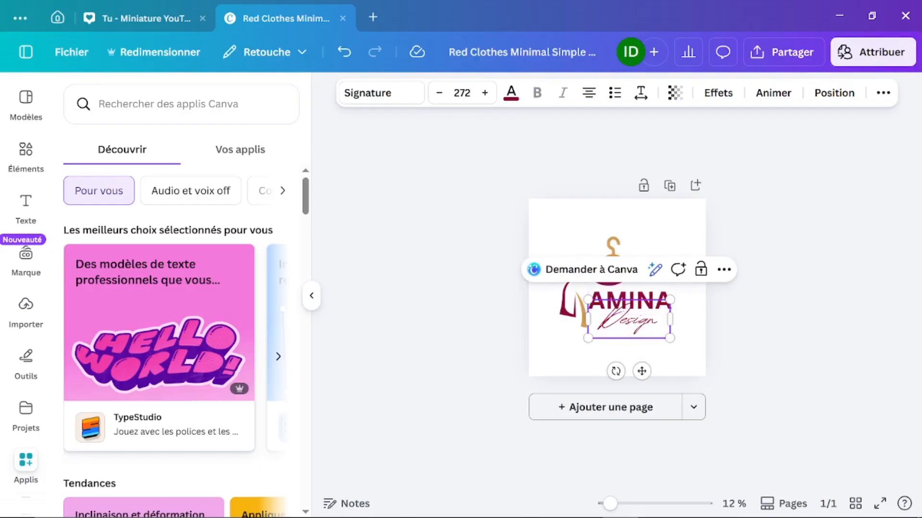
key("ctrl+a")
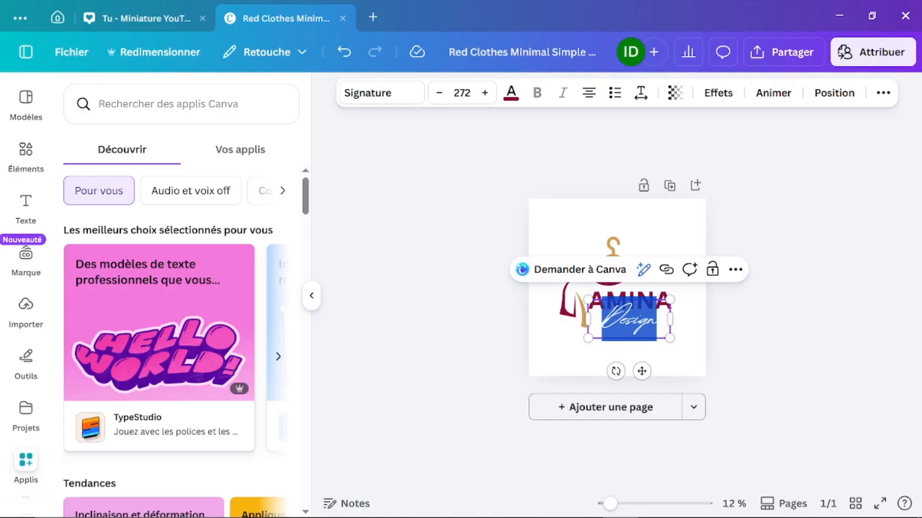
type("SHO")
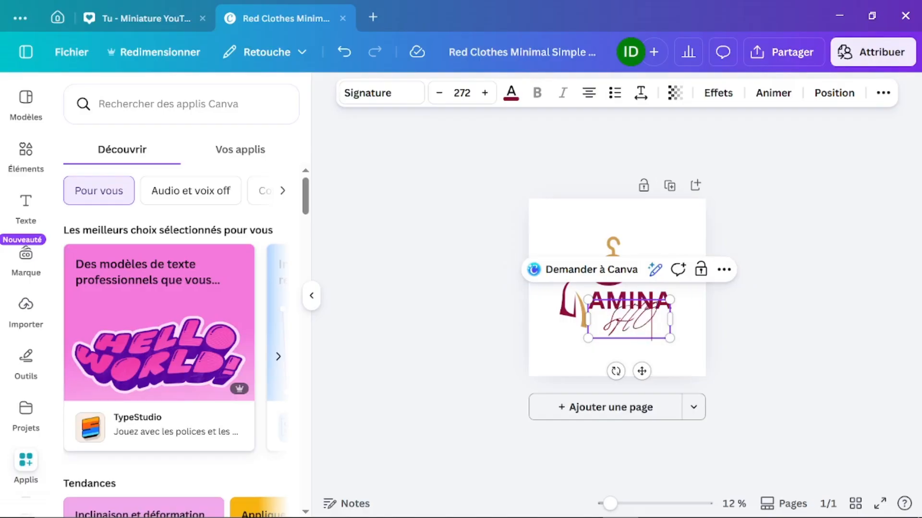
key("BackSpace")
key("BackSpace")
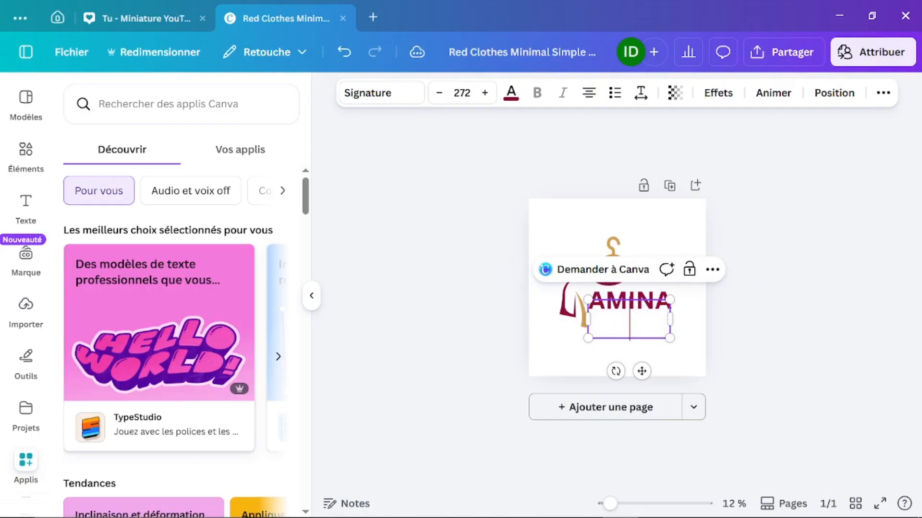
type("hop")
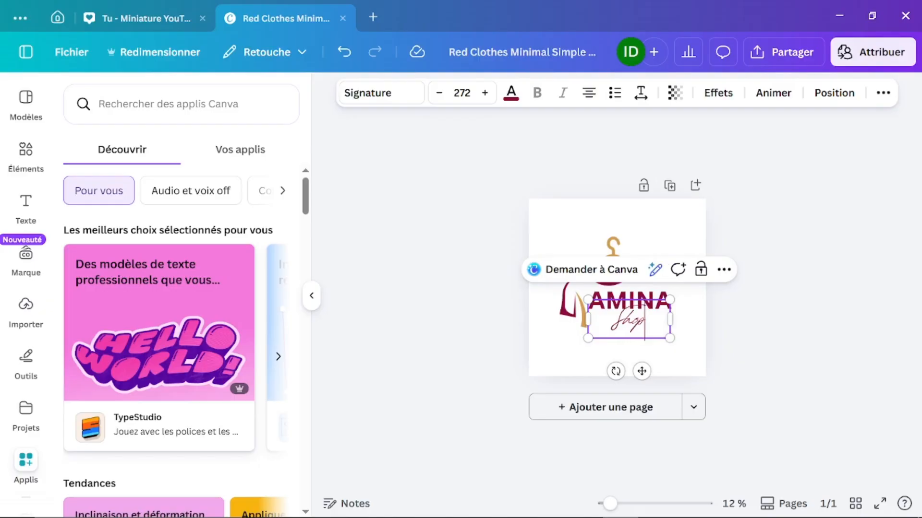
left_click(818, 312)
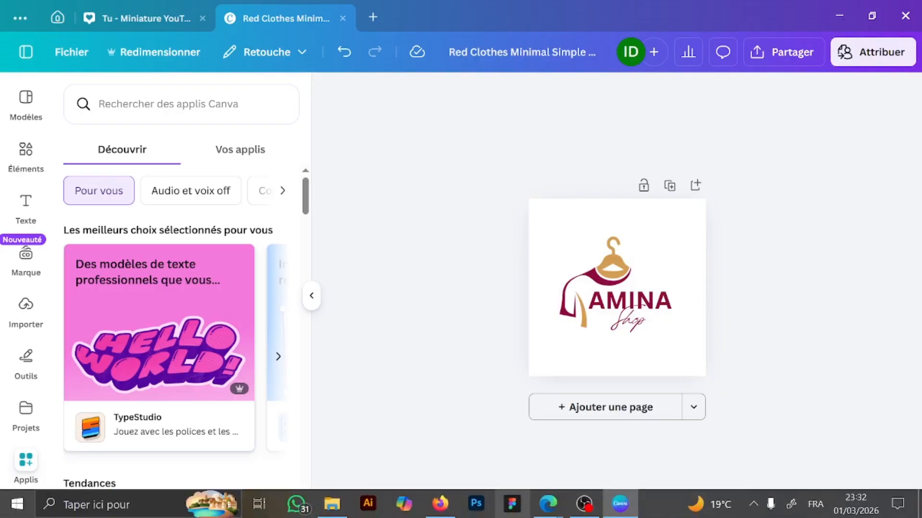
left_click(584, 504)
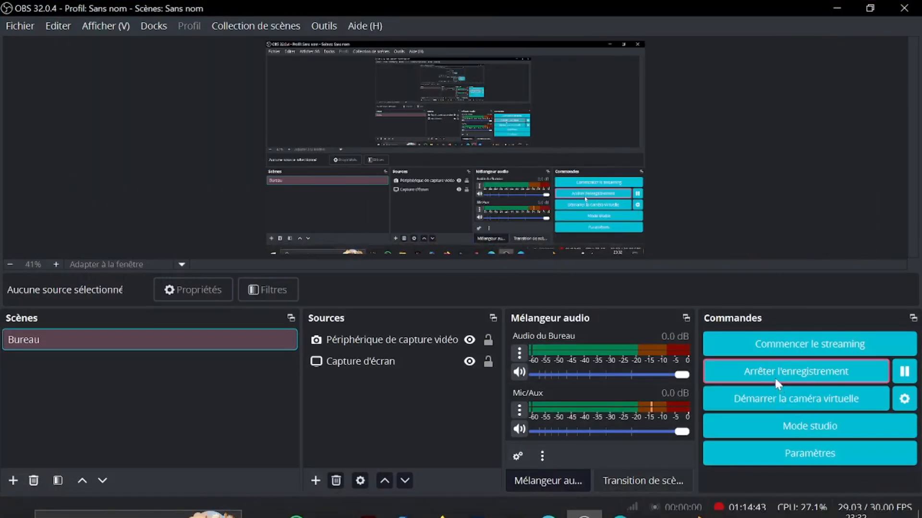